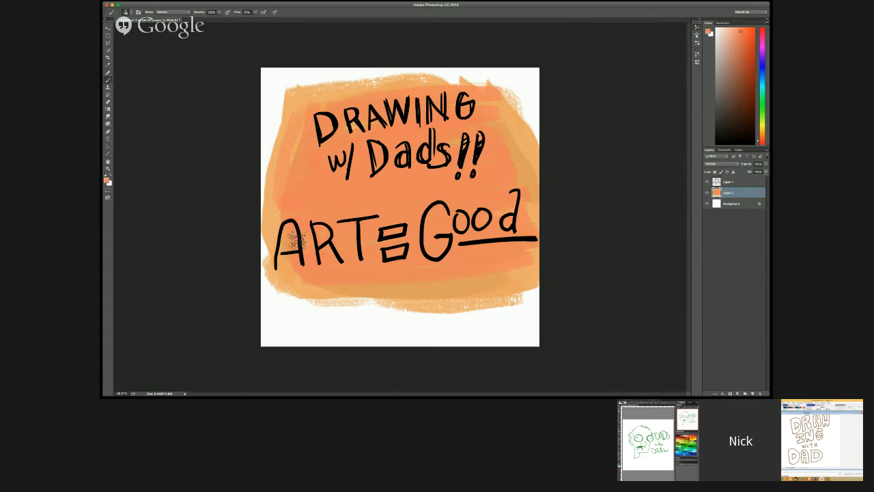
Step: Select Layer 1, which holds the black hand-drawn lettering
left_click(735, 183)
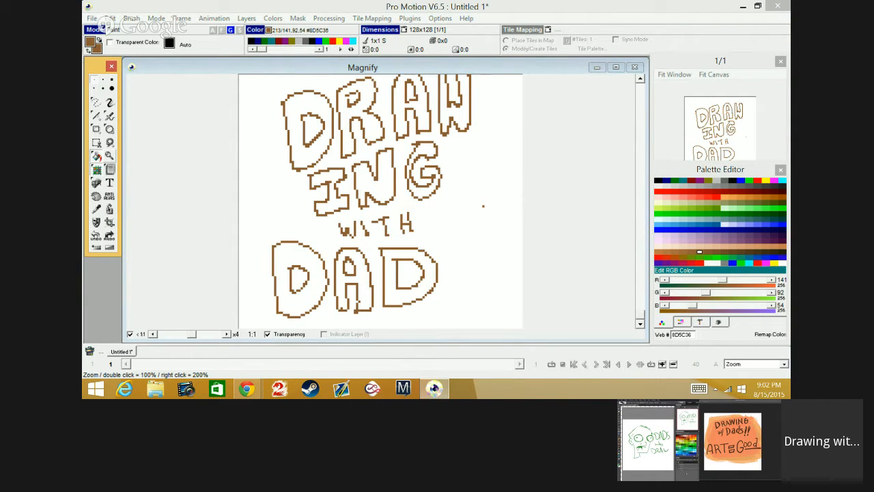
Step: In Pro Motion, fill the outlined letters of ING and DAD with solid brown
left_click(386, 177)
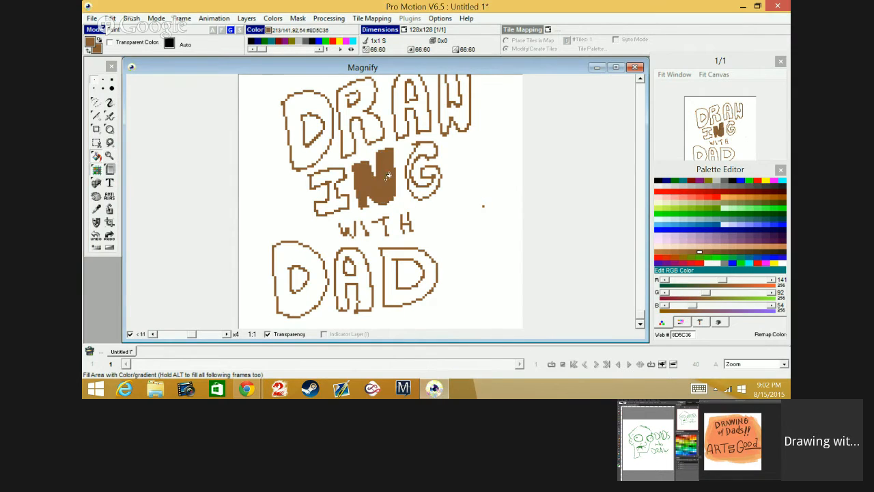
left_click(418, 148)
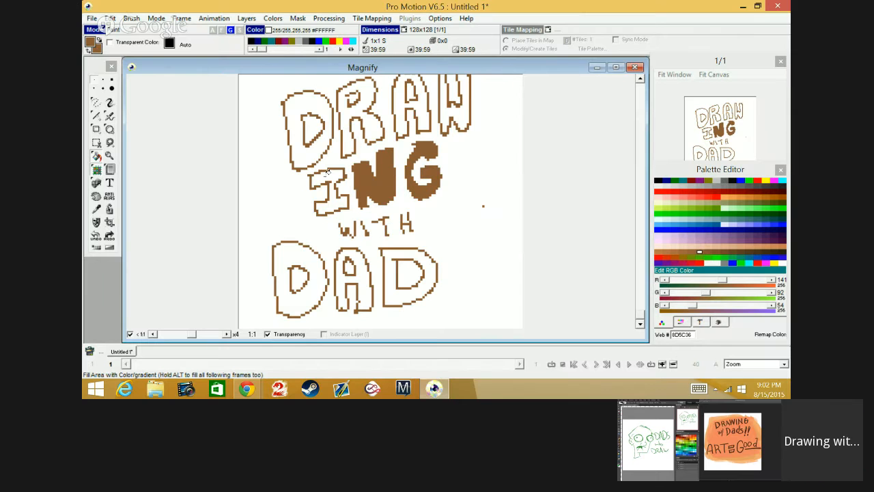
left_click(328, 171)
left_click(311, 253)
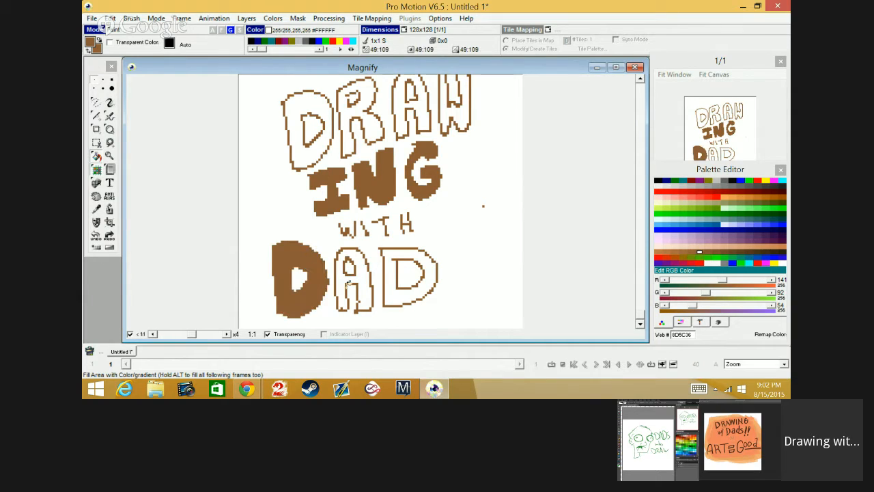
left_click(346, 281)
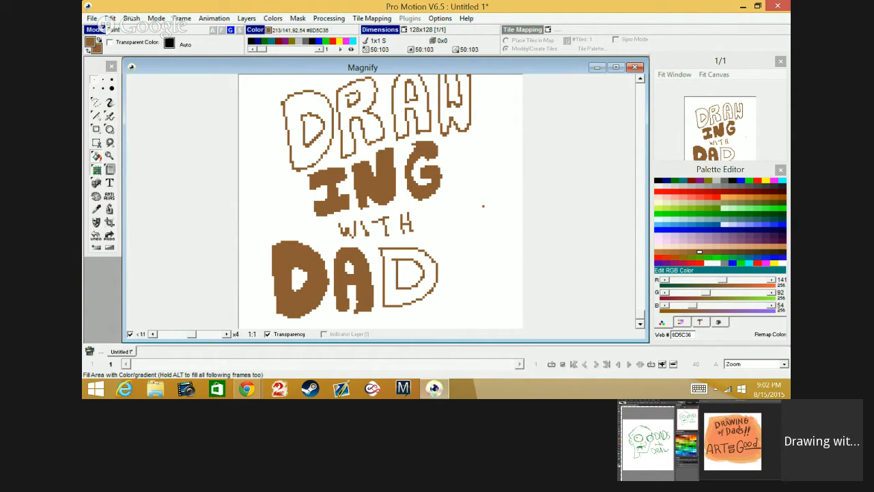
left_click(392, 268)
Step: Fill the four outlined letters of DRAW with the same solid brown
left_click(292, 136)
left_click(345, 128)
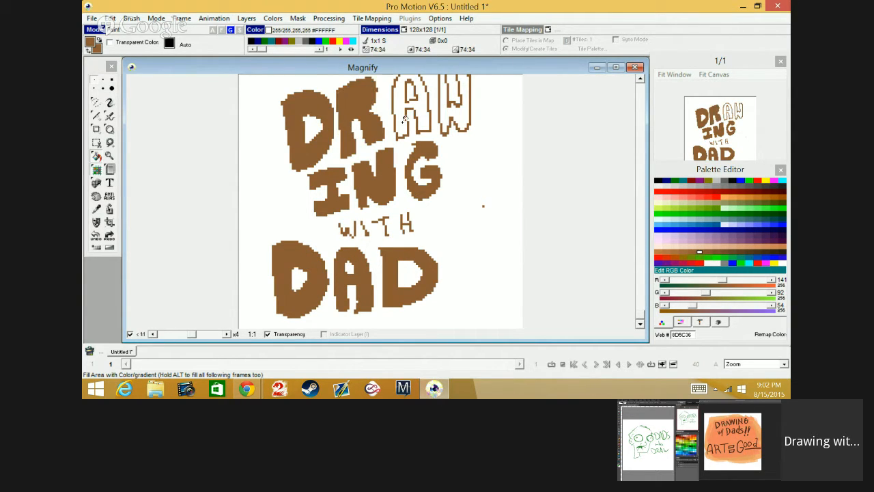
left_click(406, 117)
left_click(453, 97)
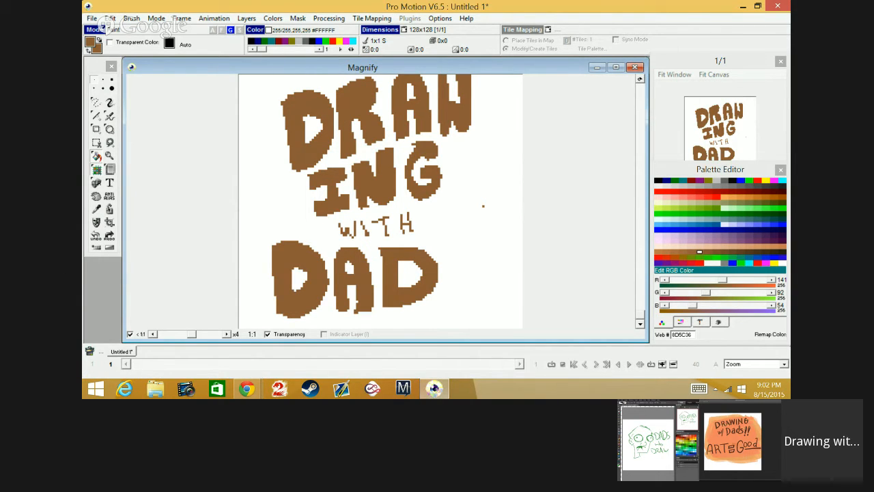
left_click(641, 79)
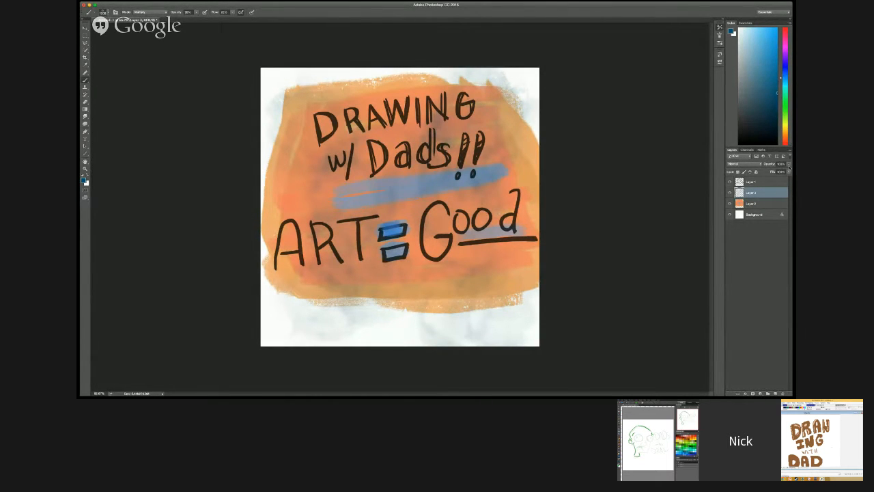
Step: In Photoshop, adjust the opacity of the paint layer between the lettering and the orange background
left_click(790, 166)
left_click_drag(788, 172, 772, 167)
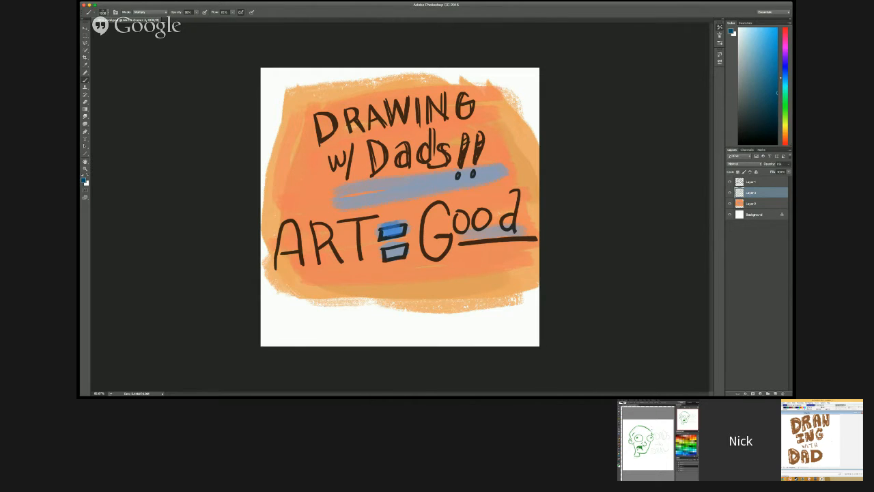
left_click_drag(768, 164, 780, 164)
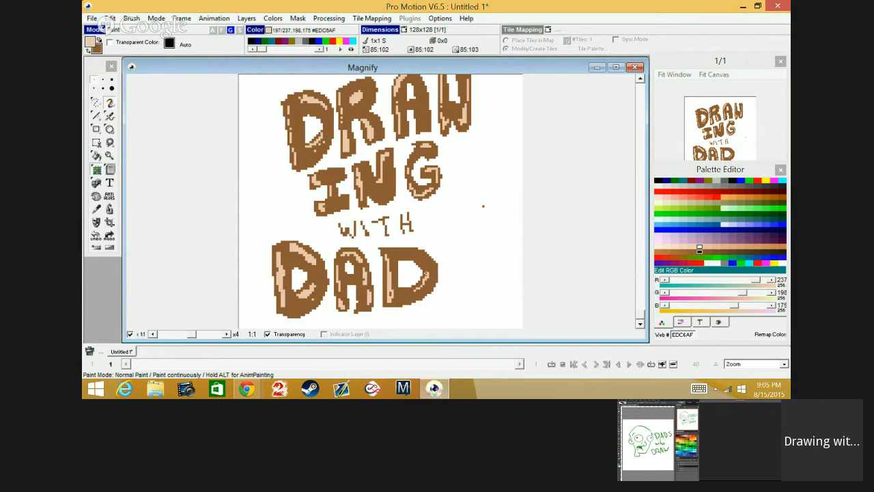
Step: In Pro Motion, paint a light tan #EDC6AF highlight along the inner curve of the last D in DAD
left_click_drag(428, 275, 416, 290)
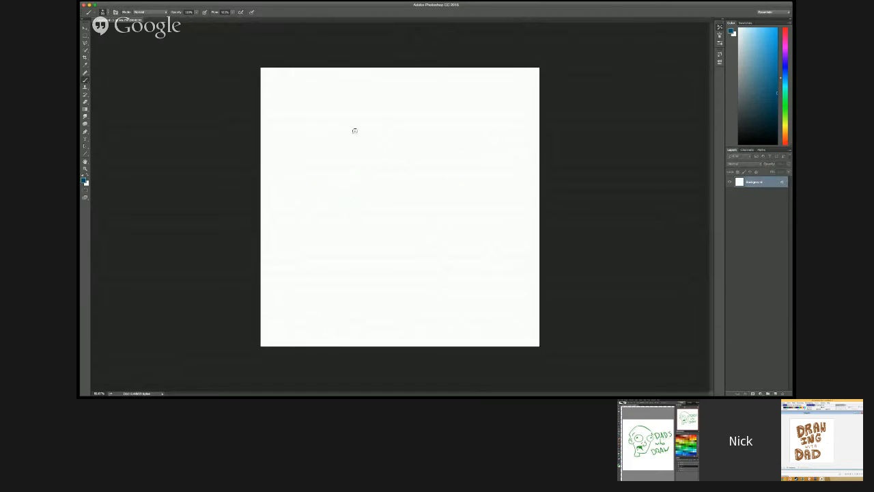
Step: In Photoshop, sketch a cartoon face's two eyes and long drooping nose in thin dark blue lines
mouse_move(354, 130)
left_mouse_down()
mouse_move(373, 120)
mouse_move(362, 195)
mouse_move(387, 160)
mouse_move(396, 123)
mouse_move(424, 157)
mouse_move(406, 144)
left_mouse_up()
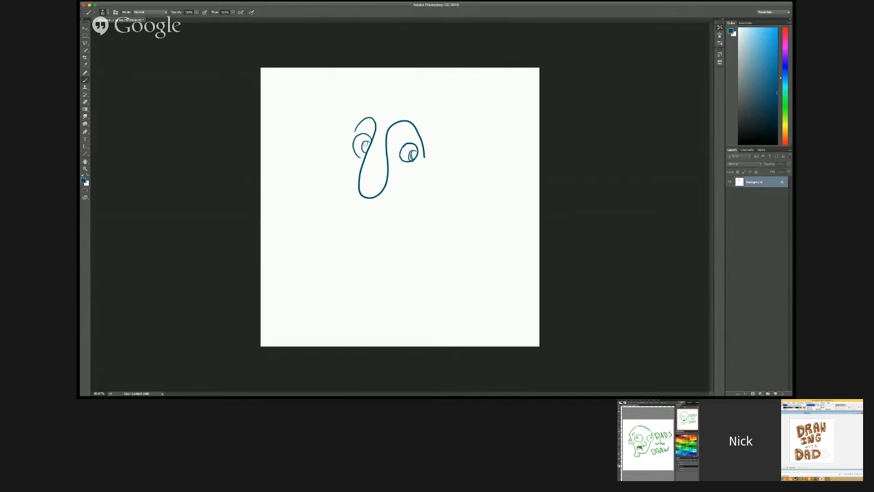
mouse_move(367, 142)
left_mouse_down()
mouse_move(366, 151)
mouse_move(412, 160)
mouse_move(367, 148)
left_mouse_up()
left_click_drag(375, 189, 385, 179)
key("super+equal")
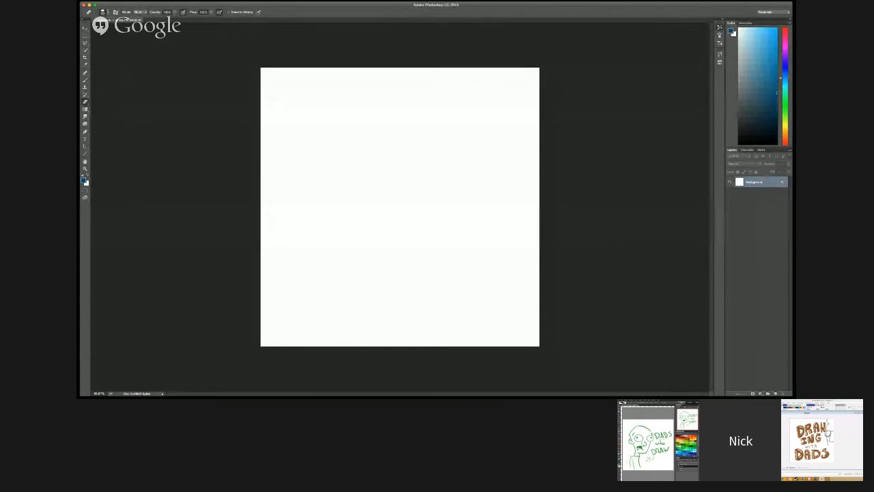
Step: Brush the turtle's left-hand arm in dark blue, from the shoulder down to the wristband and hand
key("b")
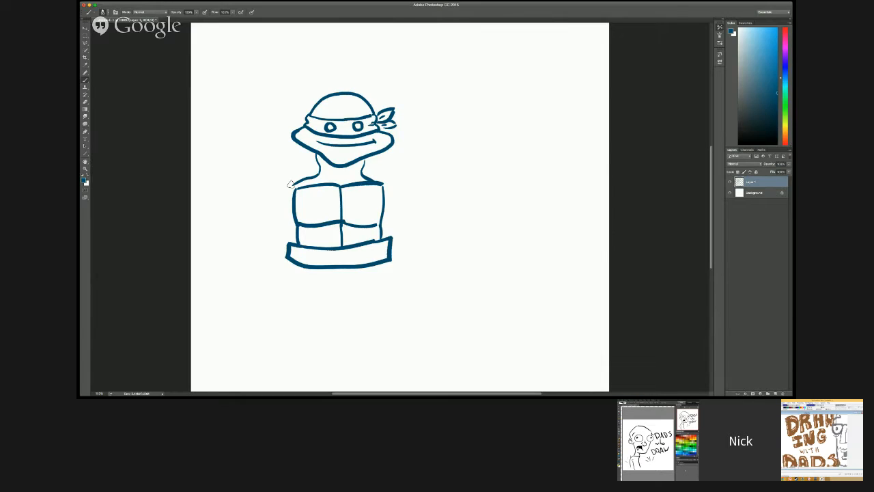
mouse_move(294, 183)
left_mouse_down()
mouse_move(273, 206)
mouse_move(288, 220)
mouse_move(278, 224)
left_mouse_up()
left_click_drag(274, 194, 260, 237)
mouse_move(282, 238)
left_mouse_down()
mouse_move(290, 246)
mouse_move(284, 229)
left_mouse_up()
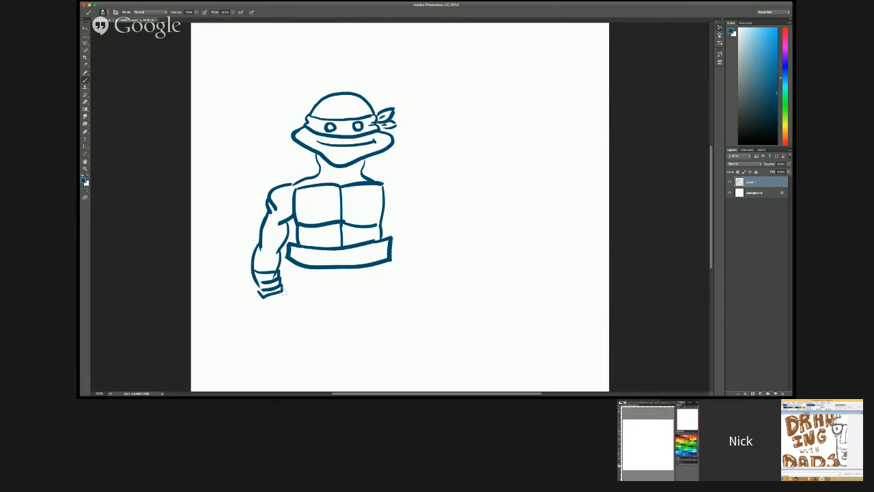
mouse_move(280, 289)
left_mouse_down()
mouse_move(287, 325)
mouse_move(280, 314)
mouse_move(273, 343)
left_mouse_up()
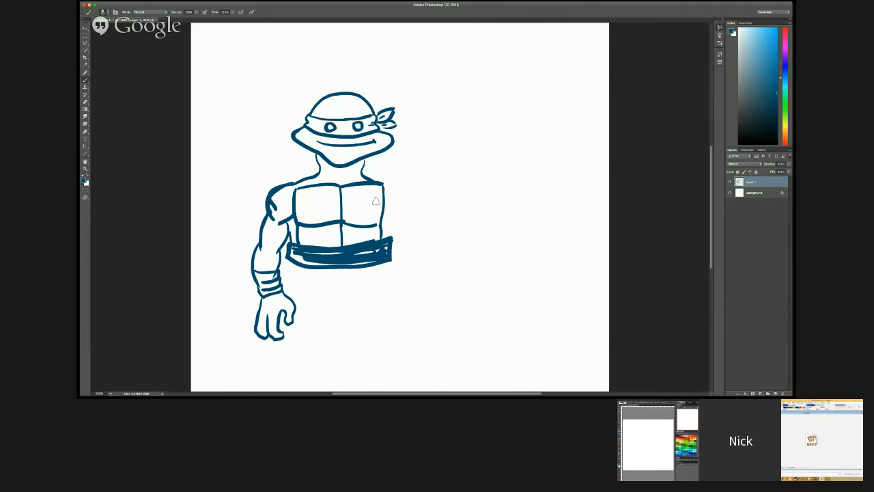
Step: Draw the turtle's opposite shoulder and upper arm beside the chest in dark blue
left_click_drag(381, 181, 410, 203)
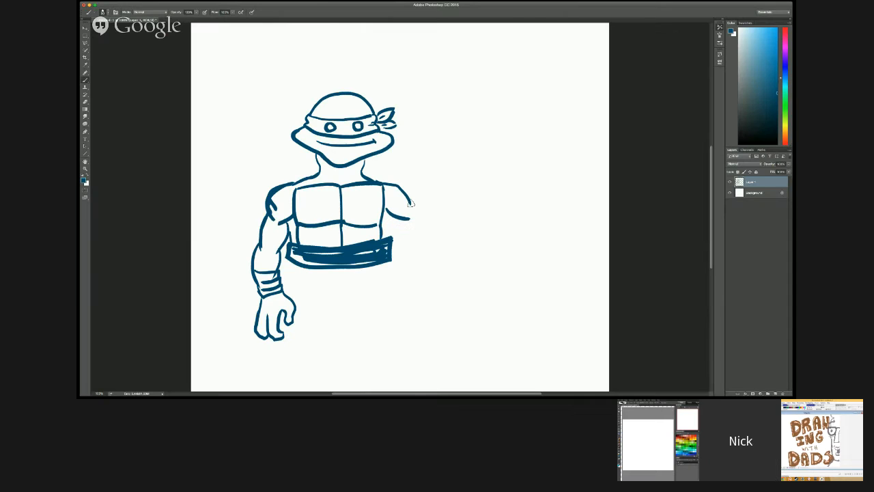
mouse_move(410, 203)
left_mouse_down()
mouse_move(395, 220)
mouse_move(402, 246)
left_mouse_up()
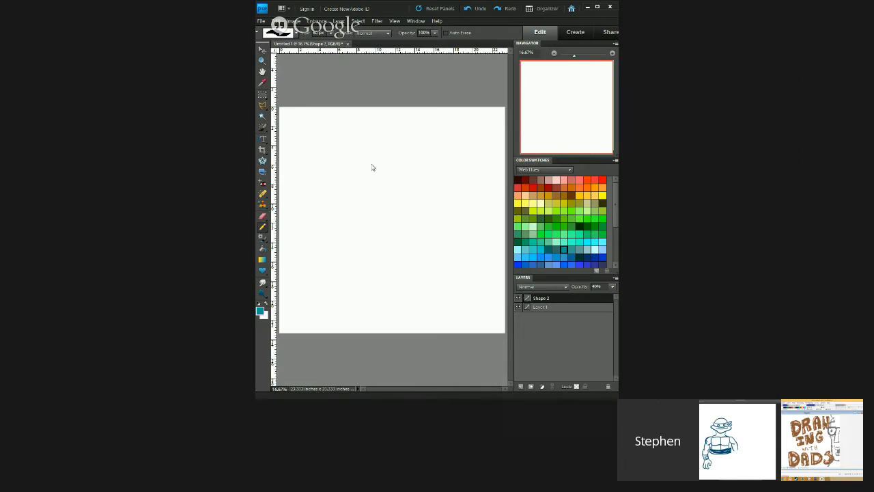
Step: In Photoshop Elements, select the whole canvas and sketch the first light teal outline strokes of a head
key("ctrl+a")
left_click_drag(334, 194, 329, 170)
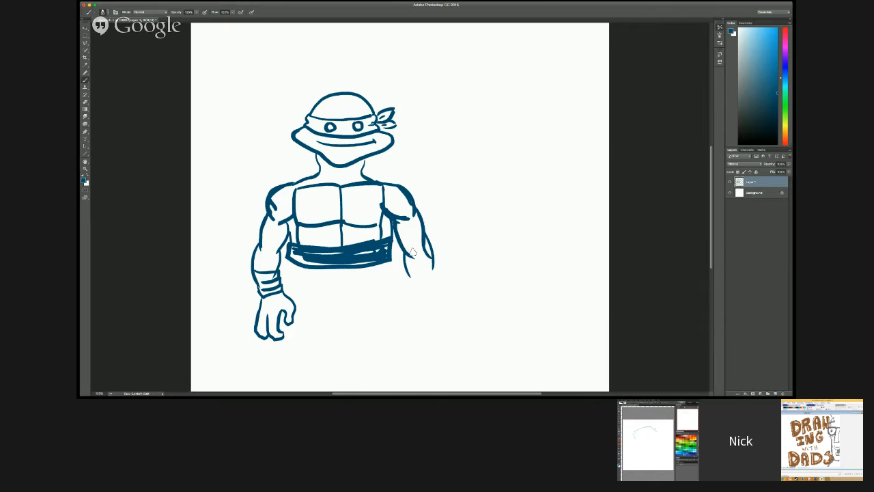
Step: In Photoshop, continue the turtle's right-hand arm with the forearm, banded wrist and start of the hand
mouse_move(412, 255)
left_mouse_down()
mouse_move(413, 287)
mouse_move(437, 264)
left_mouse_up()
left_click_drag(437, 264, 432, 280)
mouse_move(417, 288)
left_mouse_down()
mouse_move(436, 293)
mouse_move(410, 316)
mouse_move(427, 336)
mouse_move(441, 290)
left_mouse_up()
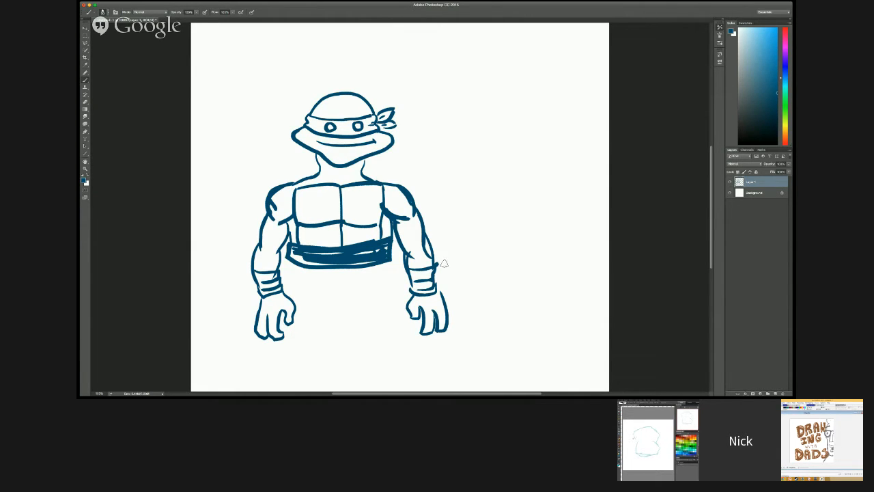
Step: Draw the turtle's rounded lower shell beneath the belt and the first outlines of both legs
left_click_drag(306, 268, 343, 287)
left_click_drag(380, 265, 343, 284)
left_click_drag(296, 265, 304, 280)
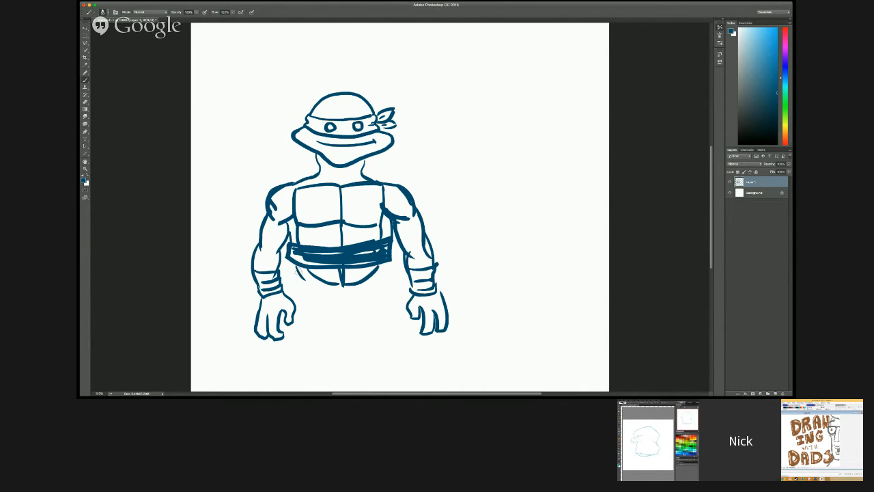
left_click_drag(388, 263, 395, 313)
left_click_drag(305, 272, 289, 323)
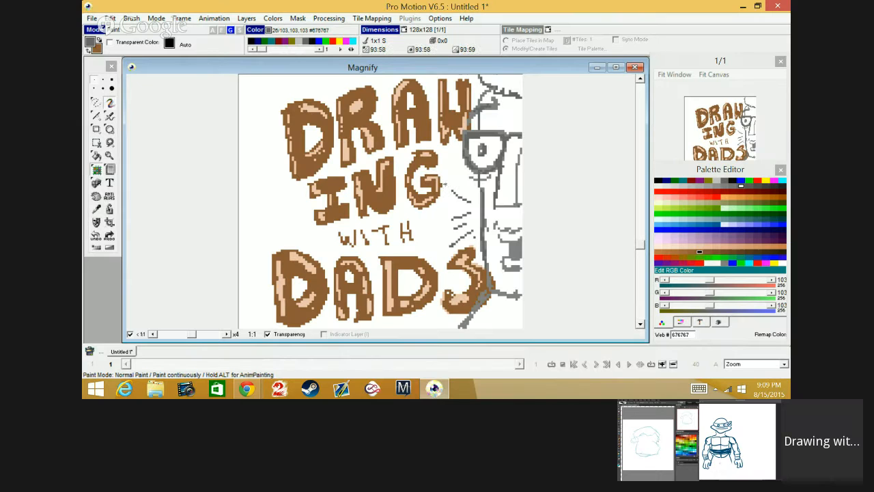
left_click_drag(337, 308, 321, 348)
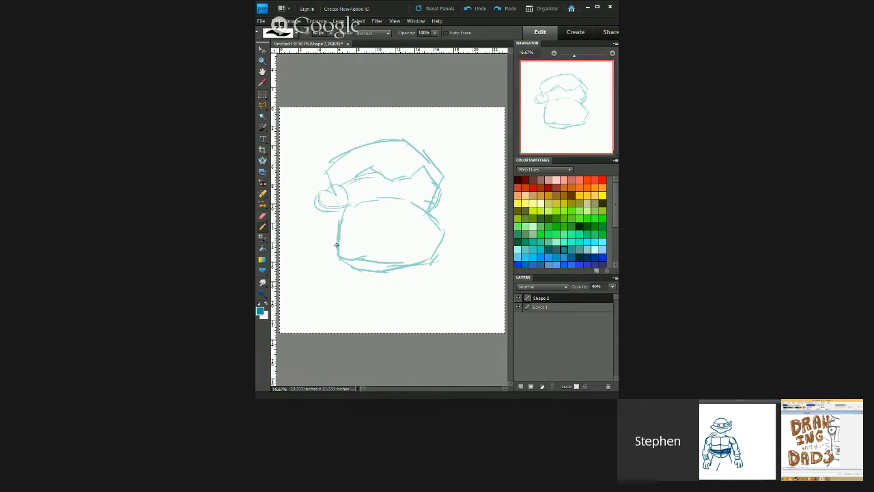
Step: In Photoshop Elements, reinforce the bottom and right edges of the sketched head's large muzzle with teal strokes
mouse_move(354, 262)
left_mouse_down()
mouse_move(386, 269)
mouse_move(432, 255)
left_mouse_up()
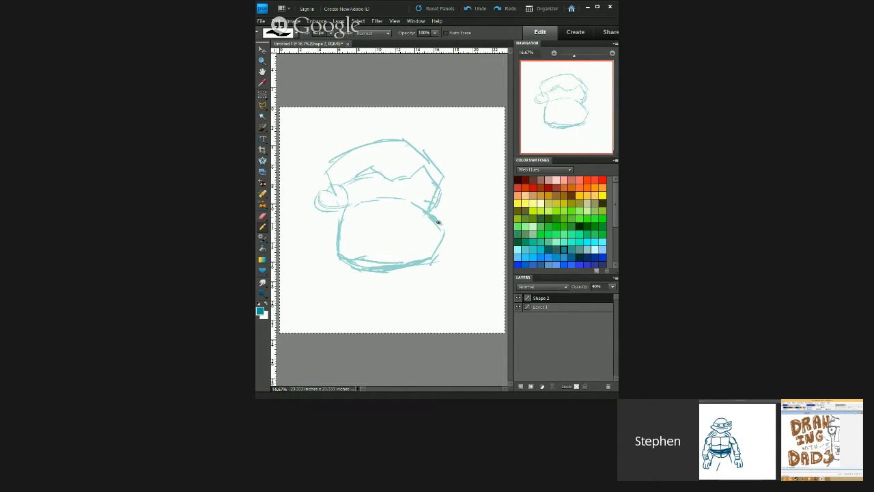
left_click_drag(439, 222, 429, 266)
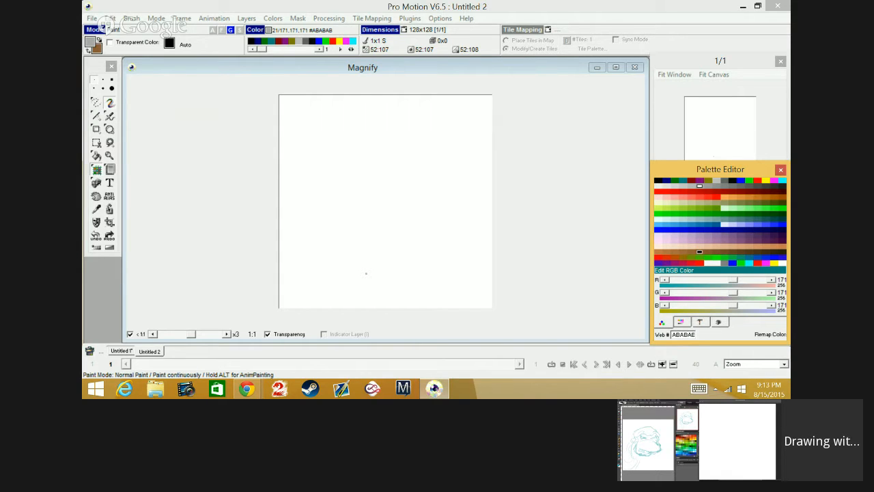
Step: Minimise Pro Motion and the Hangouts browser window to reach the desktop
left_click(93, 19)
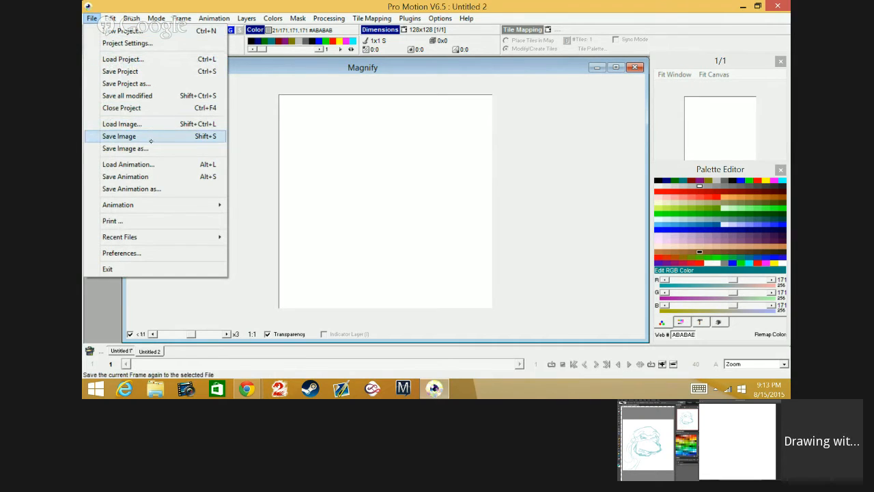
left_click(742, 6)
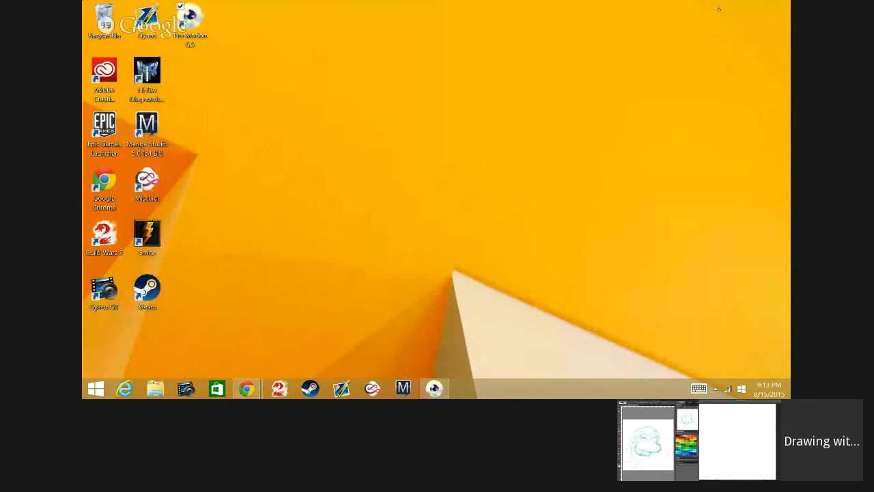
left_click(717, 7)
Step: In File Explorer, browse the Pictures folder and open its Animated Gifs folder
left_click(156, 389)
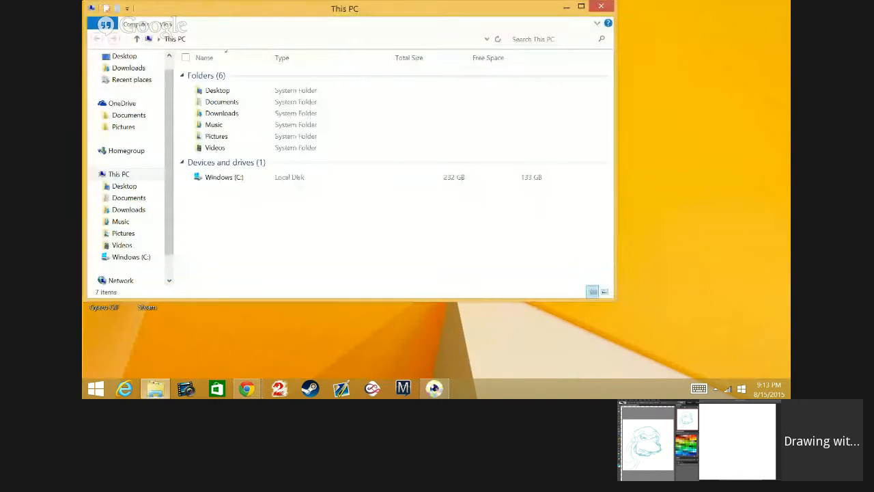
double_click(231, 138)
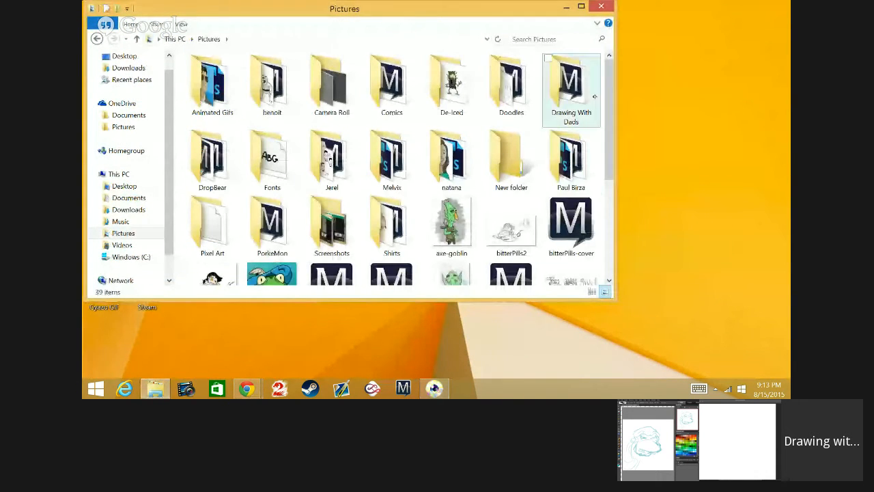
scroll(607, 123, "down", 1)
scroll(607, 106, "up", 1)
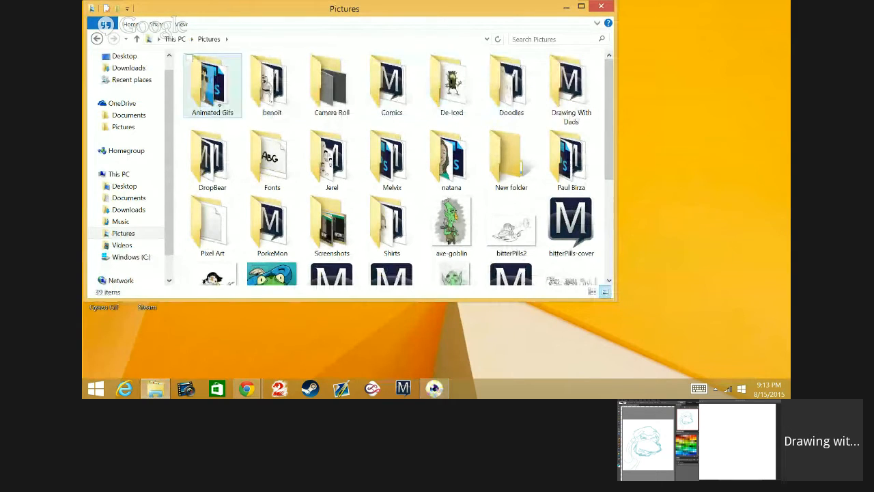
double_click(208, 95)
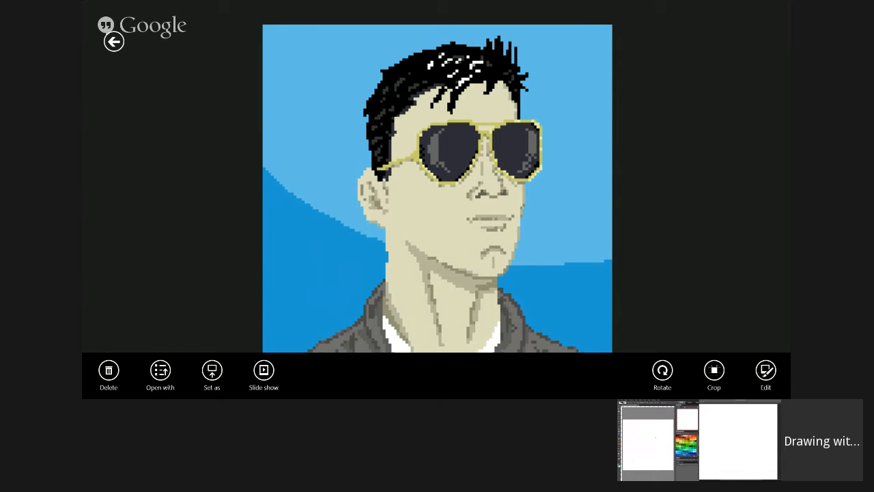
Step: Leave the pixel-art portrait in the image viewer and switch back to the desktop applications
key("super")
left_click(185, 300)
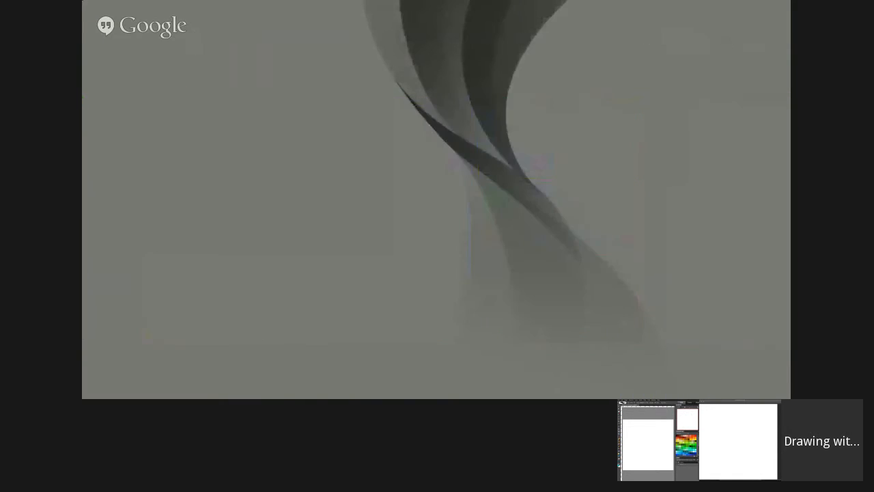
key("alt+Tab")
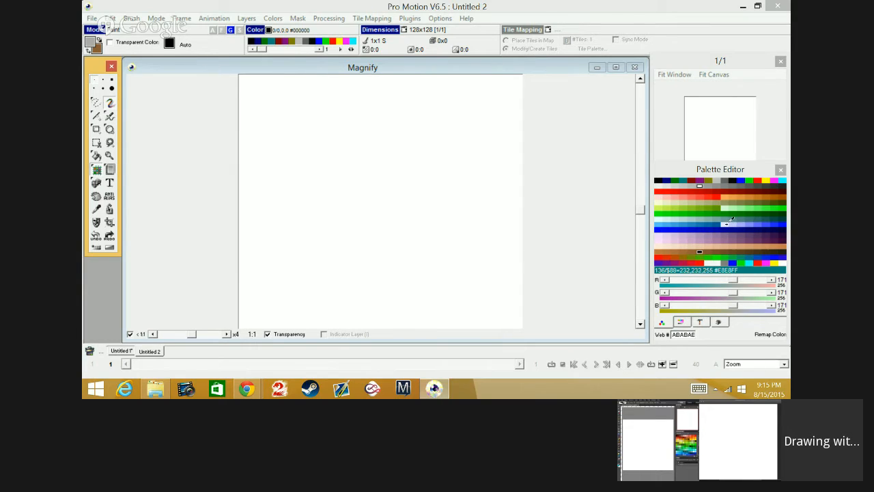
Step: In Pro Motion, pick a grey from the palette as the drawing colour
left_click(732, 224)
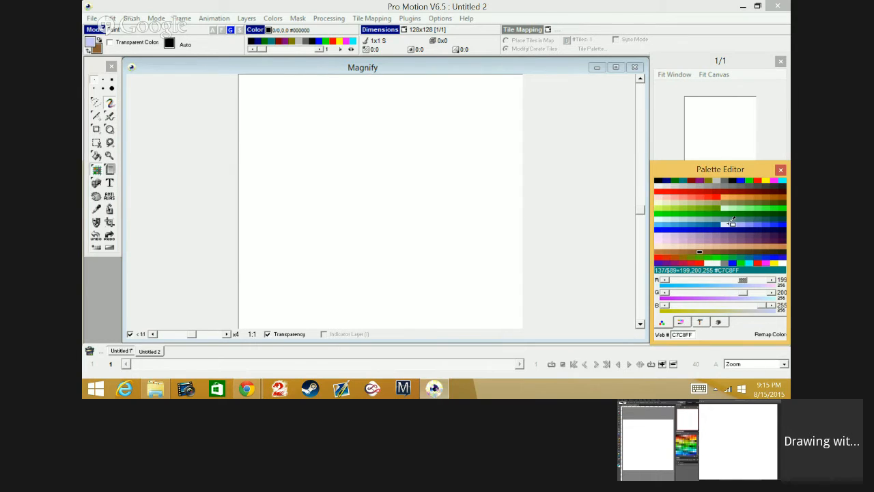
left_click(724, 184)
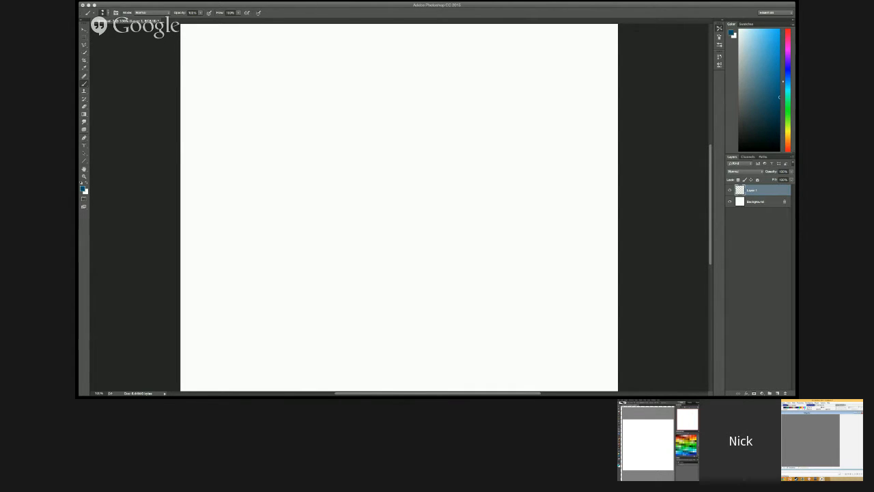
Step: Try to outline a straight top edge leading into a curved, pointed wing shape in black on the grey canvas
mouse_move(274, 162)
left_mouse_down()
mouse_move(306, 151)
mouse_move(432, 161)
left_mouse_up()
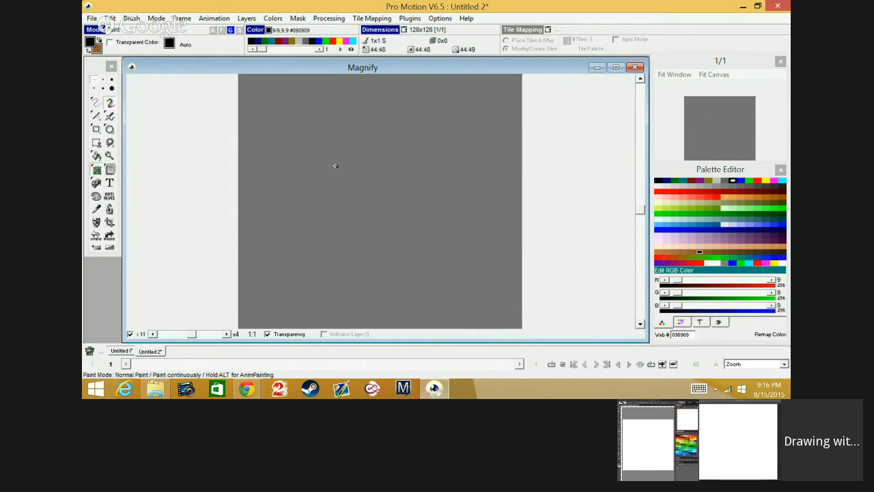
left_click_drag(335, 166, 396, 164)
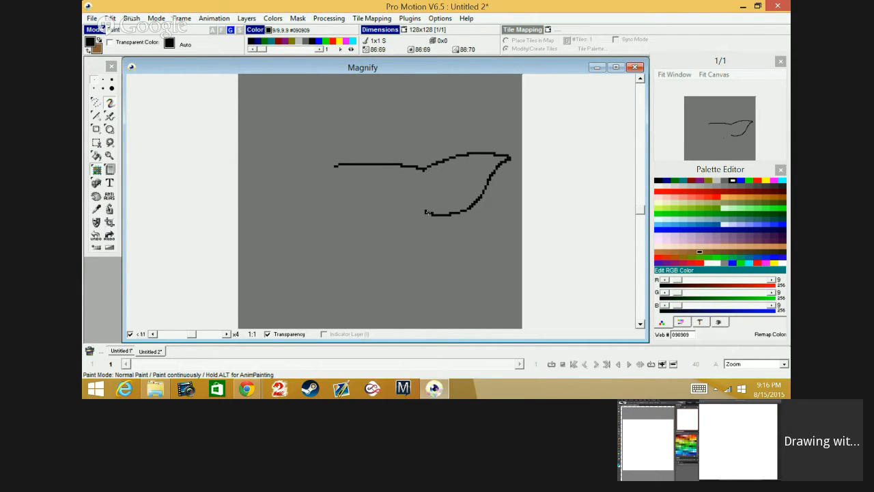
mouse_move(427, 207)
left_mouse_down()
mouse_move(376, 242)
mouse_move(326, 237)
mouse_move(318, 227)
mouse_move(323, 177)
mouse_move(380, 159)
left_mouse_up()
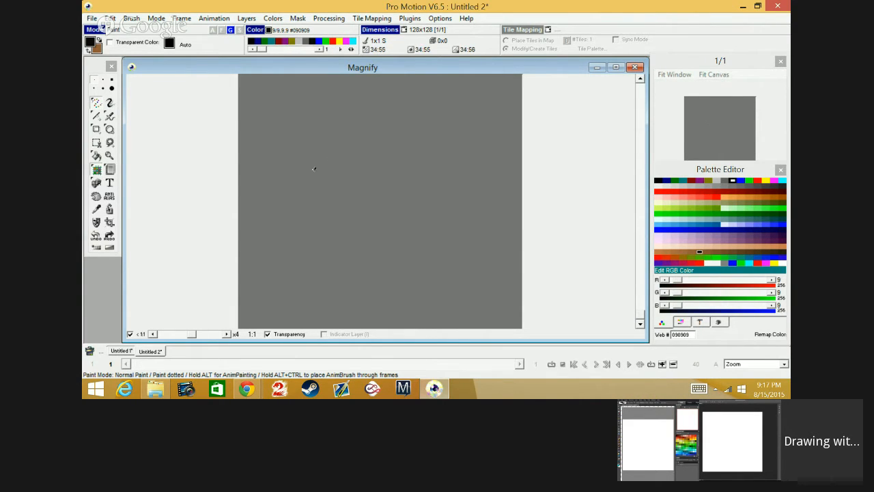
Step: Try to outline a rounded rectangular block with a curved wing extending from its right side
left_click(312, 164)
mouse_move(313, 172)
left_mouse_down()
mouse_move(314, 195)
mouse_move(375, 207)
mouse_move(407, 161)
mouse_move(362, 153)
mouse_move(313, 162)
left_mouse_up()
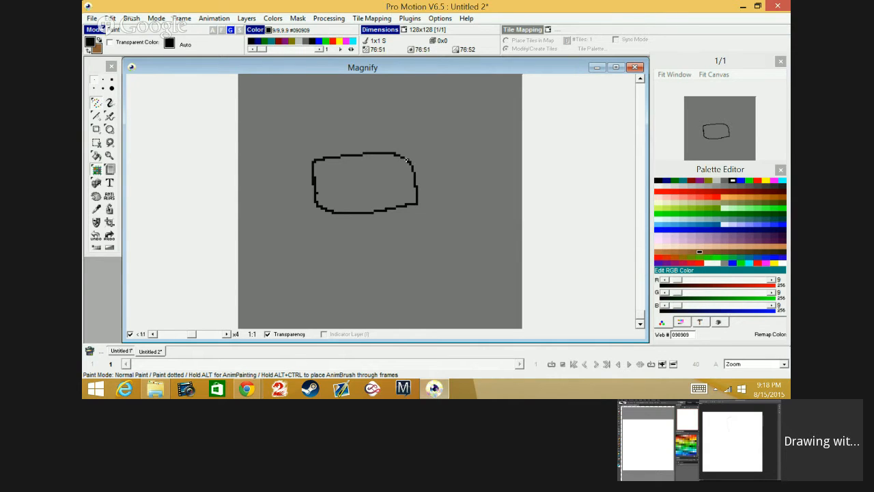
mouse_move(410, 155)
left_mouse_down()
mouse_move(451, 135)
mouse_move(508, 152)
left_mouse_up()
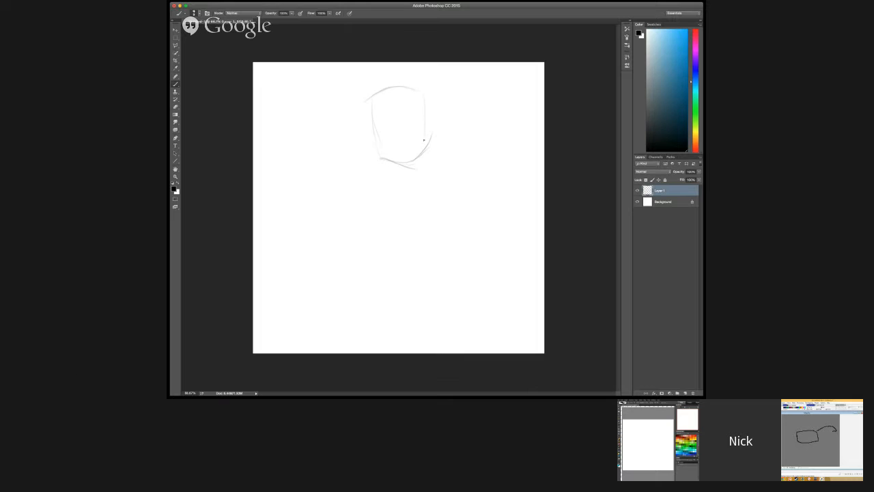
Step: In Photoshop, sketch the right side of the figure's head and the lower and right edges of its torso
left_click_drag(429, 90, 426, 159)
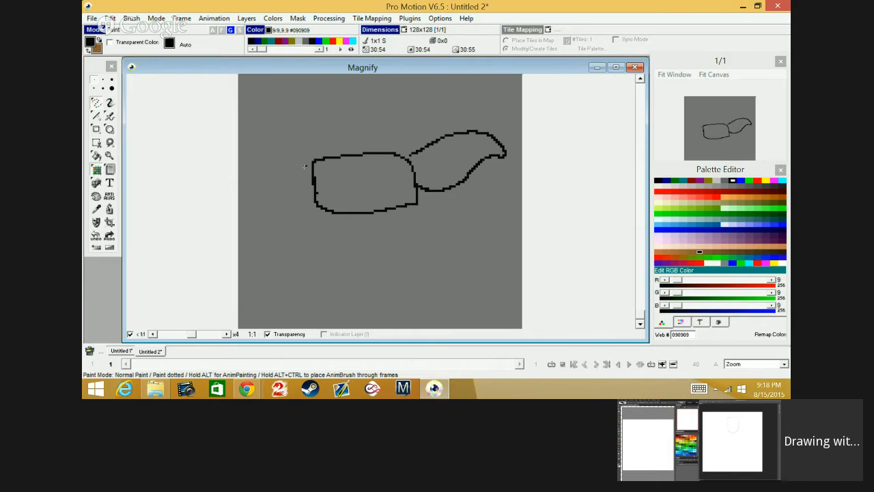
left_click_drag(309, 152, 243, 159)
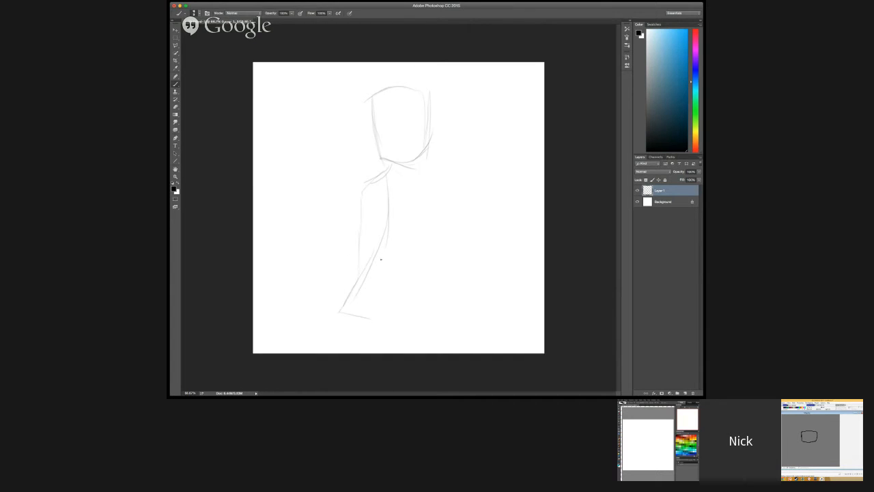
mouse_move(376, 254)
left_mouse_down()
mouse_move(375, 293)
mouse_move(456, 284)
left_mouse_up()
mouse_move(376, 271)
left_mouse_down()
mouse_move(451, 278)
mouse_move(460, 217)
left_mouse_up()
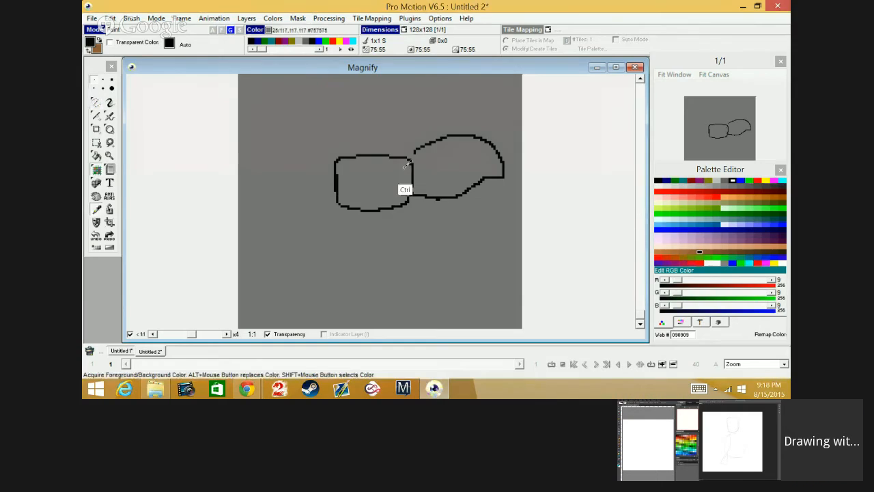
Step: Undo and redraw the right wing's outline in Pro Motion, and sketch a rounded form at the figure's shoulder in Photoshop
key("ctrl+z")
left_click_drag(413, 156, 468, 152)
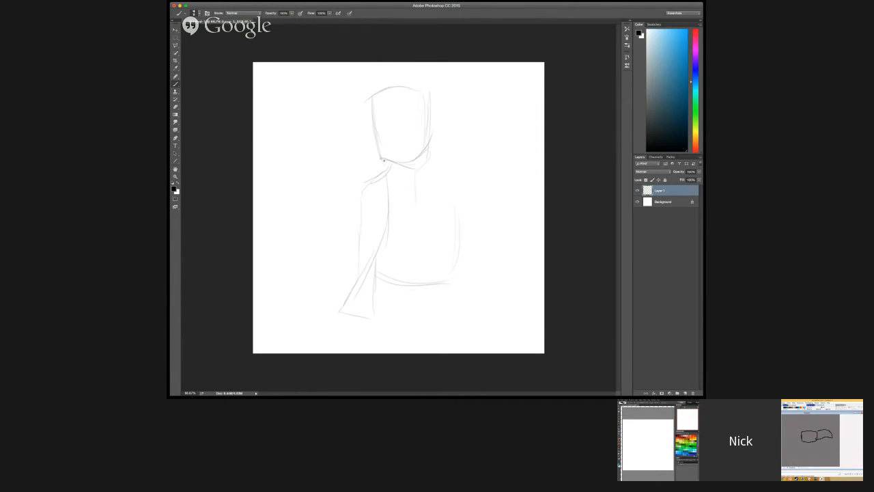
mouse_move(377, 172)
left_mouse_down()
mouse_move(402, 182)
mouse_move(366, 179)
left_mouse_up()
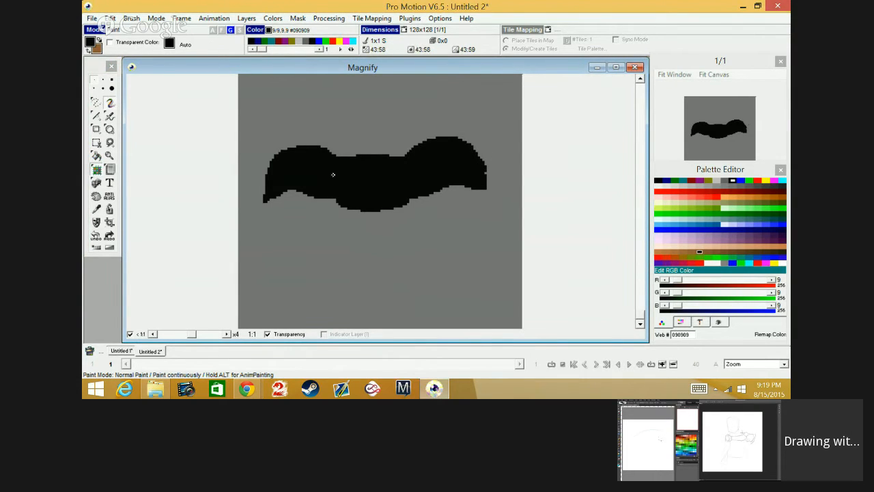
Step: Outline a neck band and a bulb-shaped lower body beneath the black wings in Pro Motion, and add a collar stroke to the Photoshop figure
mouse_move(333, 201)
left_mouse_down()
mouse_move(370, 217)
mouse_move(413, 211)
mouse_move(415, 189)
mouse_move(405, 208)
mouse_move(359, 218)
mouse_move(340, 206)
mouse_move(403, 203)
left_mouse_up()
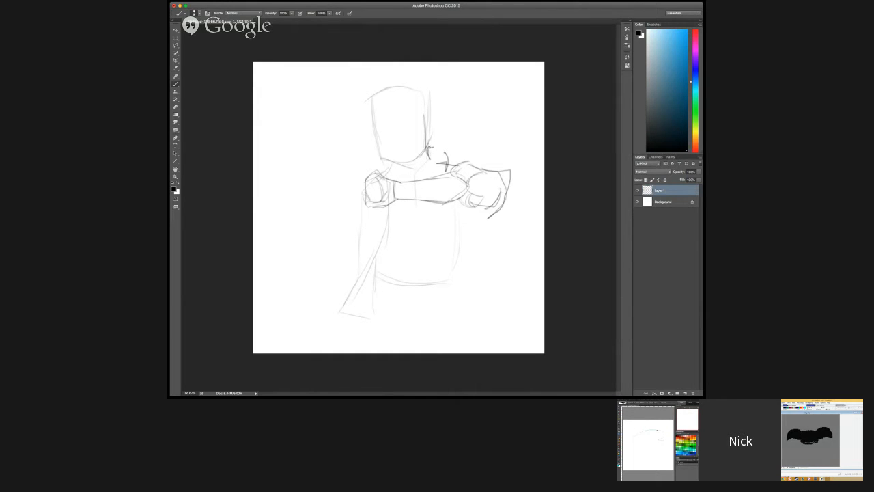
left_click_drag(431, 136, 426, 149)
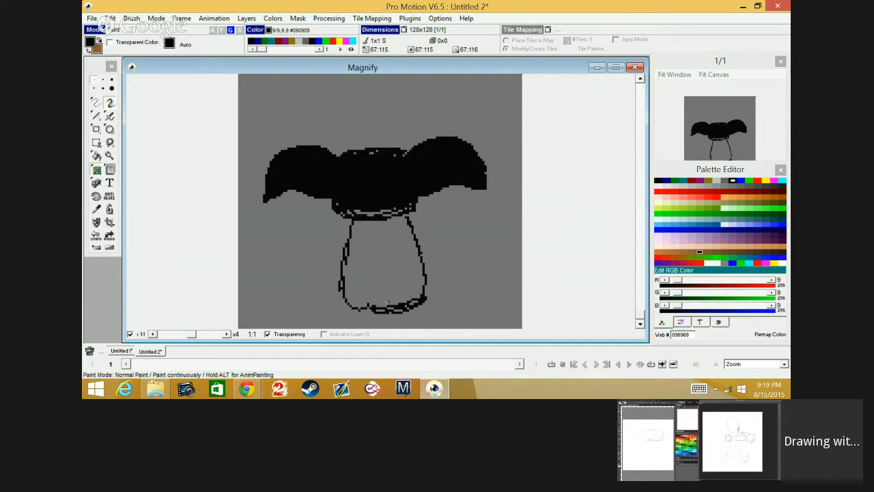
left_click_drag(375, 310, 351, 306)
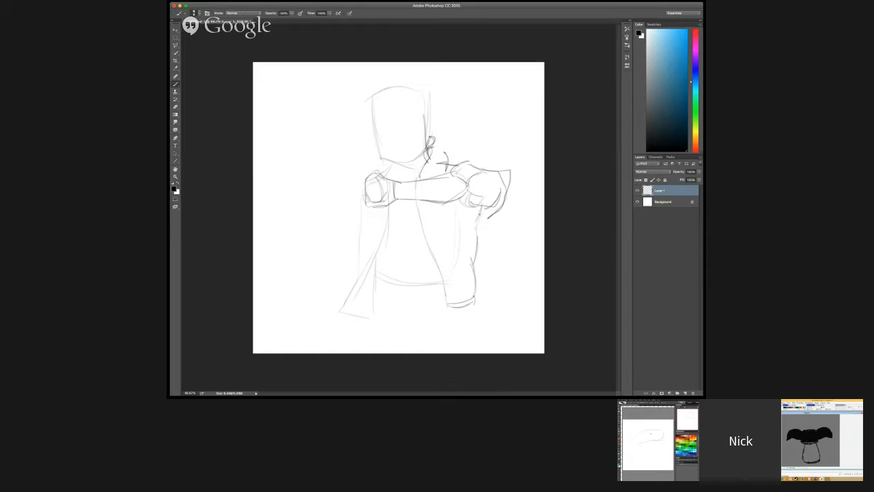
Step: Refine the bent arm of the Photoshop figure, and fill the bulb-shaped lower body with black in Pro Motion
mouse_move(488, 210)
left_mouse_down()
mouse_move(497, 214)
mouse_move(501, 172)
left_mouse_up()
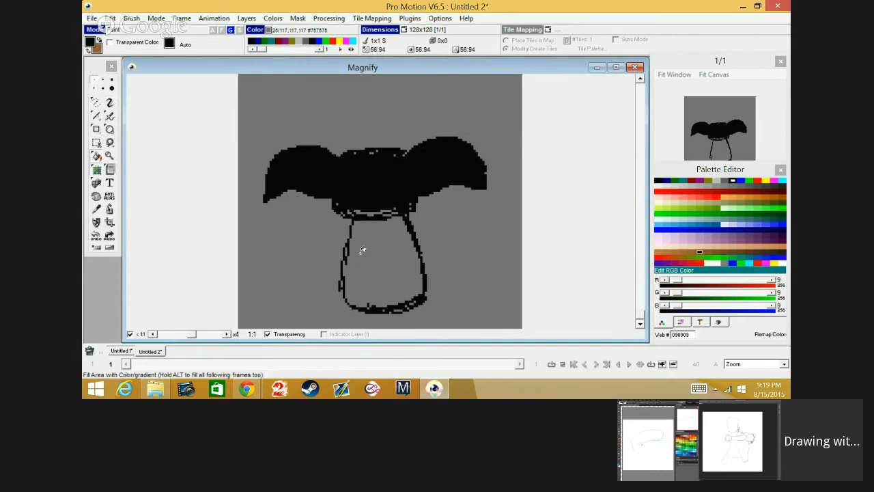
left_click(388, 250)
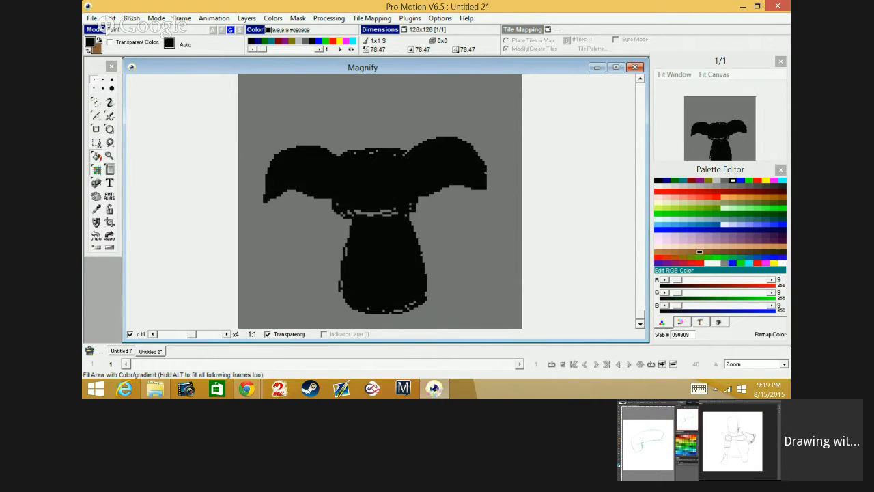
scroll(419, 194, "up", 1)
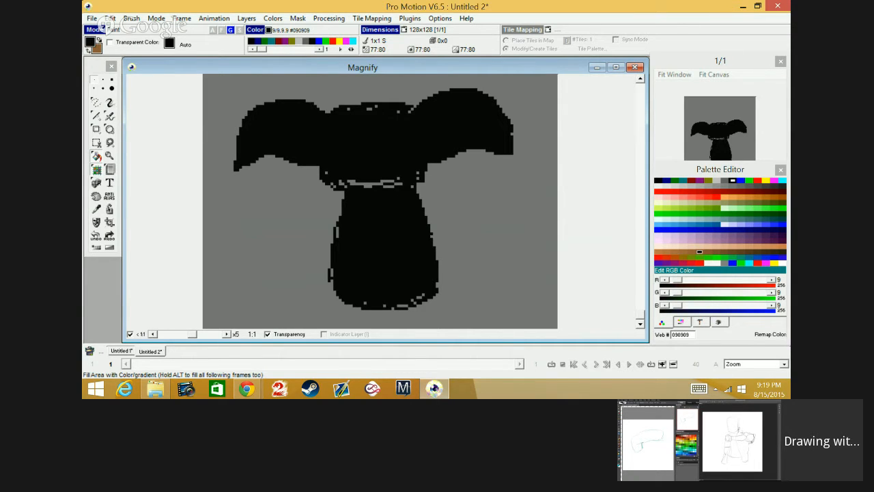
Step: Try freehand strokes with a one-pixel brush beside the black silhouette's neck, and undo them
left_click(109, 102)
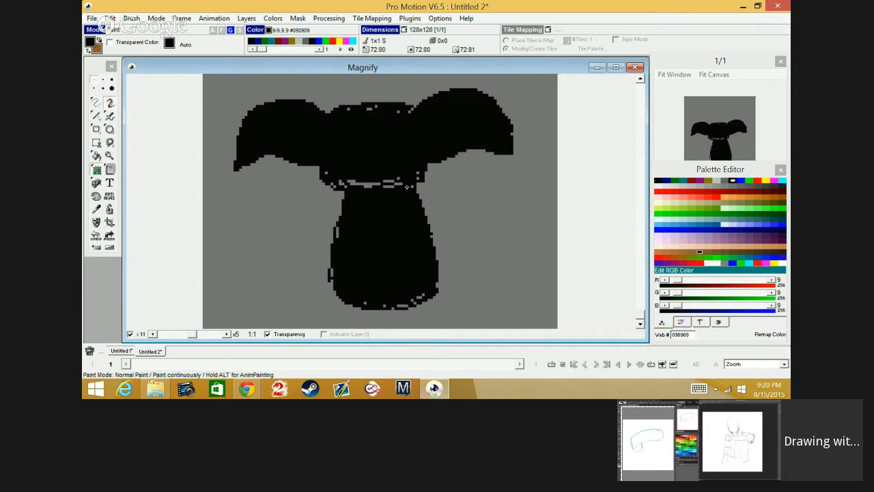
mouse_move(425, 198)
left_mouse_down()
mouse_move(449, 197)
mouse_move(449, 220)
mouse_move(425, 198)
left_mouse_up()
key("ctrl+z")
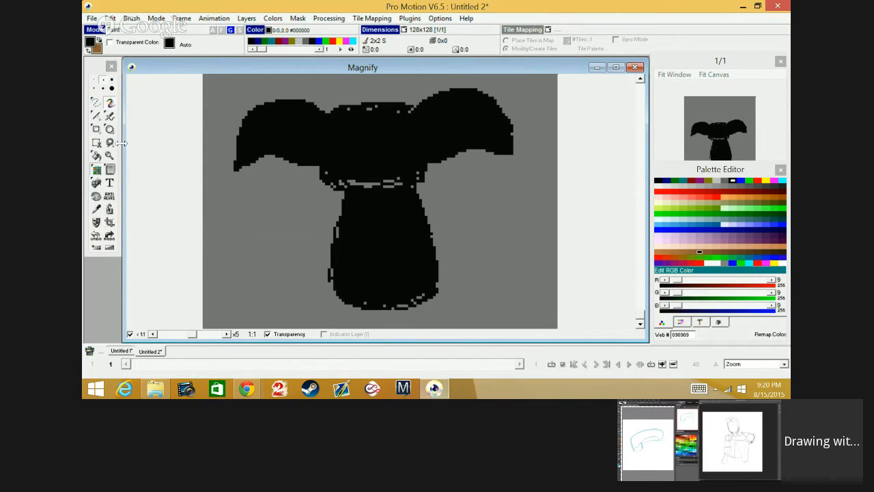
left_click(110, 103)
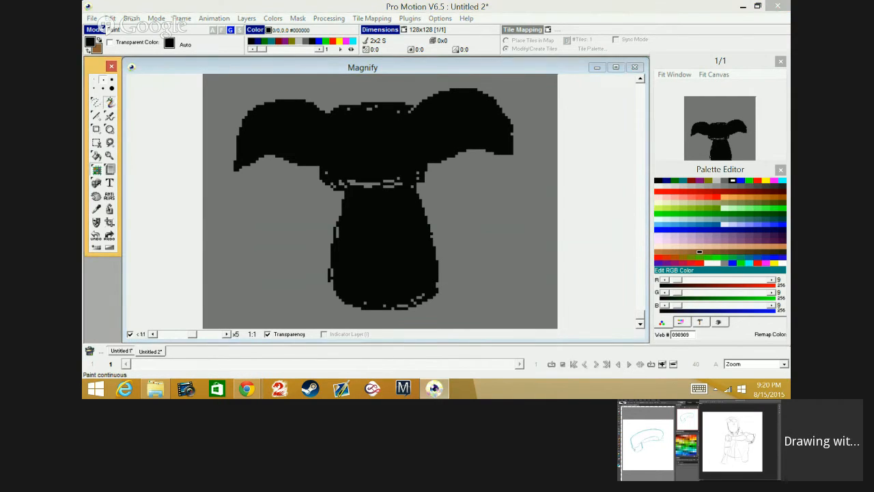
left_click(93, 80)
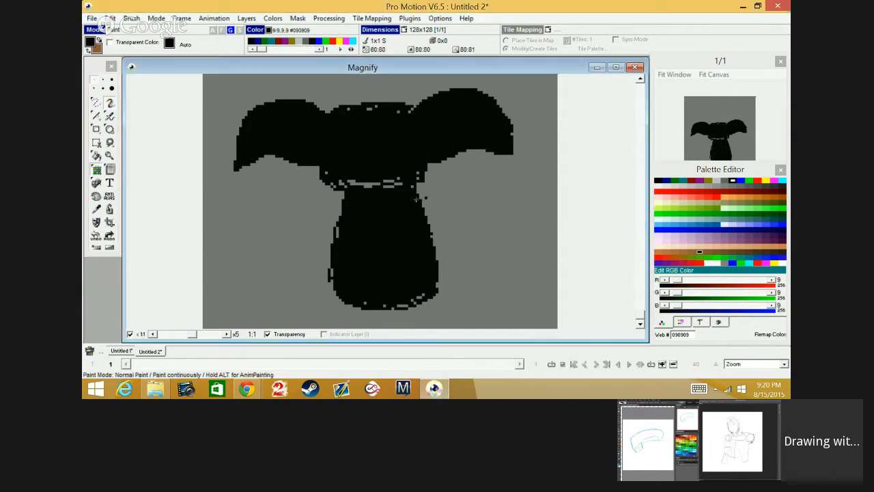
mouse_move(425, 197)
left_mouse_down()
mouse_move(448, 221)
mouse_move(517, 242)
mouse_move(471, 199)
mouse_move(515, 243)
left_mouse_up()
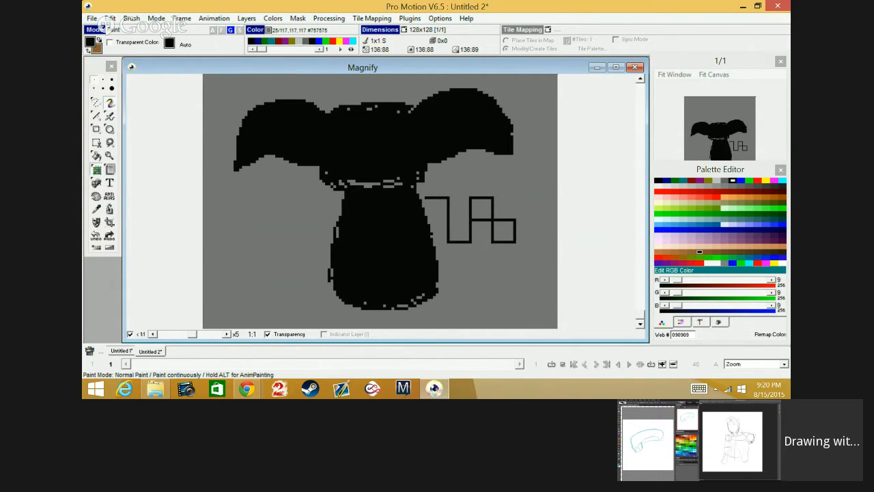
key("ctrl+z")
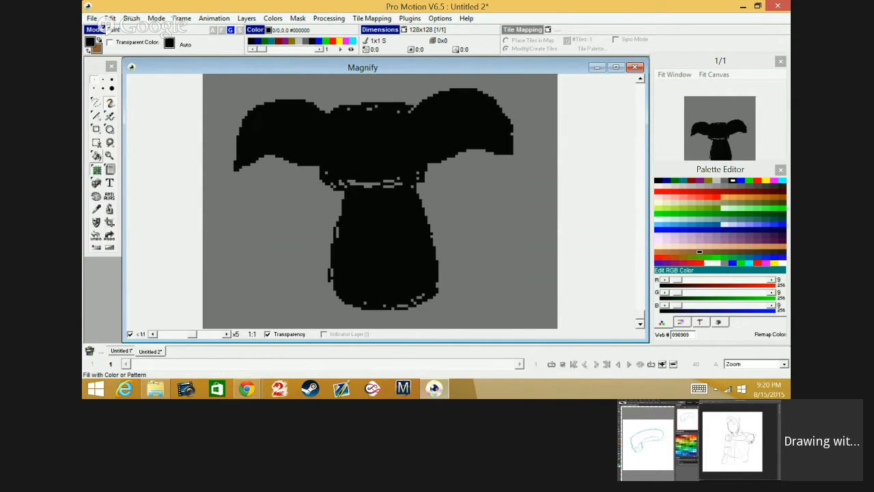
Step: Fill the leftover grey gaps between the silhouette's neck band and lower body with black
left_click(97, 156)
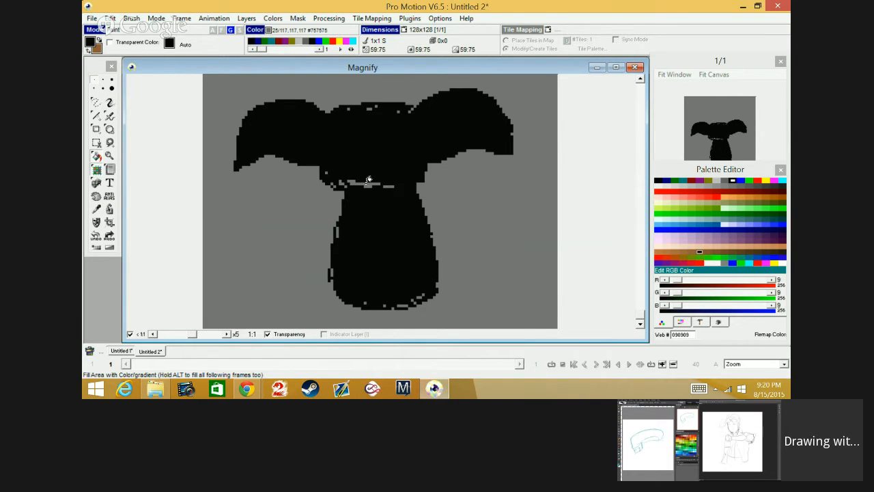
left_click(371, 184)
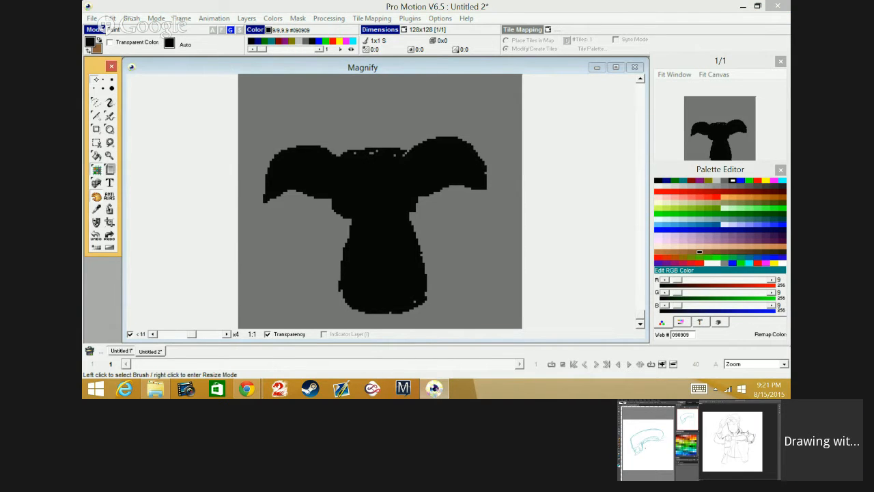
key("space")
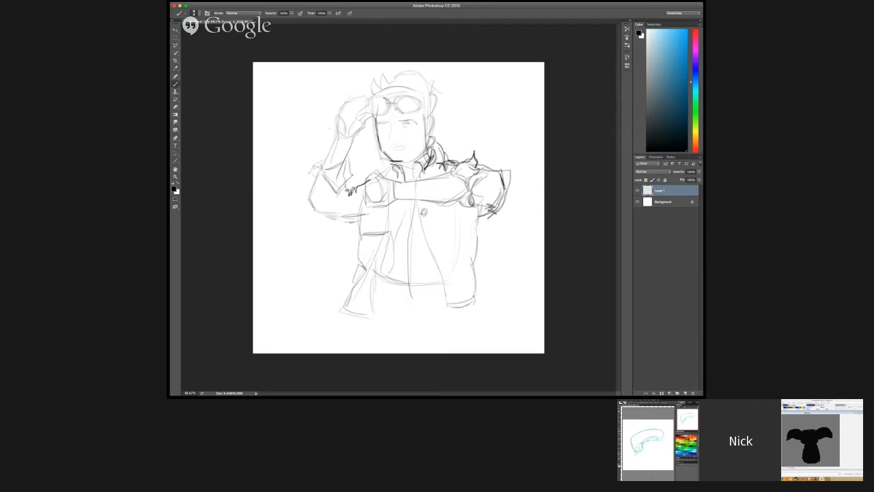
Step: In Photoshop, sketch round buttons down the front of the figure's vest
left_click_drag(431, 236, 441, 265)
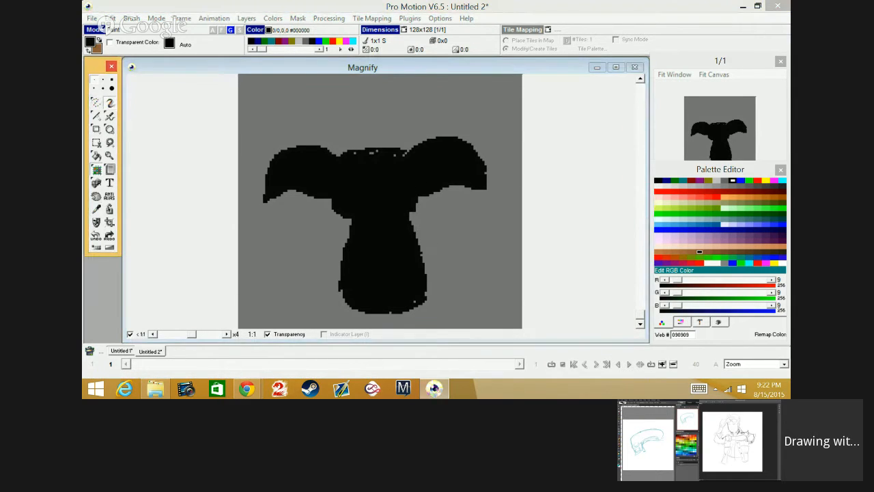
mouse_move(412, 224)
left_mouse_down()
mouse_move(438, 247)
mouse_move(414, 258)
left_mouse_up()
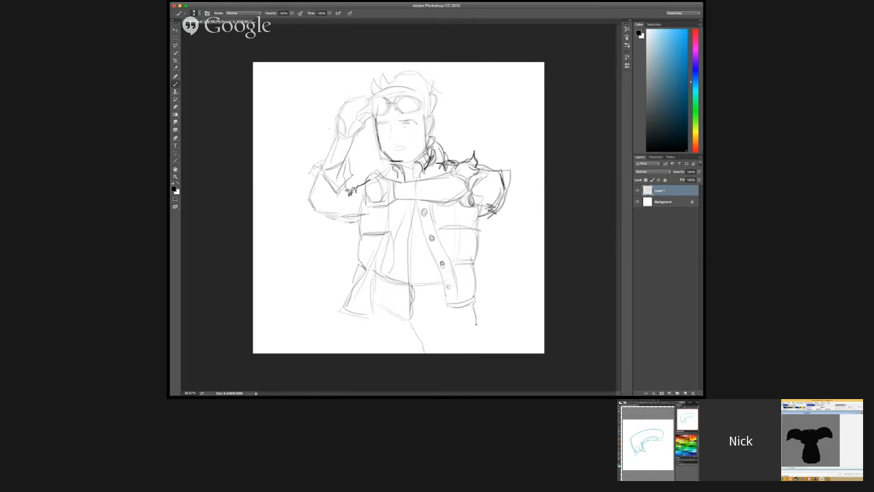
Step: Sketch the figure's trouser legs down to the canvas edge and rework the flared hem at its left hip
left_click_drag(476, 324, 483, 348)
left_click_drag(414, 321, 428, 350)
left_click_drag(407, 314, 428, 353)
left_click_drag(382, 325, 340, 348)
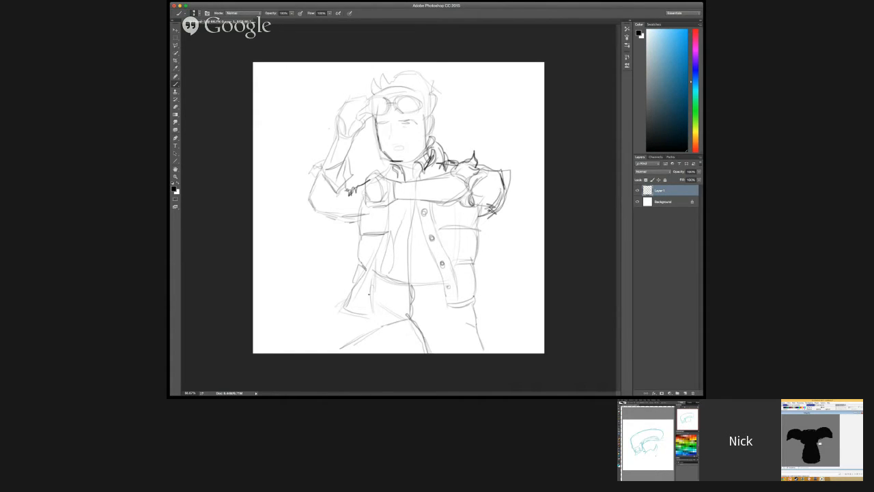
mouse_move(369, 299)
left_mouse_down()
mouse_move(326, 317)
mouse_move(349, 306)
left_mouse_up()
left_click_drag(358, 284, 343, 303)
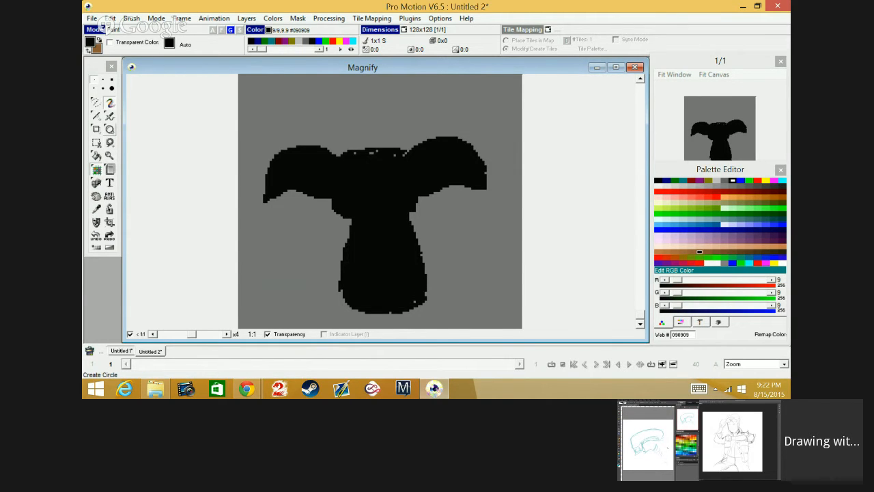
Step: Close Pro Motion, then search the computer for Photoshop and launch it
left_click(635, 67)
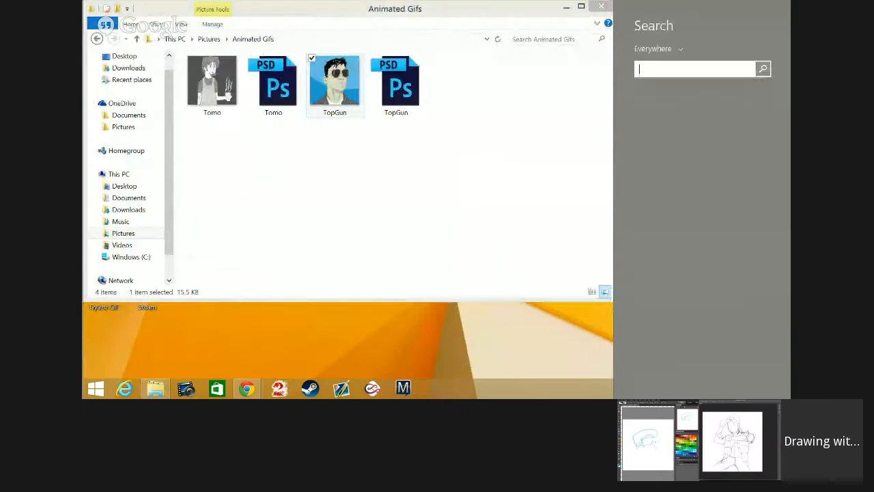
type("photoshop CC 2014")
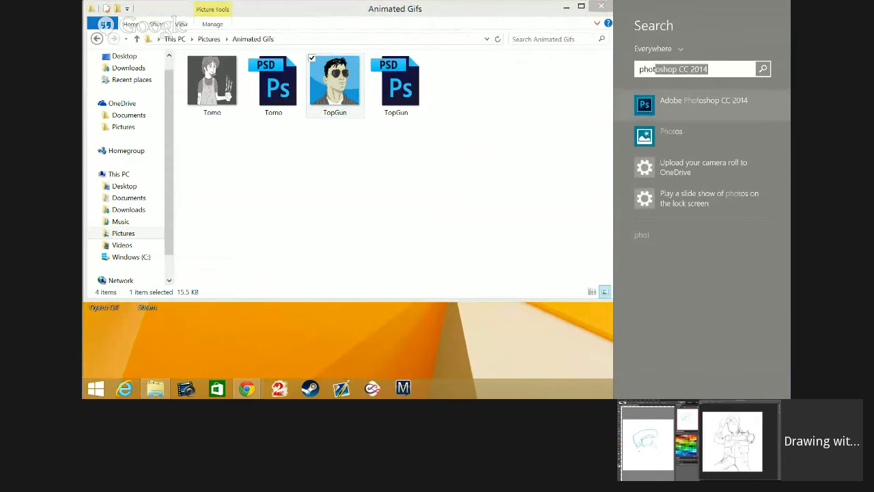
key("Return")
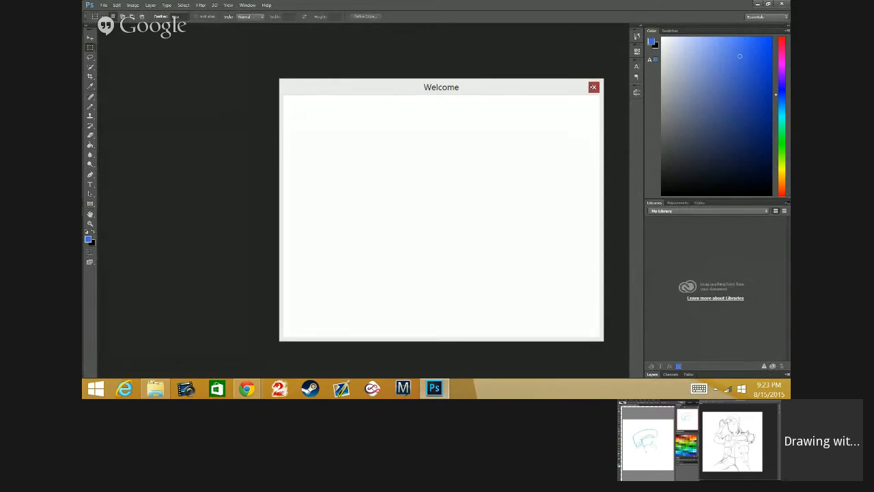
left_click(594, 86)
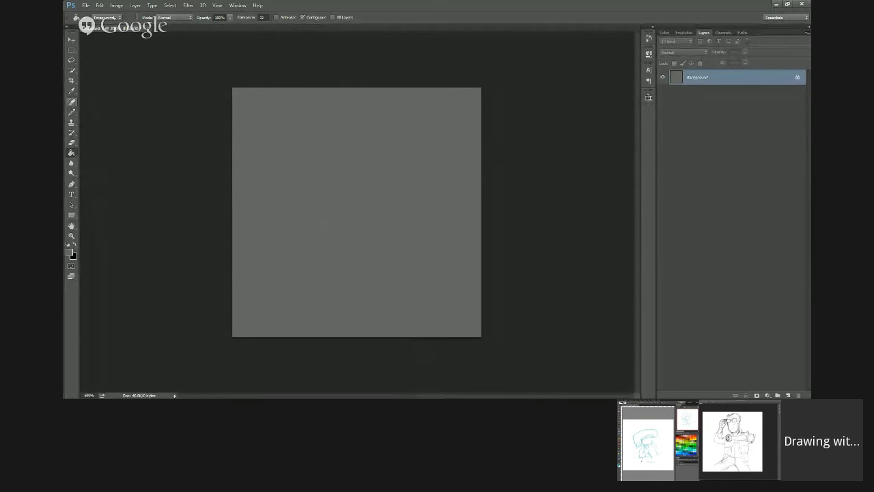
Step: In the new grey Photoshop document, choose the Pencil tool and reset the colours to default black and white
left_click(71, 112)
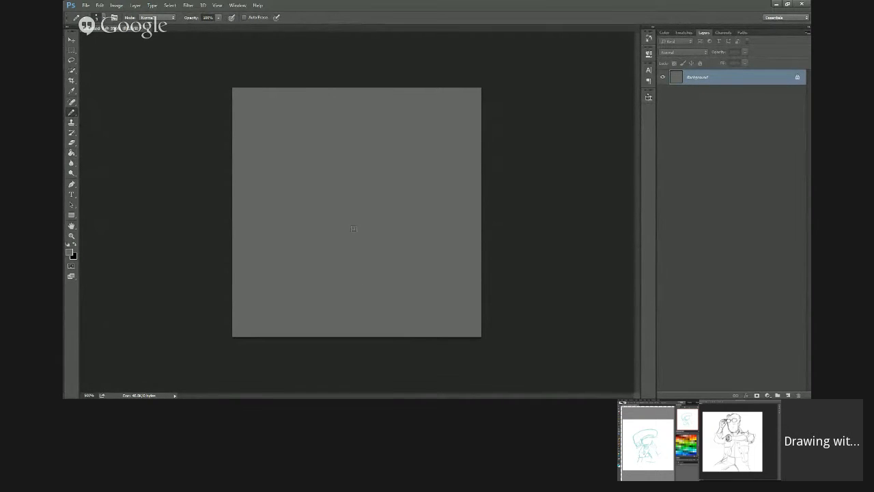
left_click(67, 244)
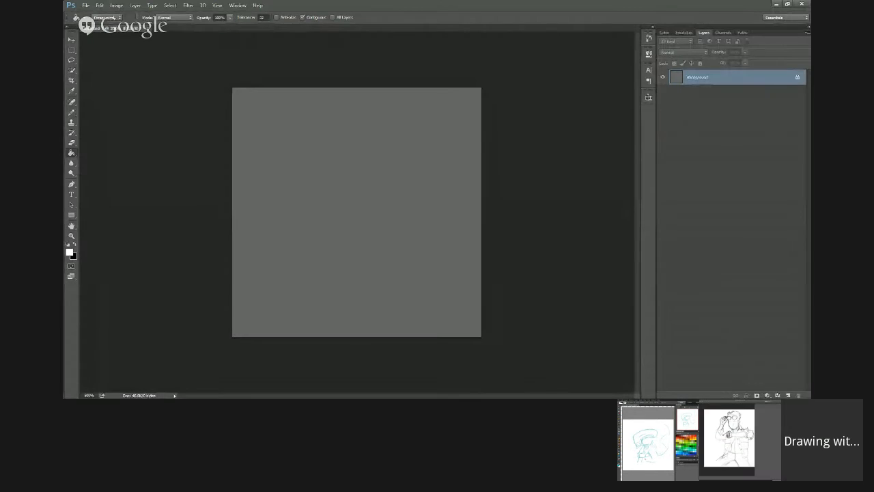
Step: On a new layer, draw a bowl-shaped outline in the upper middle of the canvas with a fine pencil and fill it white
left_click(788, 395)
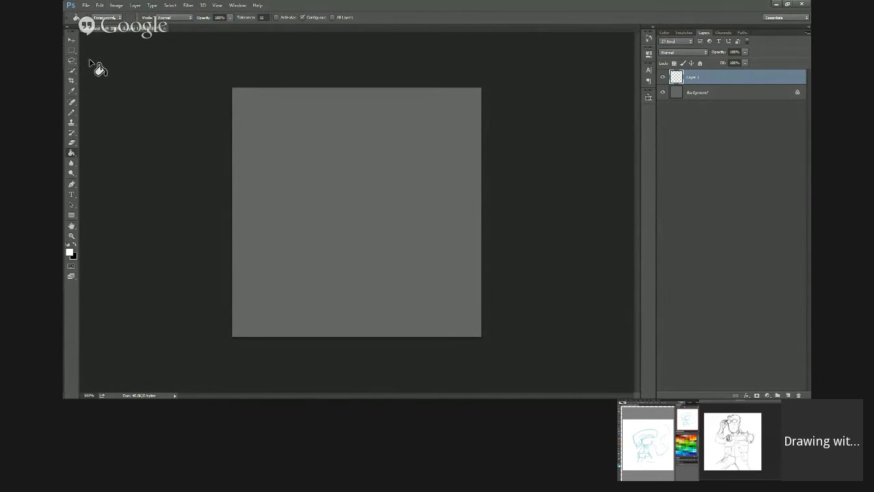
left_click(71, 112)
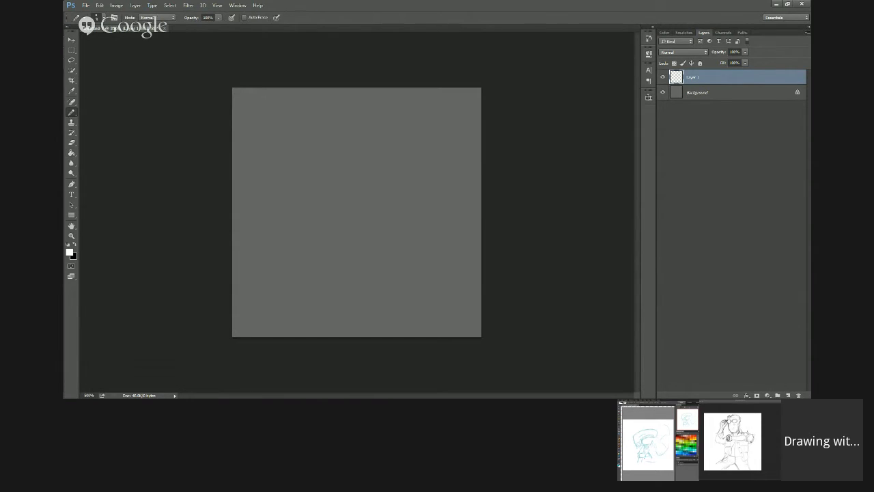
left_click(96, 17)
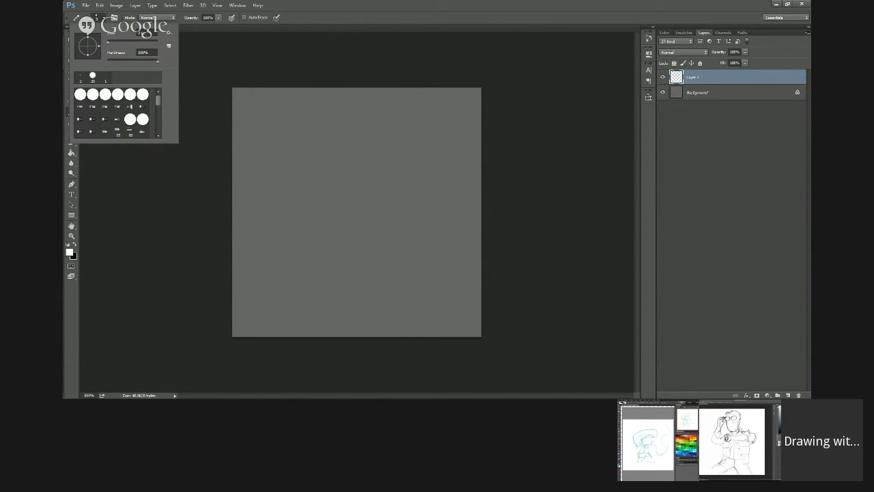
left_click(143, 33)
mouse_move(303, 170)
left_mouse_down()
mouse_move(397, 171)
mouse_move(406, 210)
mouse_move(367, 236)
left_mouse_up()
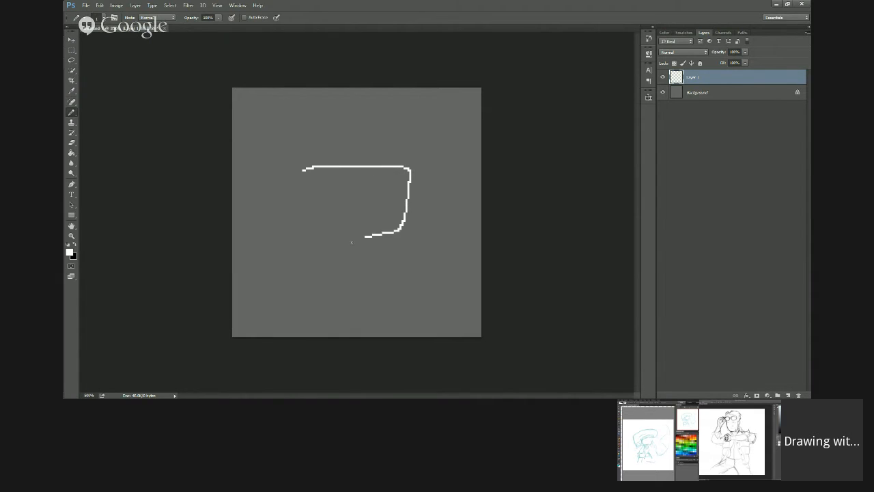
left_click_drag(367, 236, 322, 243)
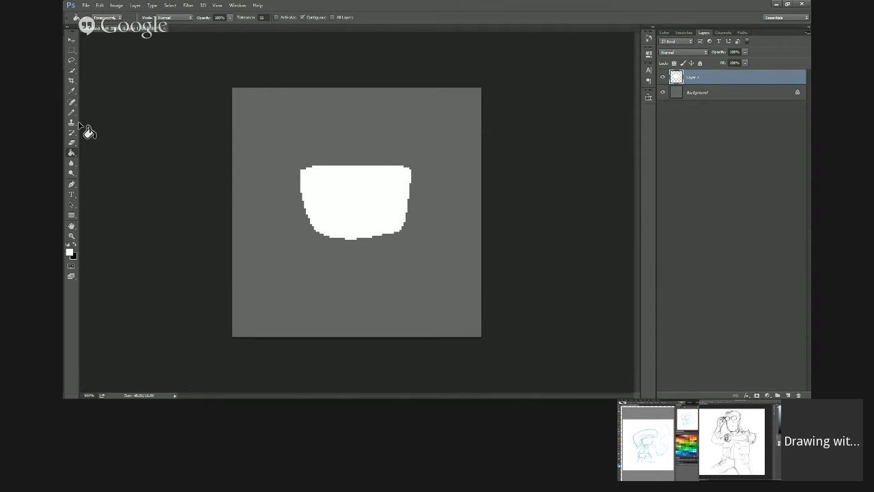
Step: Pencil a rounded shoulder shape on each side of the white bowl out to the canvas edges and fill both white
left_click(71, 113)
mouse_move(301, 171)
left_mouse_down()
mouse_move(273, 157)
mouse_move(232, 162)
left_mouse_up()
mouse_move(226, 222)
left_mouse_down()
mouse_move(304, 223)
mouse_move(327, 196)
left_mouse_up()
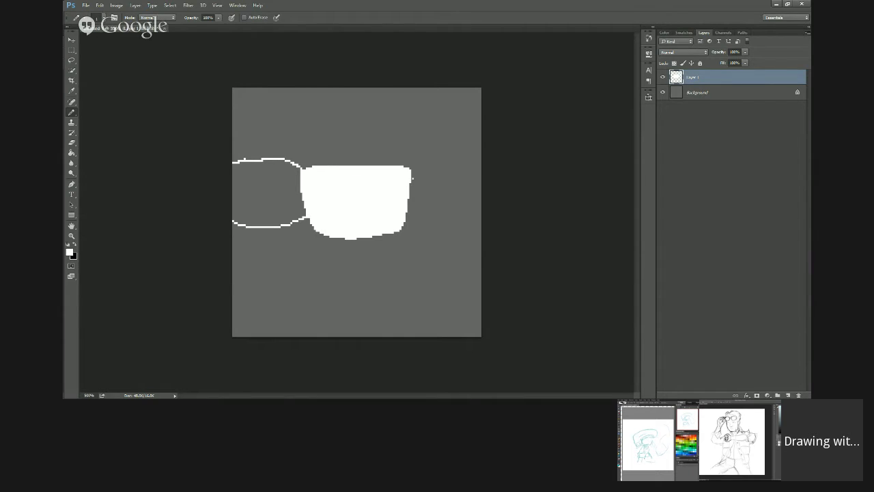
mouse_move(412, 167)
left_mouse_down()
mouse_move(467, 159)
mouse_move(490, 169)
left_mouse_up()
left_click_drag(398, 216, 485, 203)
key("g")
left_click(447, 202)
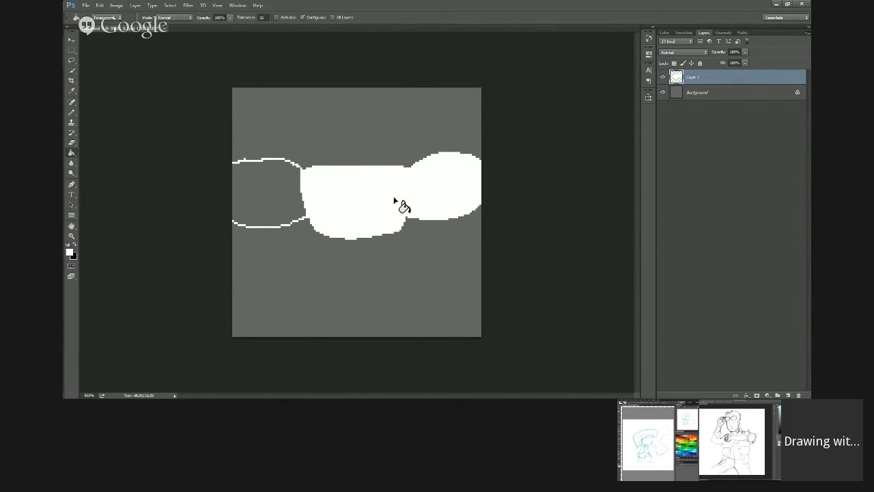
left_click(280, 203)
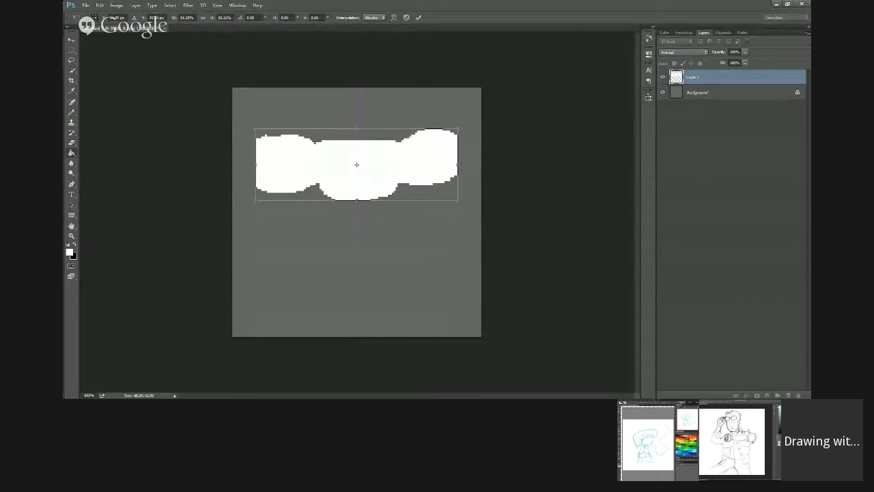
Step: Scale the white silhouette down with nearest-neighbour interpolation and place it centred, slightly higher on the canvas
key("Return")
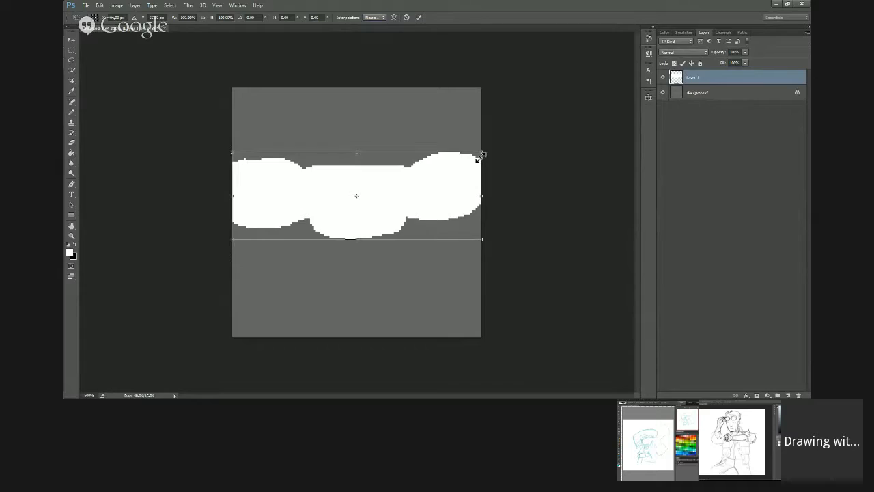
left_click_drag(445, 176, 437, 178)
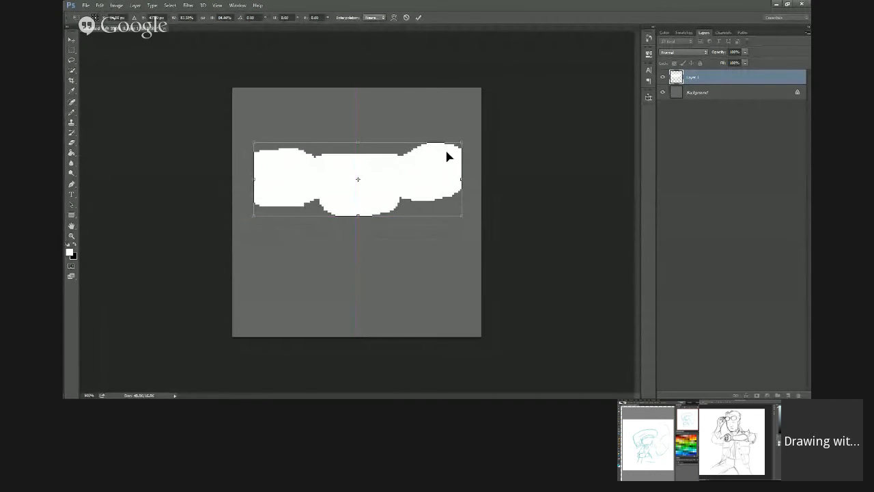
key("Return")
Step: Extend the silhouette's left shoulder to the canvas edge with a rounded pencil outline and fill it white
key("g")
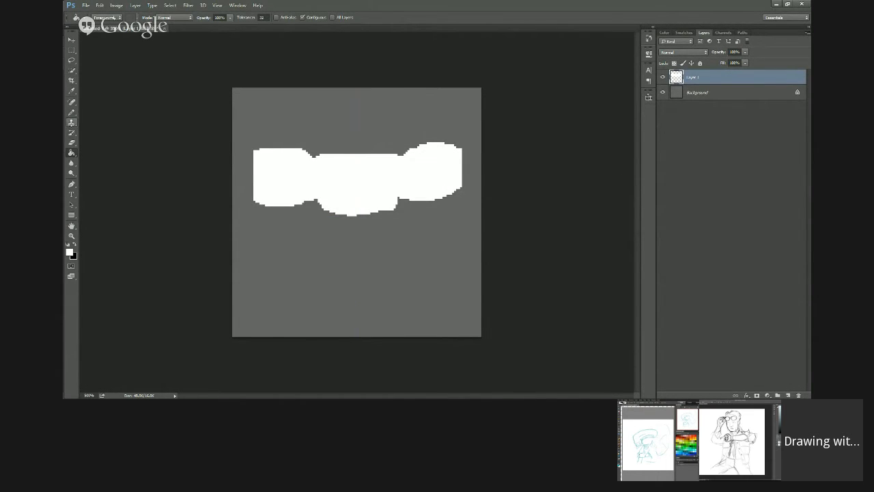
key("b")
mouse_move(315, 156)
left_mouse_down()
mouse_move(291, 145)
mouse_move(253, 147)
mouse_move(238, 157)
mouse_move(233, 194)
mouse_move(271, 192)
mouse_move(236, 193)
left_mouse_up()
key("g")
left_click(250, 179)
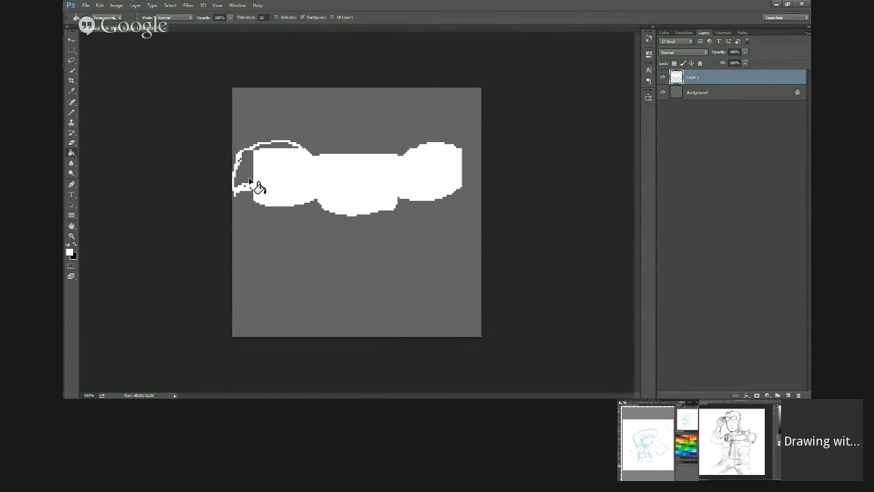
left_click(280, 147)
Step: Round out the cut-off end of the silhouette's right shoulder and fill the stray gaps in the left one
left_click(71, 112)
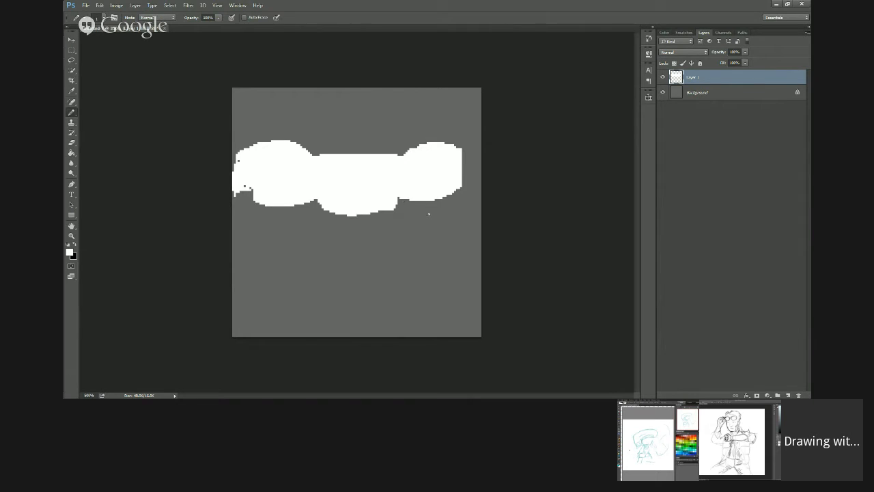
mouse_move(462, 187)
left_mouse_down()
mouse_move(473, 167)
mouse_move(462, 150)
mouse_move(472, 170)
left_mouse_up()
key("g")
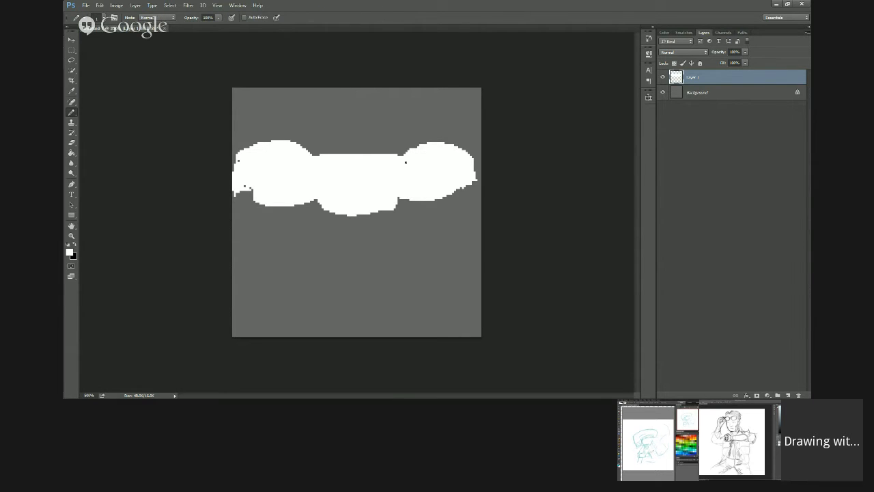
left_click_drag(246, 192, 254, 188)
Step: Erase the uneven upper and lower edges of both shoulders, trimming them into smooth tapering curves
key("e")
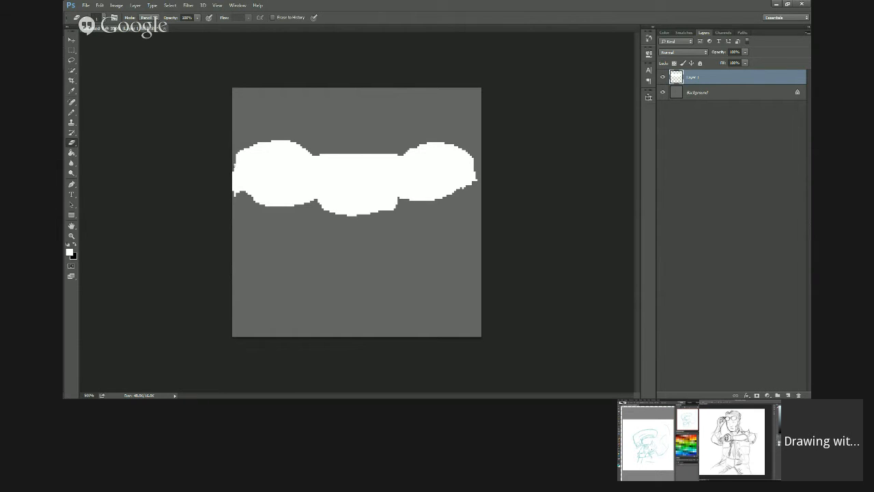
mouse_move(235, 159)
left_mouse_down()
mouse_move(274, 145)
mouse_move(308, 152)
left_mouse_up()
left_click_drag(236, 164, 254, 149)
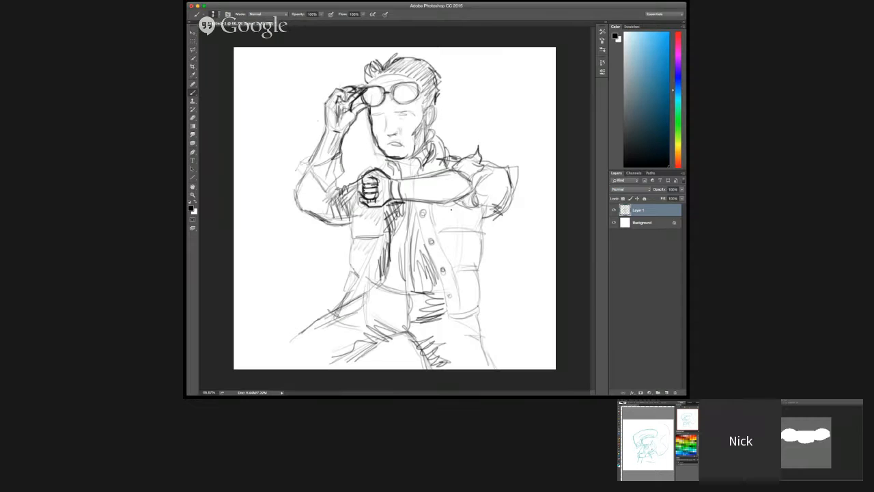
mouse_move(453, 216)
left_mouse_down()
mouse_move(443, 229)
mouse_move(456, 258)
left_mouse_up()
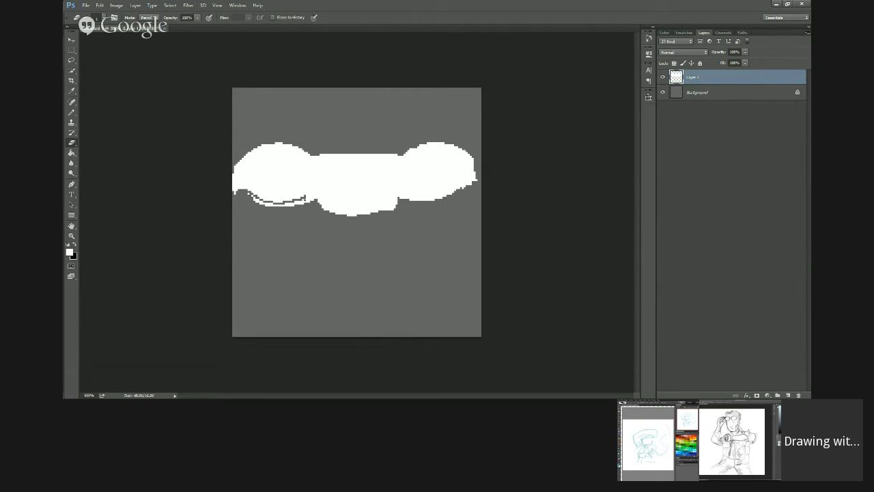
left_click_drag(305, 198, 316, 202)
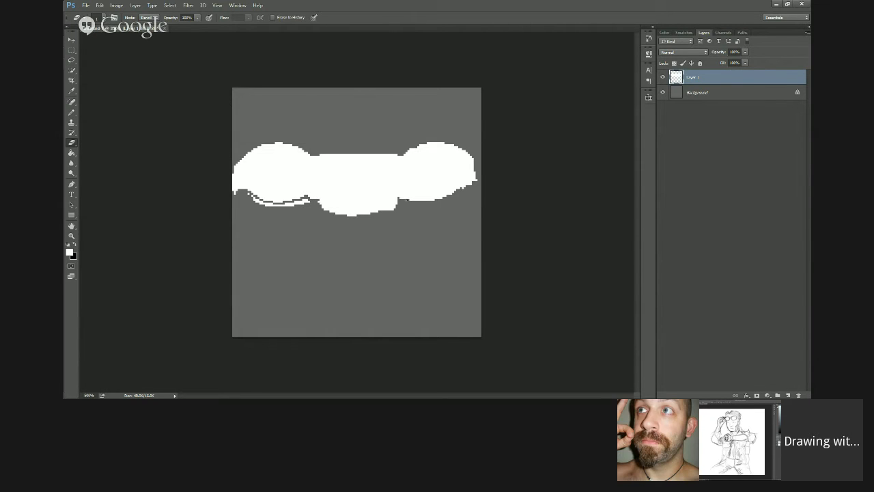
mouse_move(400, 201)
left_mouse_down()
mouse_move(478, 182)
mouse_move(463, 156)
mouse_move(414, 156)
mouse_move(473, 164)
left_mouse_up()
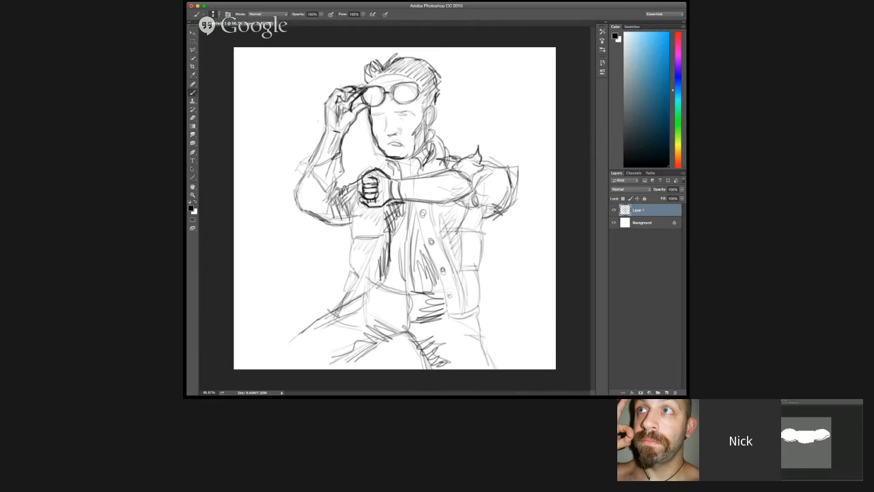
left_click_drag(338, 178, 337, 191)
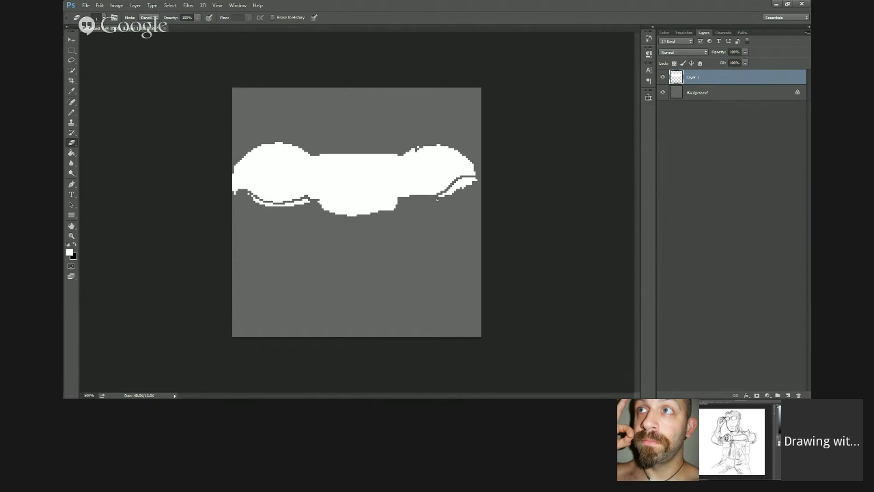
left_click_drag(441, 198, 471, 181)
left_click_drag(247, 198, 291, 207)
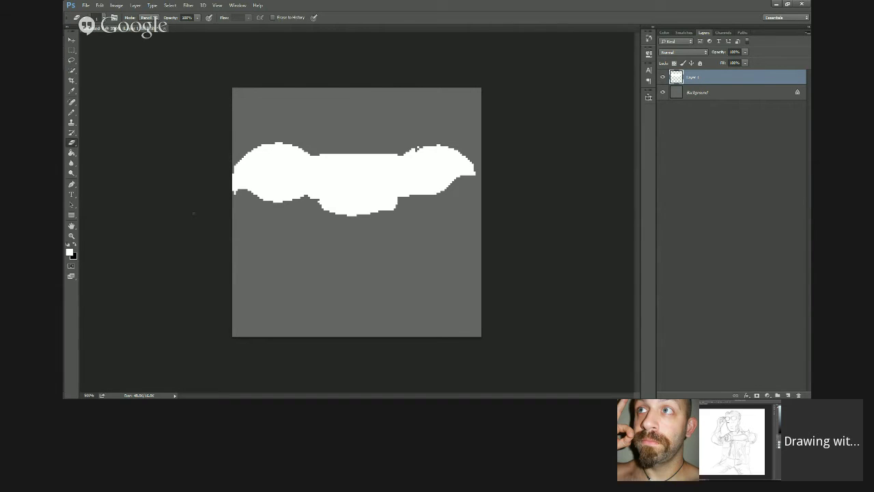
Step: Smooth the joins between chest and shoulders, notch the top centre of the chest, and even out its lower edge
key("b")
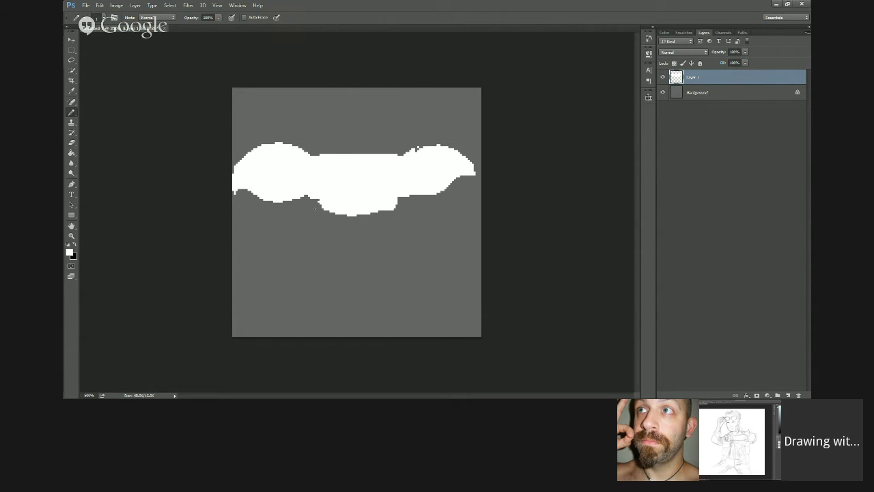
left_click_drag(311, 198, 318, 205)
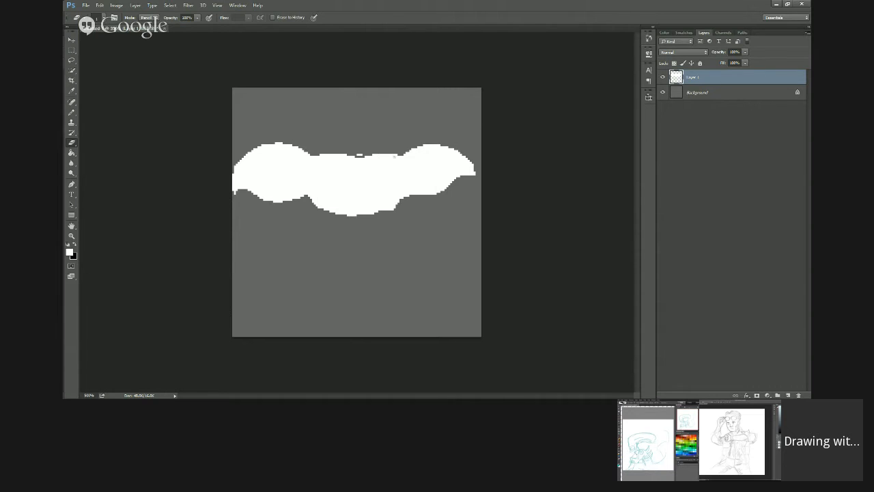
left_click_drag(357, 155, 362, 156)
left_click(72, 112)
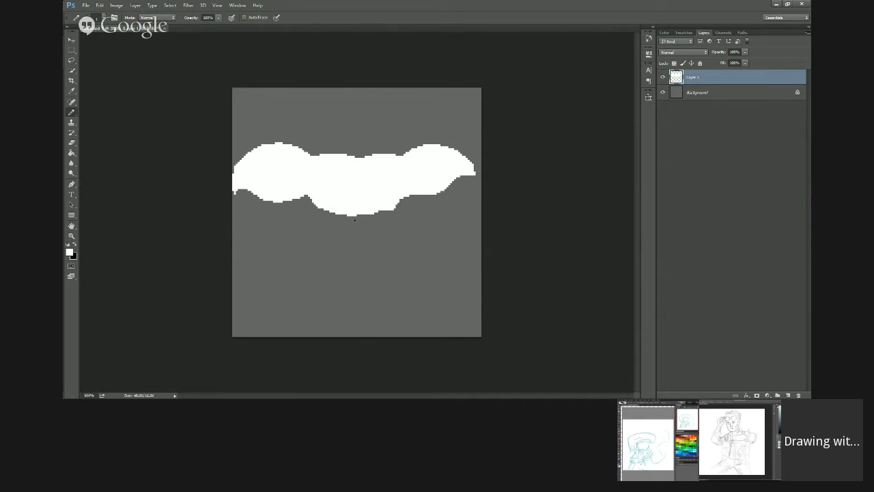
mouse_move(354, 219)
left_mouse_down()
mouse_move(403, 198)
mouse_move(354, 217)
left_mouse_up()
Step: Pencil a long rounded belly hanging below the chest, fill it white, and smooth its sides
mouse_move(335, 217)
left_mouse_down()
mouse_move(336, 296)
mouse_move(355, 307)
mouse_move(404, 289)
mouse_move(406, 243)
left_mouse_up()
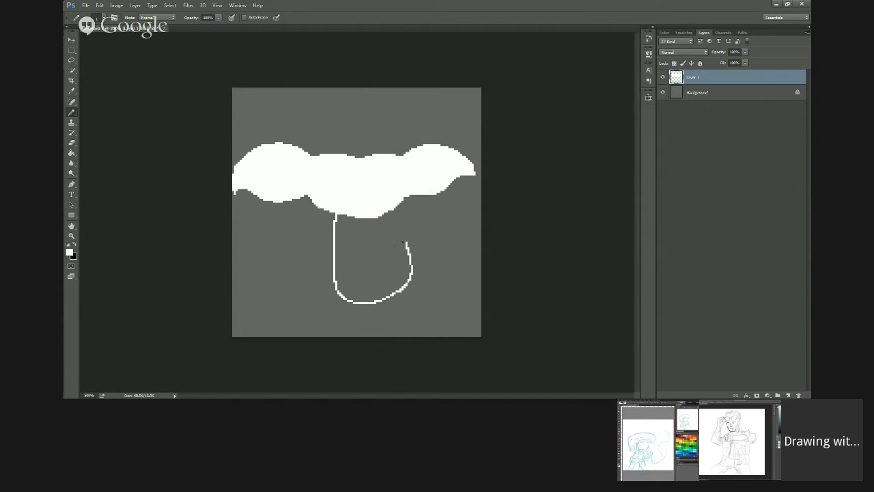
mouse_move(396, 208)
left_mouse_down()
mouse_move(411, 275)
mouse_move(389, 296)
mouse_move(350, 300)
mouse_move(332, 273)
mouse_move(333, 214)
mouse_move(338, 276)
left_mouse_up()
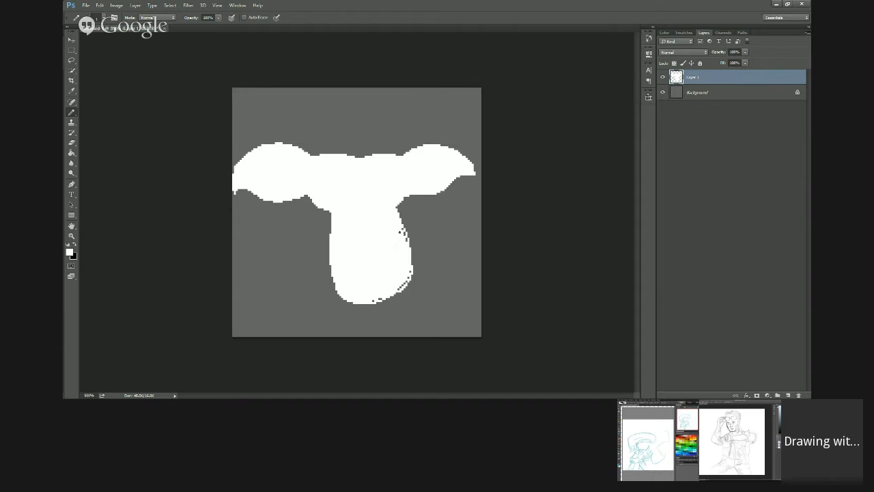
left_click_drag(413, 257, 402, 287)
Step: Outline a curved, rounded limb on each side of the belly and fill both white
mouse_move(329, 225)
left_mouse_down()
mouse_move(280, 247)
mouse_move(278, 270)
left_mouse_up()
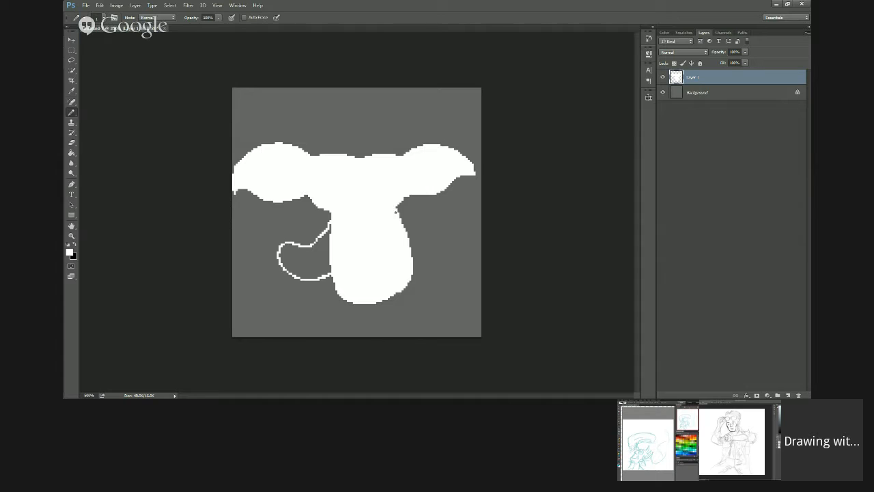
mouse_move(400, 213)
left_mouse_down()
mouse_move(441, 234)
mouse_move(413, 255)
mouse_move(442, 248)
mouse_move(445, 233)
mouse_move(399, 226)
left_mouse_up()
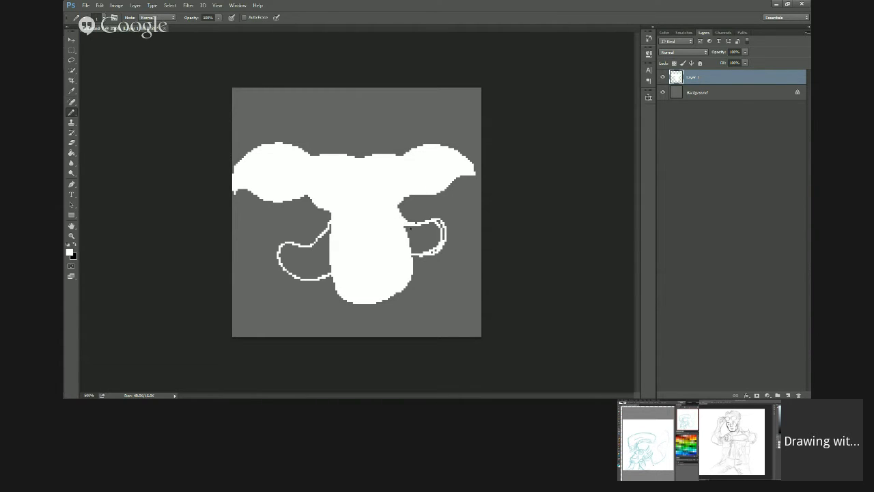
key("g")
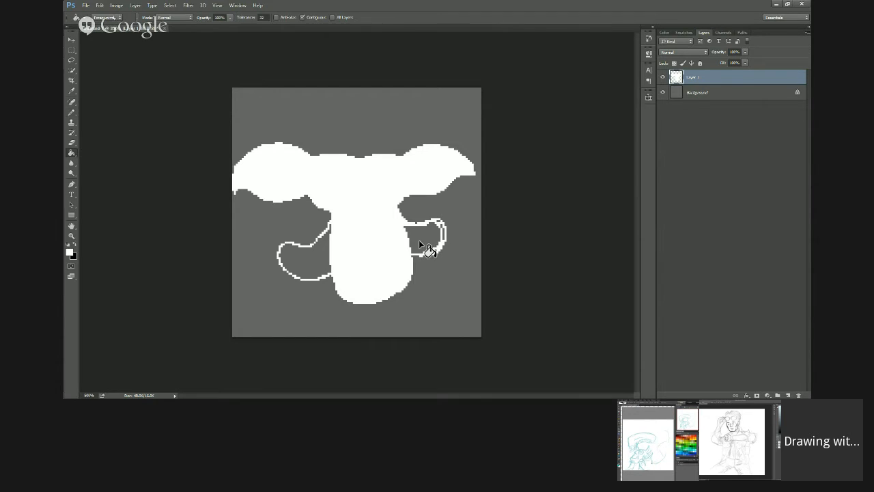
left_click(419, 240)
left_click(320, 259)
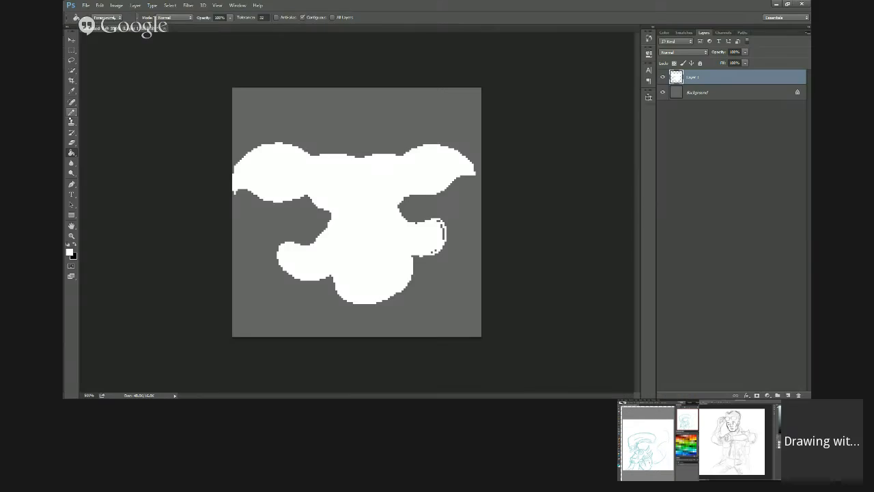
key("b")
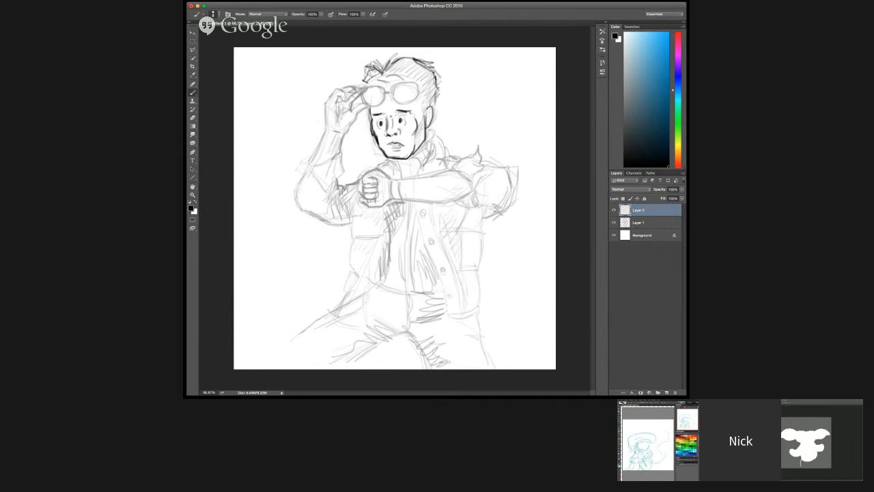
key("e")
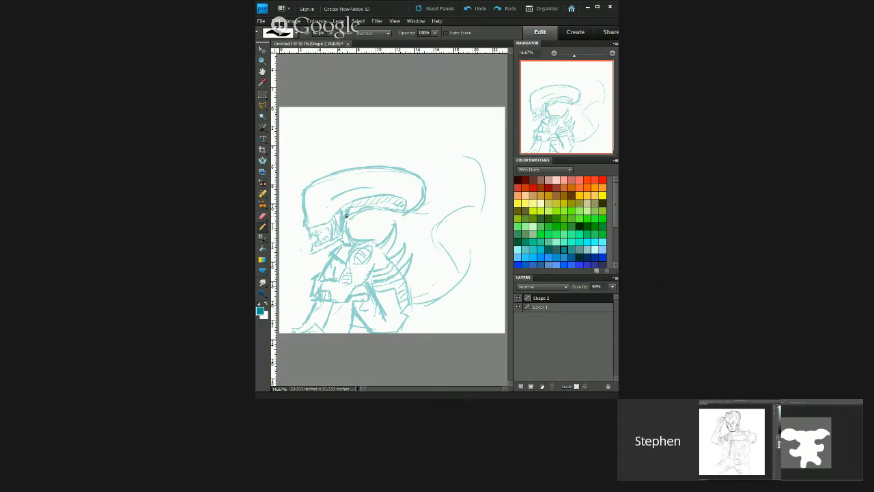
Step: Switch to the alien sketch in Photoshop Elements and strengthen the line along the underside of its long head
left_click_drag(373, 210, 404, 211)
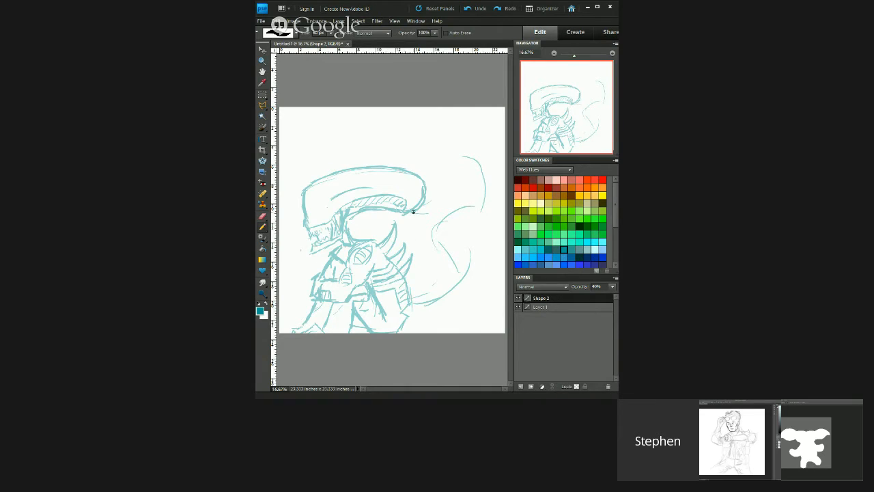
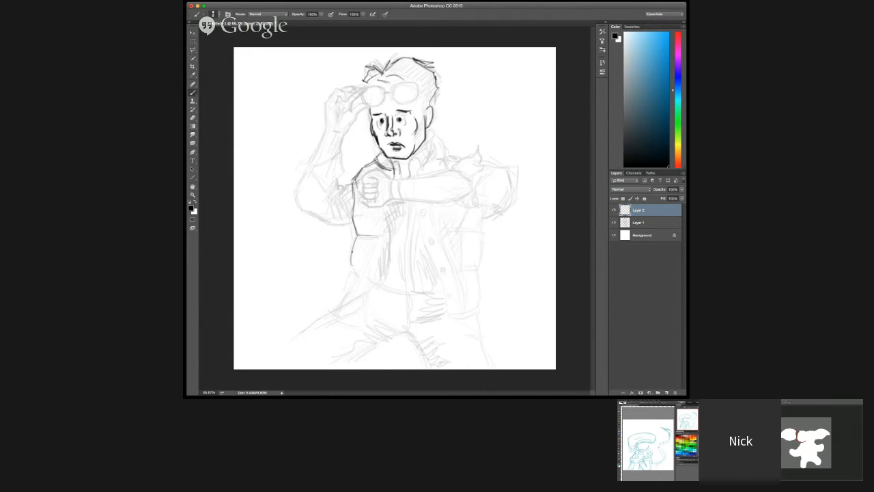
Step: Darken the sketched side of the man's puffy vest and his raised forearm, and pencil a brown fur edge down the pixel creature's torso
left_click_drag(353, 264, 358, 272)
left_click_drag(357, 236, 353, 253)
left_click_drag(354, 206, 357, 235)
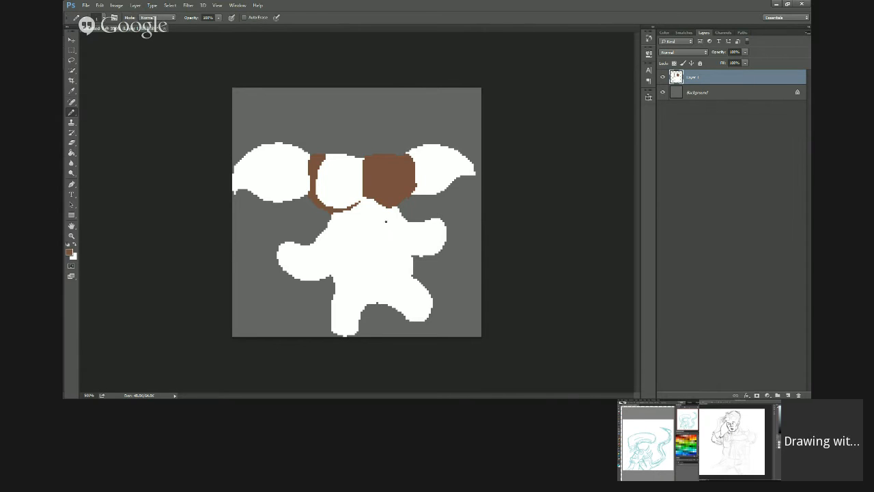
left_click_drag(385, 211, 399, 264)
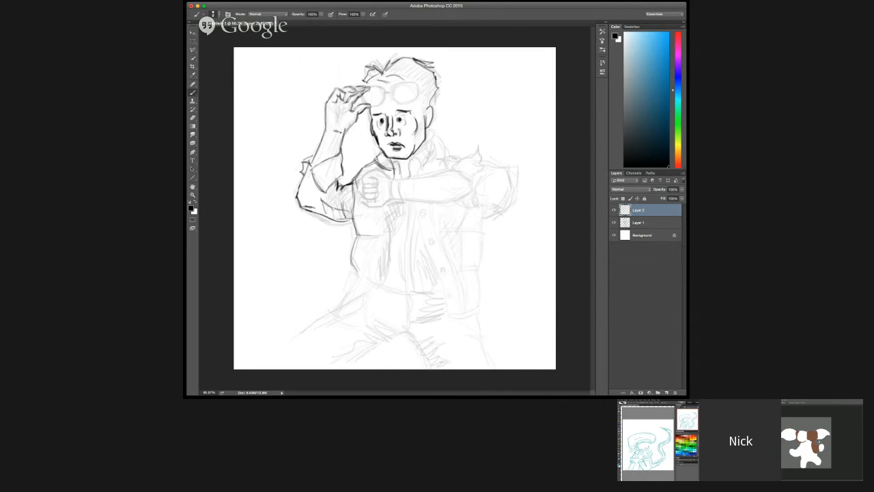
left_click_drag(336, 134, 332, 147)
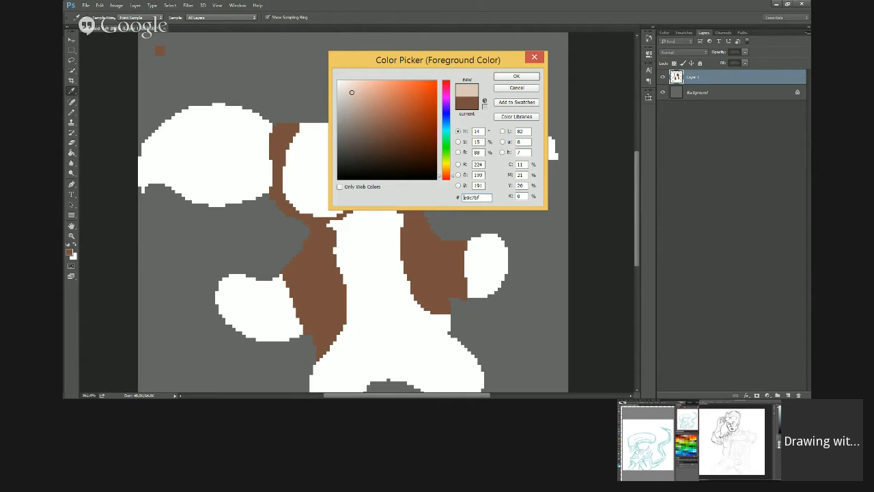
Step: Set the foreground colour to pale pink edd7d0 for the pixel creature and return to the drawing tool
left_click(349, 87)
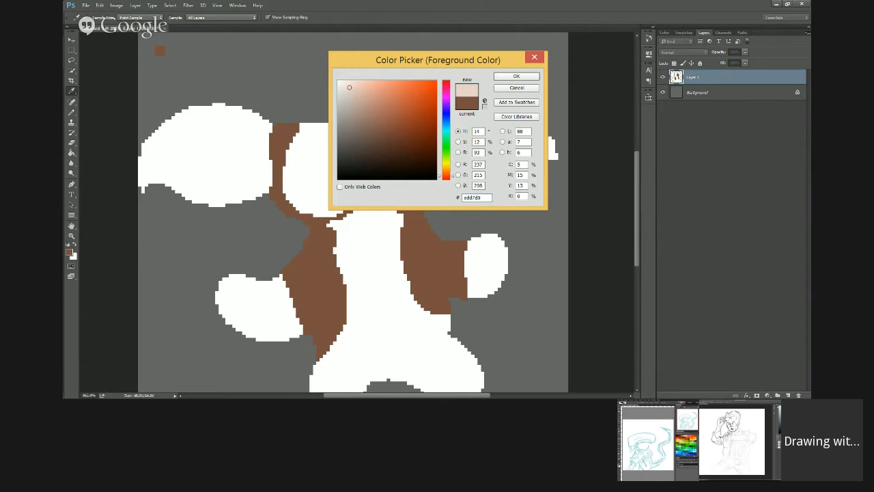
left_click(517, 76)
key("b")
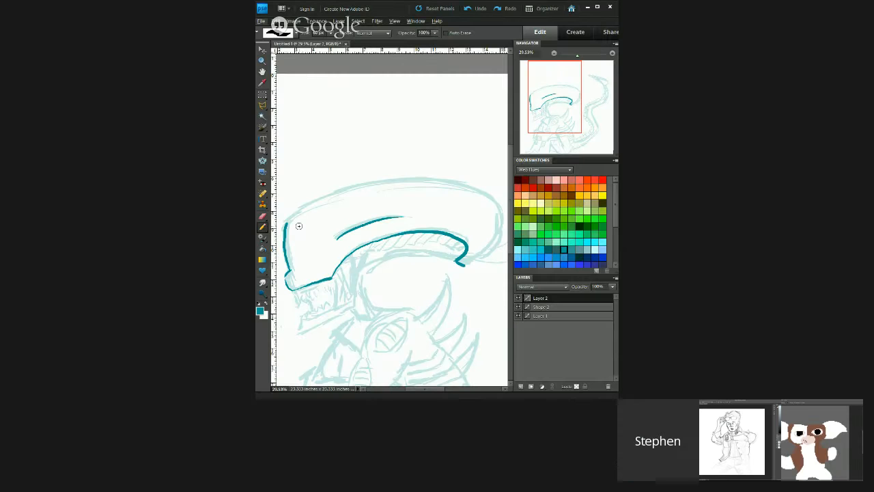
Step: Switch to the alien sketch and trace the top of its long head in teal, from the brow around the back to the underside
left_click_drag(287, 223, 377, 182)
left_click_drag(377, 183, 464, 263)
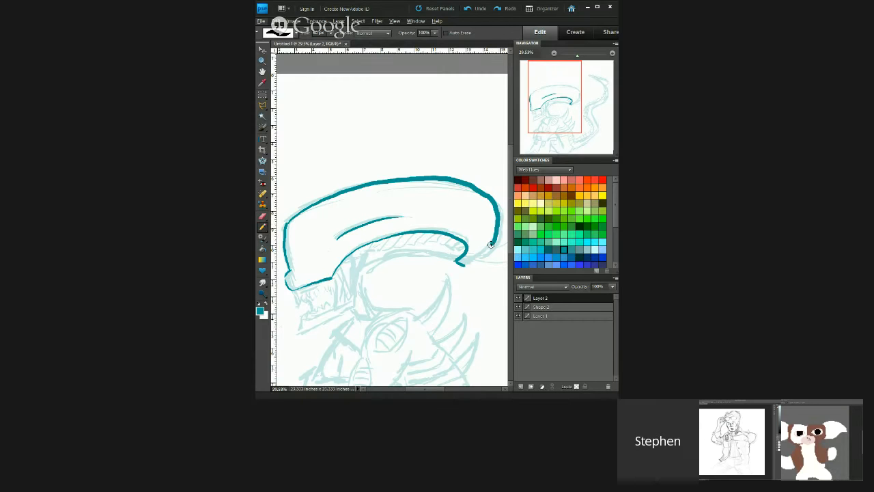
left_click_drag(459, 244, 468, 254)
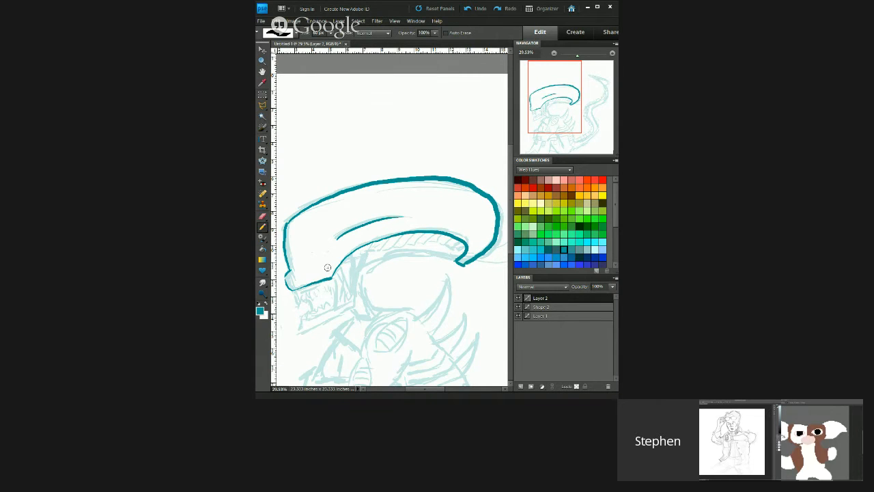
Step: Trace the alien's jagged upper and lower teeth and the line running down behind its jaw
mouse_move(295, 293)
left_mouse_down()
mouse_move(301, 304)
mouse_move(335, 287)
left_mouse_up()
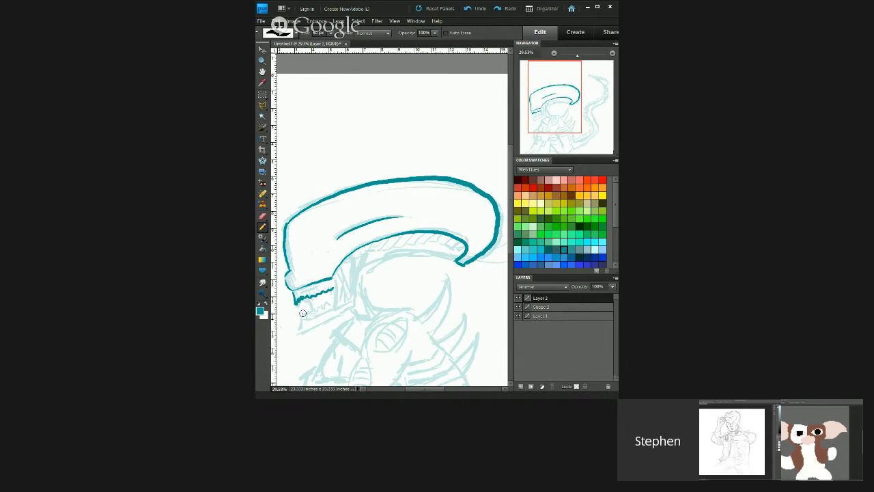
mouse_move(302, 311)
left_mouse_down()
mouse_move(301, 320)
mouse_move(335, 305)
left_mouse_up()
left_click_drag(363, 251, 360, 315)
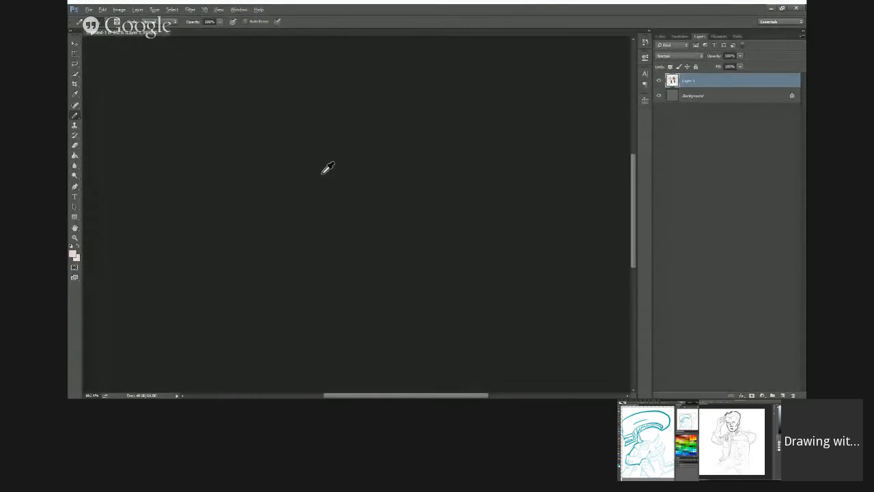
Step: Touch up the pixel creature's eye on the white side, and trace a line across the alien's bent arm
left_click(321, 173, "alt")
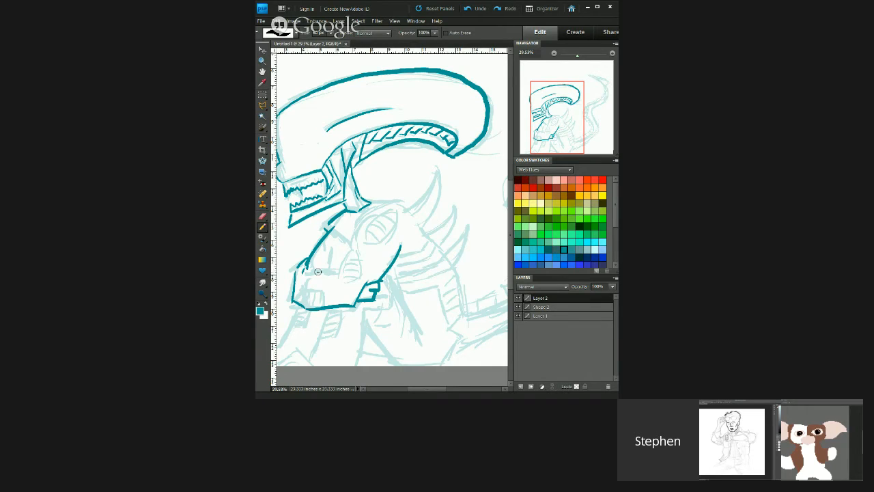
left_click_drag(303, 275, 342, 271)
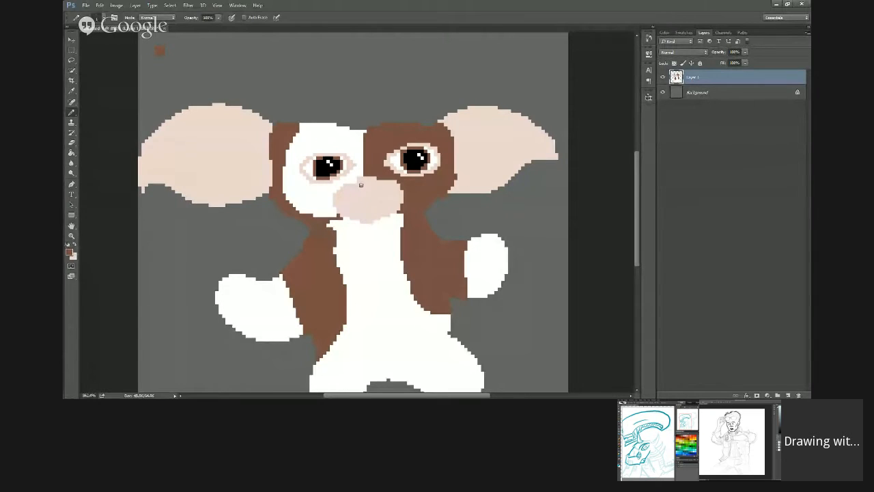
left_click(360, 184)
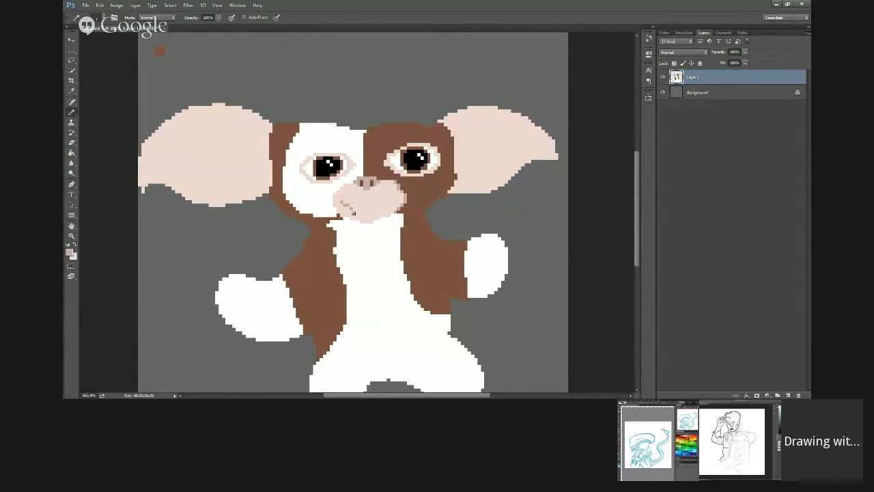
Step: Pencil the curved smile across the creature's muzzle, and set the foreground colour to the dusky pink c2a9a3
mouse_move(351, 205)
left_mouse_down()
mouse_move(385, 207)
mouse_move(396, 196)
left_mouse_up()
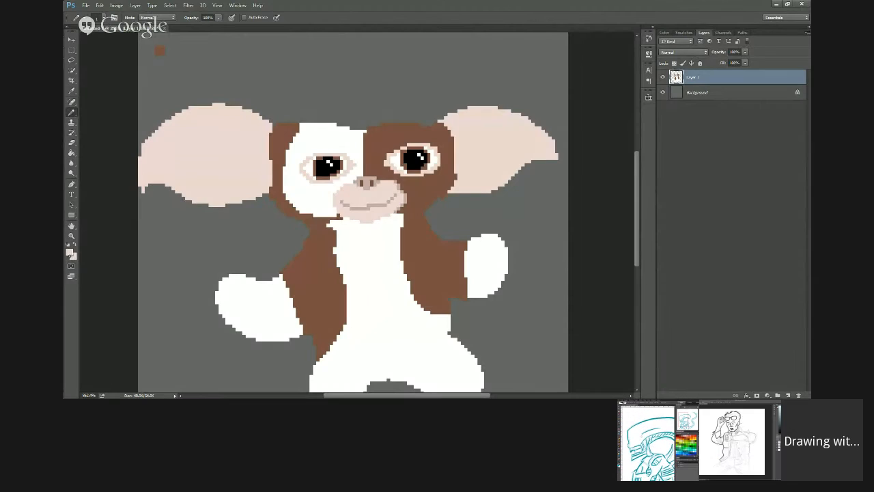
left_click(69, 252)
left_click(354, 103)
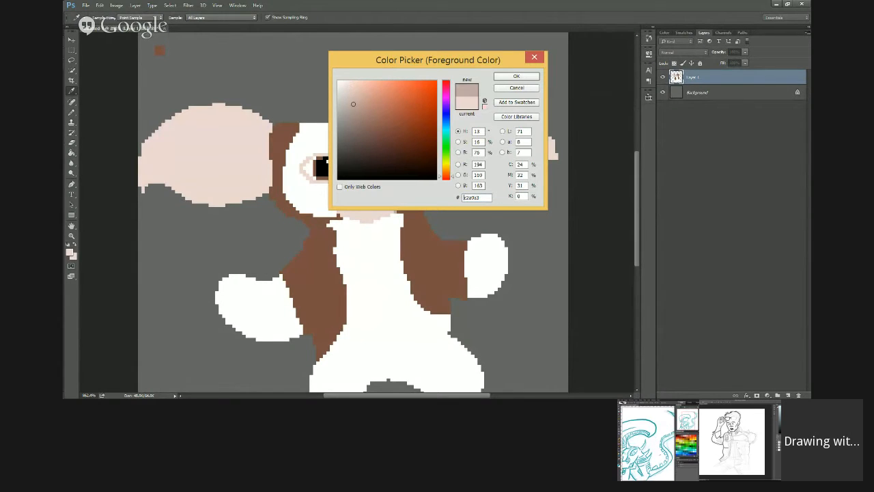
key("Return")
key("b")
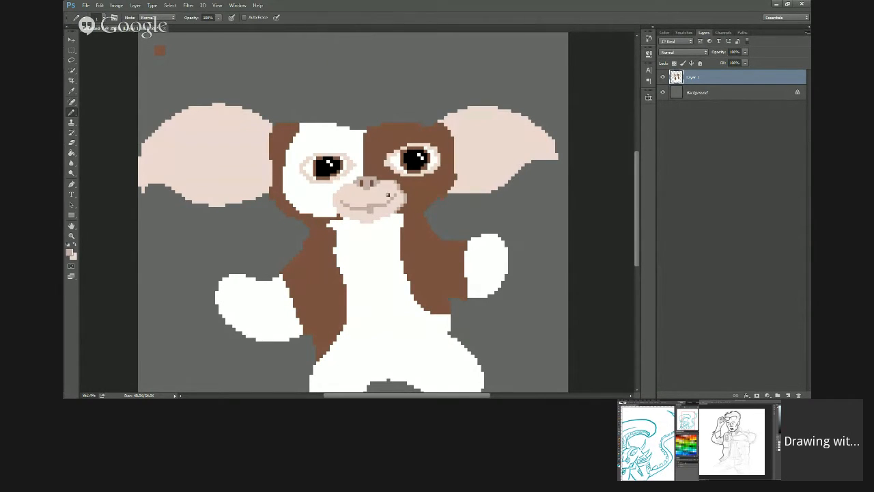
Step: Clean up the middle of the creature's smile pixel by pixel
key("alt+Tab")
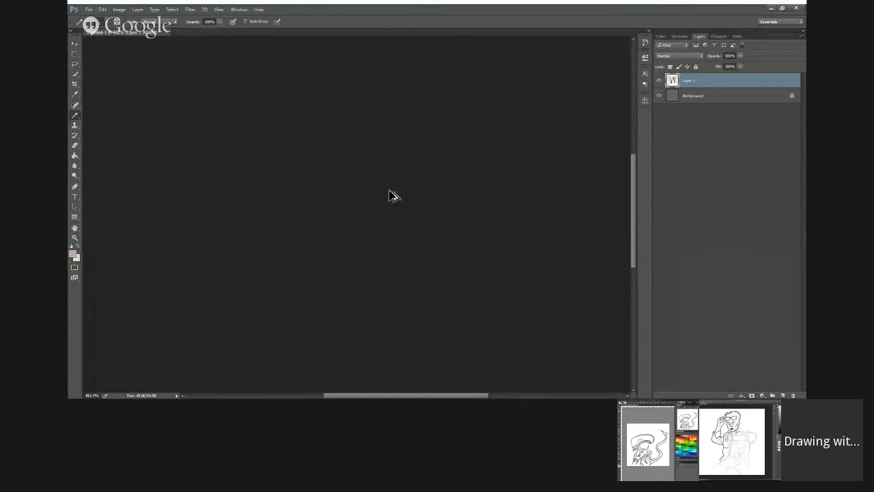
key("alt+Tab")
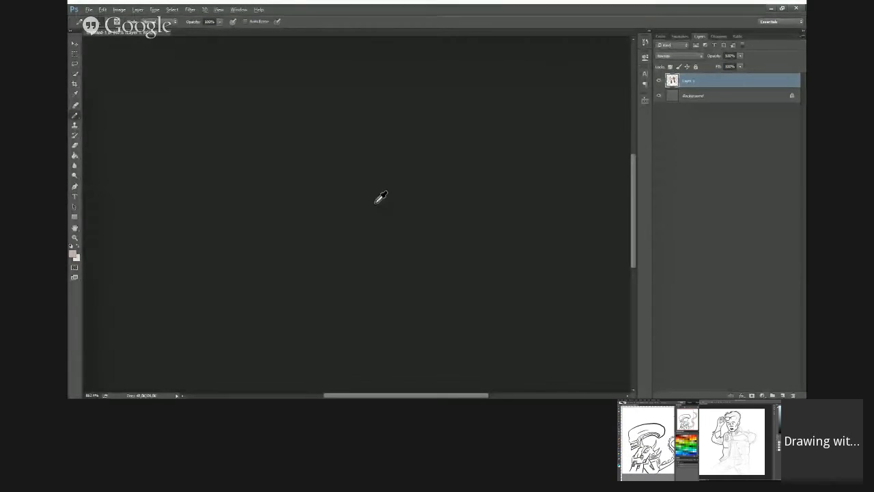
left_click(374, 201, "alt")
left_click(372, 198)
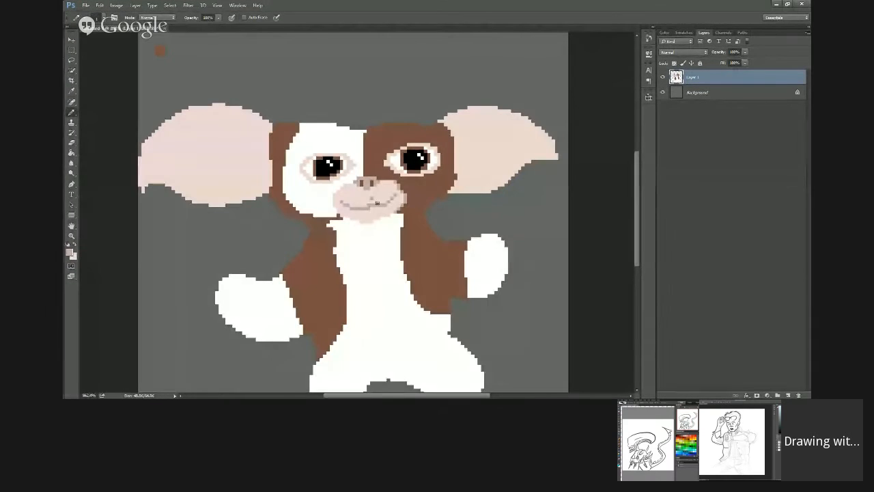
left_click(378, 198, "alt")
left_click(372, 199)
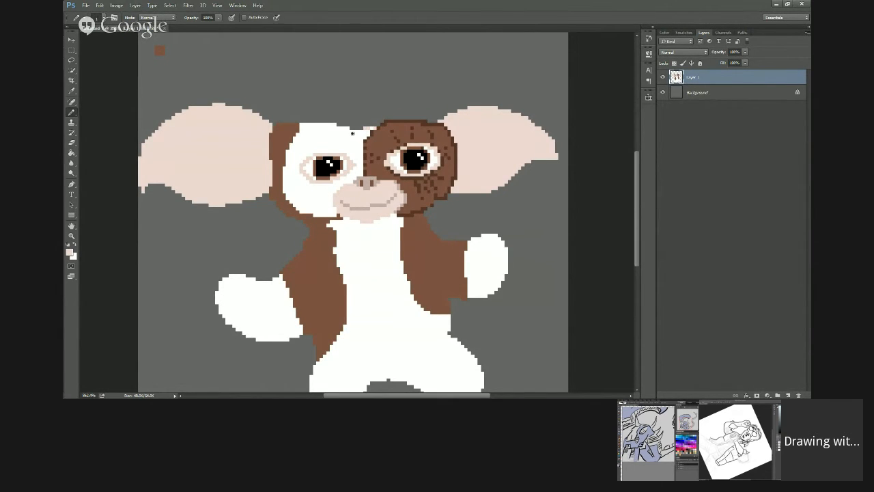
Step: Refine the top edge of the creature's white forehead and add small fur marks beneath it
left_click_drag(352, 133, 378, 127)
left_click(361, 139, "alt")
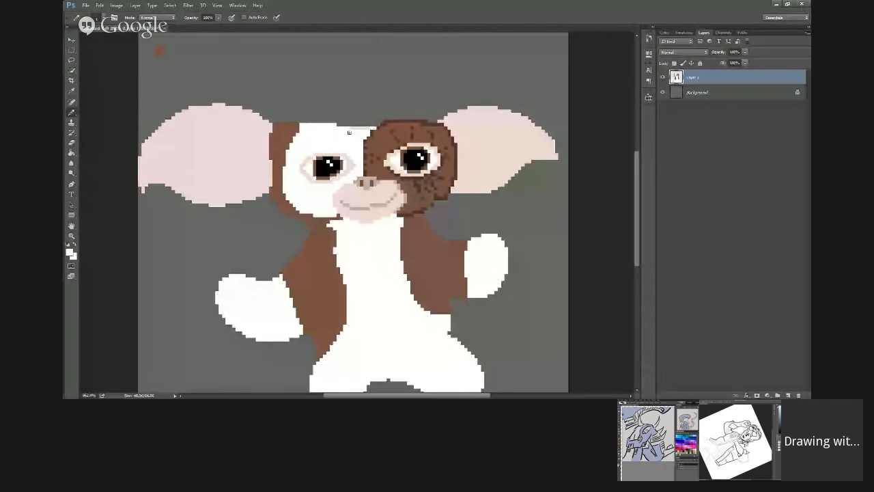
left_click_drag(349, 132, 373, 131)
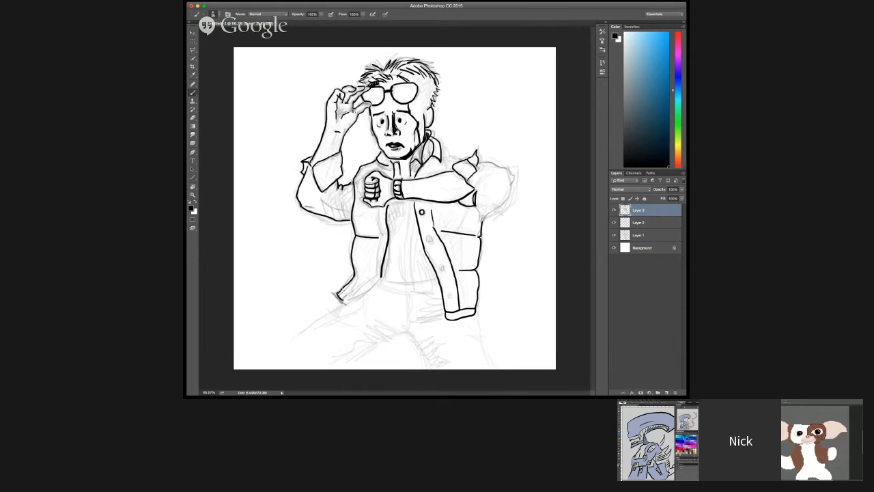
Step: Ink the man's open vest edge and its lower hem, and the upper contour of his bent thigh
left_click_drag(343, 291, 353, 297)
left_click_drag(302, 331, 380, 280)
left_click_drag(386, 207, 381, 234)
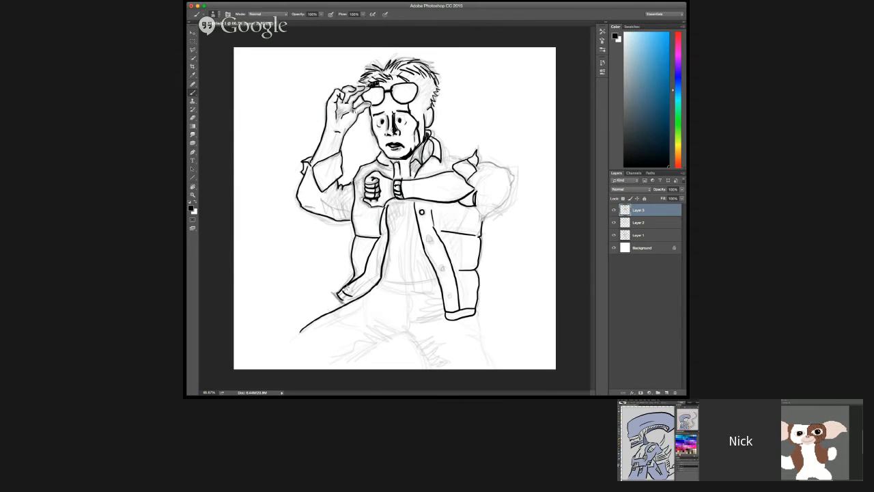
left_click_drag(352, 278, 372, 295)
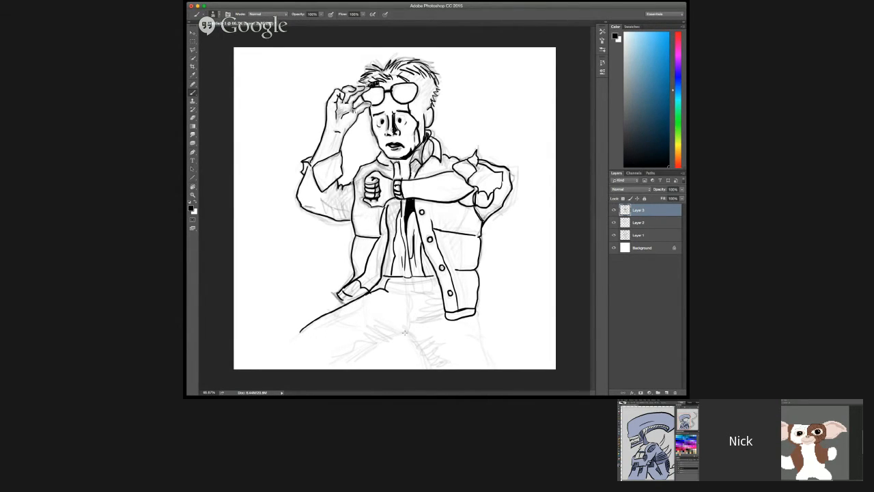
Step: Ink the underside of the man's bent thigh and the long trouser folds running along it
left_click_drag(407, 332, 333, 364)
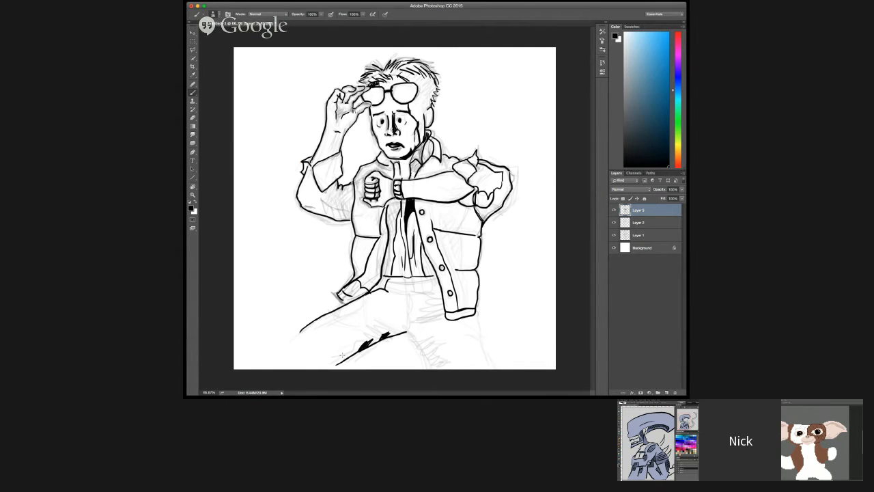
left_click_drag(341, 356, 402, 327)
left_click_drag(338, 357, 405, 323)
left_click_drag(316, 334, 364, 314)
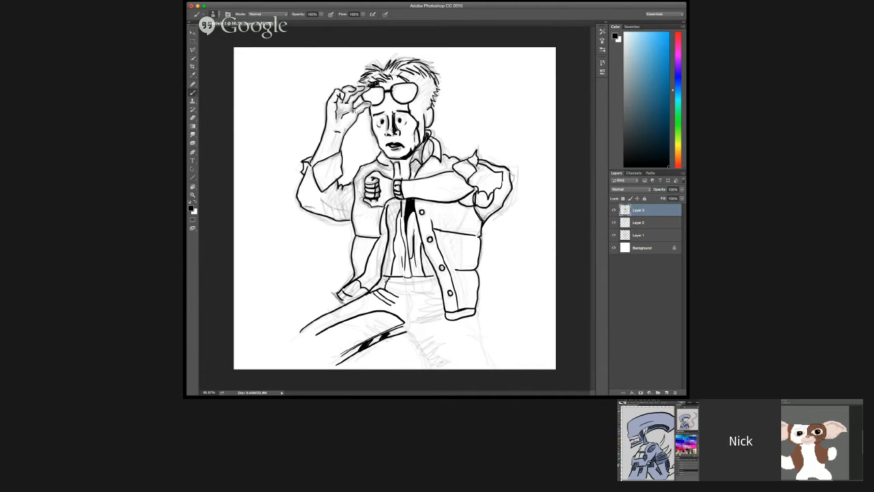
mouse_move(371, 295)
left_mouse_down()
mouse_move(392, 305)
mouse_move(354, 302)
left_mouse_up()
mouse_move(373, 291)
left_mouse_down()
mouse_move(386, 277)
mouse_move(375, 285)
left_mouse_up()
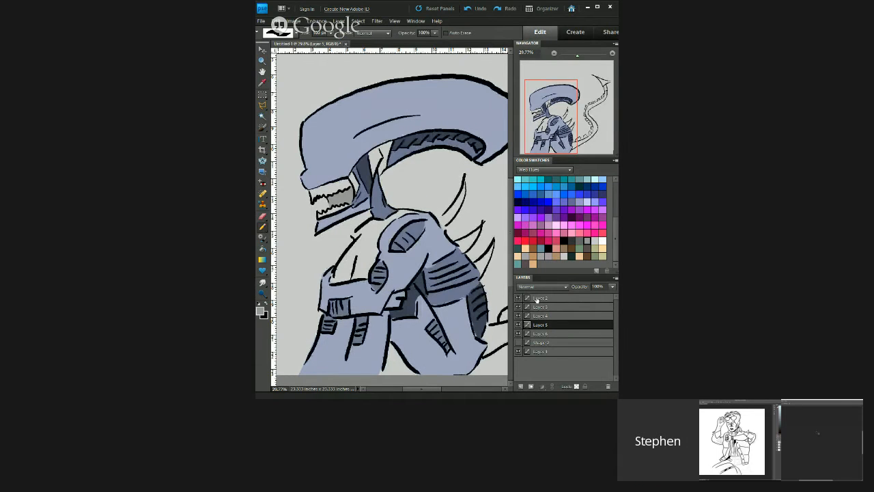
Step: Select Layer 2 in the alien drawing, and ink the man's sleeve folds and the solid black shadow on his raised hand
left_click(537, 298)
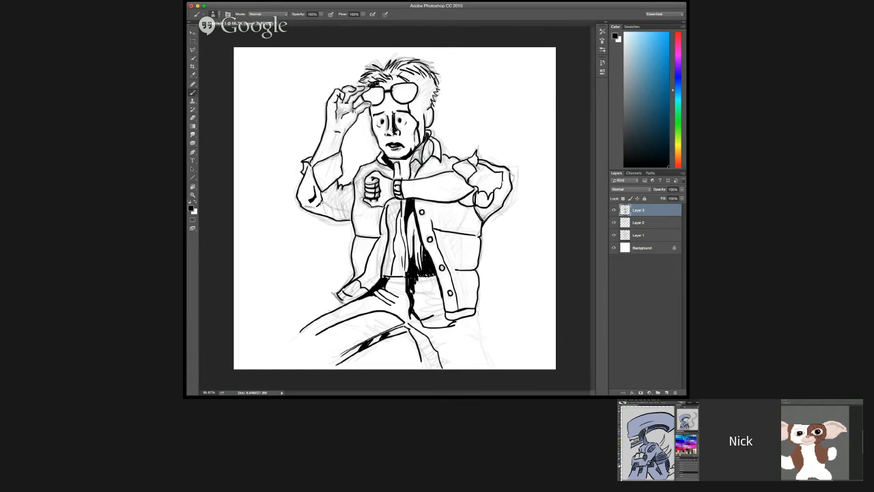
left_click_drag(322, 203, 351, 211)
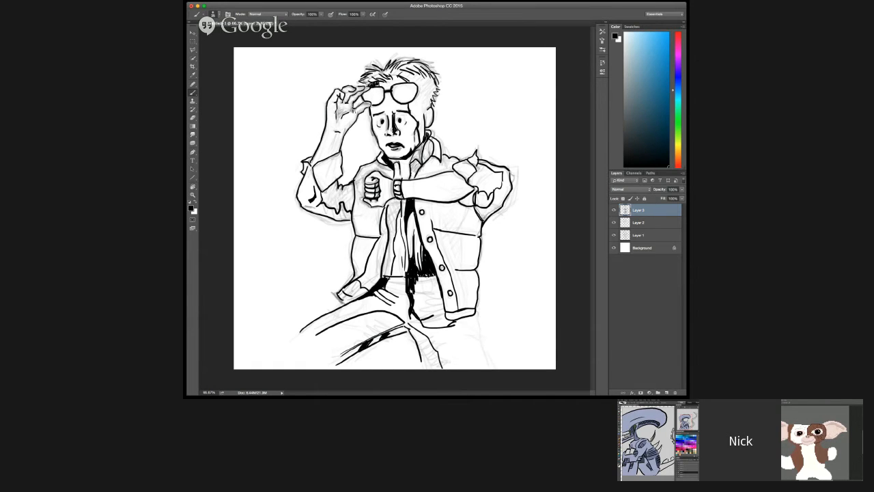
mouse_move(334, 118)
left_mouse_down()
mouse_move(339, 100)
mouse_move(351, 98)
left_mouse_up()
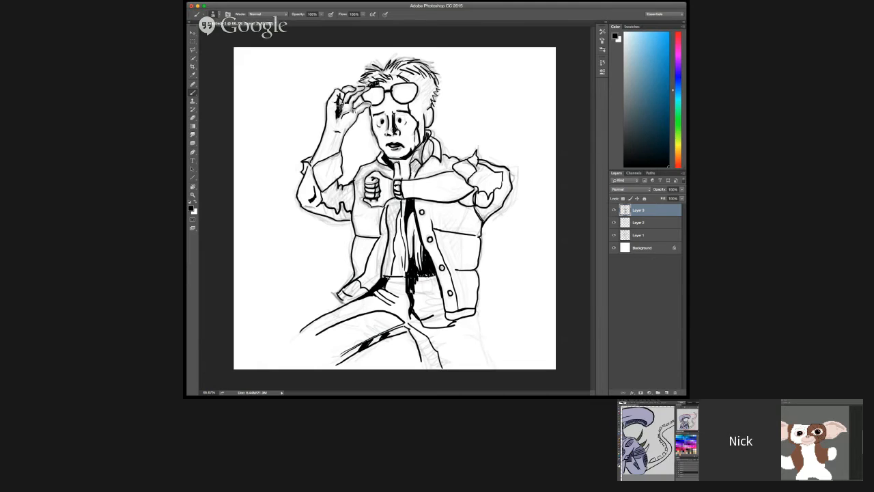
left_click_drag(337, 108, 343, 101)
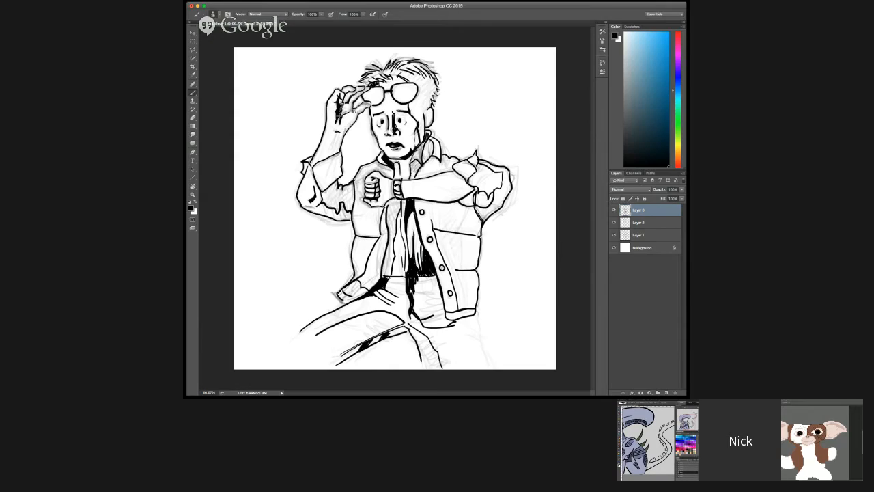
left_click_drag(336, 121, 354, 94)
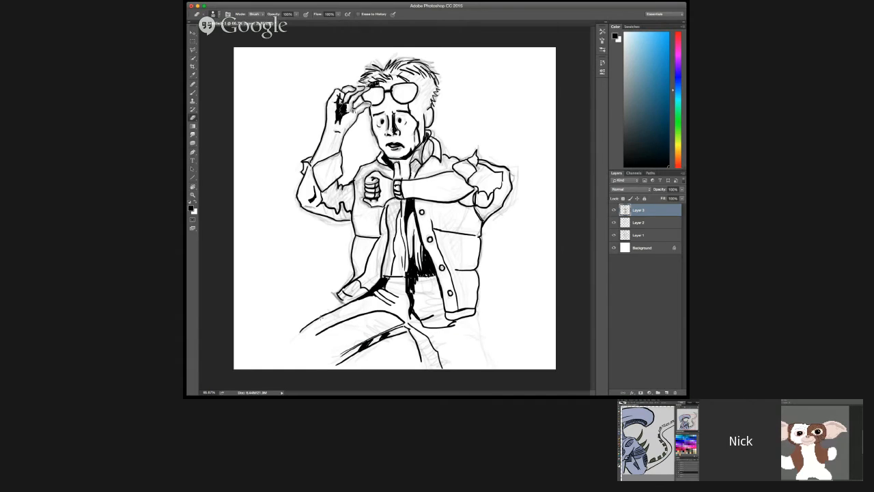
Step: Erase the outer end of the man's upper thigh line and return to the Brush tool
key("Tab")
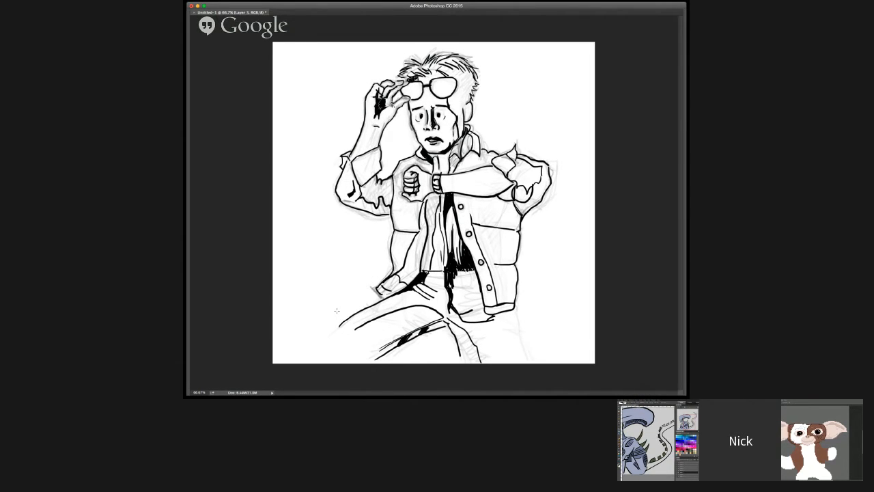
key("Tab")
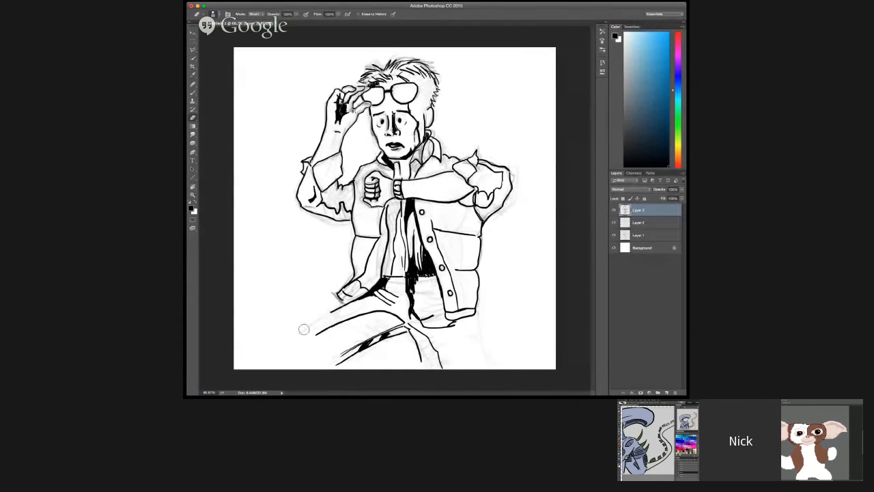
key("b")
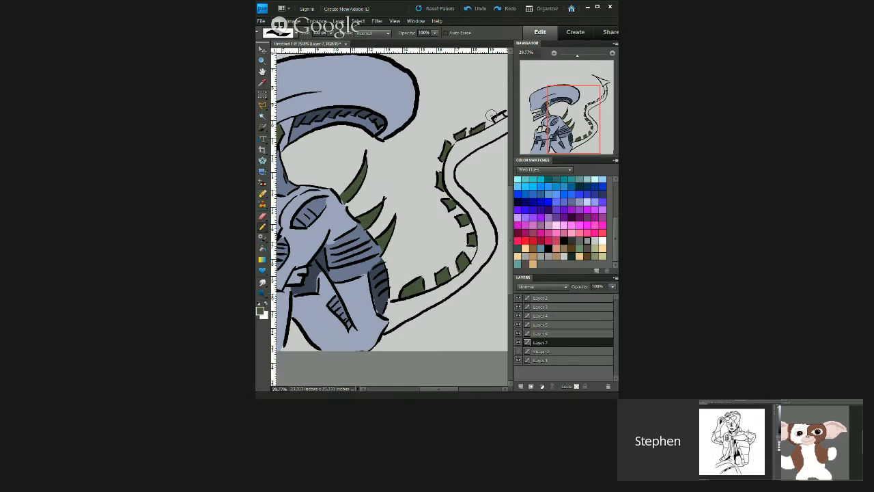
Step: Paint the upper ridges of the alien's tail dark green, and ink the outer lines of the man's far leg below the vest
left_click_drag(492, 115, 451, 137)
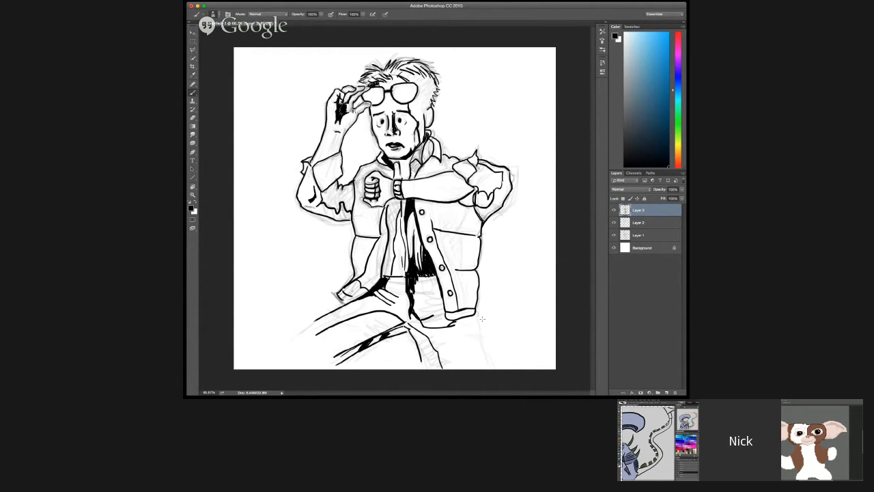
left_click_drag(474, 318, 483, 366)
left_click_drag(470, 322, 481, 367)
left_click_drag(468, 323, 471, 369)
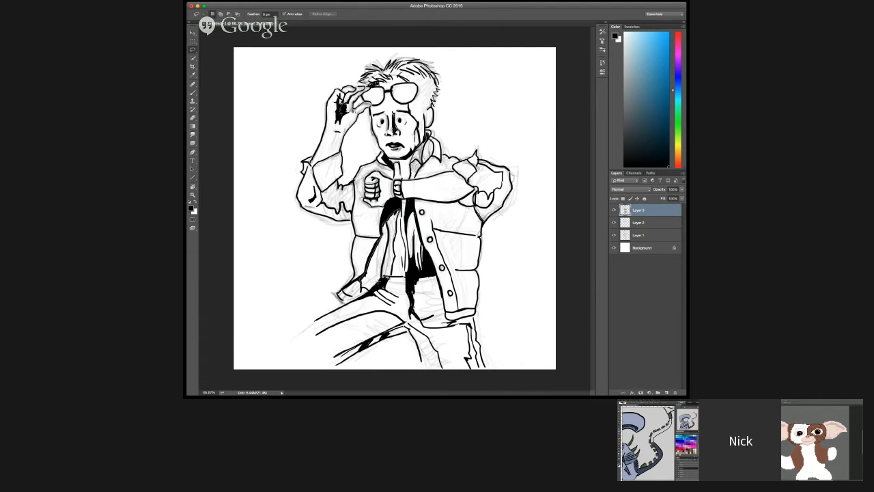
Step: Fill the shadow inside the man's open vest with solid black, and ink the dark shading on his face and hair
mouse_move(379, 281)
left_mouse_down()
mouse_move(360, 278)
mouse_move(386, 271)
left_mouse_up()
key("alt+BackSpace")
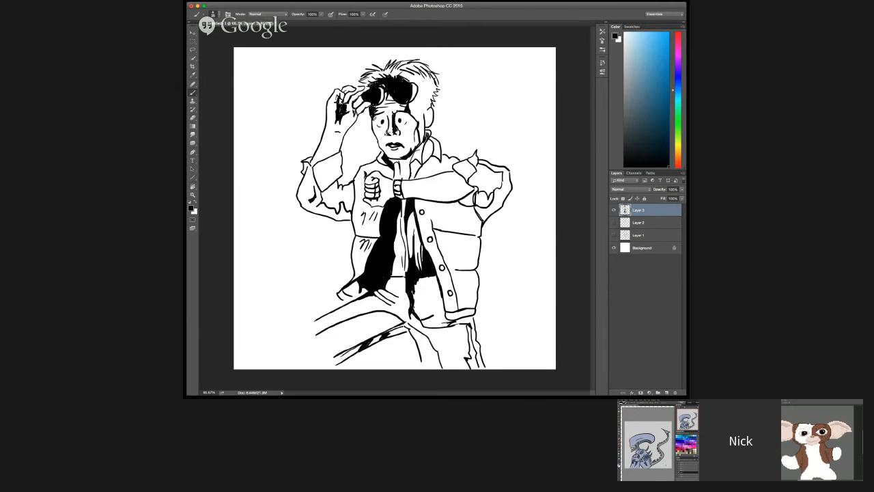
left_click_drag(389, 133, 386, 119)
left_click_drag(395, 116, 414, 117)
mouse_move(401, 73)
left_mouse_down()
mouse_move(408, 65)
mouse_move(435, 78)
left_mouse_up()
left_click_drag(432, 72, 437, 78)
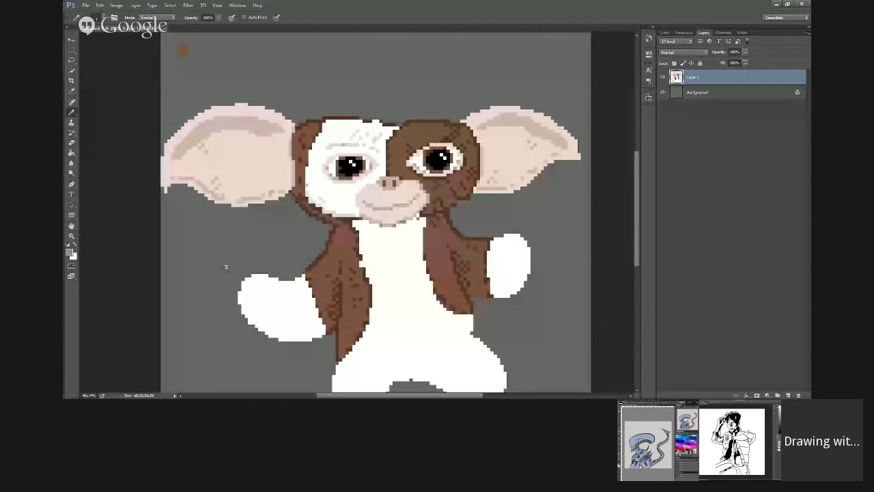
Step: Switch to the pixel-art creature drawing and open its foreground colour picker
left_click(69, 253)
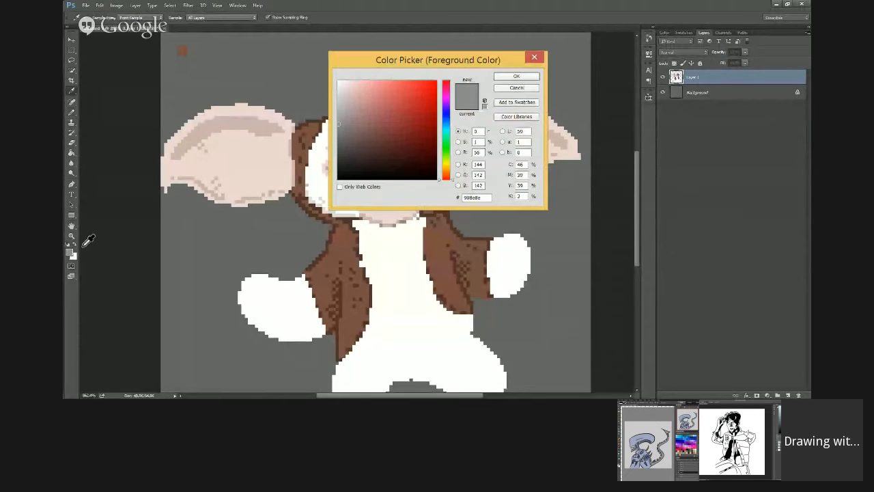
scroll(612, 333, "up", 5)
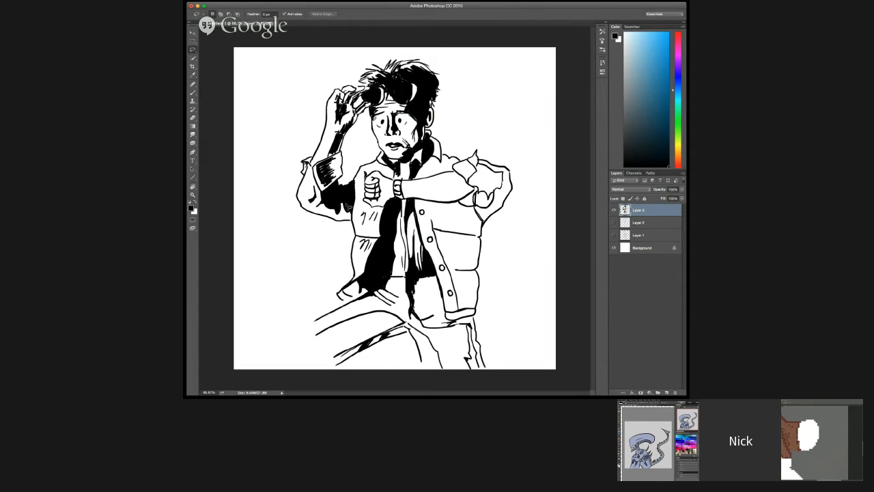
Step: Fill the vest's shoulder area beside the man's collar with solid black, and brush in the shadowed folds on its front
key("b")
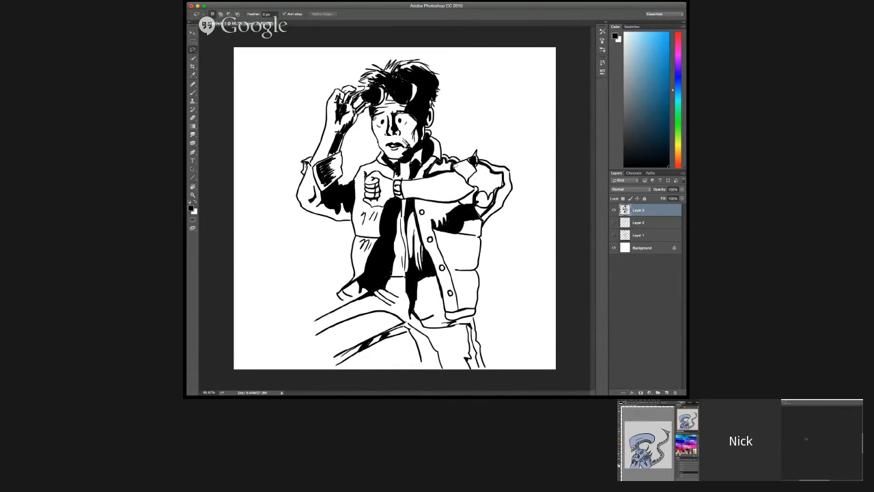
left_click_drag(431, 181, 428, 175)
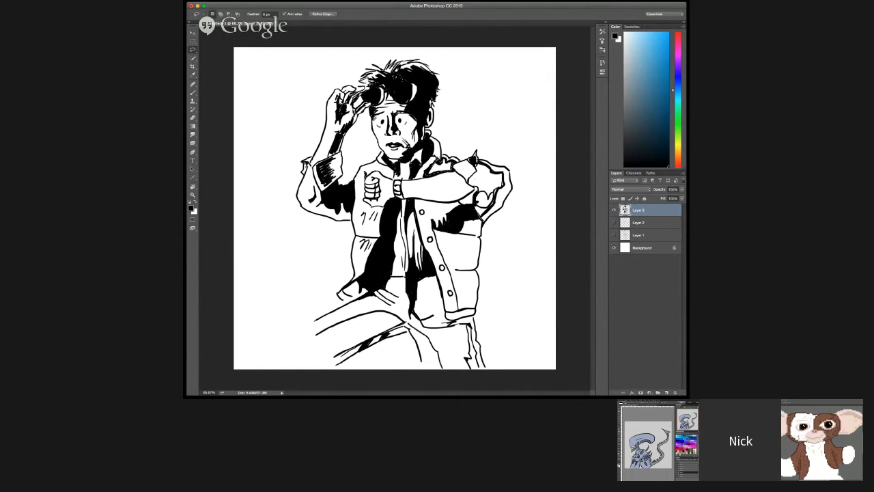
key("alt+BackSpace")
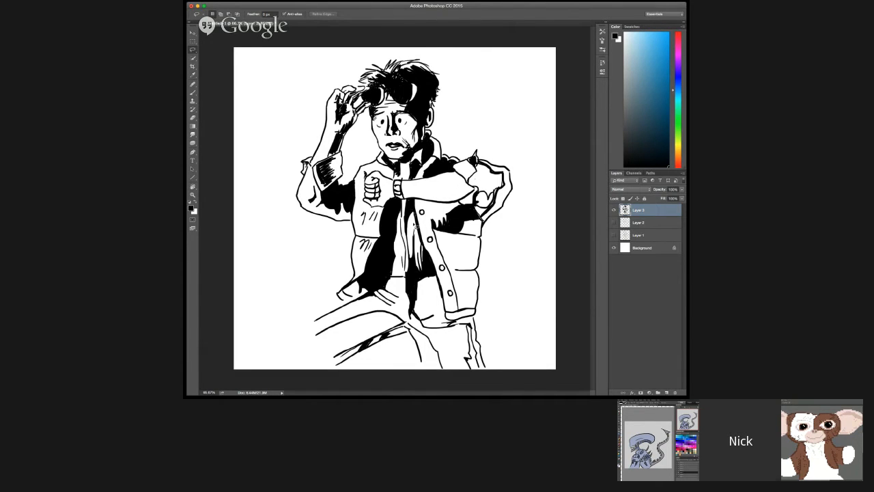
key("b")
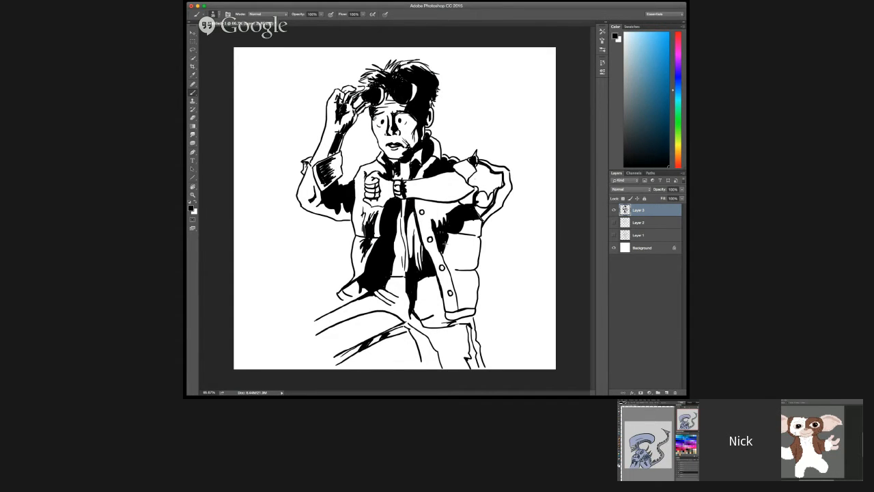
Step: Draw pale pink fingers on the creature's remaining white paw, and ink the solid black shadow down the man's leg below the knee
key("b")
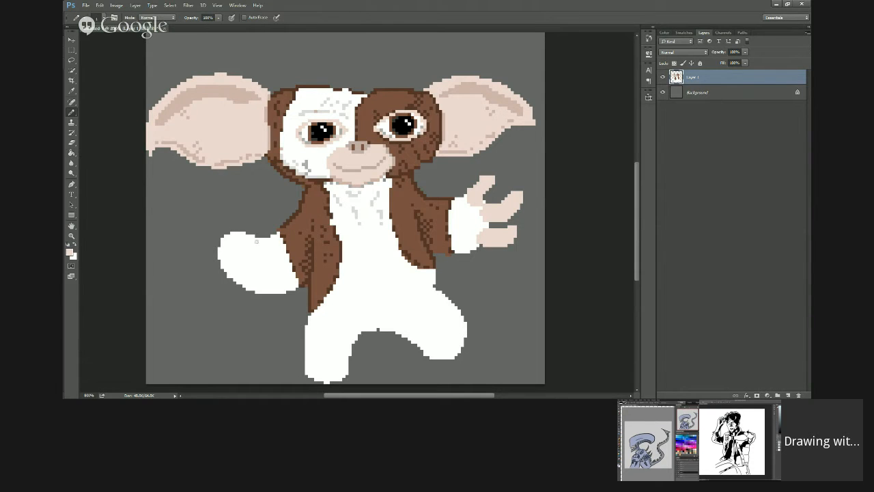
mouse_move(252, 245)
left_mouse_down()
mouse_move(248, 218)
mouse_move(259, 215)
mouse_move(263, 246)
left_mouse_up()
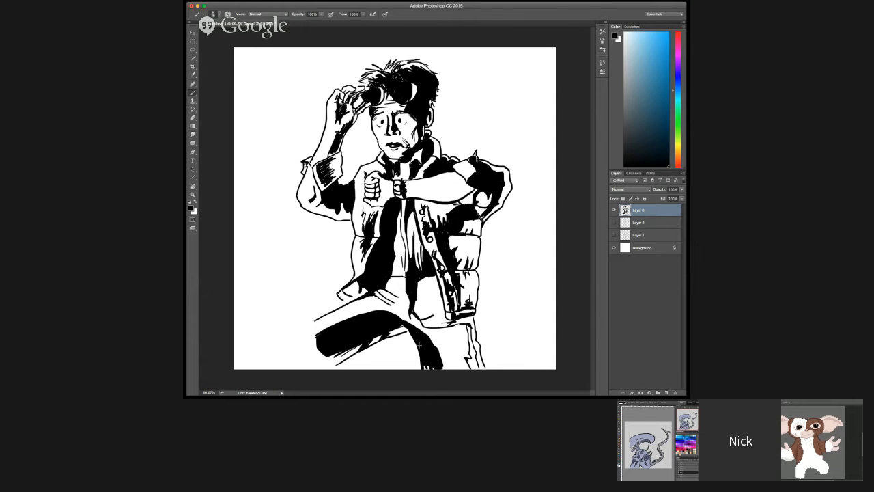
left_click_drag(420, 342, 424, 368)
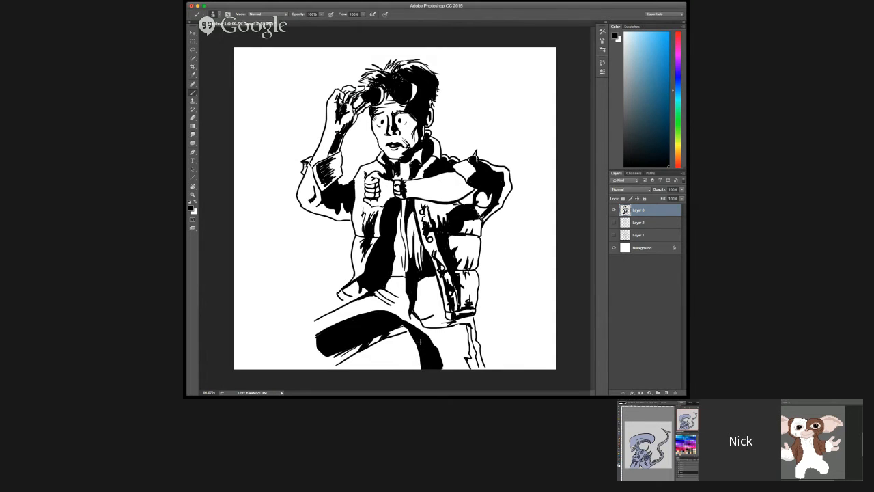
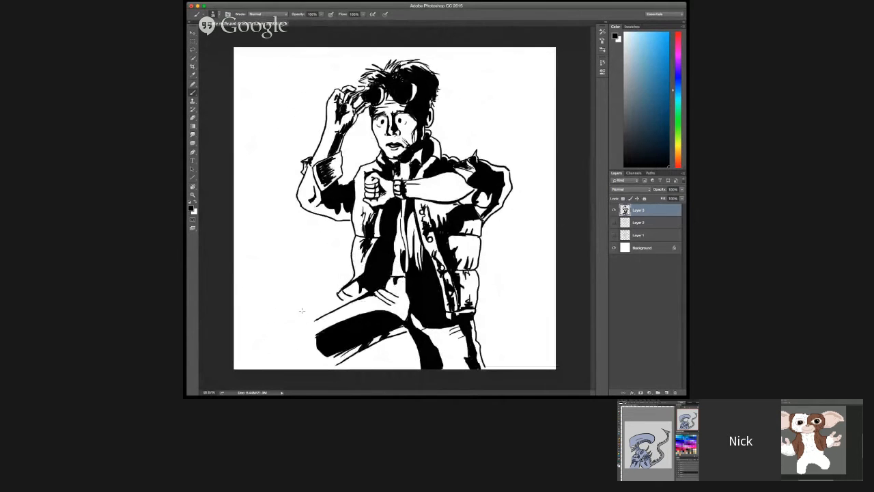
Step: Ink fold lines at the man's hip below the vest, and activate the Pencil tool in the pixel-art creature drawing
left_click_drag(378, 302, 404, 318)
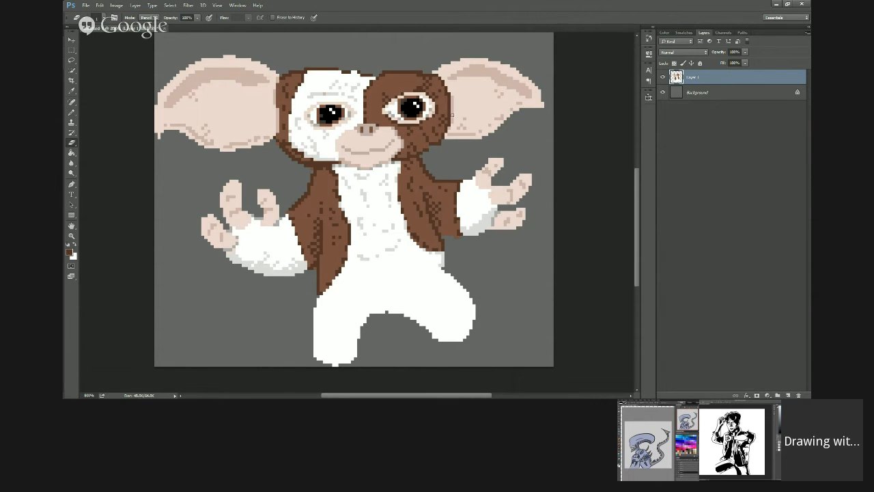
left_click(71, 111)
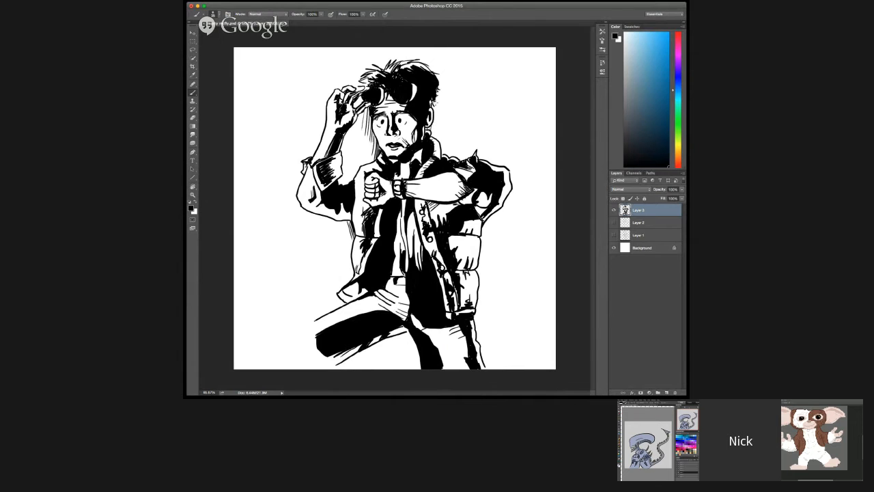
Step: Hatch the background with thin black lines between the man's raised arm and face, and behind his head down to the shoulder
left_click_drag(437, 100, 441, 137)
mouse_move(377, 138)
left_mouse_down()
mouse_move(371, 159)
mouse_move(363, 160)
left_mouse_up()
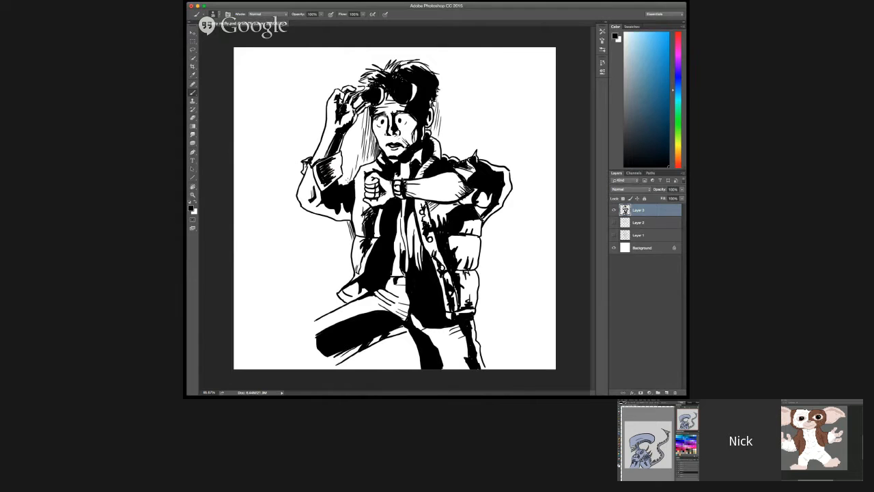
left_click_drag(351, 169, 340, 189)
mouse_move(354, 158)
left_mouse_down()
mouse_move(348, 175)
mouse_move(361, 167)
left_mouse_up()
left_click_drag(448, 133, 441, 154)
left_click_drag(451, 134, 446, 153)
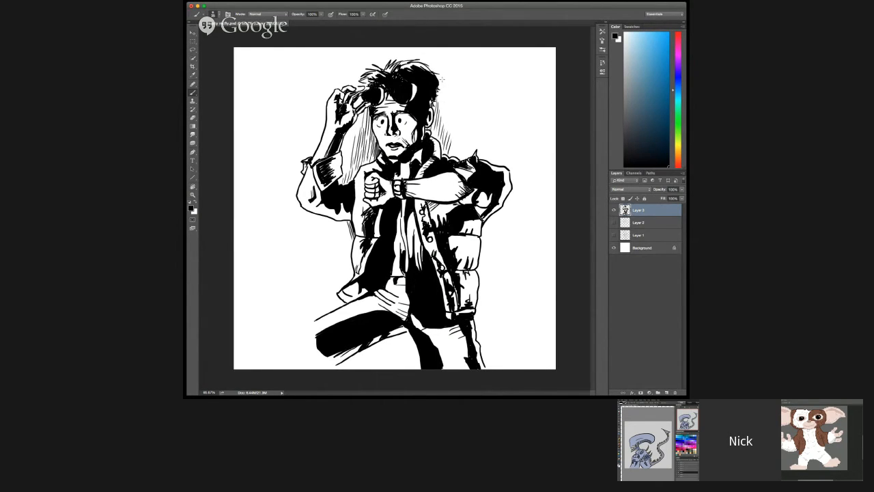
left_click_drag(449, 82, 444, 129)
Step: Hatch the background beside the man's vest with slanted black lines from under his raised elbow down to the thigh
left_click_drag(349, 221, 341, 251)
left_click_drag(351, 232, 339, 267)
mouse_move(357, 235)
left_mouse_down()
mouse_move(343, 267)
mouse_move(347, 284)
mouse_move(339, 287)
left_mouse_up()
left_click_drag(345, 220, 331, 241)
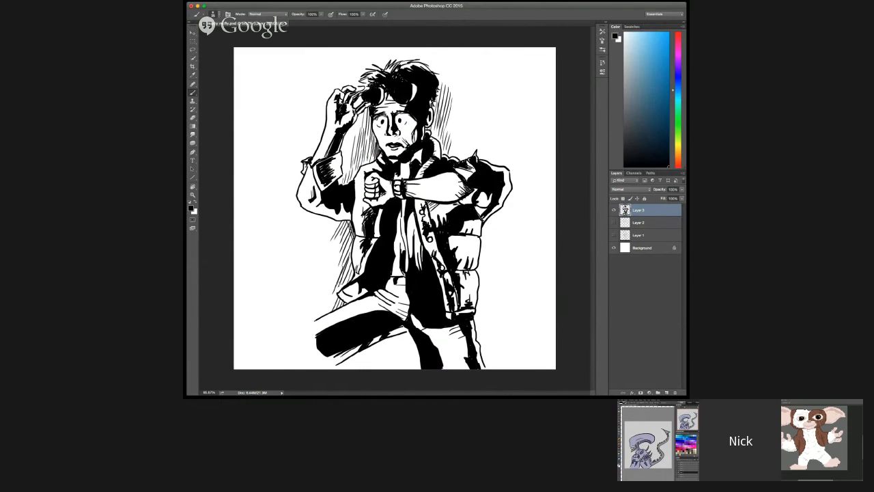
left_click_drag(343, 280, 328, 313)
mouse_move(340, 284)
left_mouse_down()
mouse_move(328, 307)
mouse_move(325, 301)
left_mouse_up()
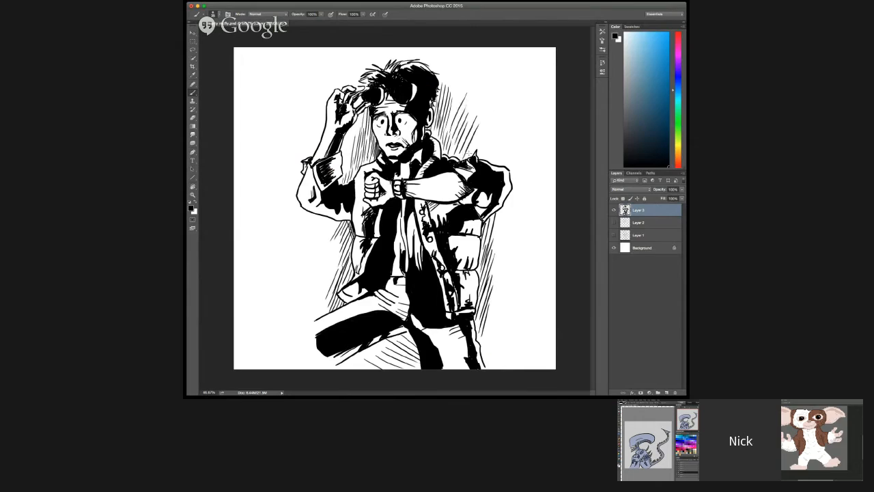
Step: Extend the slanted background hatching above the man's far shoulder and upward behind the back of his head
mouse_move(468, 156)
left_mouse_down()
mouse_move(486, 122)
mouse_move(496, 136)
left_mouse_up()
left_click_drag(449, 94, 460, 69)
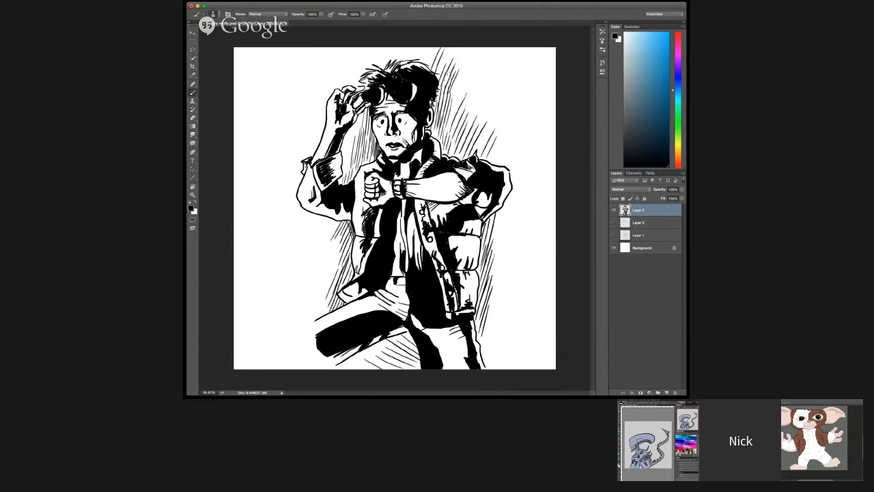
mouse_move(444, 81)
left_mouse_down()
mouse_move(456, 57)
mouse_move(447, 57)
left_mouse_up()
Step: Hatch the background above the man's hair and around his raised hand, and thicken the hatching between arm and face
mouse_move(401, 62)
left_mouse_down()
mouse_move(416, 47)
mouse_move(393, 64)
mouse_move(402, 46)
mouse_move(392, 47)
left_mouse_up()
mouse_move(369, 72)
left_mouse_down()
mouse_move(384, 47)
mouse_move(364, 53)
left_mouse_up()
mouse_move(345, 84)
left_mouse_down()
mouse_move(361, 49)
mouse_move(371, 49)
left_mouse_up()
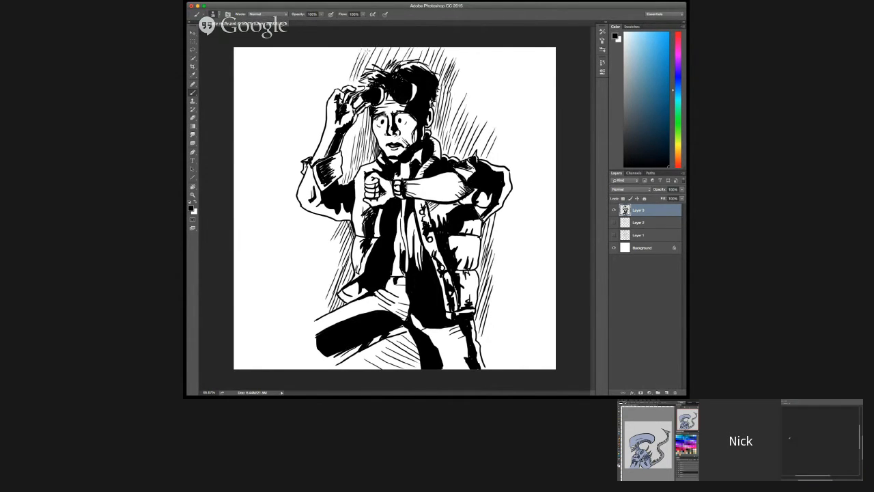
mouse_move(335, 94)
left_mouse_down()
mouse_move(347, 61)
mouse_move(338, 62)
left_mouse_up()
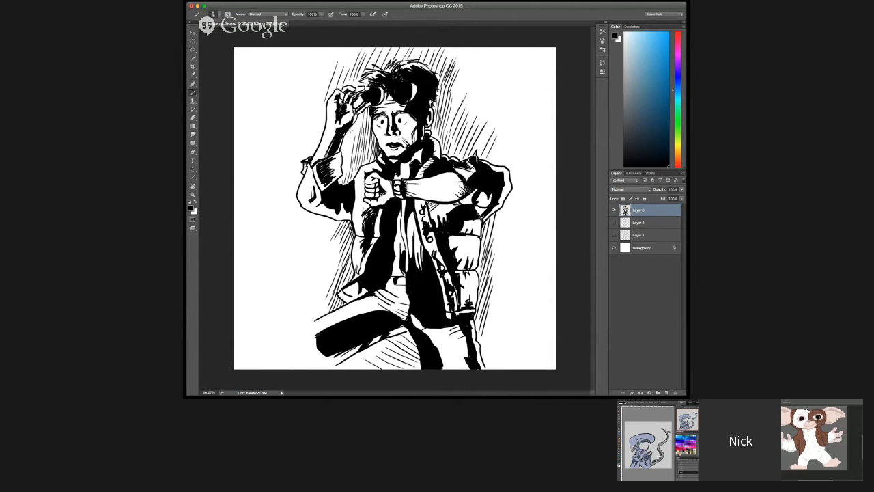
mouse_move(348, 153)
left_mouse_down()
mouse_move(354, 129)
mouse_move(348, 138)
left_mouse_up()
left_click_drag(357, 143, 360, 123)
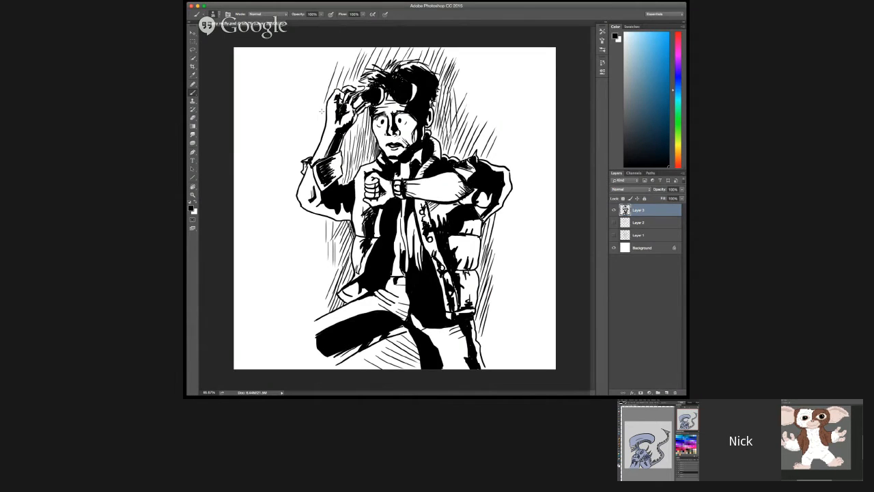
Step: Hatch the background outside the man's raised forearm and hand, and extend the hatching beside his vest above the thigh
left_click_drag(321, 110, 303, 137)
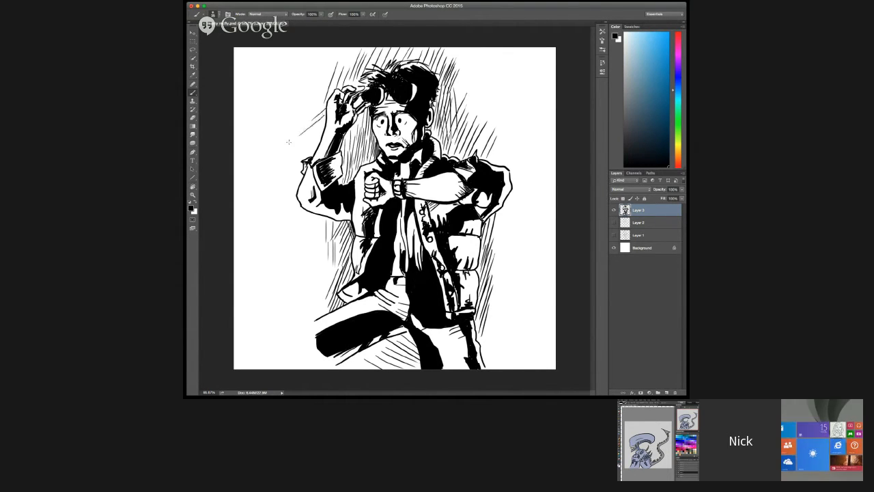
mouse_move(327, 116)
left_mouse_down()
mouse_move(294, 145)
mouse_move(304, 145)
mouse_move(295, 159)
left_mouse_up()
left_click_drag(333, 93, 299, 119)
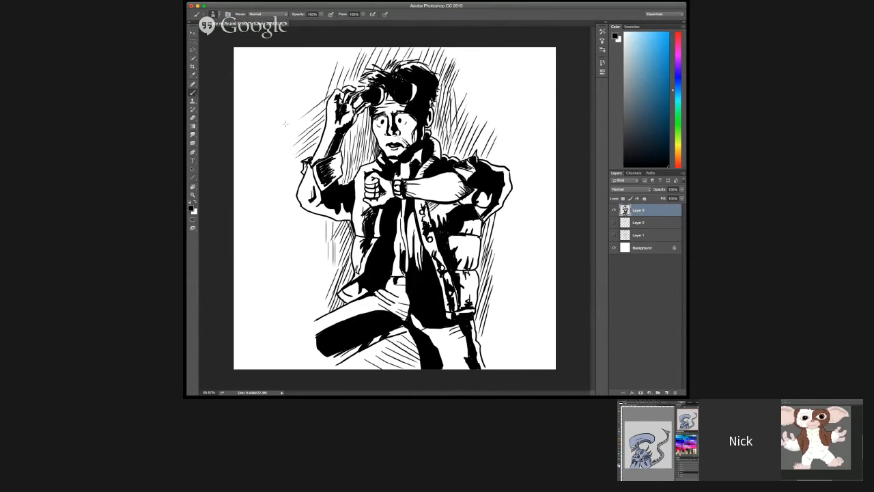
left_click_drag(352, 68, 307, 102)
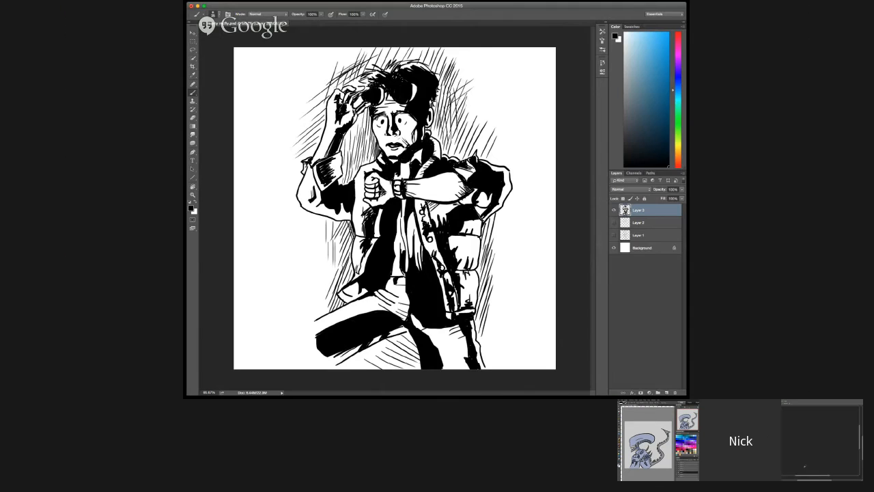
left_click_drag(326, 282, 315, 305)
mouse_move(326, 267)
left_mouse_down()
mouse_move(315, 292)
mouse_move(323, 299)
left_mouse_up()
left_click_drag(328, 269, 320, 286)
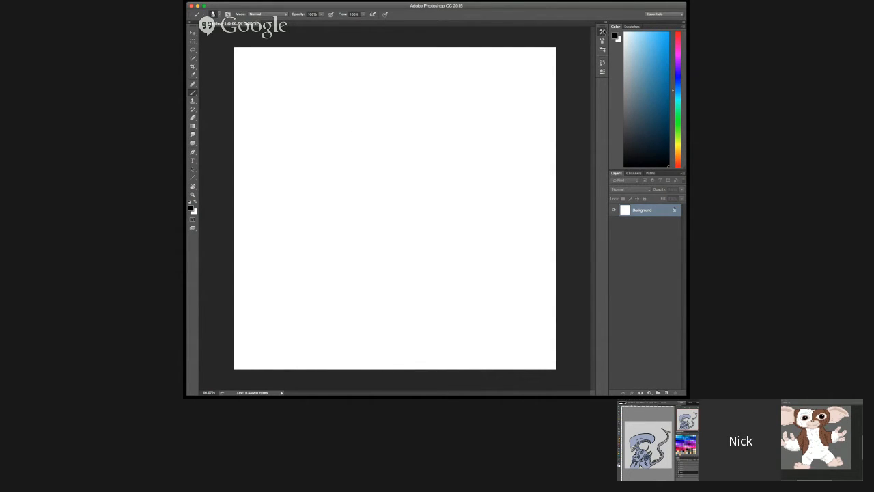
Step: Draw a long man's face in black on the new blank canvas, with brows, eyes, nose, mouth and chin
left_click_drag(324, 111, 347, 107)
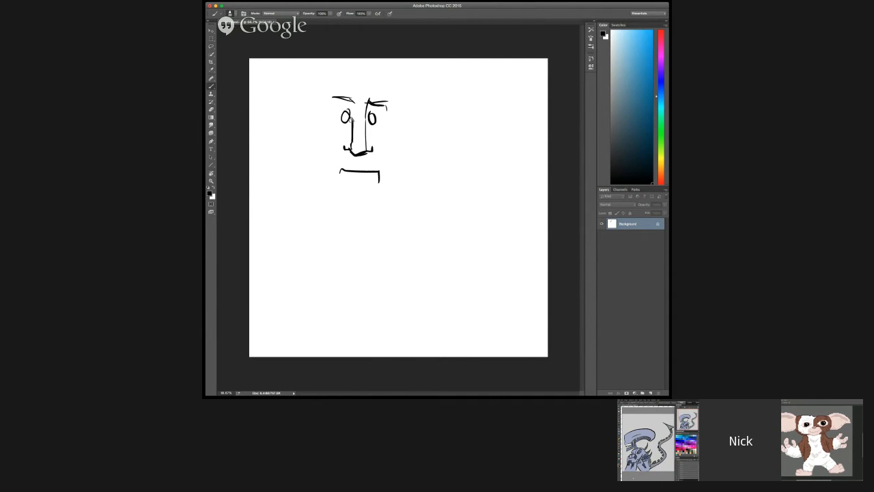
mouse_move(365, 121)
left_mouse_down()
mouse_move(369, 154)
mouse_move(346, 140)
left_mouse_up()
mouse_move(355, 175)
left_mouse_down()
mouse_move(368, 180)
mouse_move(357, 192)
left_mouse_up()
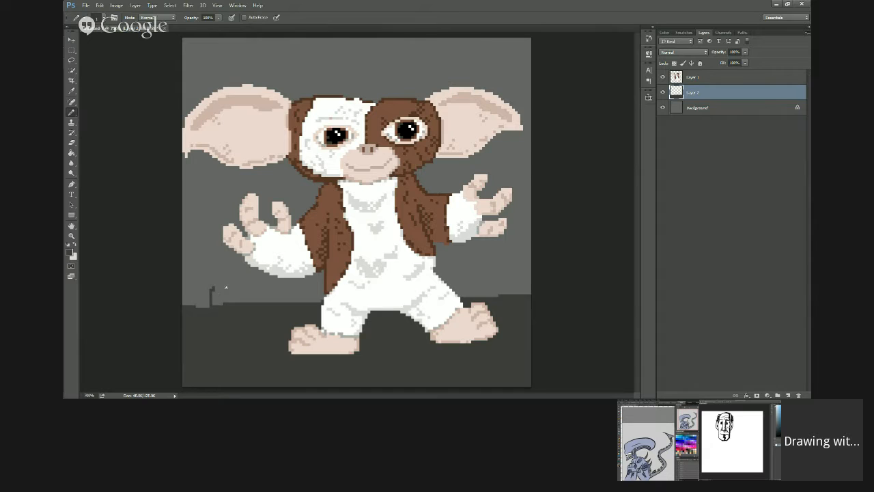
Step: Undo the last stroke on the dark ground behind the pixel-art creature, and redraw the ground's edge beside its foot
key("ctrl+z")
left_click_drag(213, 305, 219, 294)
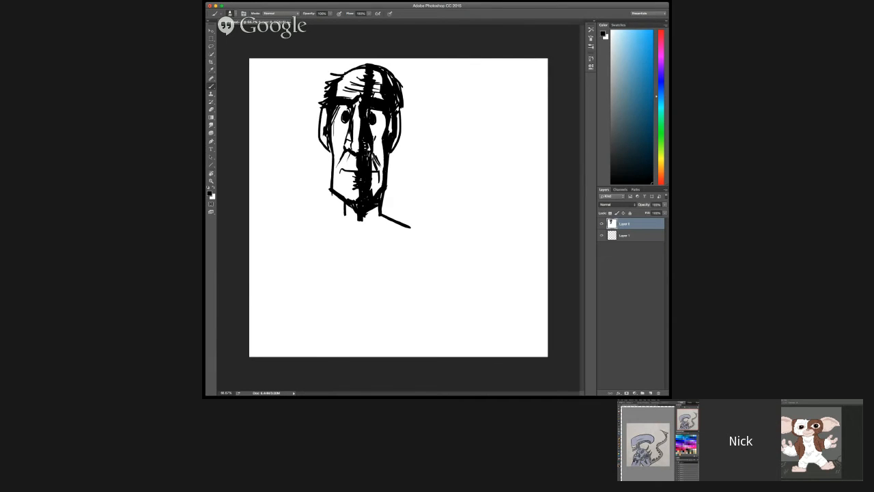
Step: Choose a painting colour in the man's face drawing and select the layer beneath the inked head
left_click(627, 140)
left_click(630, 236)
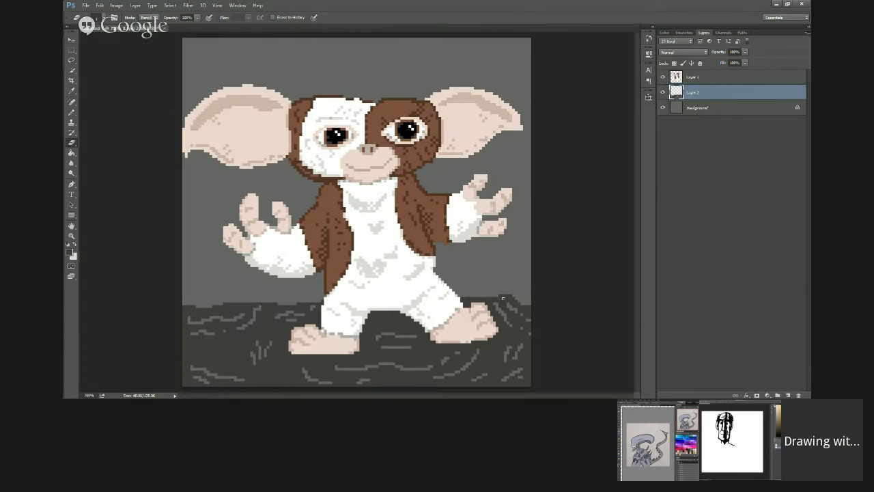
Step: Erase pixels along the ground's upper edge beside the creature's foot, and undo the last colour stroke on the man's face
left_click_drag(499, 296, 515, 300)
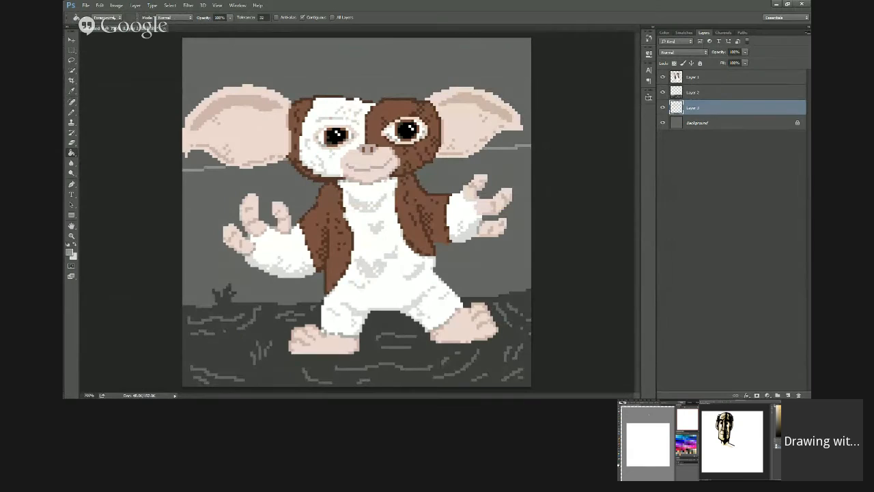
key("ctrl+z")
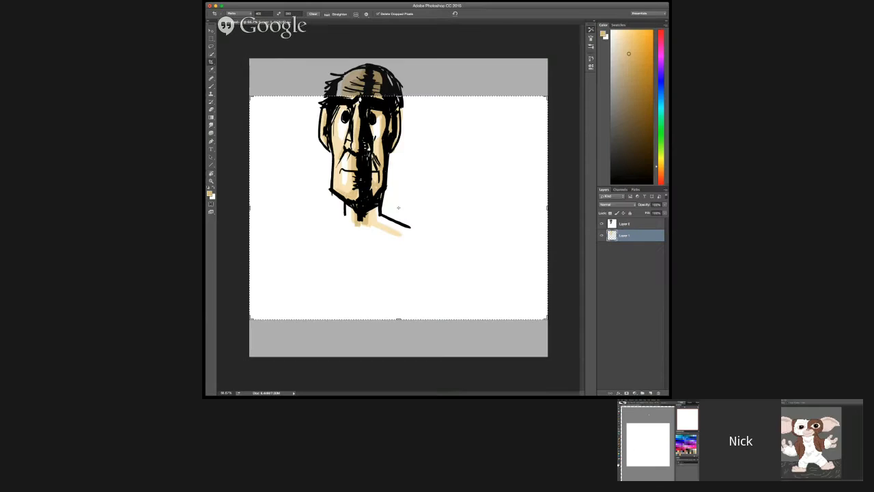
Step: Clear the fixed crop size and crop the canvas to a portrait frame around the man's head, and add a layer beneath the skin colour
left_click(314, 14)
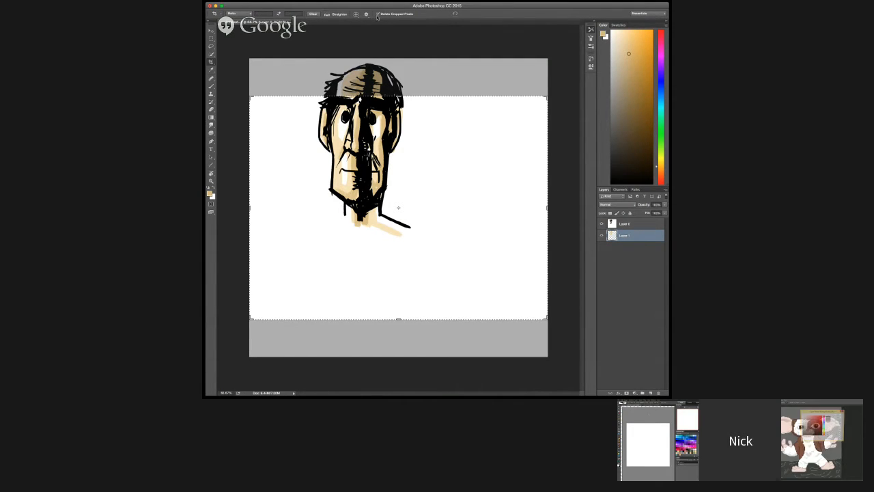
left_click_drag(400, 97, 399, 75)
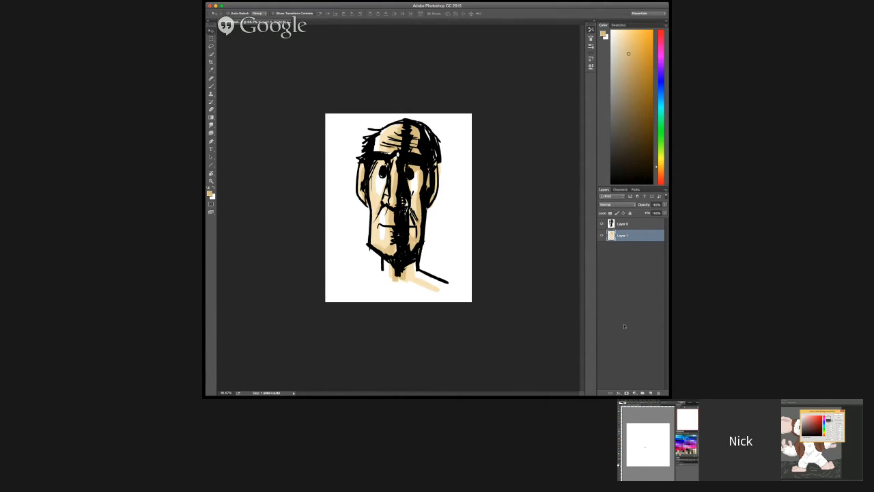
left_click(651, 392)
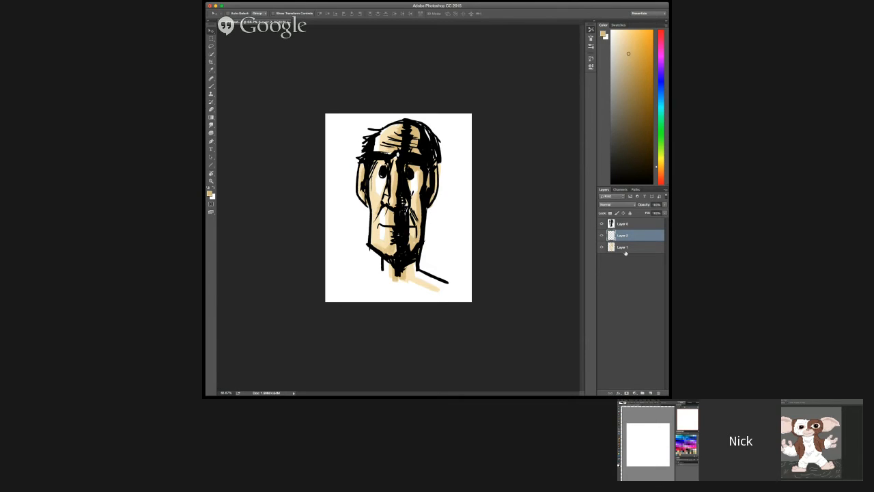
left_click_drag(625, 252, 625, 231)
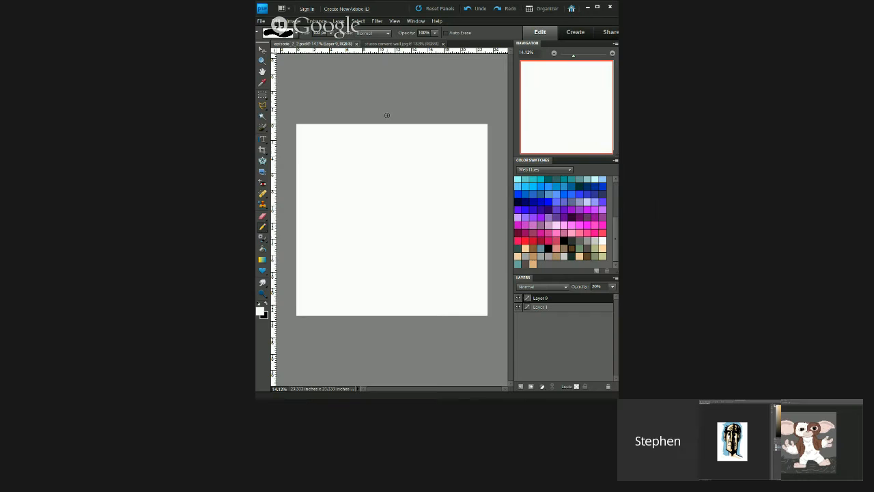
Step: Reset the painting colours to the default black and white for the new blank canvas
left_click(364, 71)
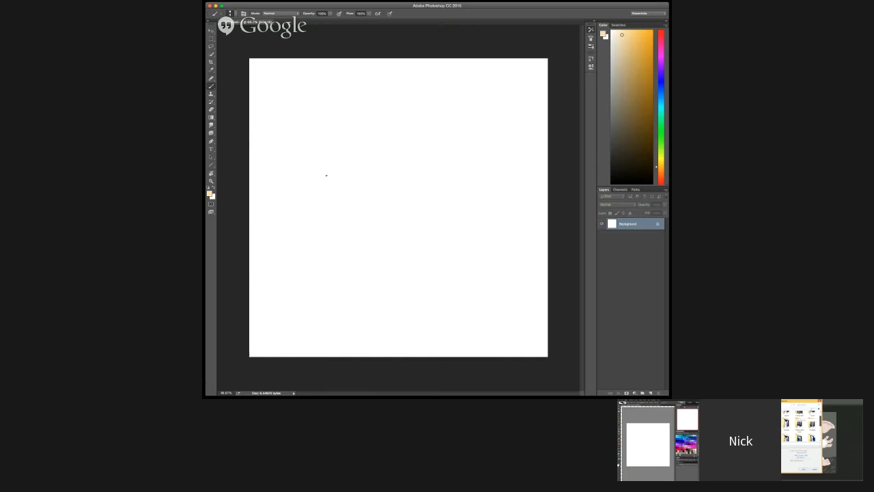
key("d")
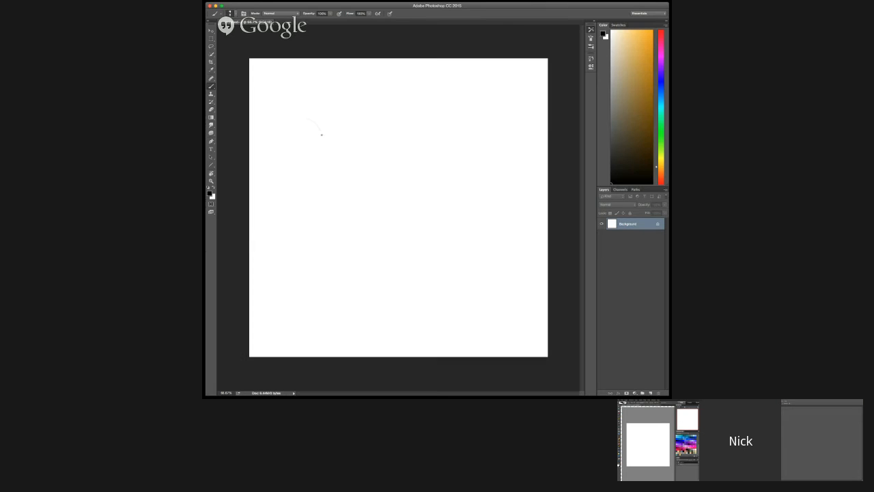
mouse_move(321, 132)
left_mouse_down()
mouse_move(317, 193)
mouse_move(330, 155)
mouse_move(381, 234)
left_mouse_up()
mouse_move(309, 173)
left_mouse_down()
mouse_move(306, 222)
mouse_move(334, 151)
left_mouse_up()
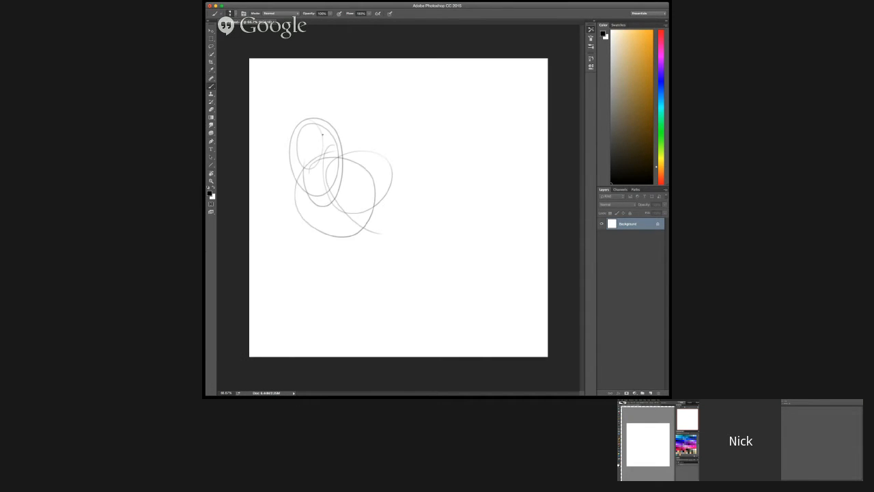
key("super+alt+z")
key("super+alt+z")
key("super+alt+z")
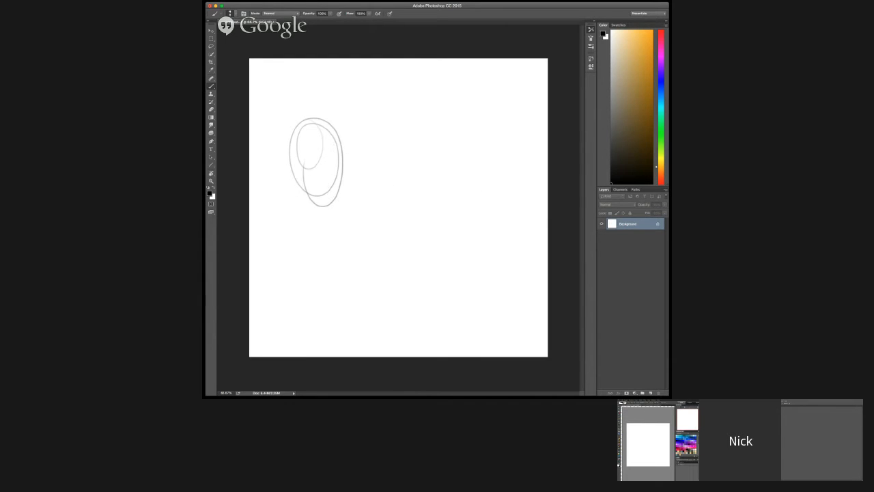
Step: Add a new layer and sketch a large rounded outline in thin grey lines that nearly fills the canvas
left_click(650, 392)
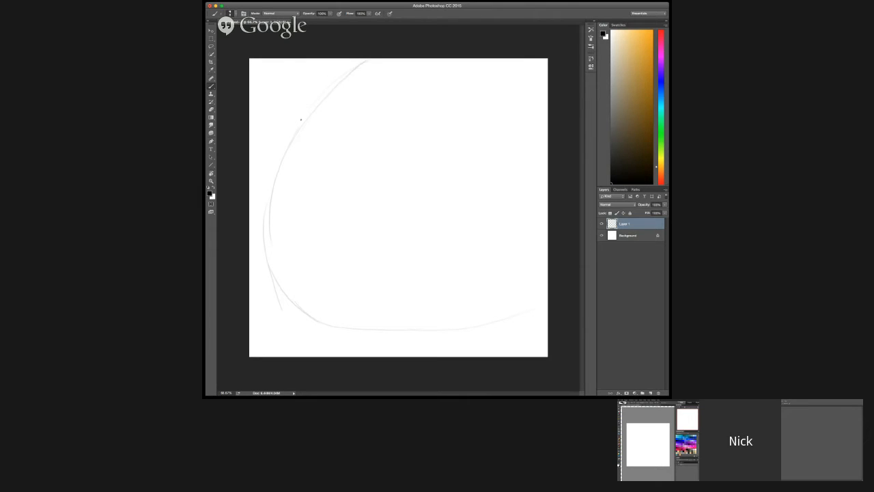
left_click_drag(463, 63, 522, 184)
left_click_drag(468, 64, 524, 159)
left_click_drag(462, 68, 489, 108)
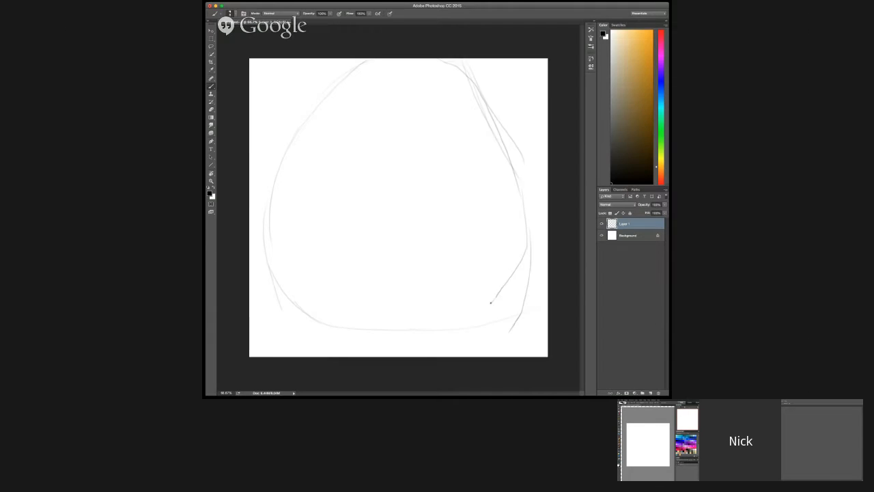
mouse_move(489, 302)
left_mouse_down()
mouse_move(428, 327)
mouse_move(325, 322)
mouse_move(289, 293)
left_mouse_up()
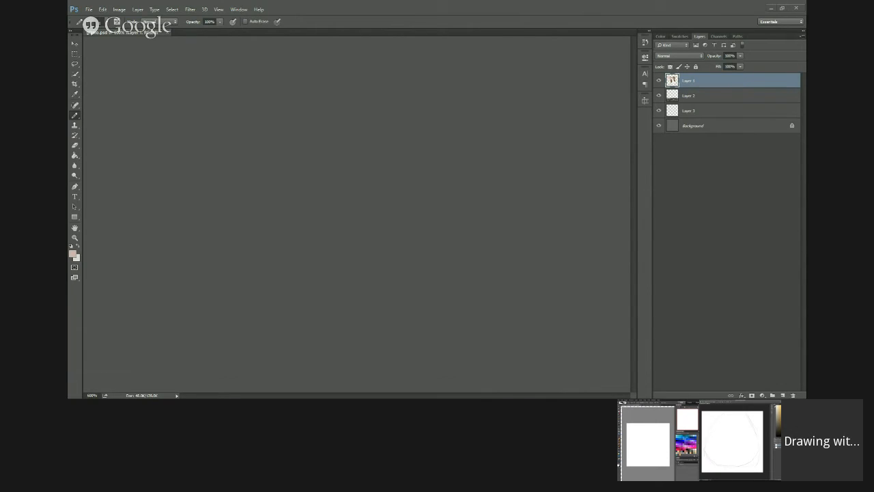
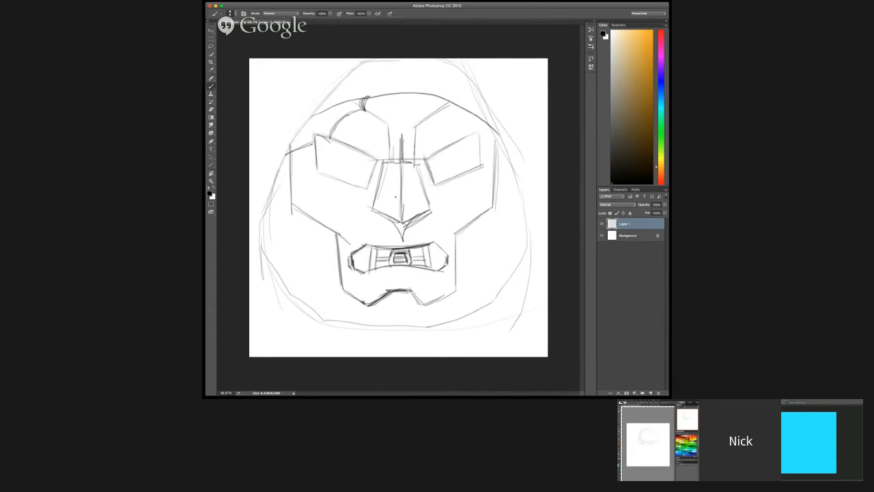
Step: Sketch the armoured mask's nose, brow, jaw and hood in thin grey lines, and set the pixel drawing's colour to 2cadff
left_click_drag(407, 164, 402, 179)
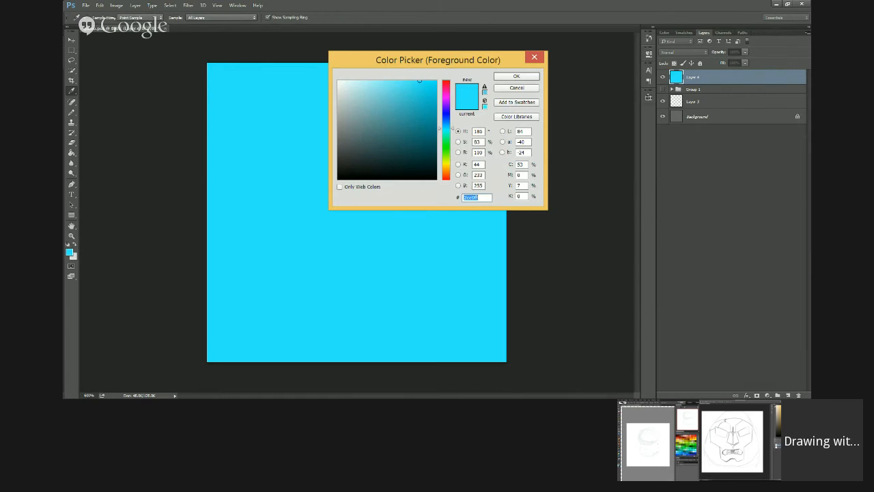
type("2cadff")
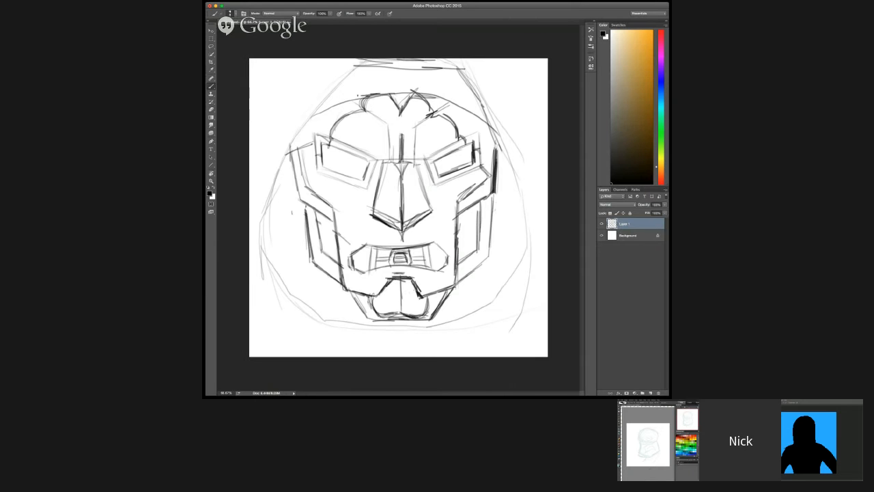
mouse_move(337, 104)
left_mouse_down()
mouse_move(315, 111)
mouse_move(372, 62)
mouse_move(315, 114)
left_mouse_up()
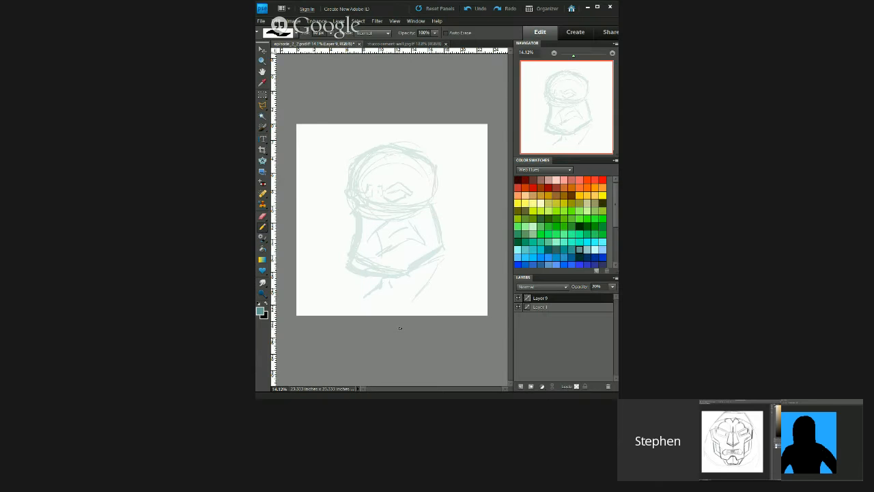
left_click_drag(319, 111, 289, 149)
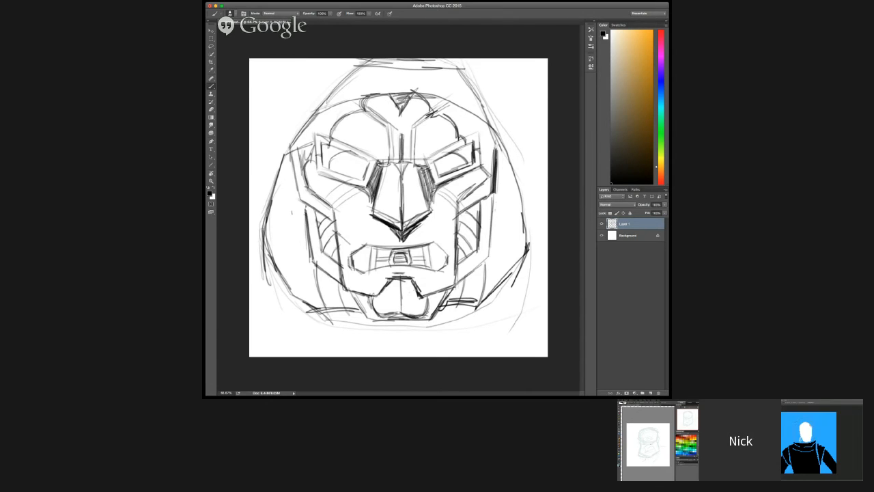
left_click_drag(402, 108, 418, 90)
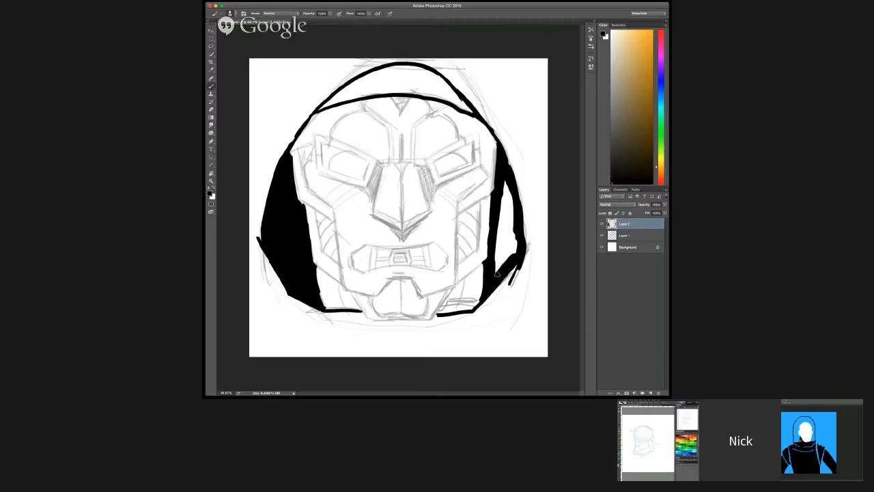
Step: Ink the hood's inner side in solid black and brush bold contours around the mask's forehead and temple
mouse_move(505, 275)
left_mouse_down()
mouse_move(509, 253)
mouse_move(495, 274)
mouse_move(514, 254)
mouse_move(506, 225)
mouse_move(500, 249)
mouse_move(503, 183)
left_mouse_up()
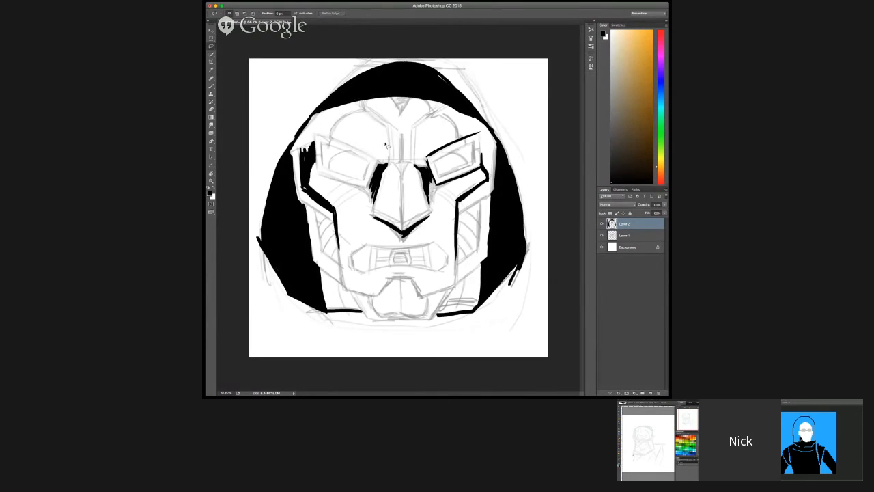
key("b")
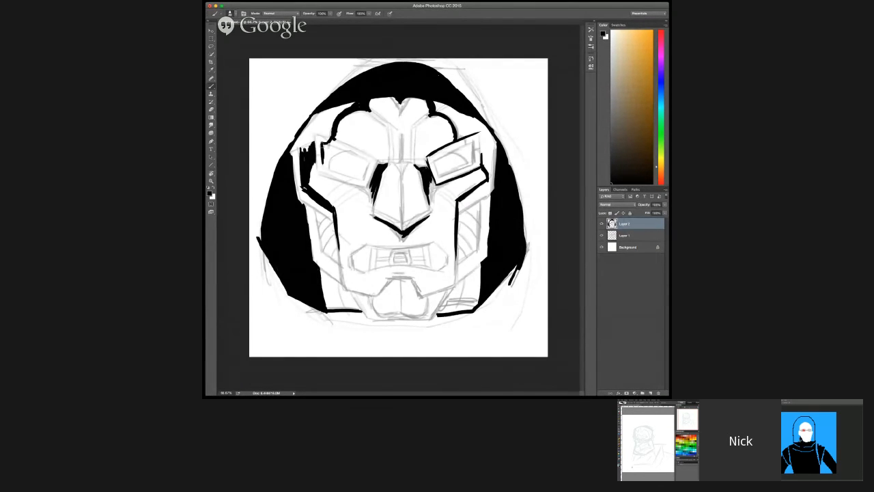
left_click_drag(325, 141, 332, 129)
mouse_move(312, 117)
left_mouse_down()
mouse_move(297, 143)
mouse_move(313, 120)
mouse_move(312, 140)
mouse_move(331, 105)
mouse_move(309, 125)
mouse_move(335, 110)
mouse_move(328, 142)
left_mouse_up()
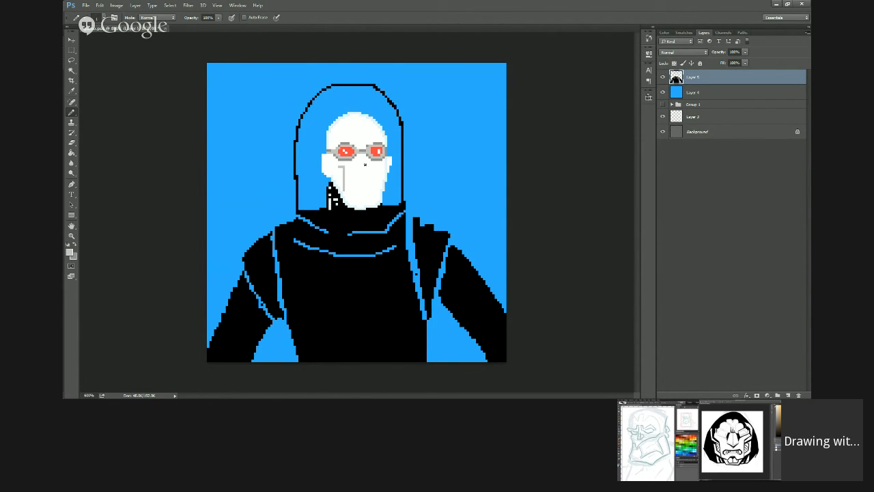
Step: Draw the pixel man's nose in light grey, and ink the mask's eye outline and the brow lines above its nose
left_click_drag(367, 159, 368, 174)
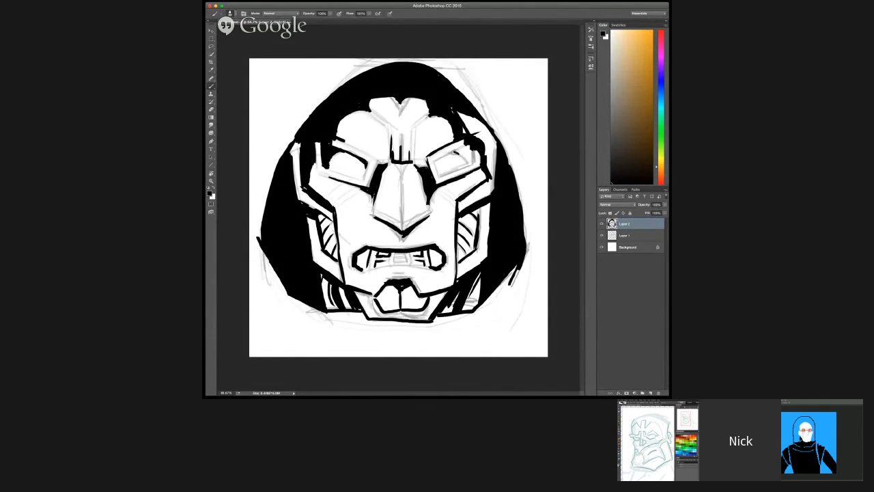
left_click_drag(455, 151, 470, 161)
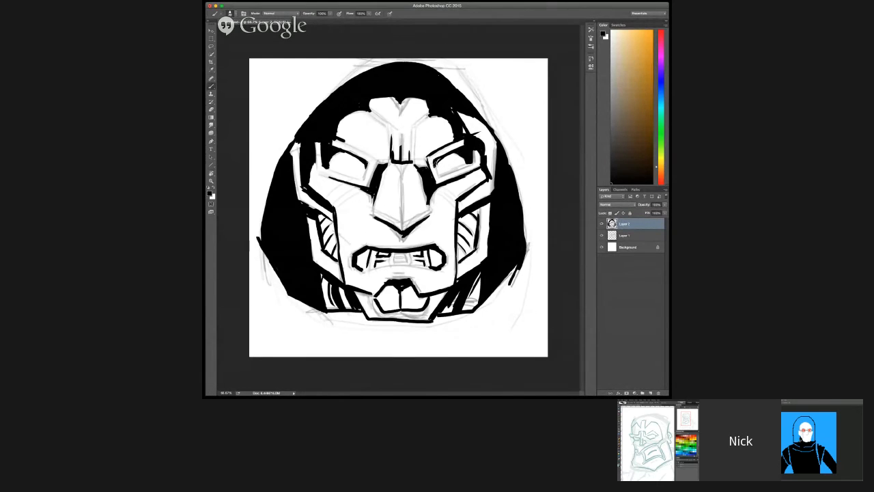
left_click_drag(435, 163, 440, 158)
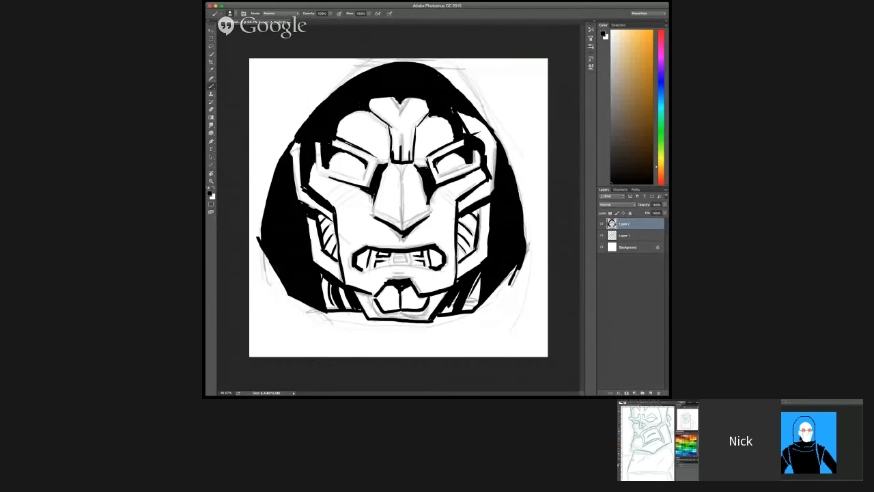
left_click_drag(387, 126, 390, 142)
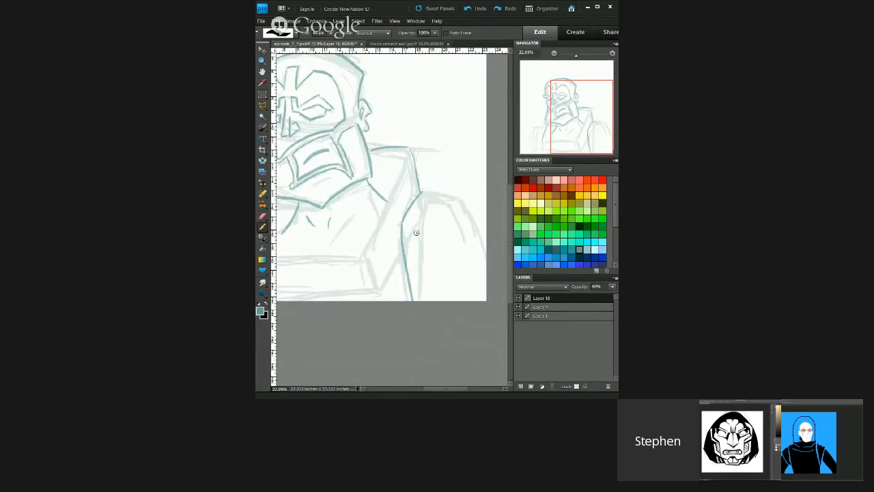
Step: Trace the bearded armoured figure's shoulder and arm with darker blue-grey lines over the light sketch
left_click_drag(418, 226, 431, 300)
mouse_move(418, 224)
left_mouse_down()
mouse_move(430, 205)
mouse_move(425, 189)
mouse_move(472, 200)
left_mouse_up()
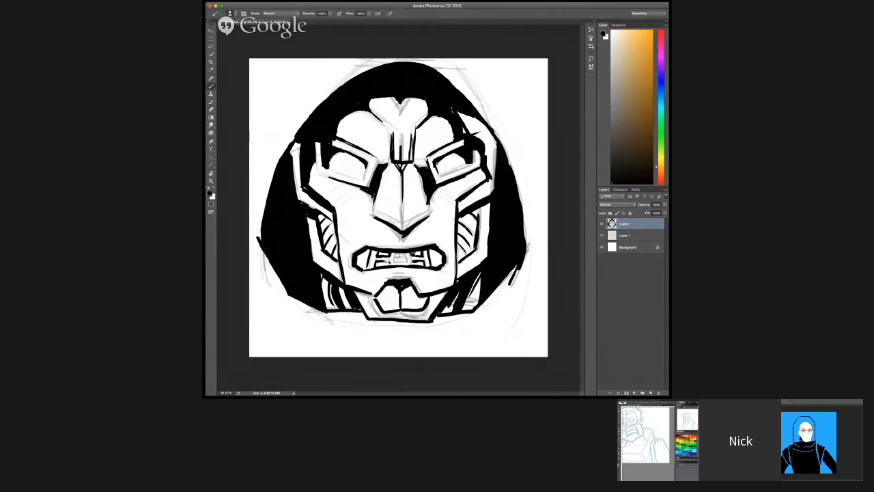
Step: Ink the mask's centre teeth and paint blue-grey metal shading around the nose on the layer beneath the inks
left_click_drag(397, 256, 405, 255)
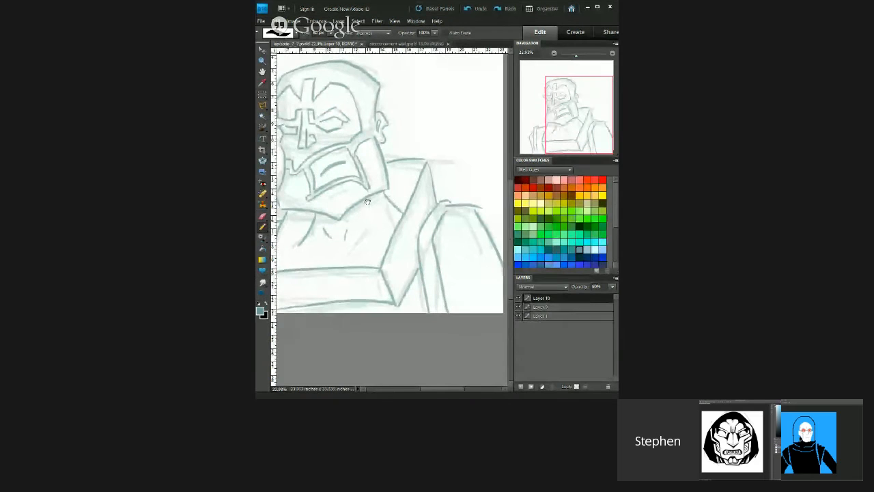
left_click_drag(367, 202, 428, 175)
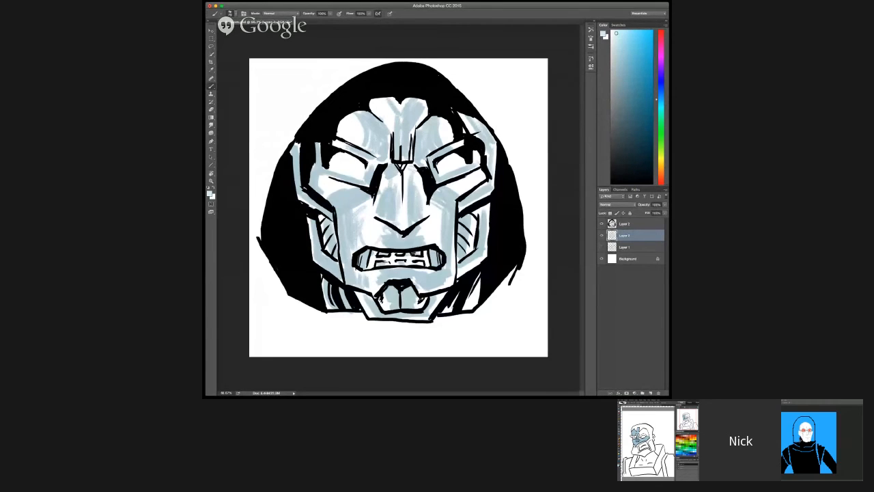
Step: Outline the pixel man's helmet collar in dark blue and fill it with the same colour
left_click(418, 196, "alt")
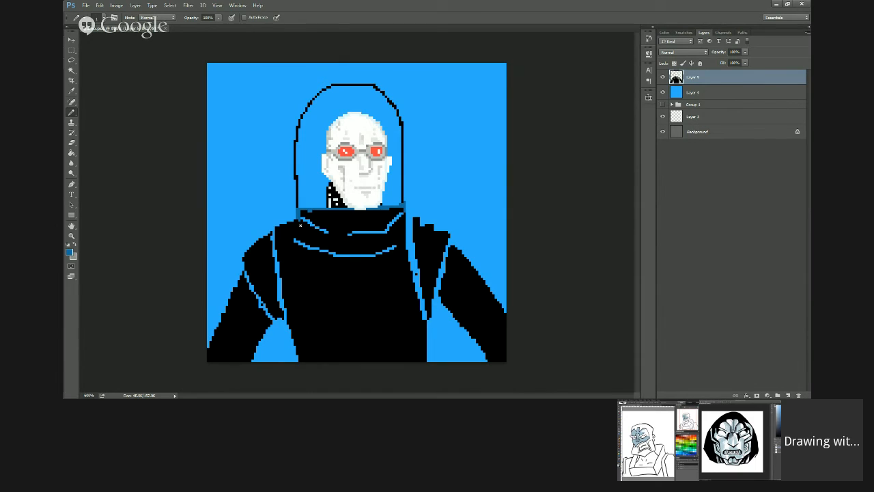
left_click_drag(334, 238, 383, 237)
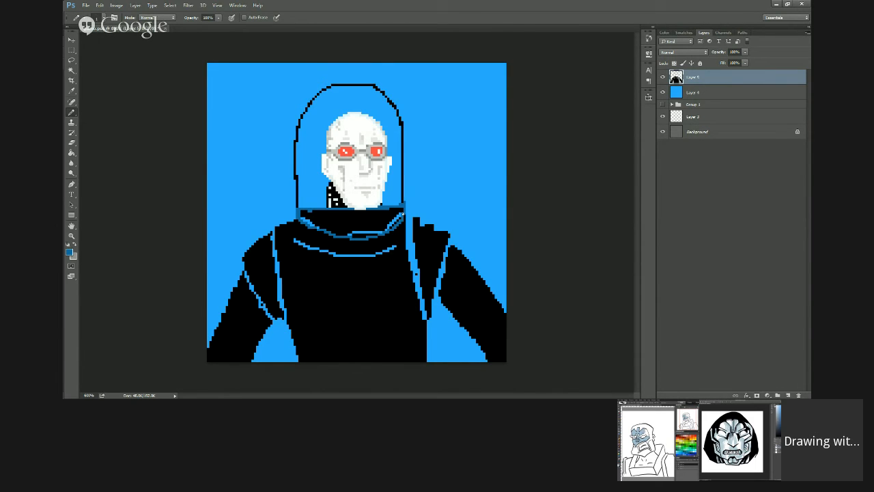
key("g")
left_click(397, 228)
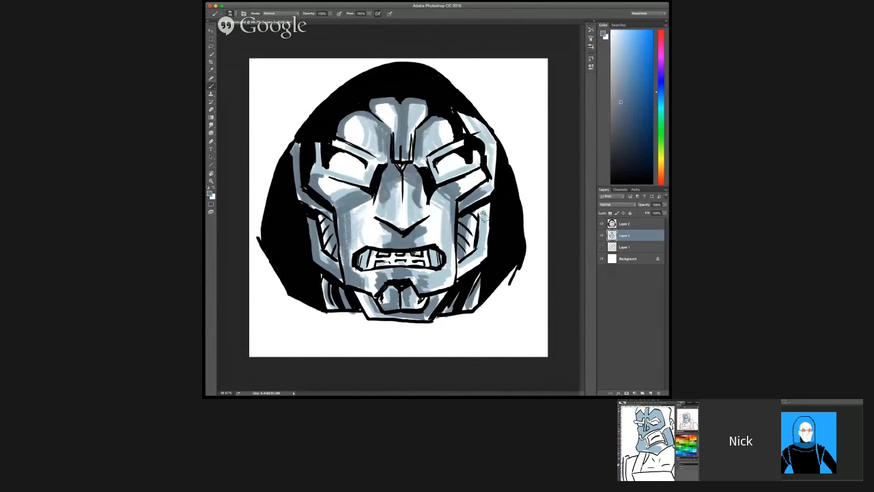
Step: Shade the mask's nose in blue-grey and choose a light orange painting colour for the eyes
left_click_drag(409, 198, 395, 189)
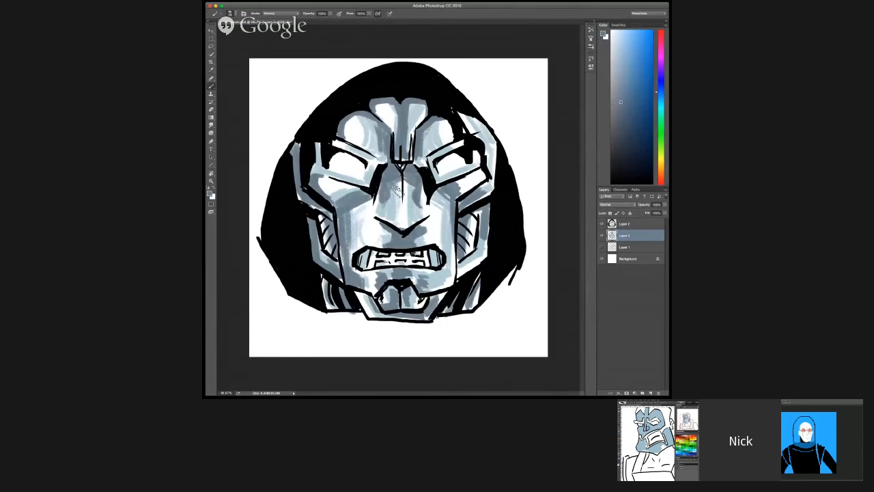
left_click_drag(661, 173, 661, 167)
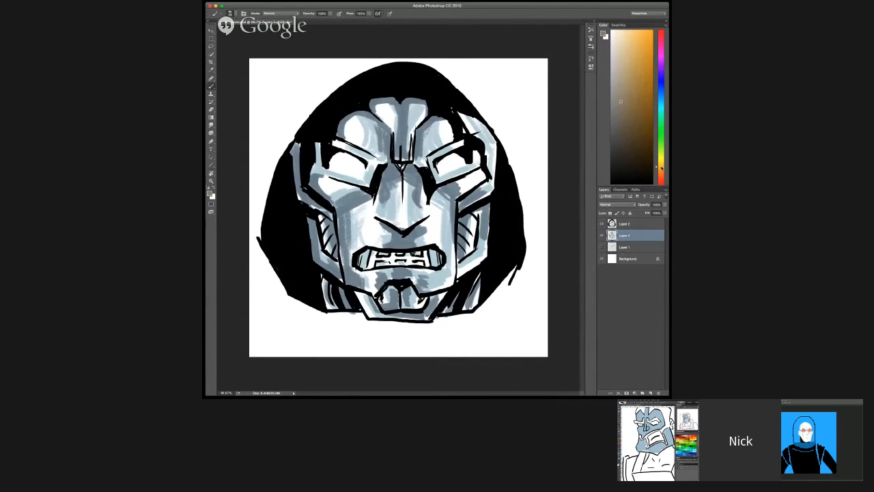
left_click(630, 39)
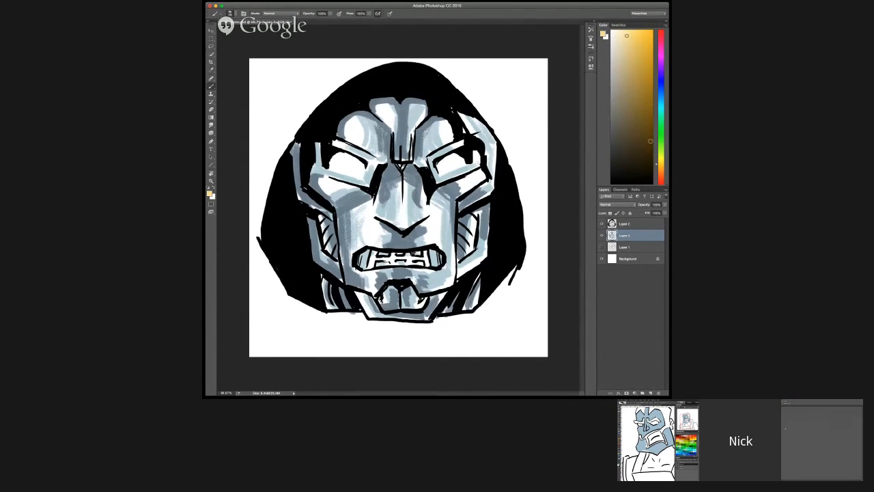
left_click_drag(657, 162, 658, 167)
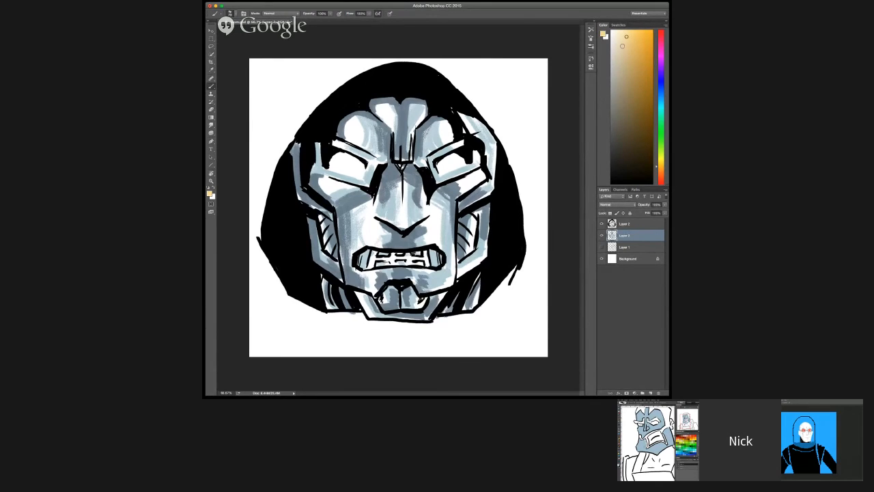
left_click(630, 38)
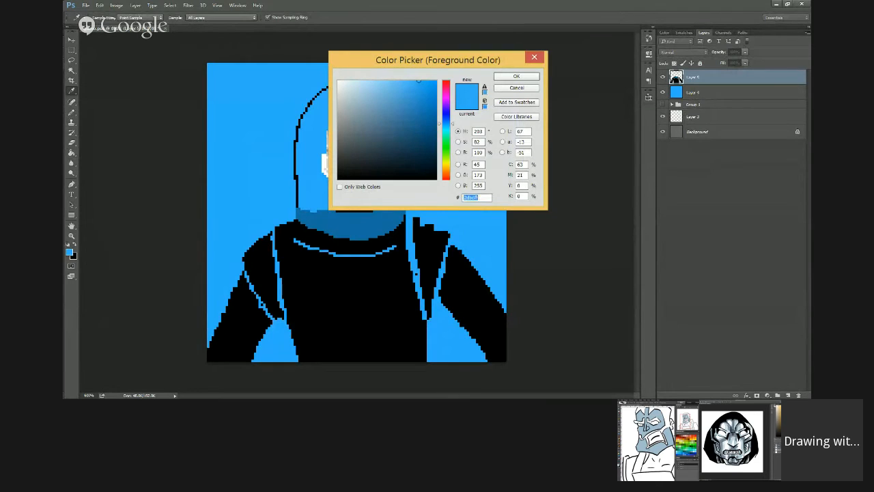
Step: Choose a light blue and fill the inside of the pixel man's glass helmet with it
left_click(373, 81)
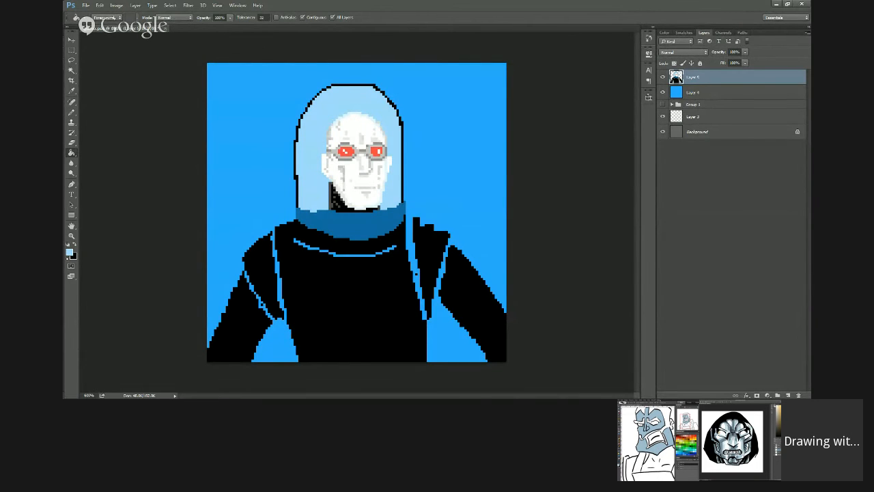
left_click(69, 252)
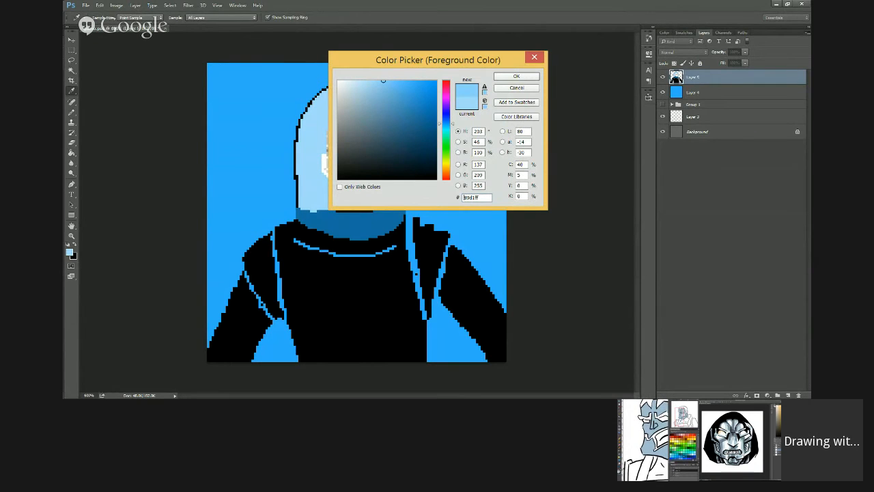
key("Return")
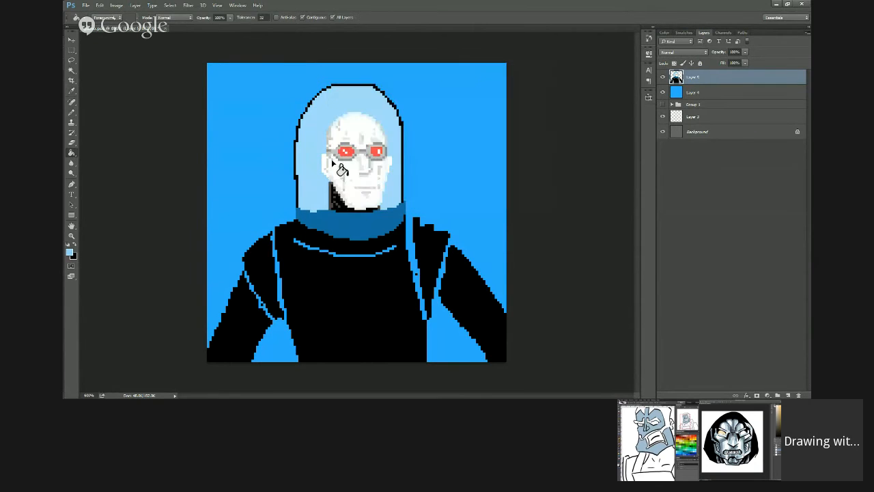
left_click(310, 158)
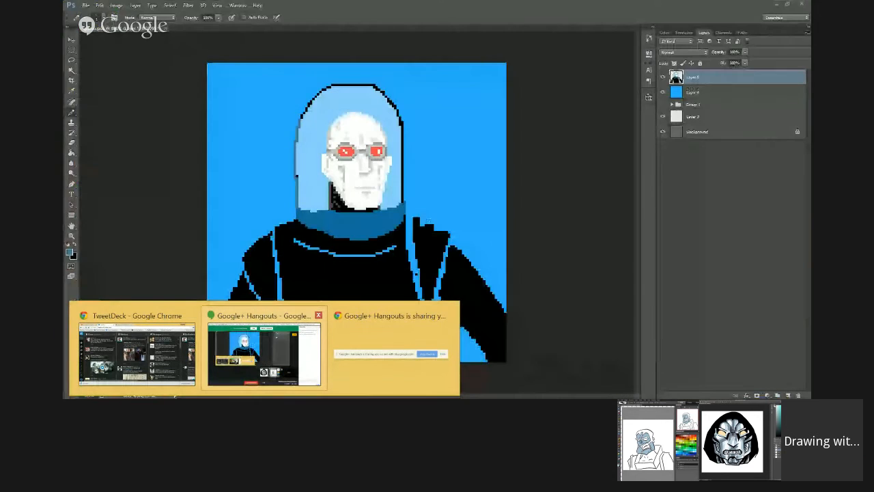
Step: Paint the bearded armoured figure's chest in flat blue-grey on the layer beneath the line art
mouse_move(264, 353)
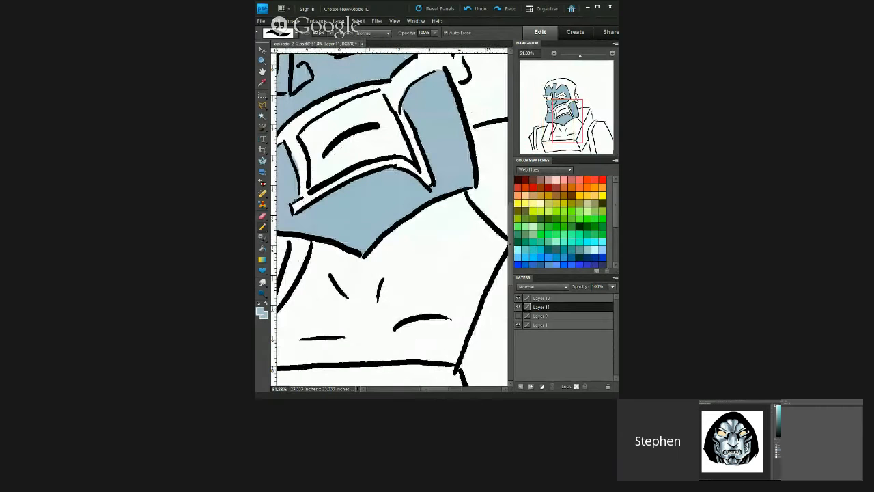
mouse_move(391, 237)
left_mouse_down()
mouse_move(338, 302)
mouse_move(351, 259)
left_mouse_up()
left_click_drag(326, 233, 309, 294)
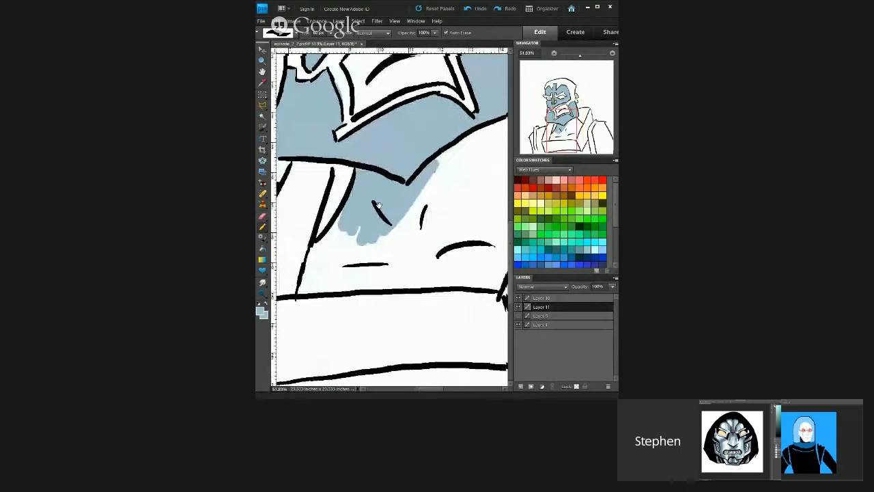
mouse_move(354, 208)
left_mouse_down()
mouse_move(332, 242)
mouse_move(342, 220)
left_mouse_up()
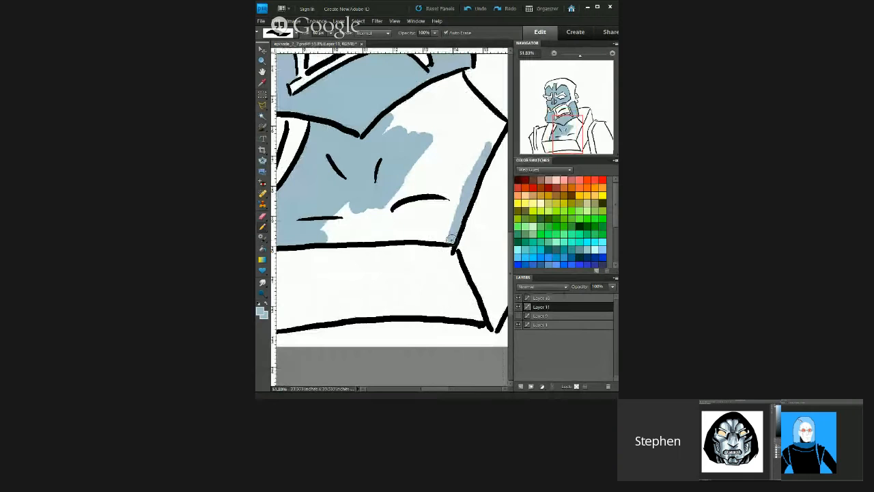
mouse_move(455, 206)
left_mouse_down()
mouse_move(445, 234)
mouse_move(452, 191)
mouse_move(444, 195)
mouse_move(436, 160)
mouse_move(371, 196)
left_mouse_up()
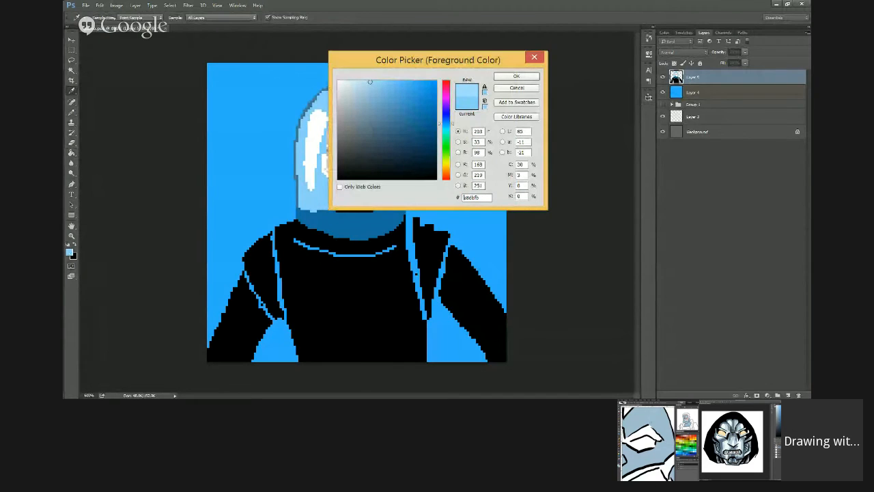
Step: Set the foreground colour to pale blue (R 176, G 224, B 255) and fill the white reflection on the pixel man's helmet
left_click_drag(371, 81, 368, 80)
left_click(516, 75)
key("g")
left_click(318, 146)
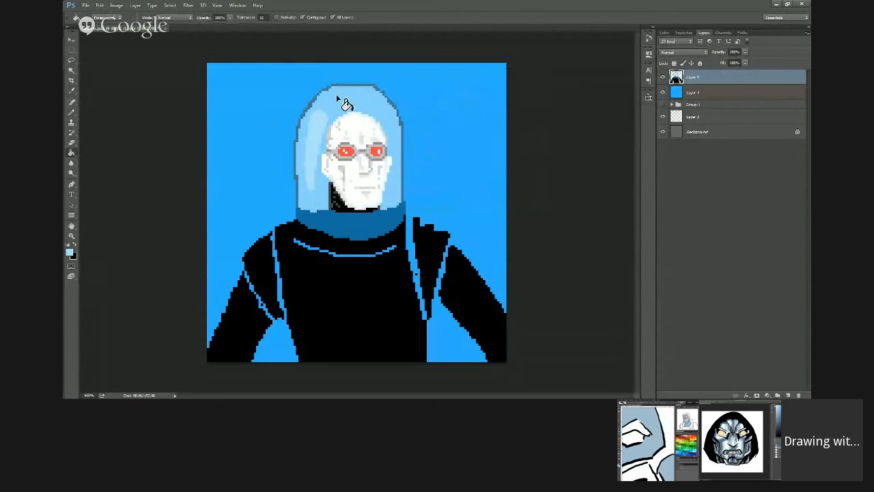
Step: Set the foreground colour to pale blue (R 201, G 234, B 255), fill the pixel man's helmet reflection and extend it at its upper end
key("i")
left_click(69, 252)
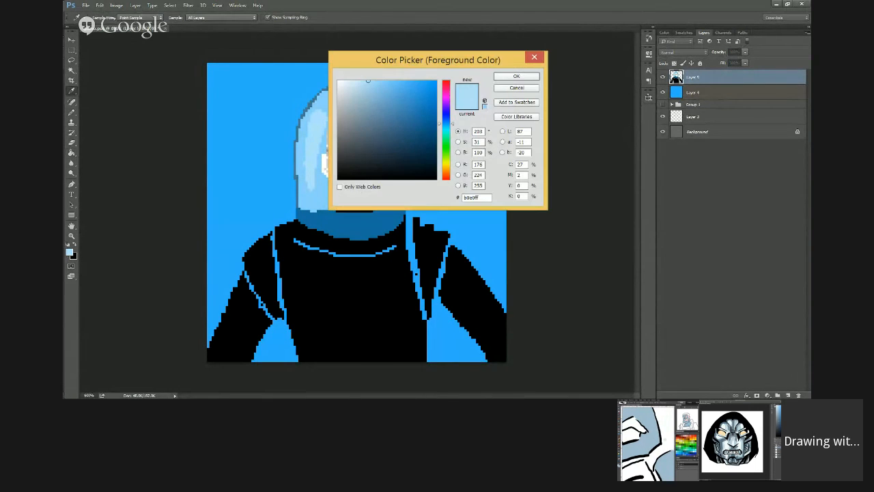
left_click(365, 81)
left_click(356, 81)
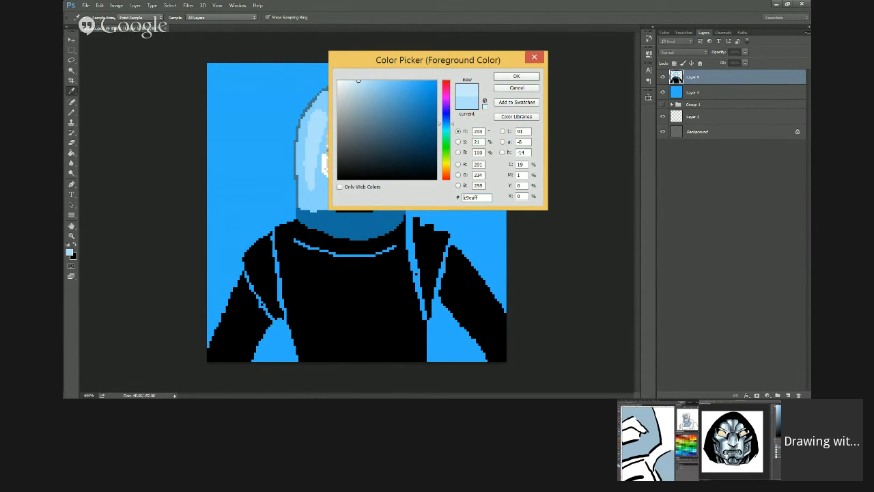
left_click(516, 76)
key("g")
left_click(313, 150)
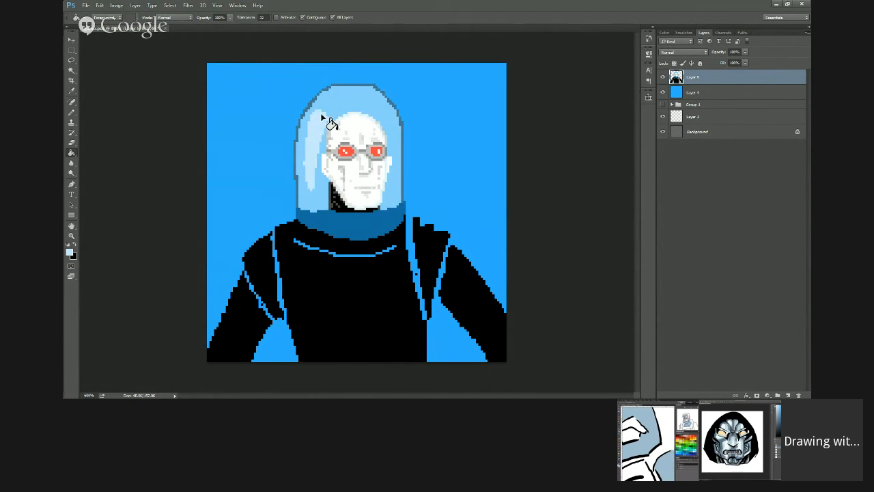
key("b")
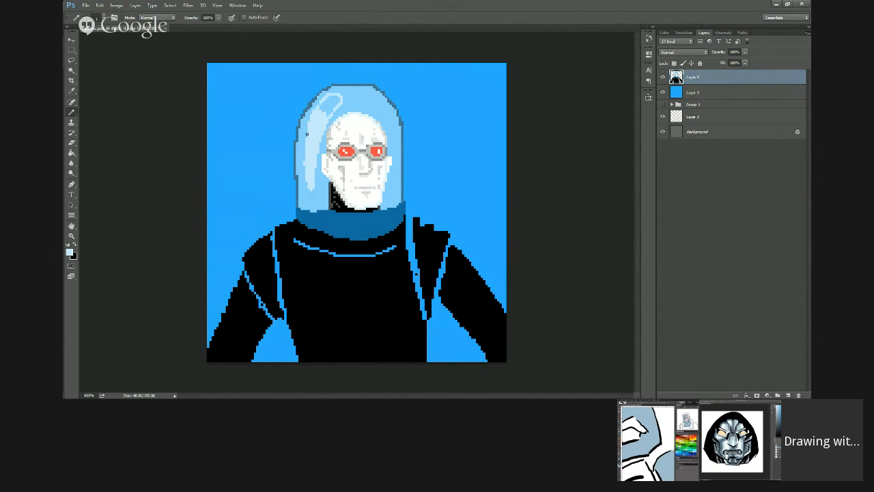
key("g")
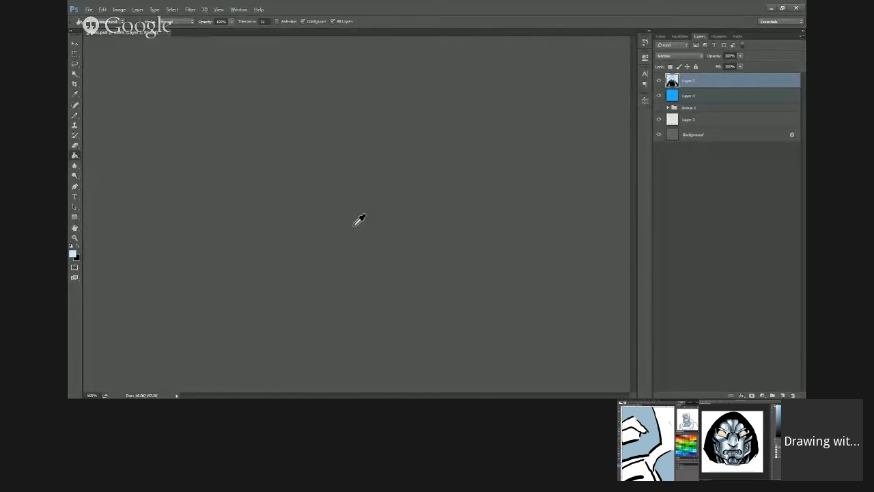
Step: Sample a blue-grey from the mask's cheek and choose a darker blue for the inside of the pixel man's collar
left_click(354, 225, "alt")
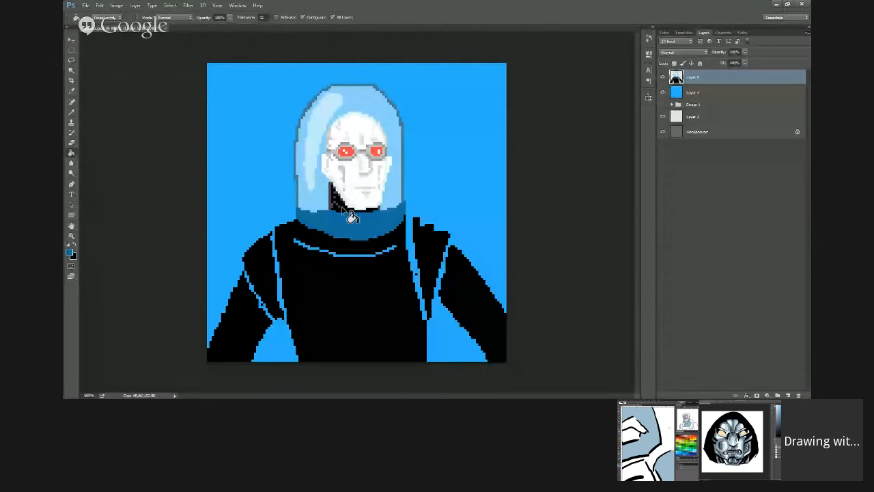
left_click(71, 254)
left_click_drag(453, 230, 448, 232)
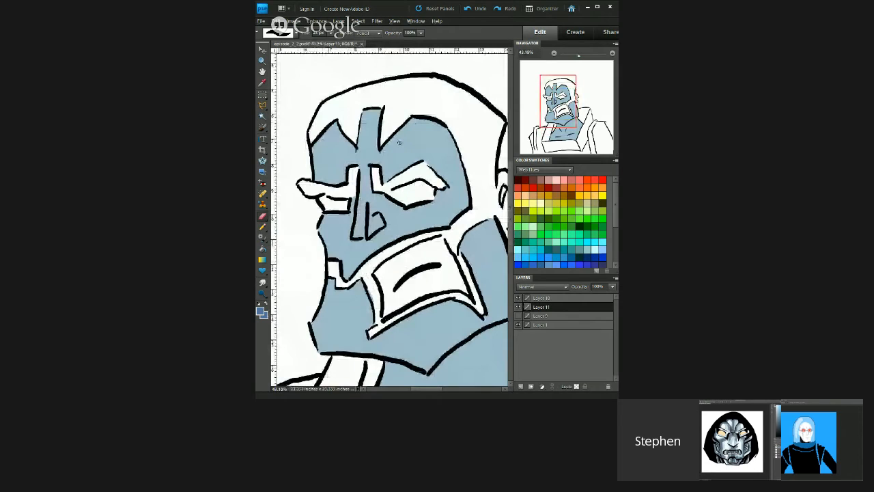
Step: Check the bearded figure's flat skin colour by toggling Layer 11's visibility, and add a new layer beneath it
left_click(519, 308)
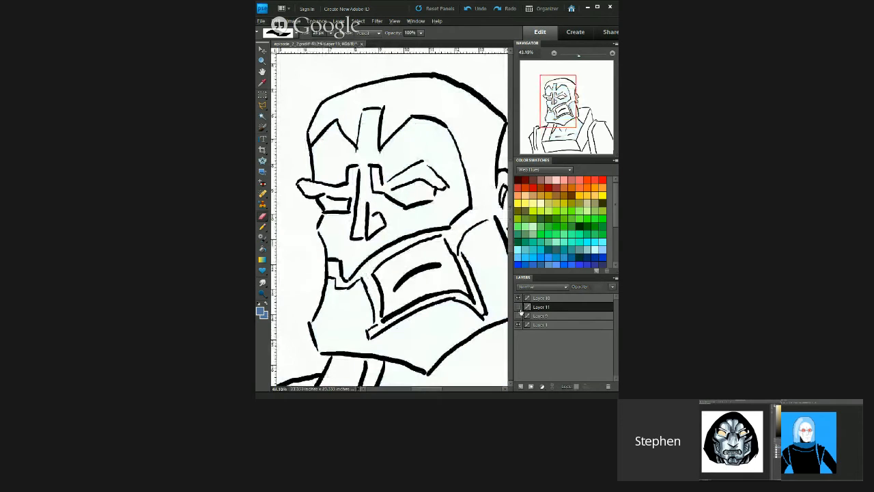
left_click(519, 307)
left_click(526, 316)
left_click(521, 387)
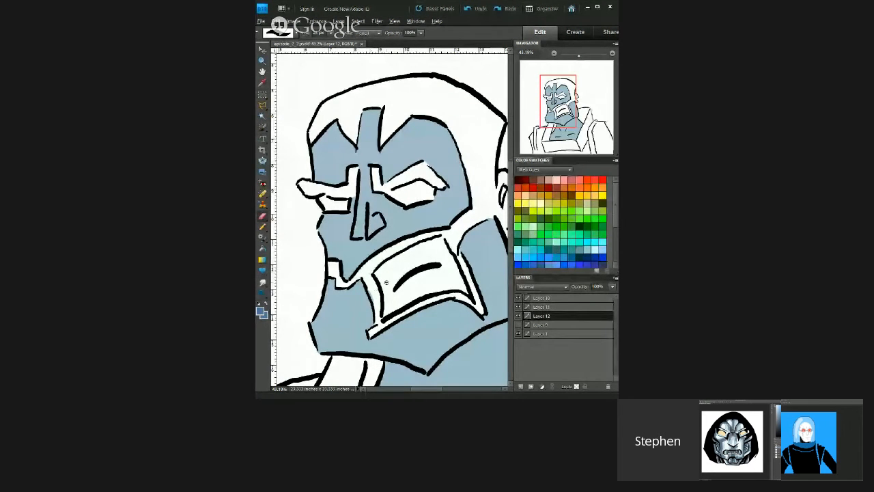
Step: Paint the bearded figure's beard strip around the mouth and the sideburn in darker blue, and make Layer 12 the active layer
scroll(376, 290, "up", 4)
scroll(386, 292, "up", 1)
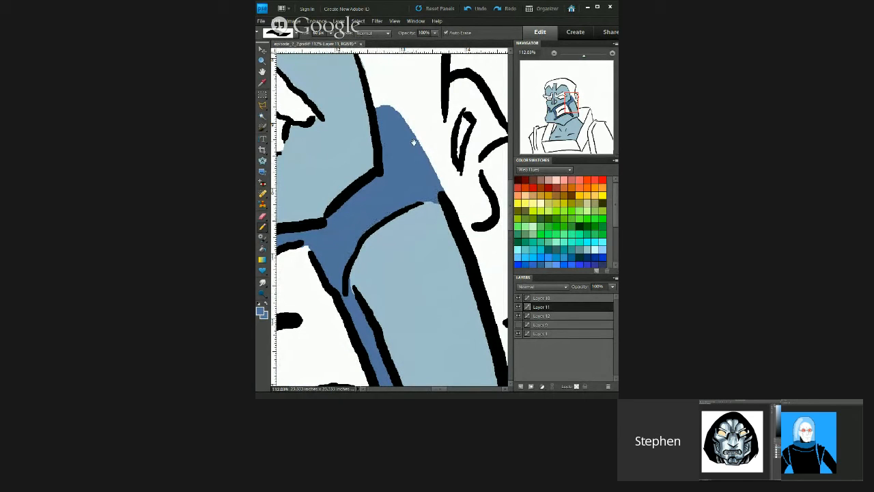
left_click_drag(414, 142, 368, 139)
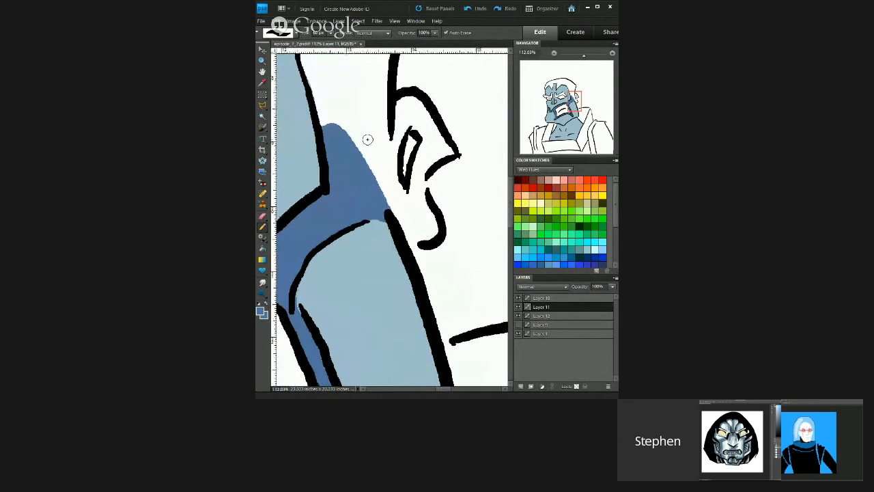
left_click(544, 316)
left_click_drag(424, 145, 414, 179)
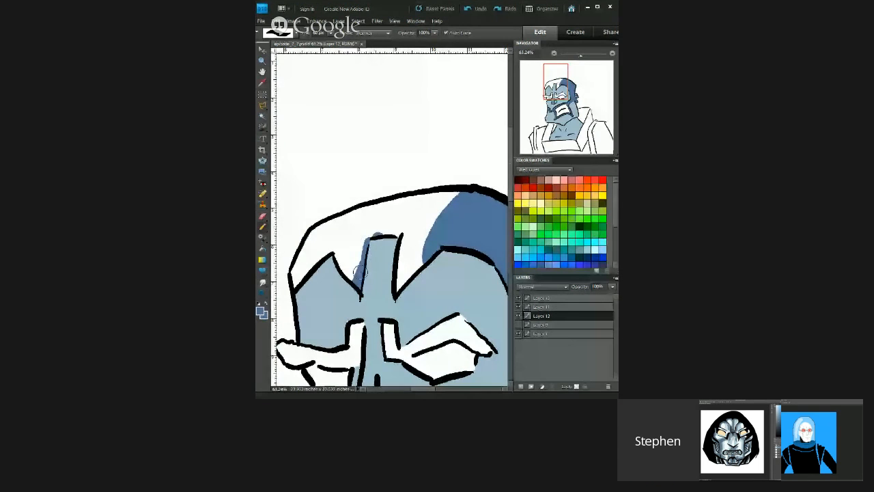
Step: Paint the bearded figure's hair and eyebrows in darker blue on Layer 12
mouse_move(363, 272)
left_mouse_down()
mouse_move(359, 234)
mouse_move(401, 215)
mouse_move(427, 229)
left_mouse_up()
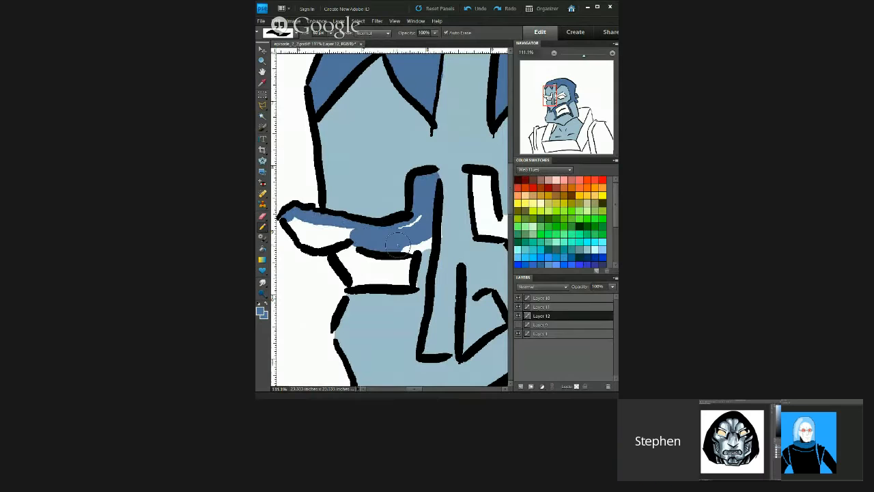
mouse_move(398, 245)
left_mouse_down()
mouse_move(419, 244)
mouse_move(412, 224)
left_mouse_up()
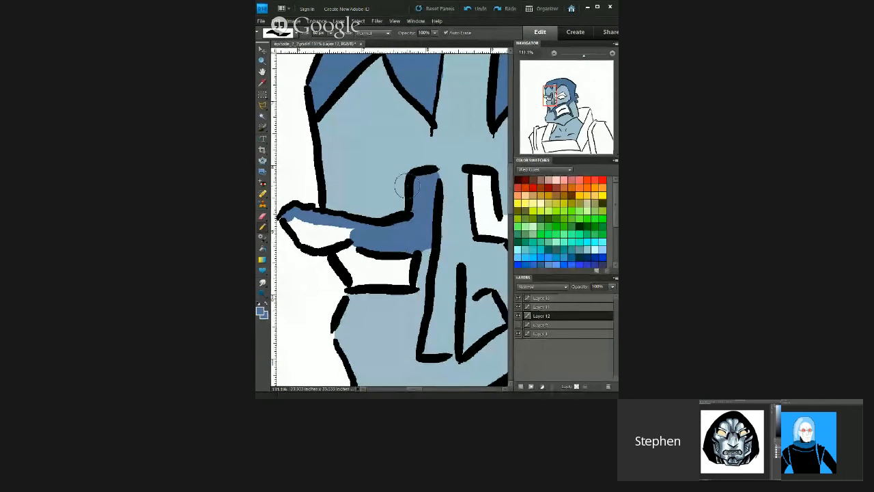
mouse_move(311, 213)
left_mouse_down()
mouse_move(291, 229)
mouse_move(307, 242)
mouse_move(349, 235)
mouse_move(345, 228)
mouse_move(314, 233)
left_mouse_up()
left_click_drag(408, 193, 314, 154)
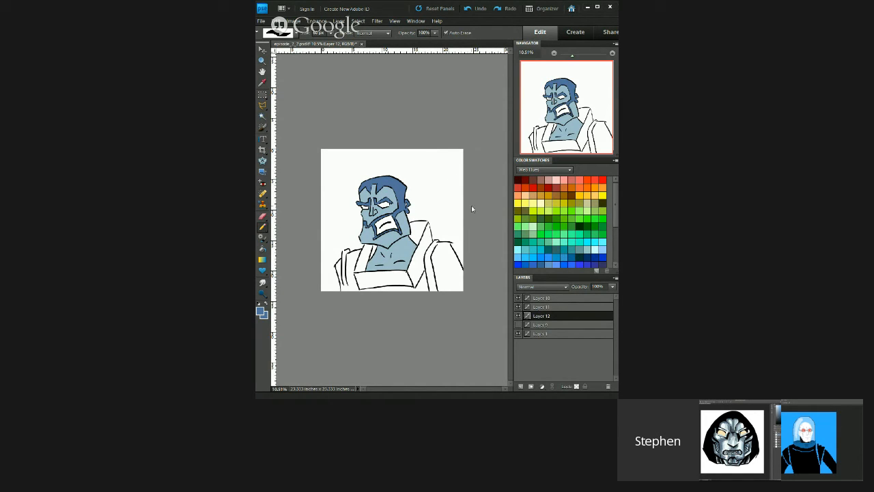
scroll(471, 208, "up", 1)
scroll(390, 218, "up", 5)
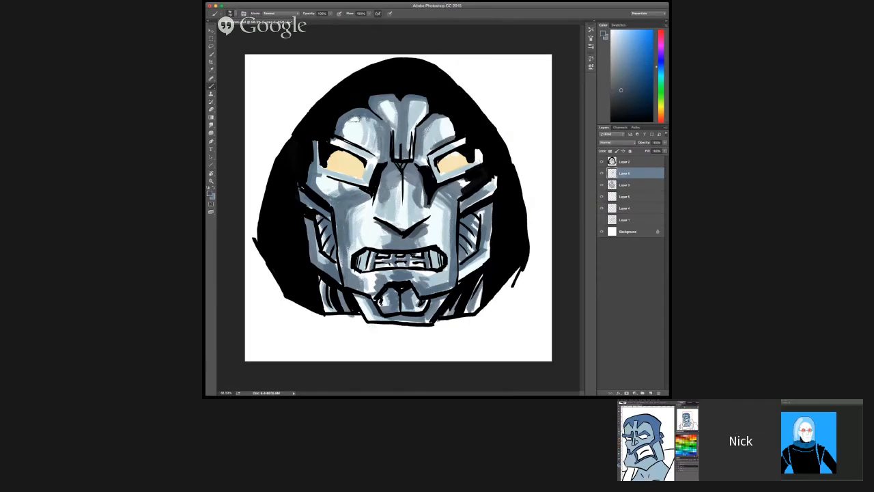
mouse_move(354, 121)
left_mouse_down()
mouse_move(341, 121)
mouse_move(341, 131)
mouse_move(358, 142)
left_mouse_up()
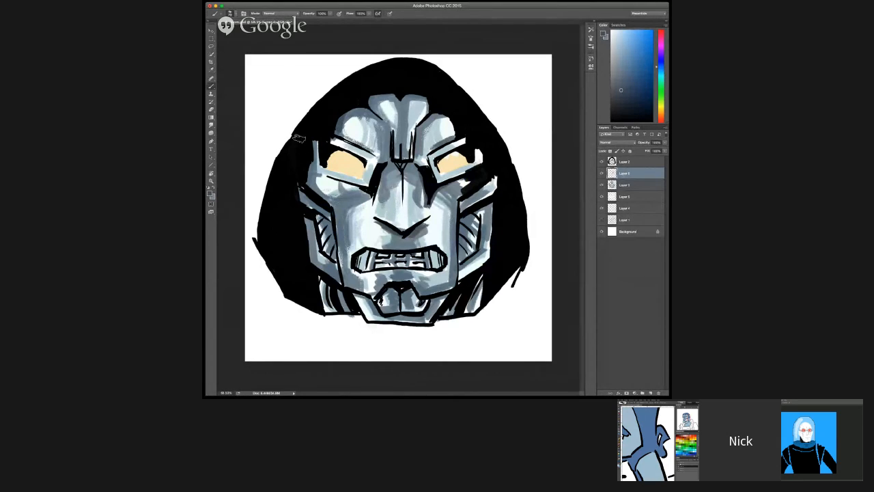
Step: Add dark blue-grey shading around the mask's eyes, undoing a stray stroke, and select the line-art layer above
mouse_move(314, 140)
left_mouse_down()
mouse_move(309, 182)
mouse_move(314, 158)
mouse_move(310, 166)
left_mouse_up()
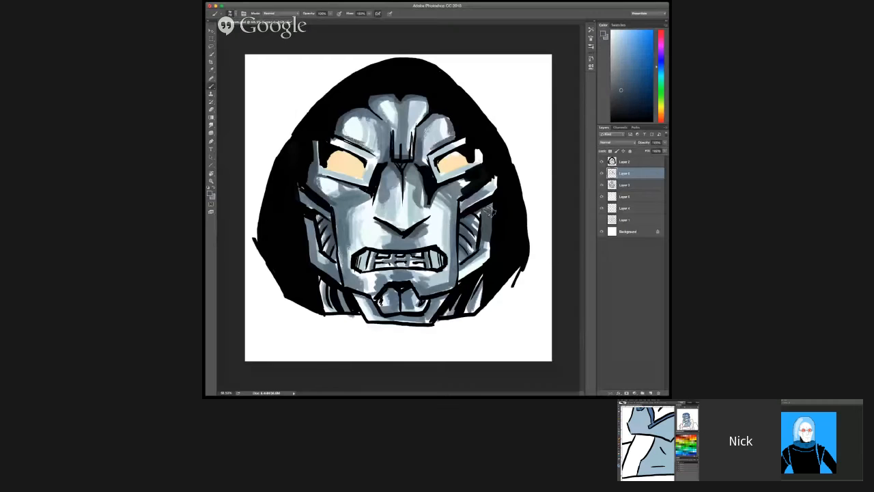
key("super+z")
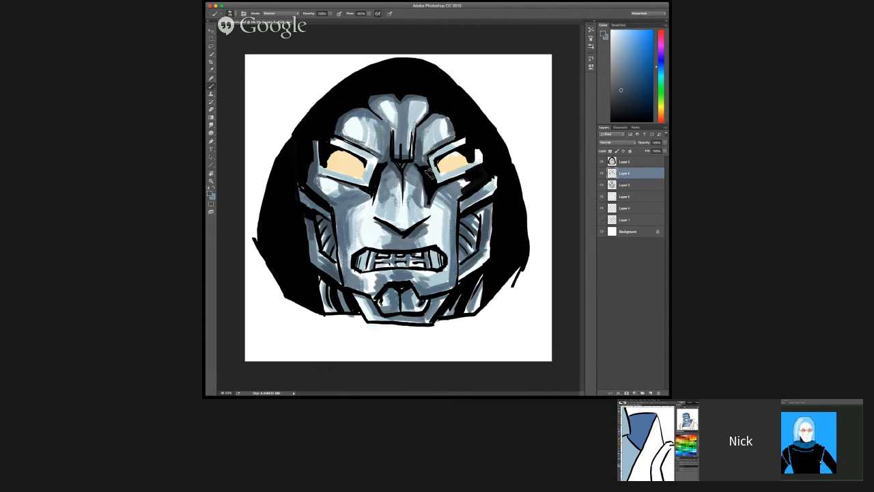
left_click(627, 162)
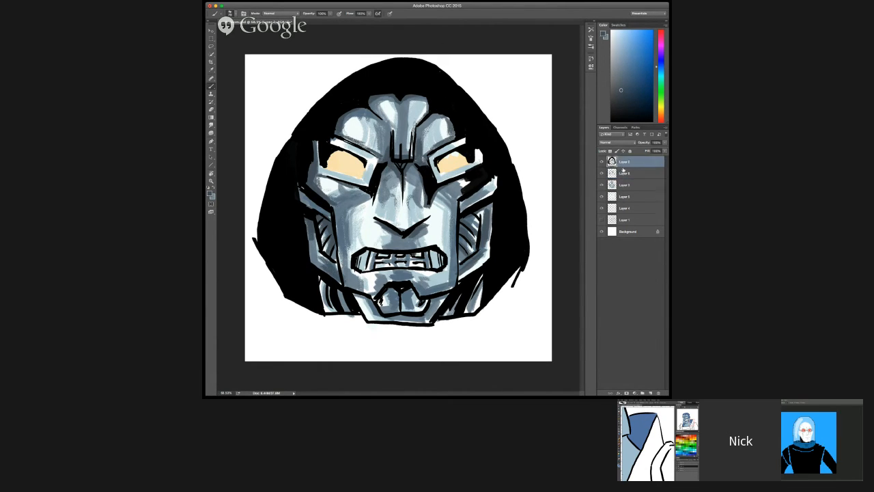
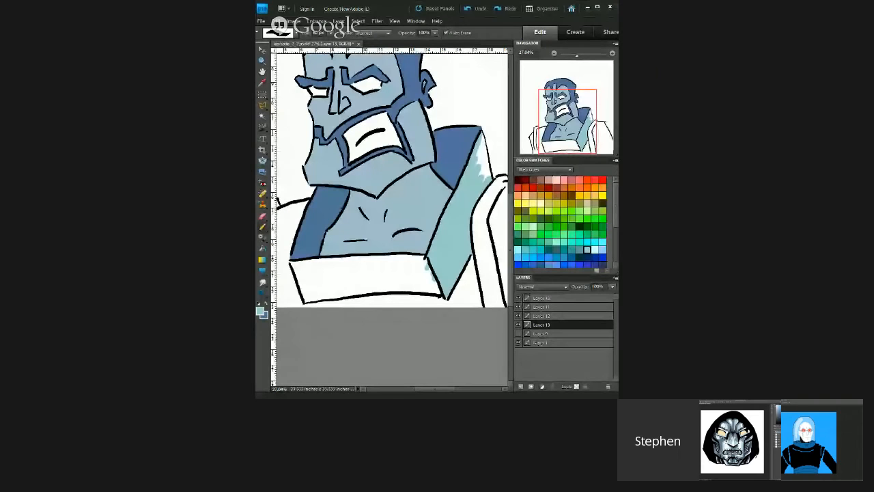
Step: Undo the stray dark blue stroke, paint the bearded figure's collar light teal on Layer 13, and begin shading its side panel darker teal
left_click_drag(477, 156, 478, 173)
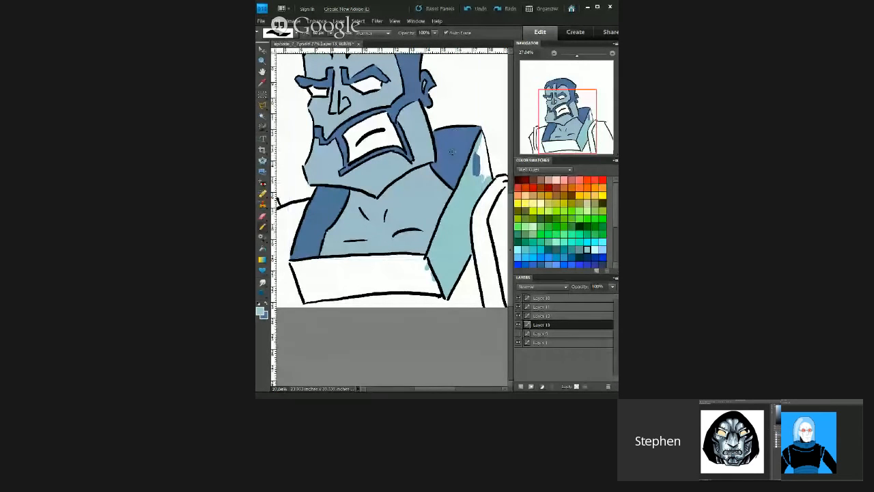
key("ctrl+z")
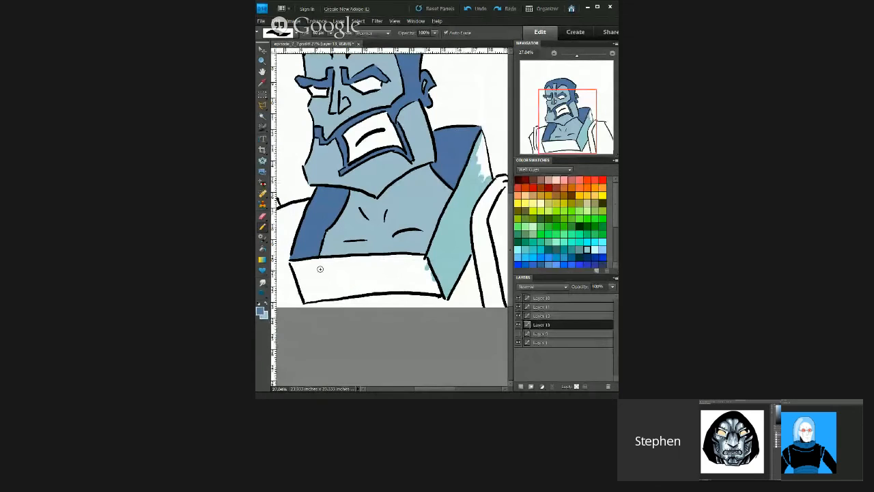
left_click(471, 183, "alt")
mouse_move(479, 161)
left_mouse_down()
mouse_move(487, 178)
mouse_move(482, 136)
mouse_move(484, 150)
left_mouse_up()
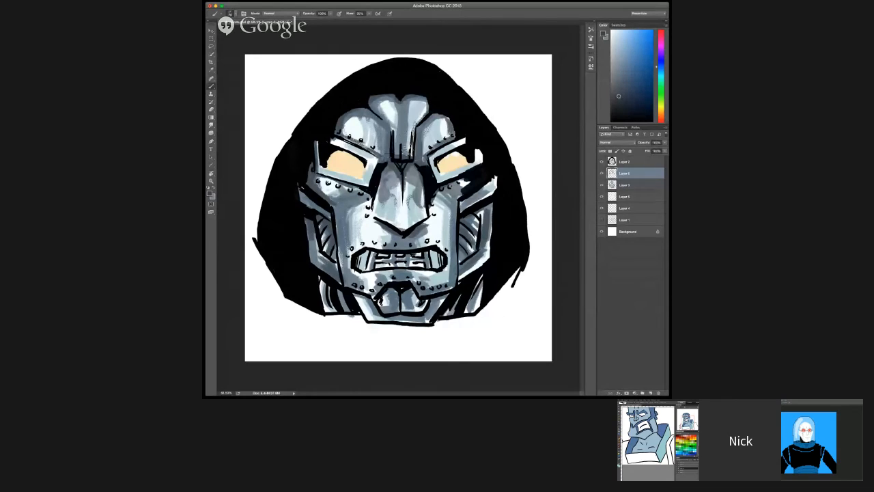
left_click_drag(613, 87, 634, 91)
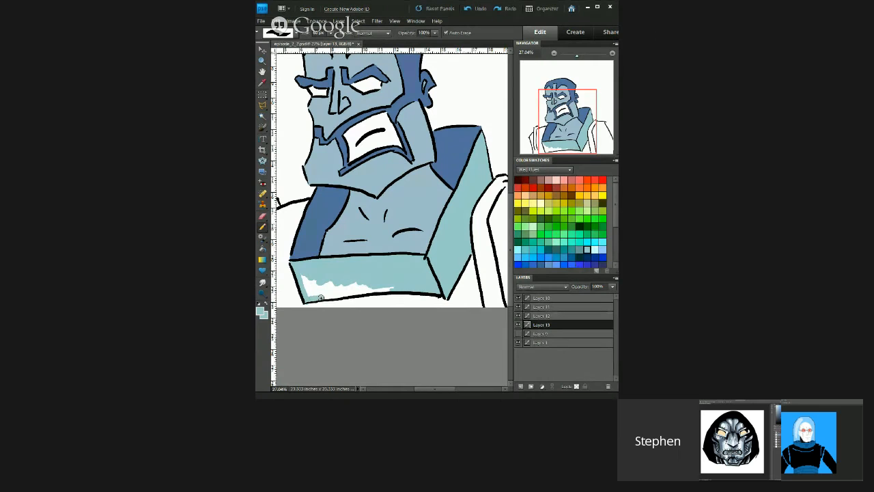
mouse_move(321, 298)
left_mouse_down()
mouse_move(387, 289)
mouse_move(332, 293)
left_mouse_up()
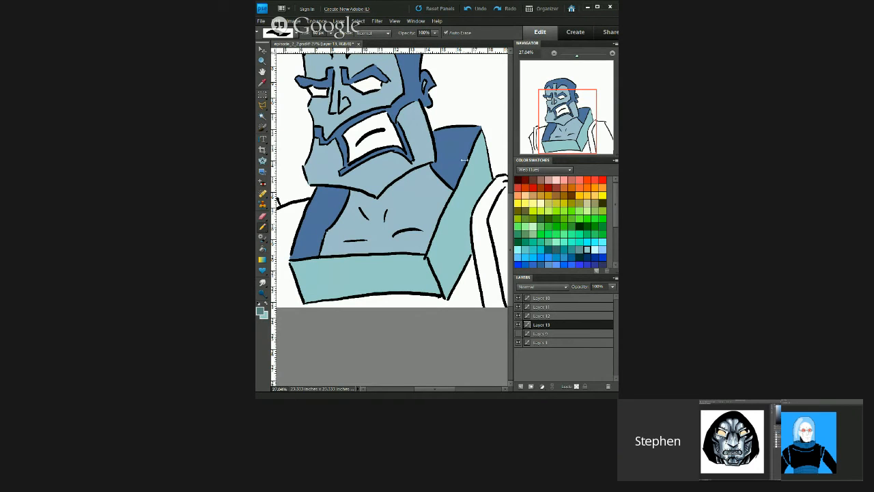
mouse_move(468, 187)
left_mouse_down()
mouse_move(457, 218)
mouse_move(475, 204)
mouse_move(465, 215)
mouse_move(474, 194)
mouse_move(467, 246)
left_mouse_up()
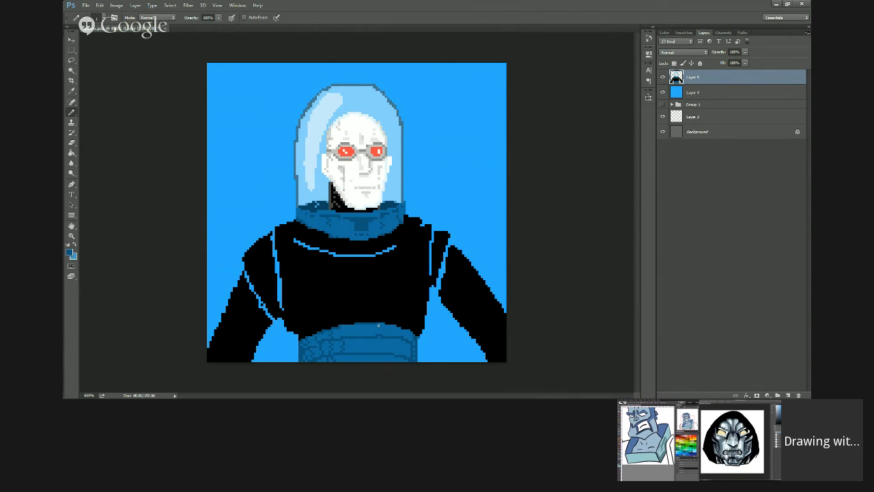
Step: Undo the last pixel stroke in the glass-helmet man's drawing and choose a brighter blue foreground colour
key("ctrl+z")
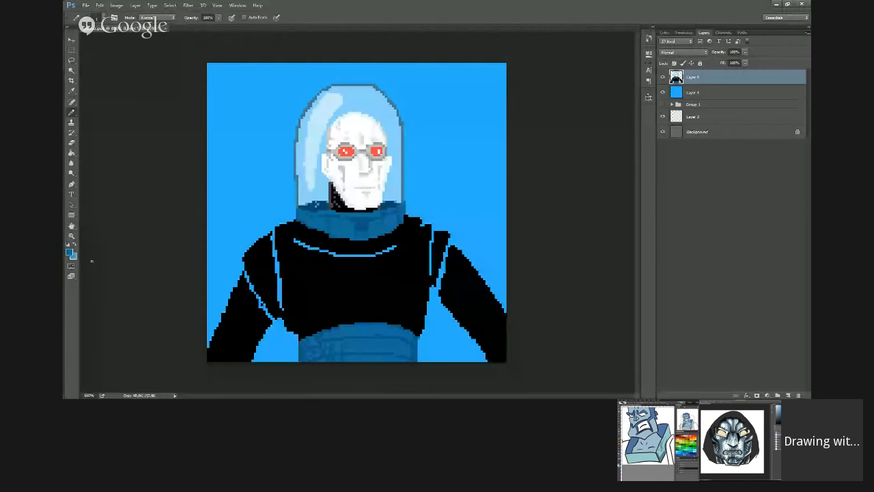
left_click(73, 254)
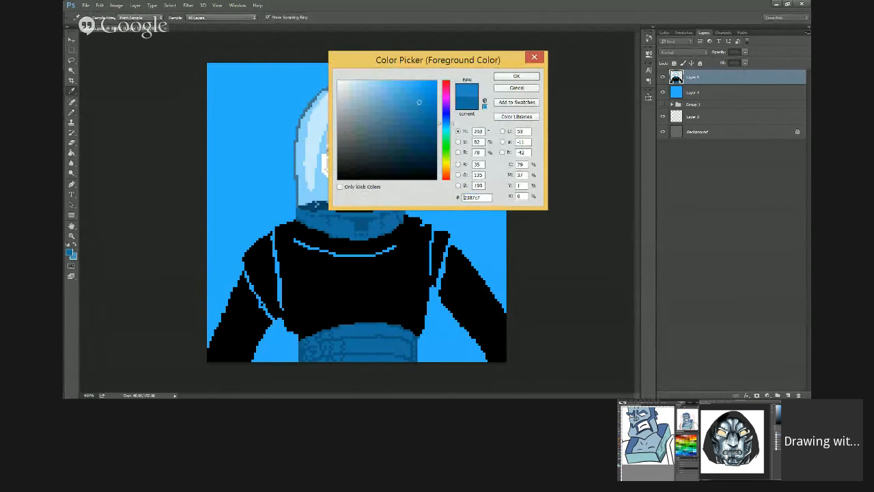
left_click(421, 94)
key("Return")
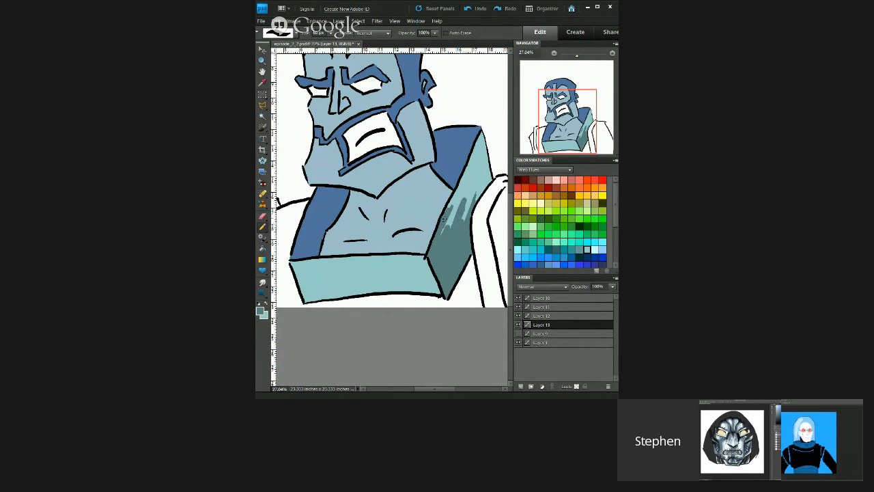
Step: Cover the bearded figure's collar side panel in darker teal, and shift the collar's front and side colours to grey
left_click_drag(450, 204, 446, 240)
mouse_move(467, 190)
left_mouse_down()
mouse_move(440, 241)
mouse_move(473, 196)
left_mouse_up()
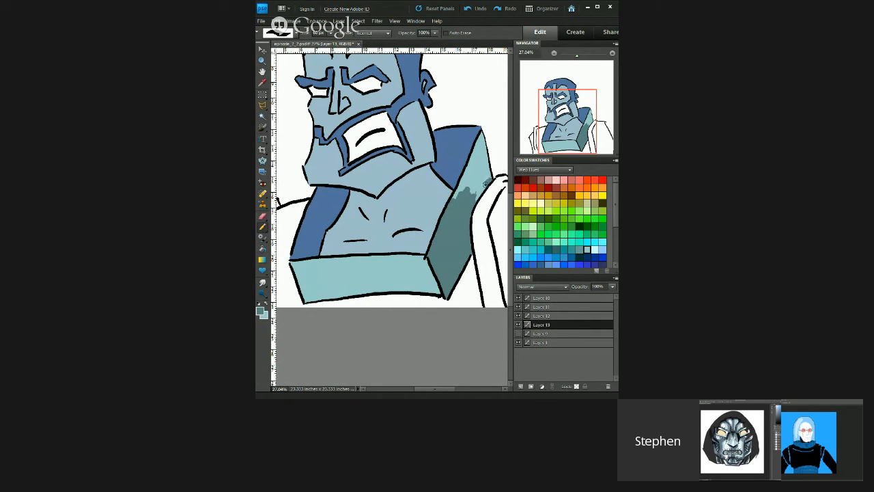
mouse_move(483, 188)
left_mouse_down()
mouse_move(454, 202)
mouse_move(472, 165)
left_mouse_up()
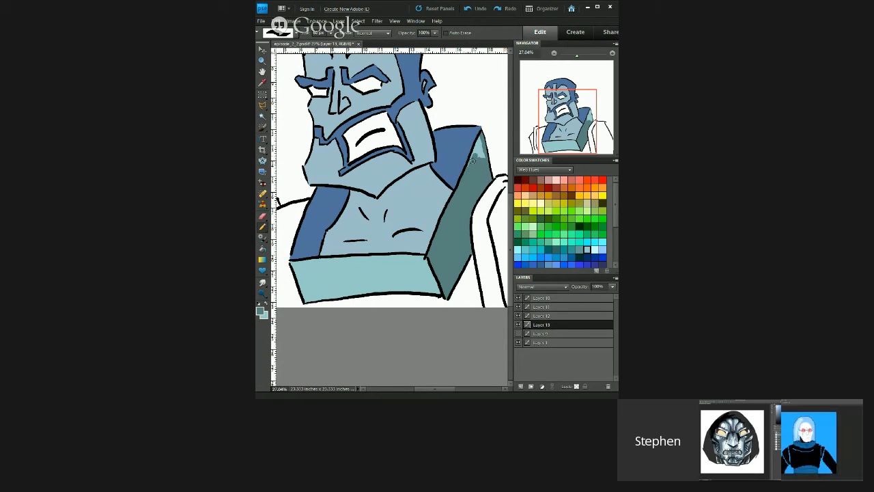
mouse_move(470, 162)
left_mouse_down()
mouse_move(479, 141)
mouse_move(485, 156)
left_mouse_up()
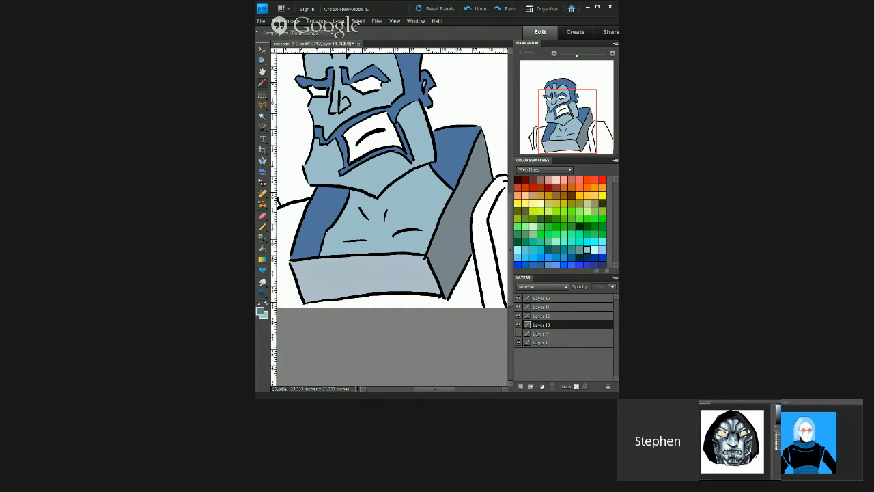
left_click(522, 97)
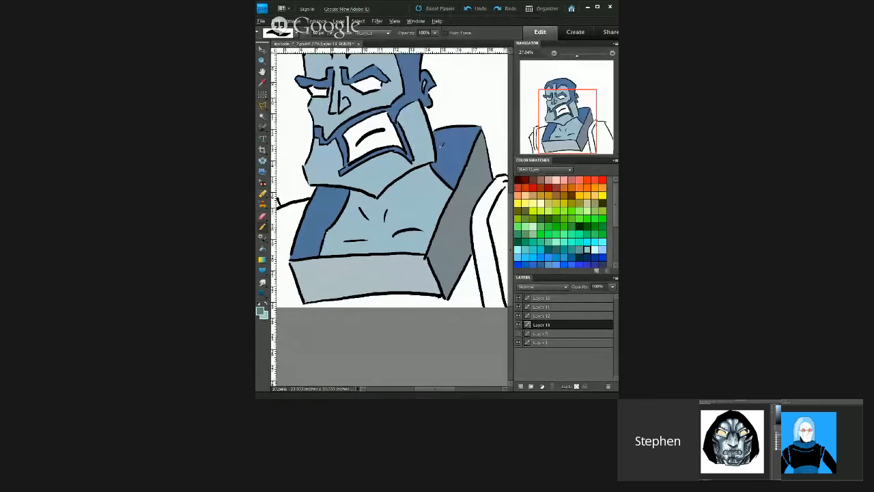
key("e")
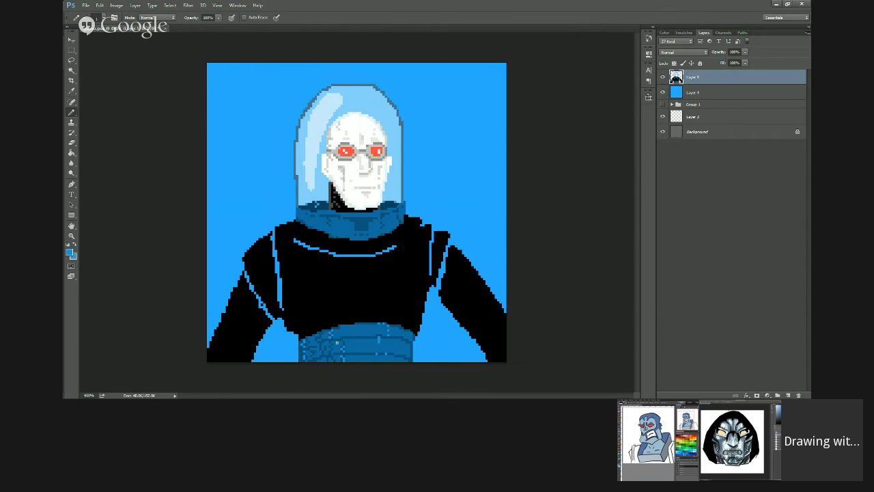
Step: Add lighter blue highlight pixels to the glass-helmet man's belt
left_click(333, 334, "alt")
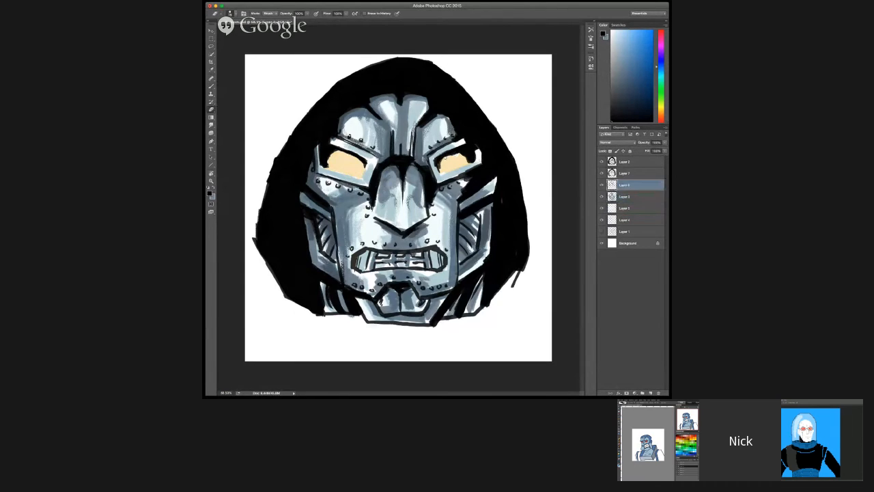
Step: Find the mask's eye-colour layer, Layer 4, sample the cream from the eyes and paint over the eye openings
left_click(620, 172)
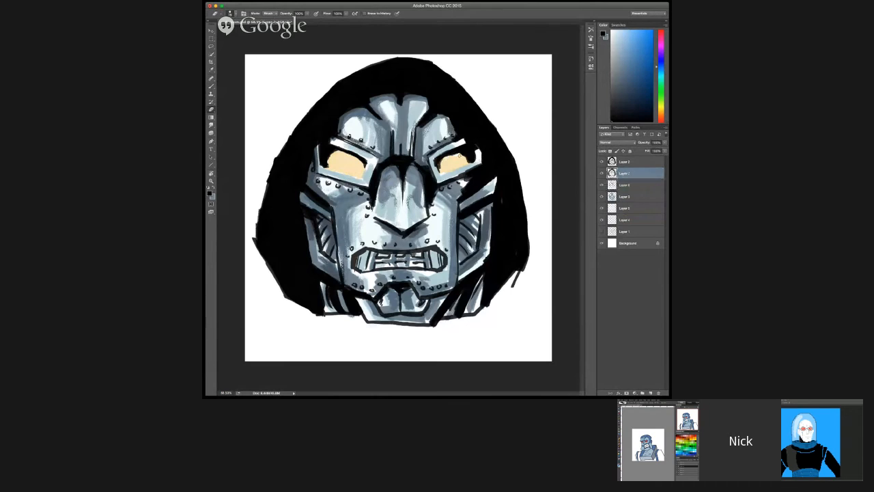
key("alt+bracketleft")
left_click(622, 197)
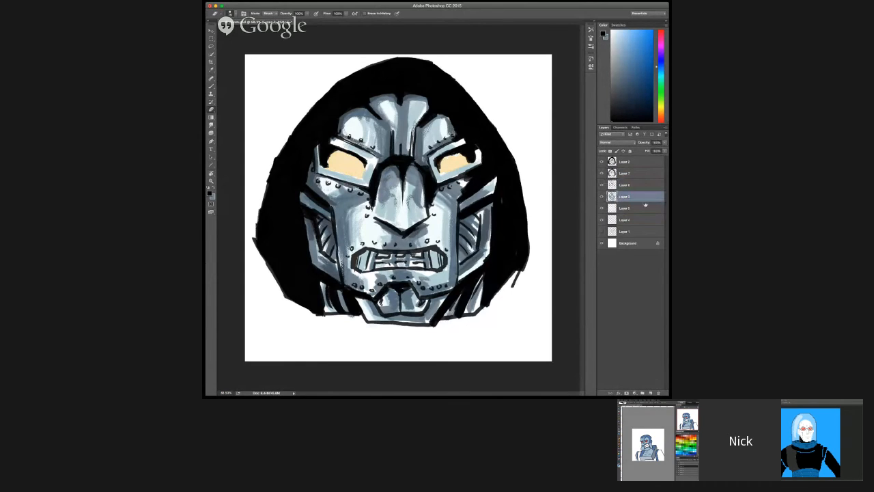
left_click(645, 206)
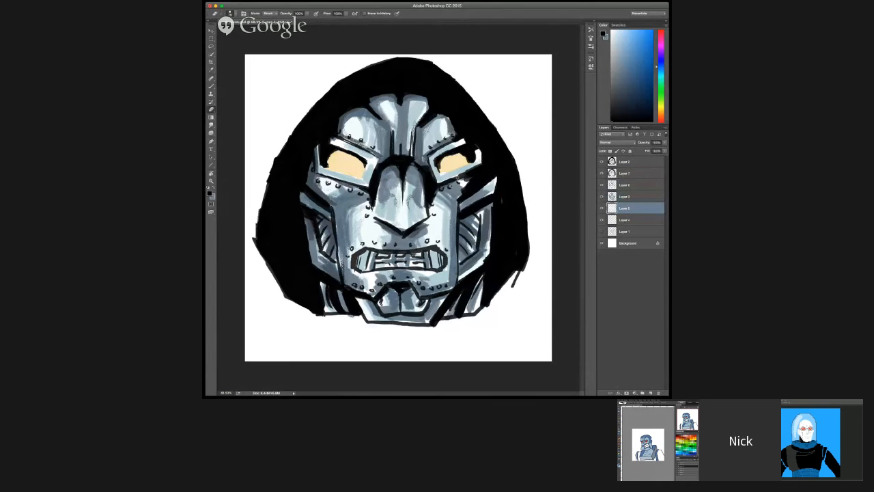
key("b")
left_click(623, 220)
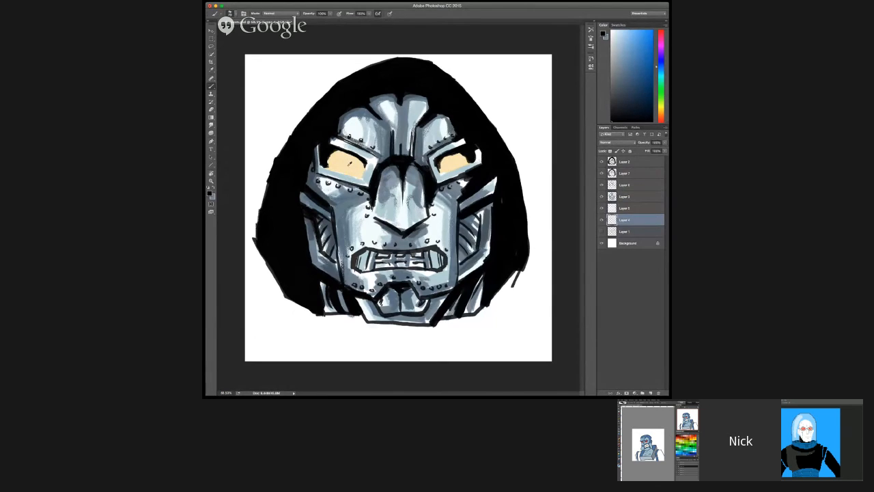
left_click(349, 162, "alt")
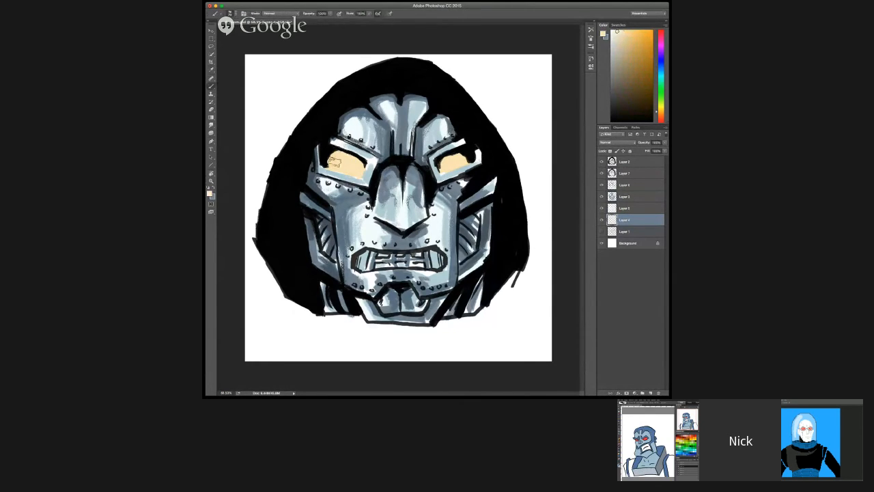
mouse_move(334, 160)
left_mouse_down()
mouse_move(339, 152)
mouse_move(356, 168)
mouse_move(335, 170)
mouse_move(358, 169)
left_mouse_up()
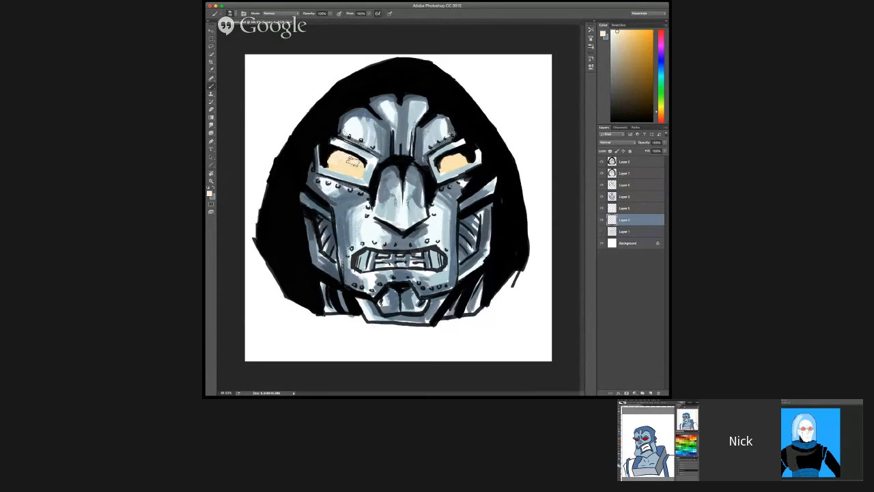
mouse_move(350, 163)
left_mouse_down()
mouse_move(359, 173)
mouse_move(348, 168)
left_mouse_up()
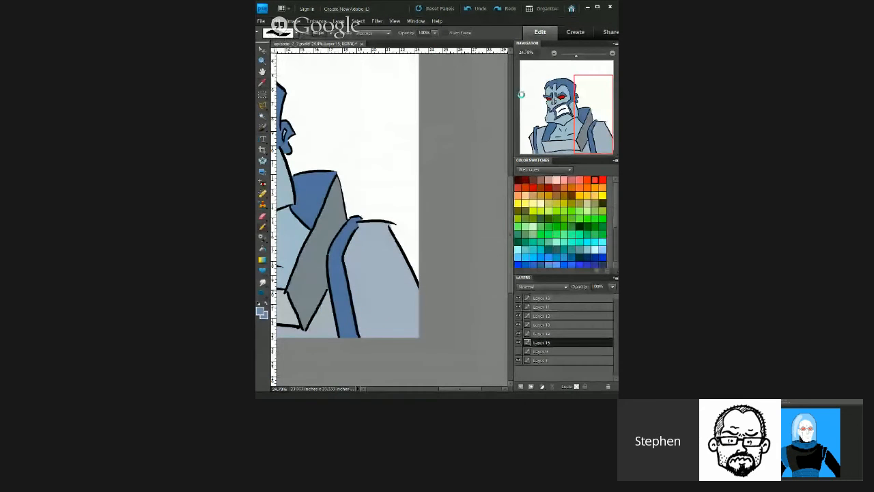
scroll(440, 220, "down", 7)
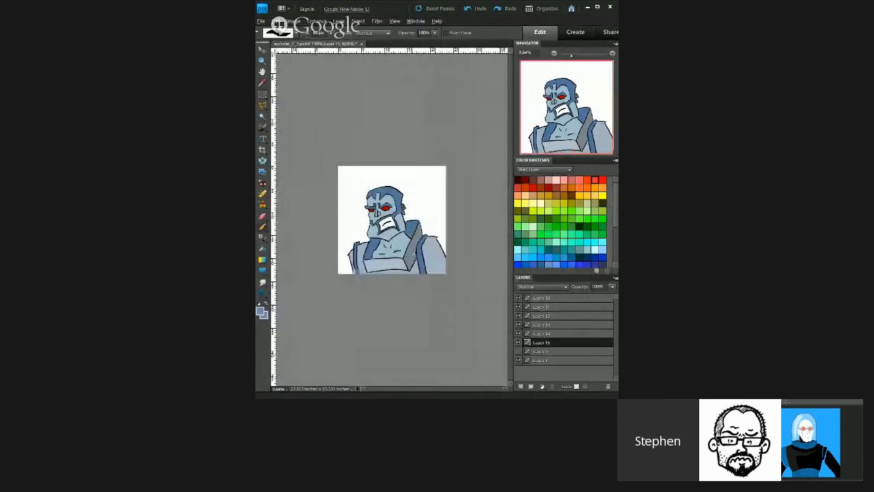
scroll(393, 323, "up", 6)
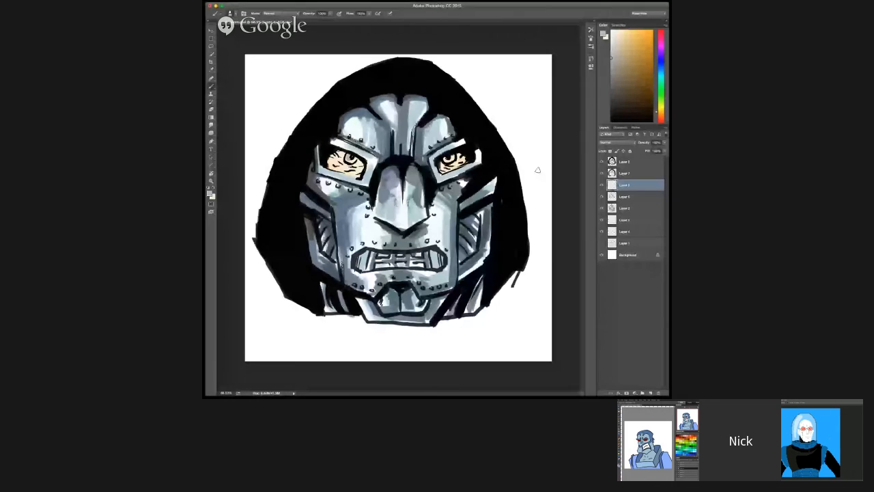
Step: Select the mask's shading layer below Layer 8 and add a new layer above it
left_click(633, 197)
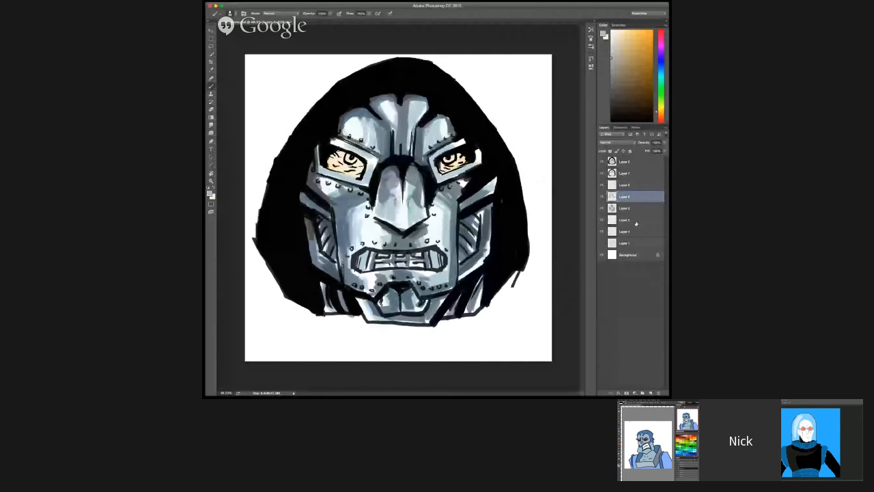
left_click(651, 393)
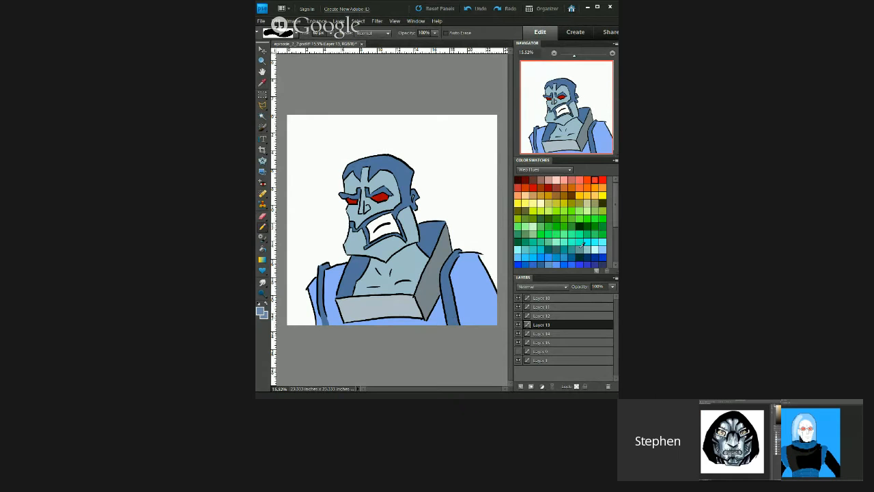
Step: Pick a grey-teal swatch for the bearded figure's drawing and add a new layer above the gradient background layer
left_click(579, 250)
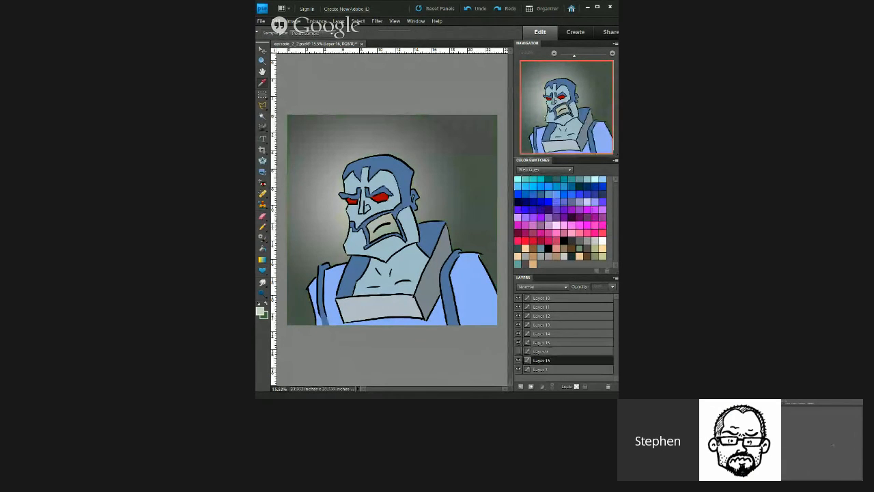
left_click(520, 387)
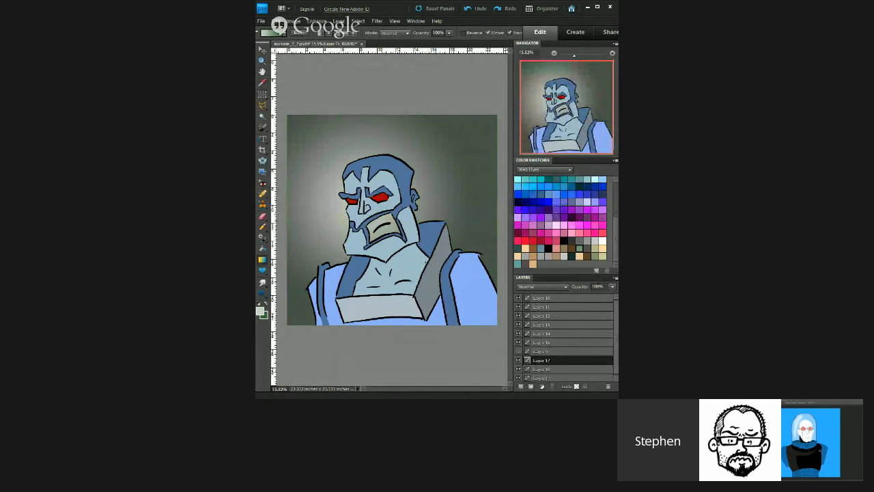
scroll(383, 251, "up", 2)
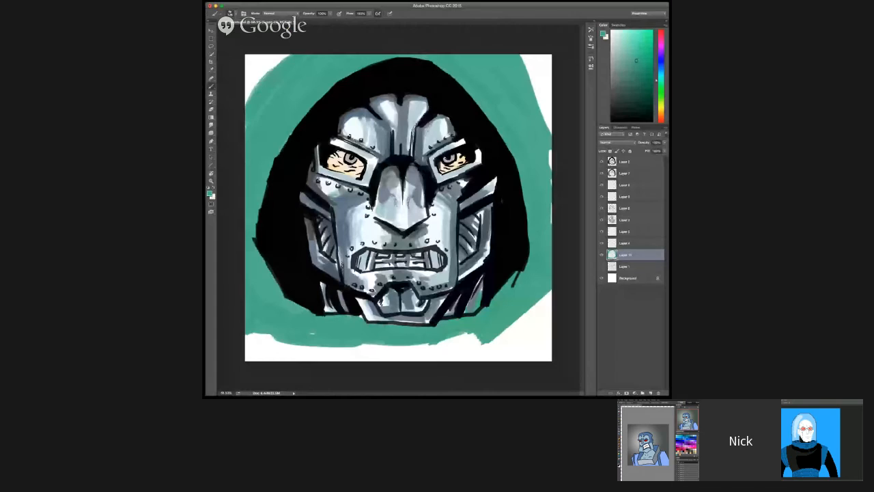
Step: Choose a more muted teal and paint it over the mask's background beside the hood's upper edge on Layer 10
left_click(631, 80)
left_click(628, 67)
left_click_drag(283, 67, 261, 95)
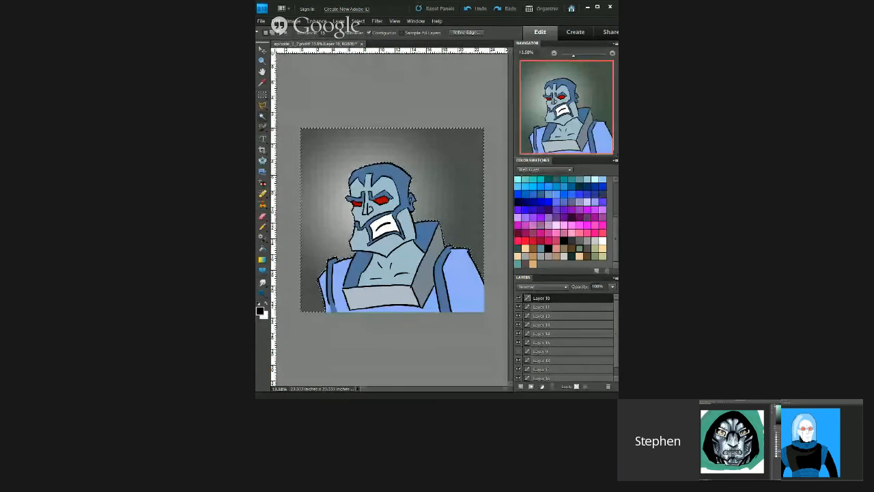
left_click_drag(261, 94, 285, 80)
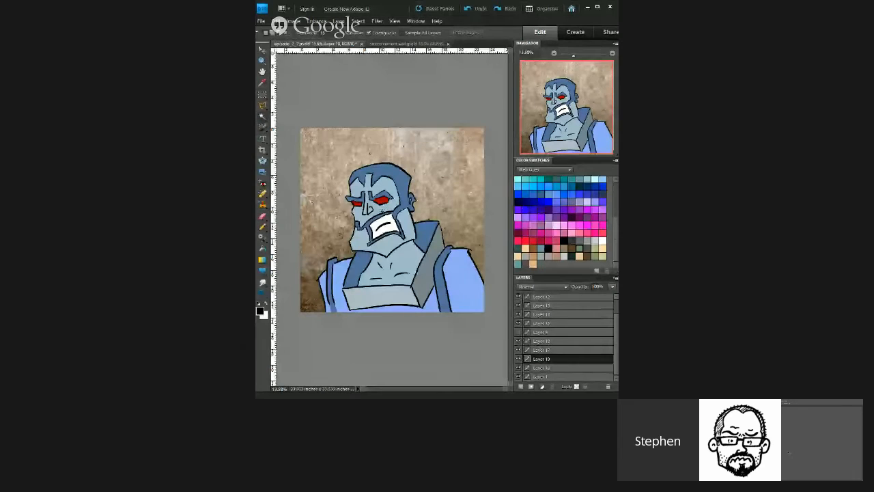
Step: Adjust the levels of the cement-wall texture on Layer 19 behind the bearded figure, try automatic levels, and change the layer's opacity
key("ctrl+l")
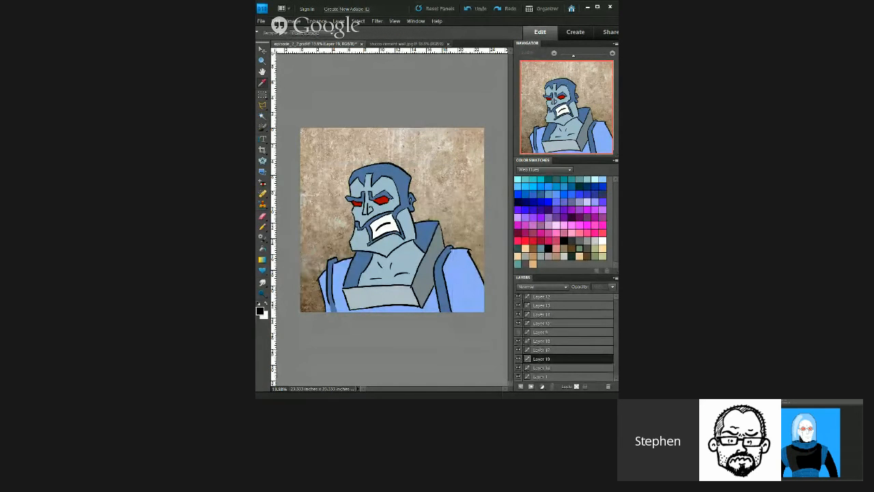
key("ctrl+shift+l")
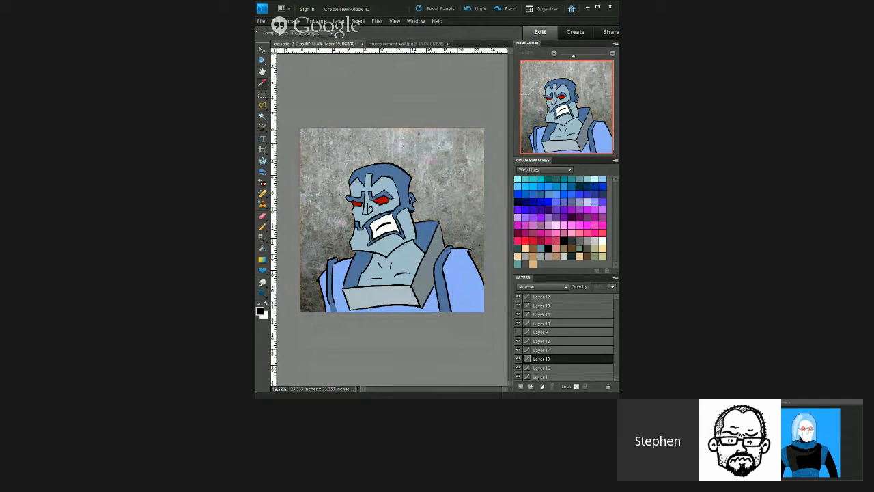
key("Escape")
left_click_drag(605, 287, 571, 286)
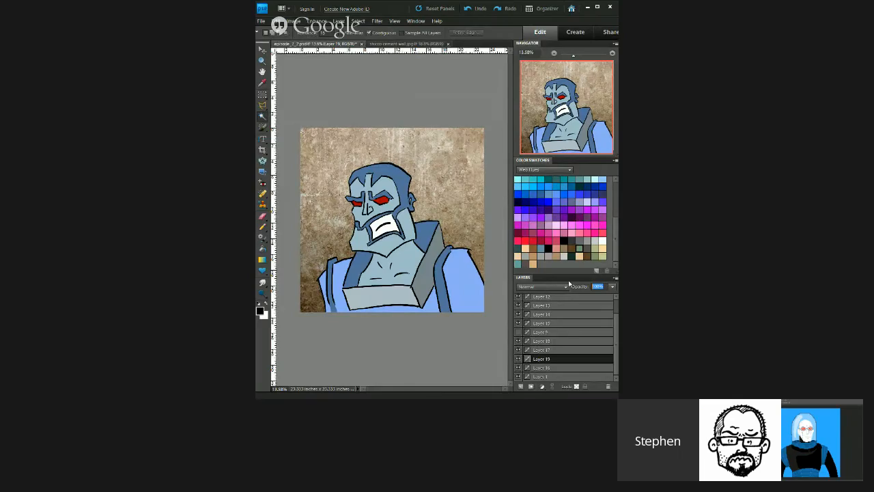
left_click_drag(569, 284, 556, 285)
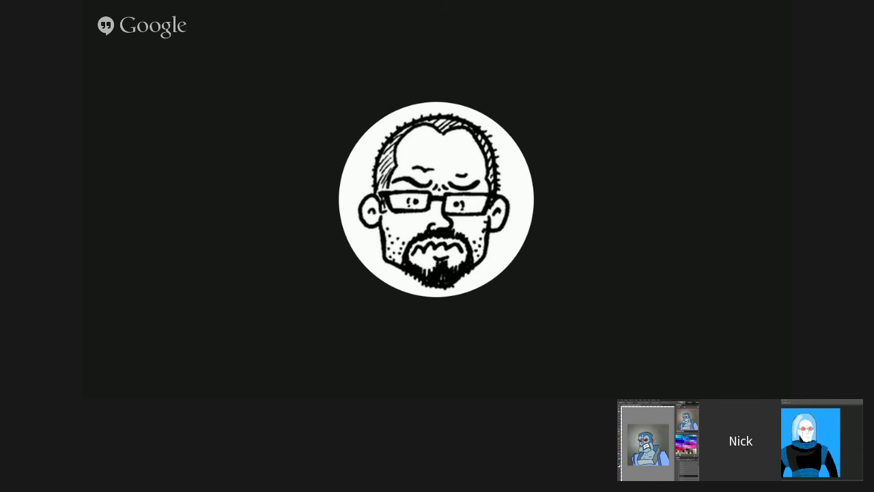
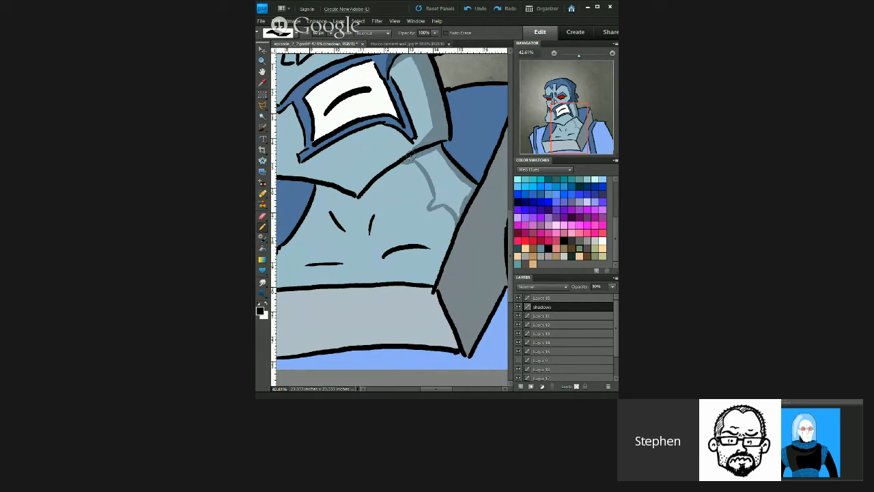
Step: Fill in the shadow shapes on the bearded figure's neck and add a new layer above Layer 11 in the mask drawing
mouse_move(407, 159)
left_mouse_down()
mouse_move(432, 204)
mouse_move(443, 200)
mouse_move(458, 216)
mouse_move(469, 186)
mouse_move(436, 150)
mouse_move(423, 156)
mouse_move(440, 162)
mouse_move(461, 194)
left_mouse_up()
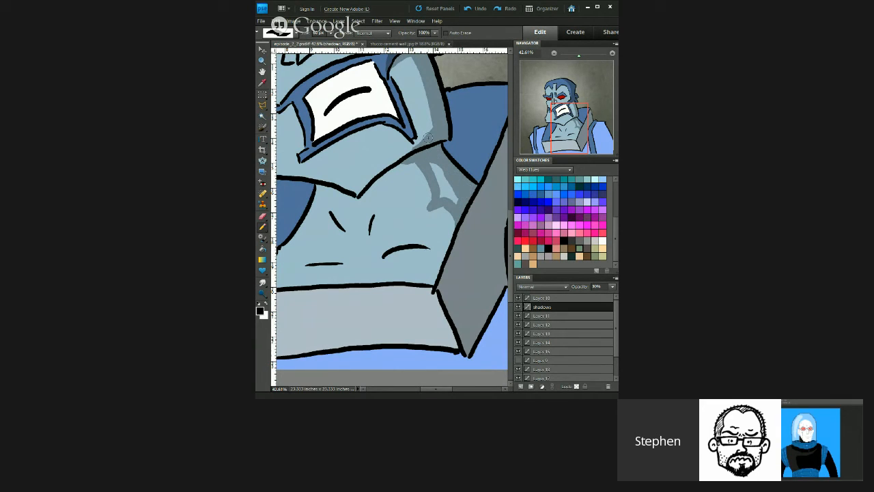
mouse_move(445, 158)
left_mouse_down()
mouse_move(454, 203)
mouse_move(450, 183)
mouse_move(463, 176)
mouse_move(433, 171)
mouse_move(446, 200)
mouse_move(436, 195)
mouse_move(425, 212)
mouse_move(448, 204)
mouse_move(419, 166)
left_mouse_up()
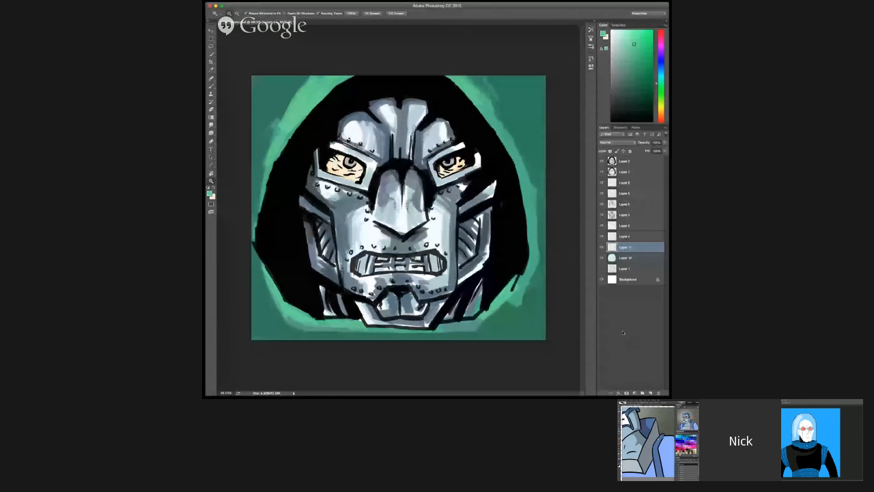
left_click(649, 393)
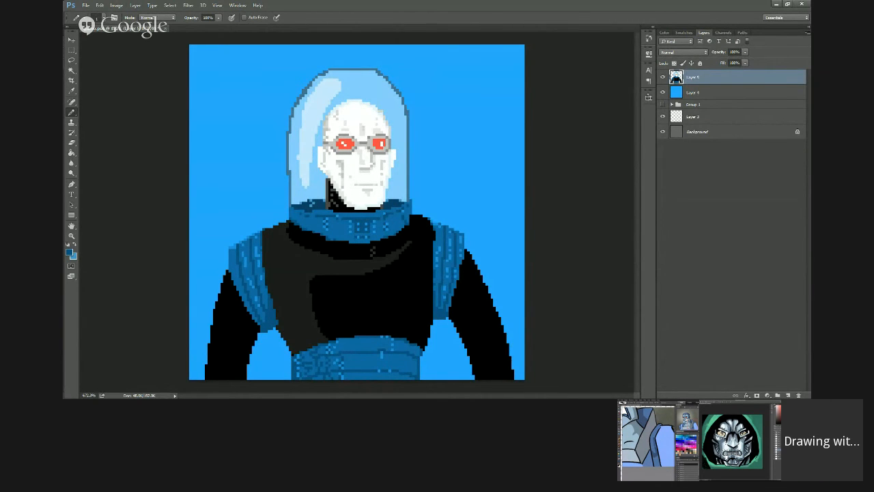
Step: Undo the last two pixel edits in the helmeted man's drawing and shade his cheek beneath the glasses
key("ctrl+alt+z")
key("ctrl+alt+z")
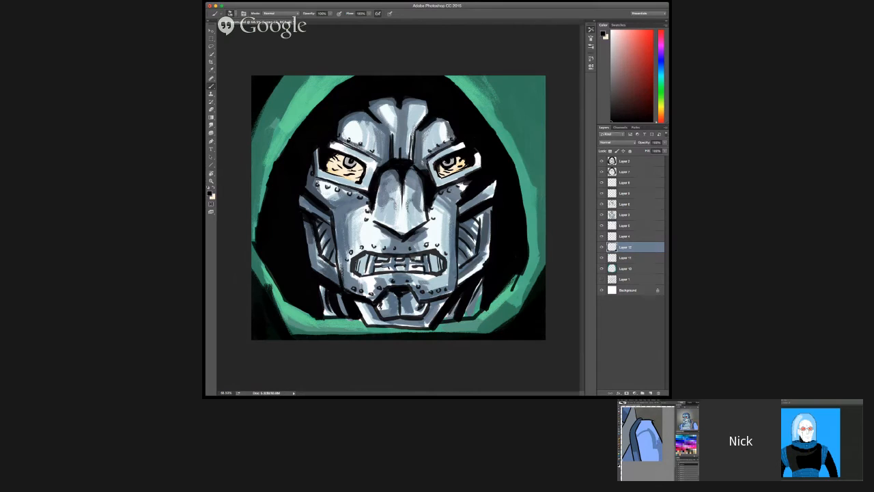
left_click(378, 14)
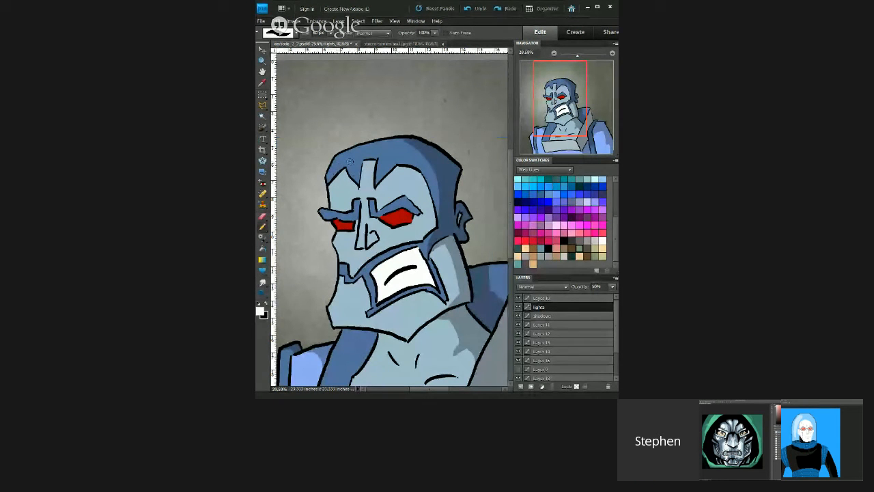
left_click_drag(349, 160, 337, 184)
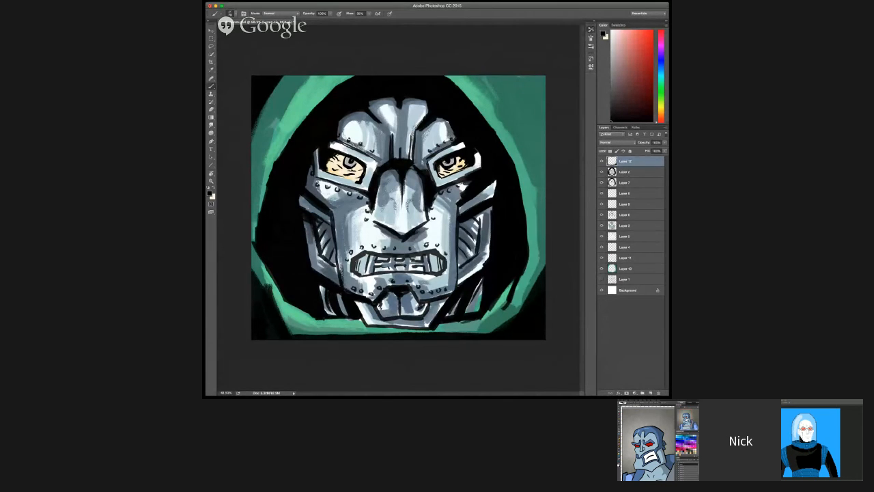
Step: Turn on airbrush build-up and paint black over the mask drawing's upper-right corner on Layer 12
left_click(378, 14)
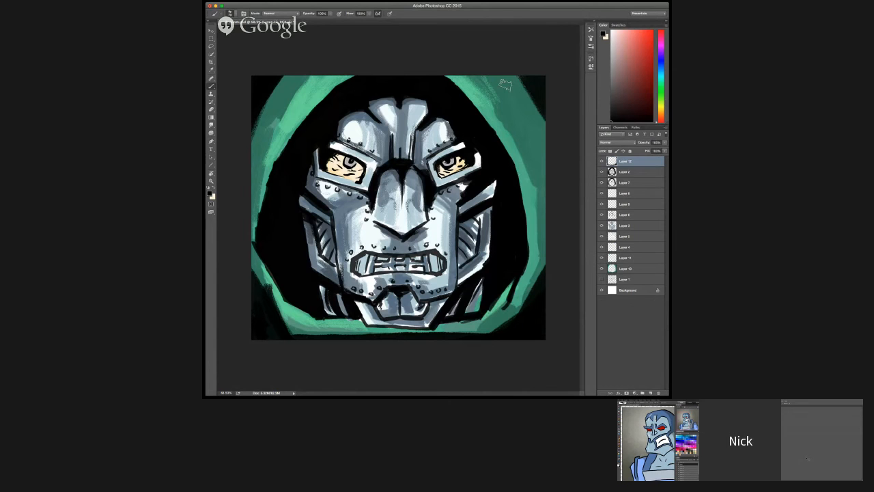
mouse_move(517, 116)
left_mouse_down()
mouse_move(512, 65)
mouse_move(519, 118)
mouse_move(520, 49)
mouse_move(515, 88)
mouse_move(534, 88)
mouse_move(506, 63)
mouse_move(523, 78)
left_mouse_up()
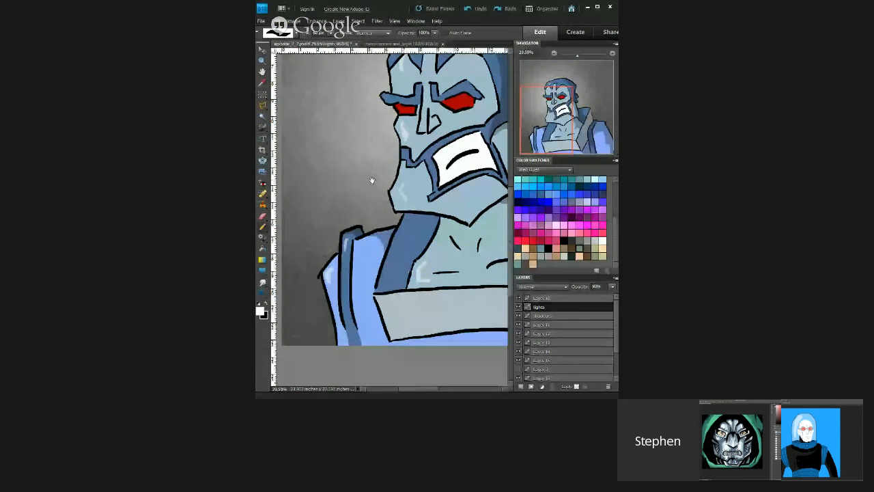
Step: Add light highlight strokes to the bearded figure's collar and to the side plate of the mask
left_click_drag(348, 243, 346, 262)
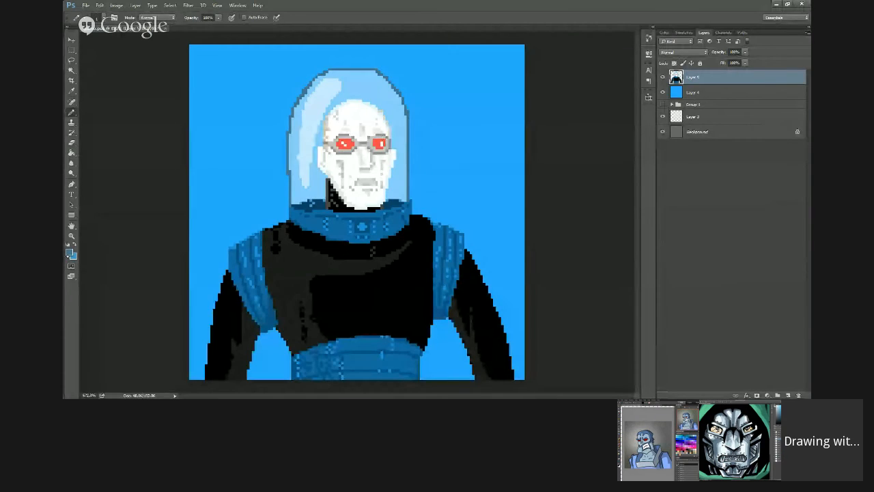
left_click(69, 252)
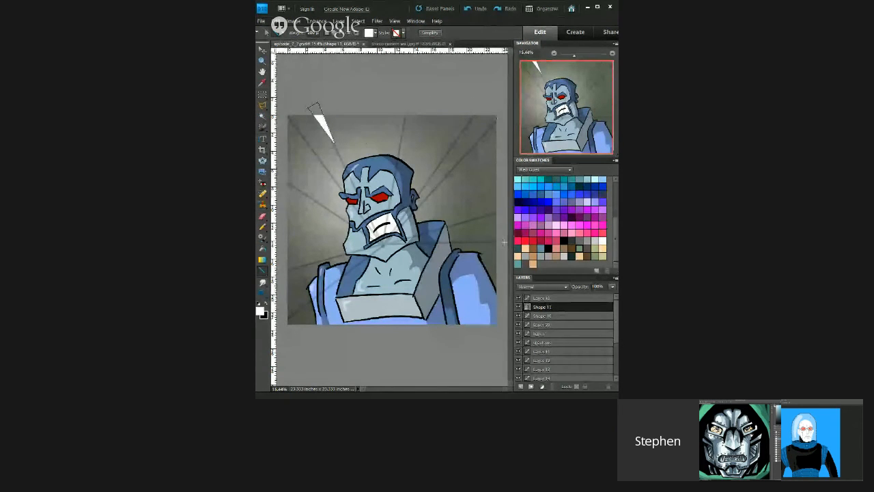
left_click_drag(505, 242, 474, 241)
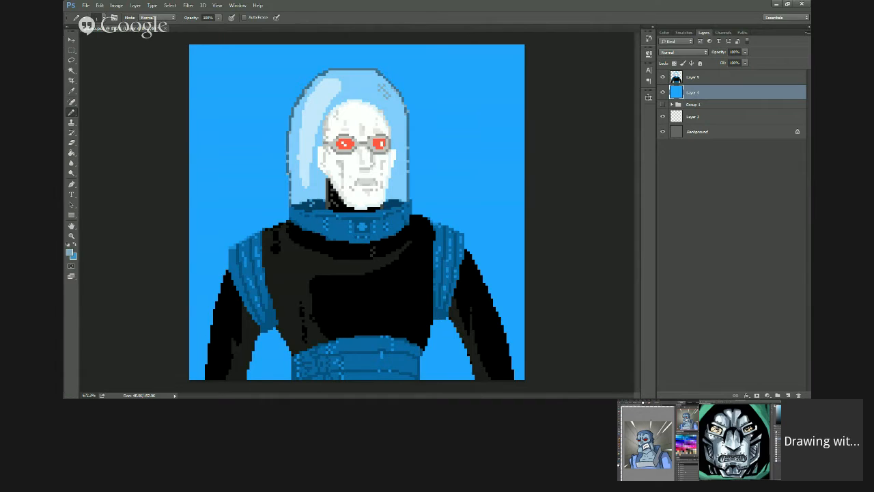
Step: Add a new layer above the blue background Layer 4 in the helmeted man's drawing
left_click(788, 395)
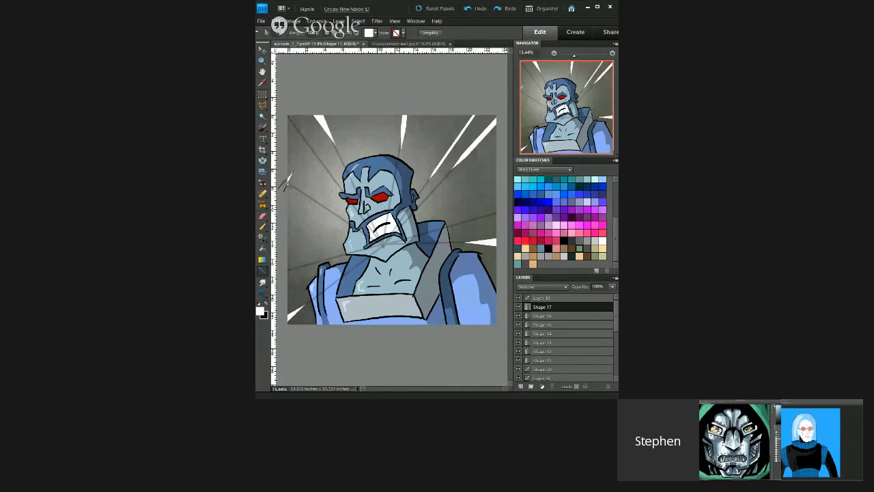
Step: Replace the last white line behind the bearded figure with 50 px wide streaks running inward from the canvas's left and right edges
key("ctrl+z")
left_click_drag(316, 33, 294, 34)
type("50")
key("Return")
left_click_drag(282, 183, 320, 206)
left_click_drag(284, 271, 323, 259)
left_click_drag(500, 211, 454, 224)
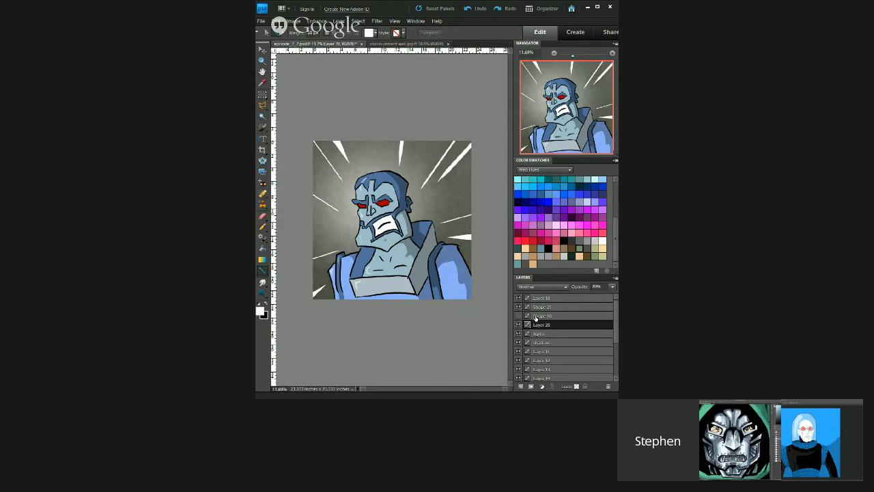
left_click(535, 318, "shift")
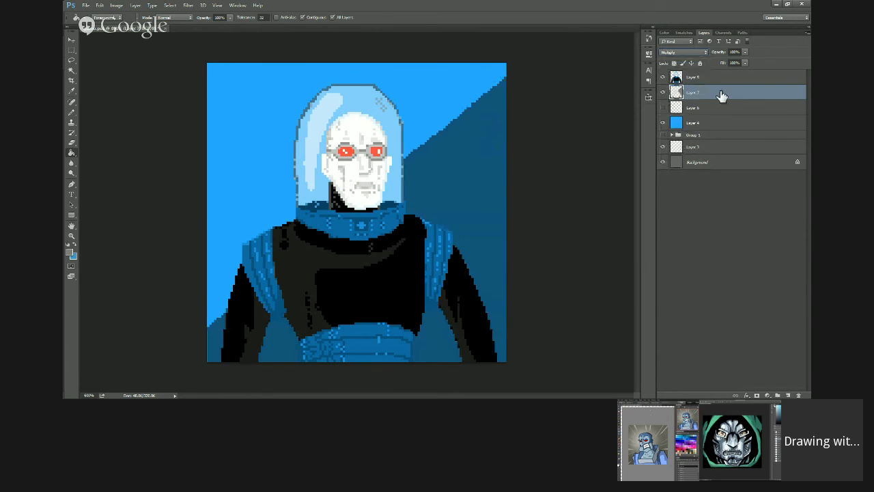
Step: Lower the fill of the diagonal shadow on Layer 7 to 64% and select the helmeted man's layer for erasing
left_click(745, 63)
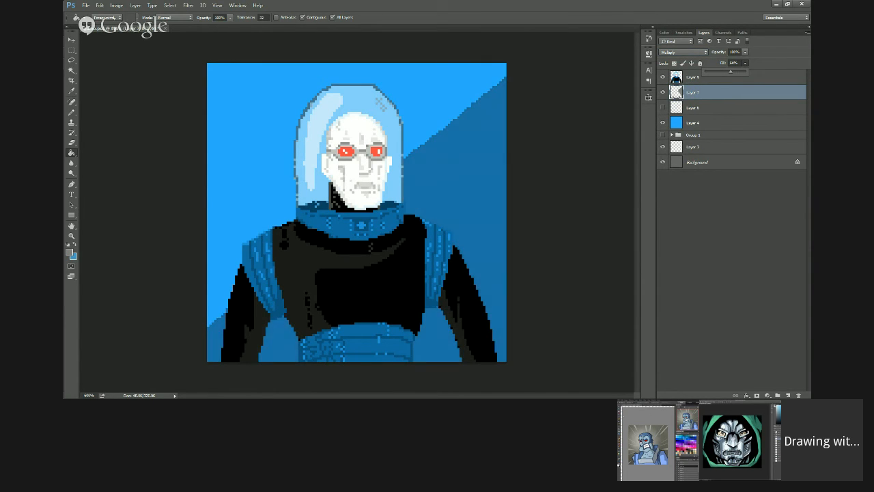
left_click(722, 78)
key("e")
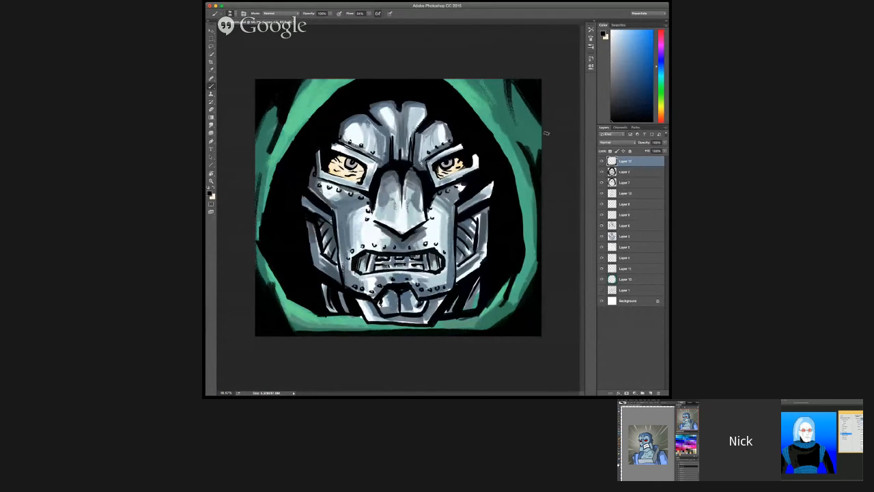
Step: Paint black along the outer edge of the green cloak in the mask drawing's upper-right corner on Layer 12
left_click_drag(511, 78, 555, 146)
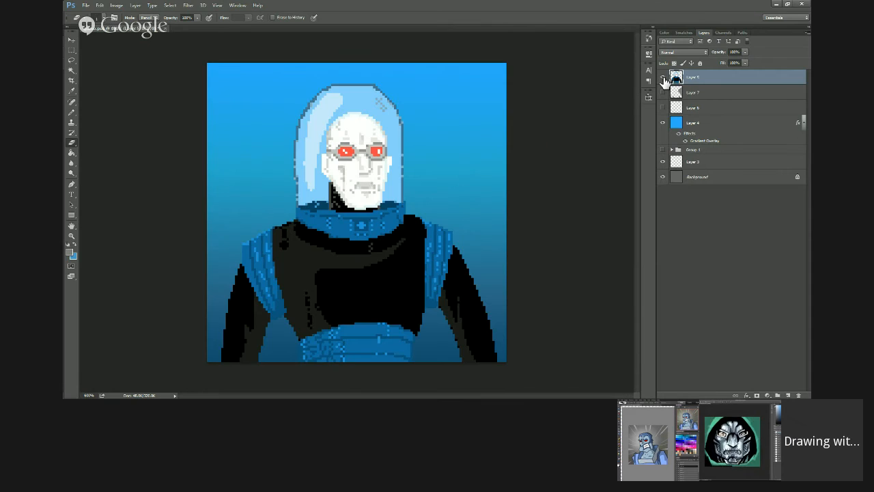
Step: Check the pixel drawing with its top layer hidden and shown, and pencil background strokes on both sides of the helmet on Layer 8
left_click(663, 78)
left_click(663, 78)
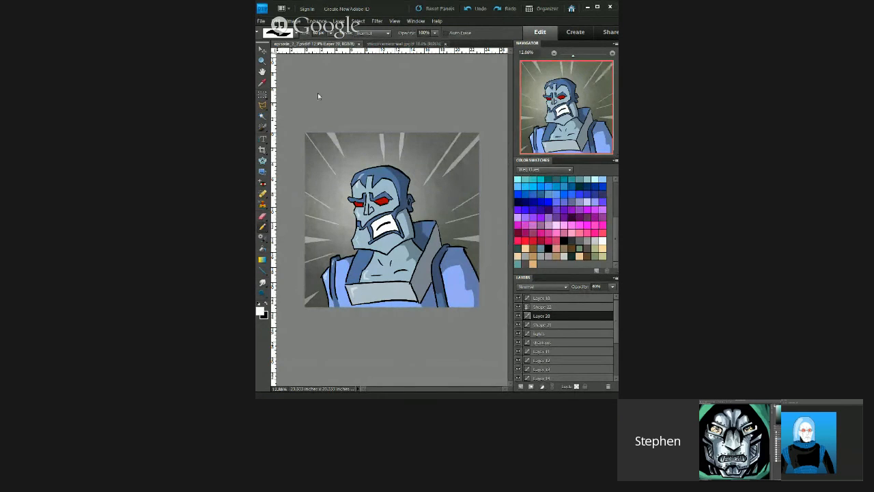
key("b")
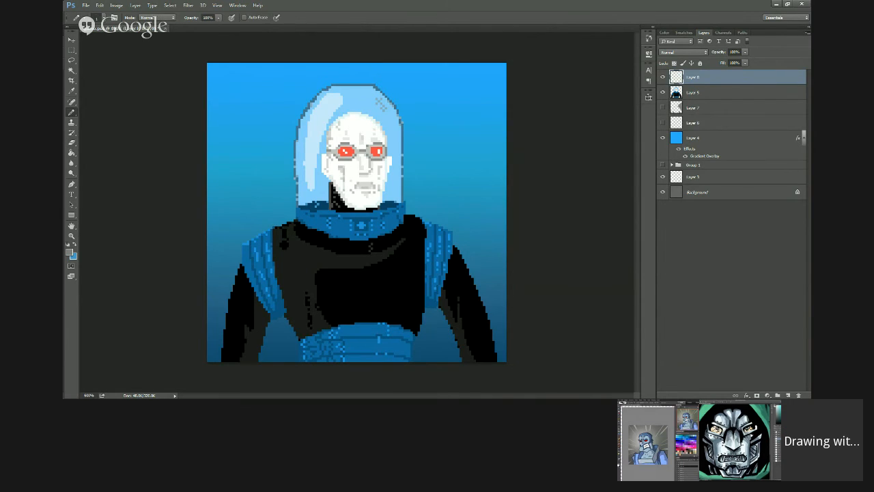
left_click_drag(424, 131, 433, 124)
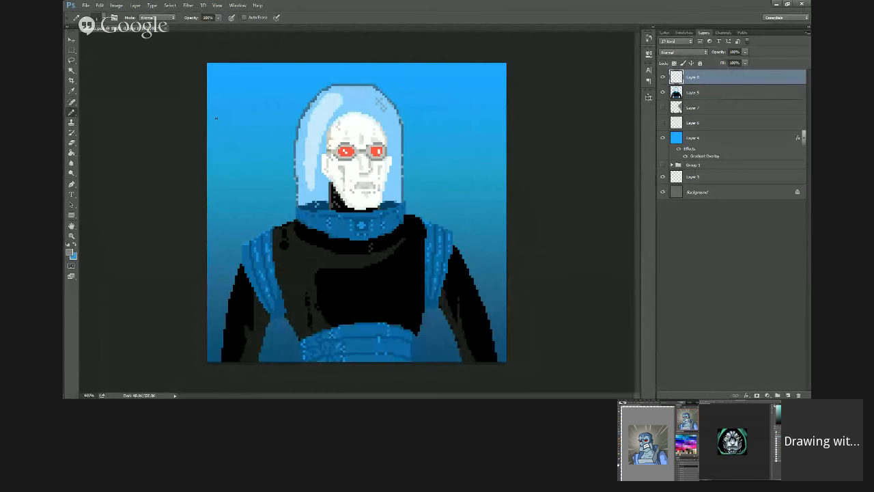
mouse_move(240, 198)
left_mouse_down()
mouse_move(250, 172)
mouse_move(243, 139)
mouse_move(254, 122)
left_mouse_up()
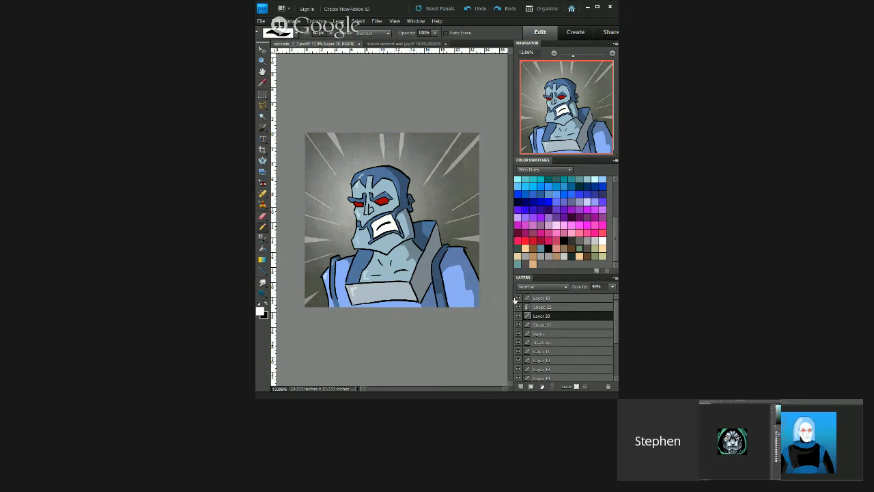
Step: Compare the bearded figure with and without its black line-art layer
left_click(518, 299)
left_click(517, 299)
left_click(517, 299)
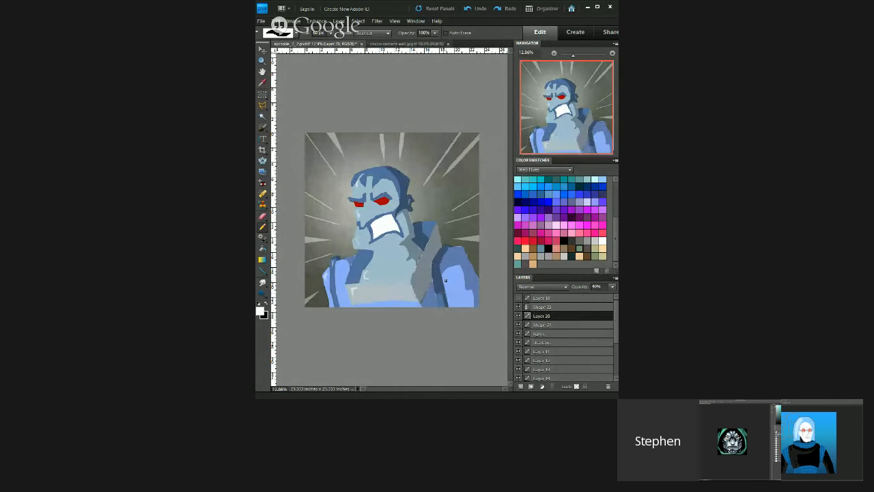
left_click(518, 299)
left_click(518, 298)
left_click(518, 298)
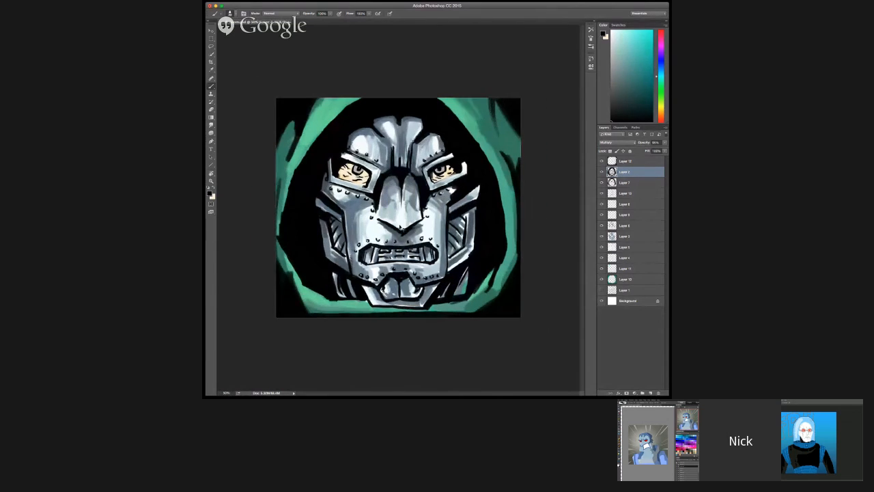
key("super+equal")
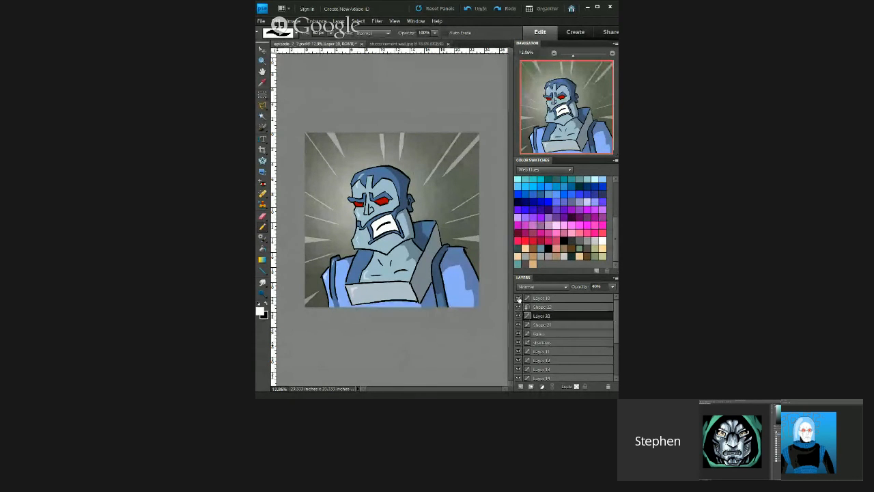
left_click(518, 298)
left_click(518, 299)
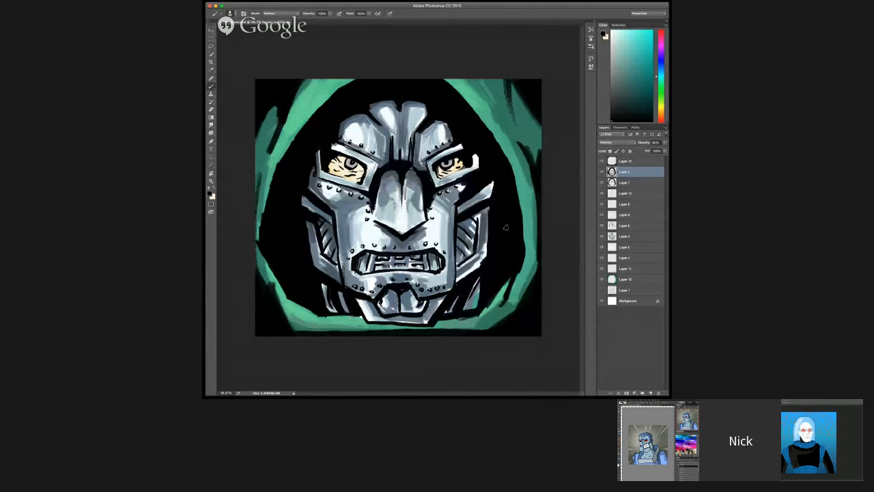
key("super+minus")
key("super+minus")
key("super+minus")
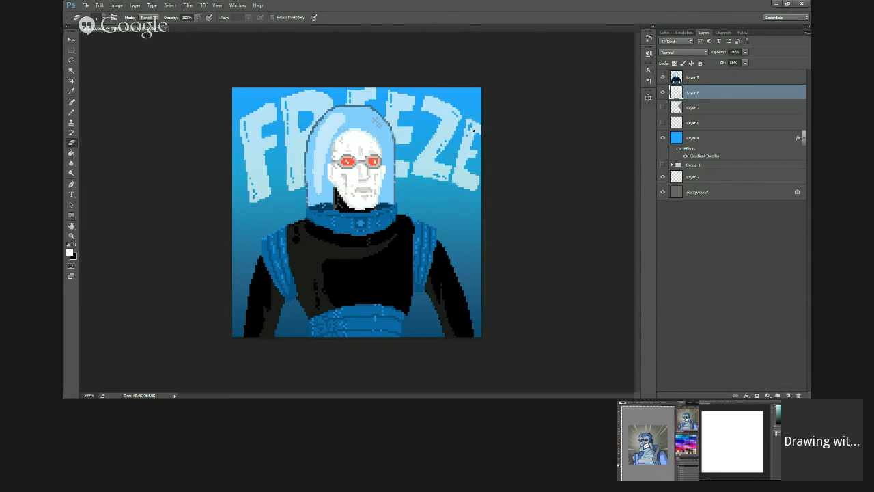
Step: Pencil small "MR" lettering above the FREEZE title and begin sketching a head on the blank canvas's Layer 1
key("b")
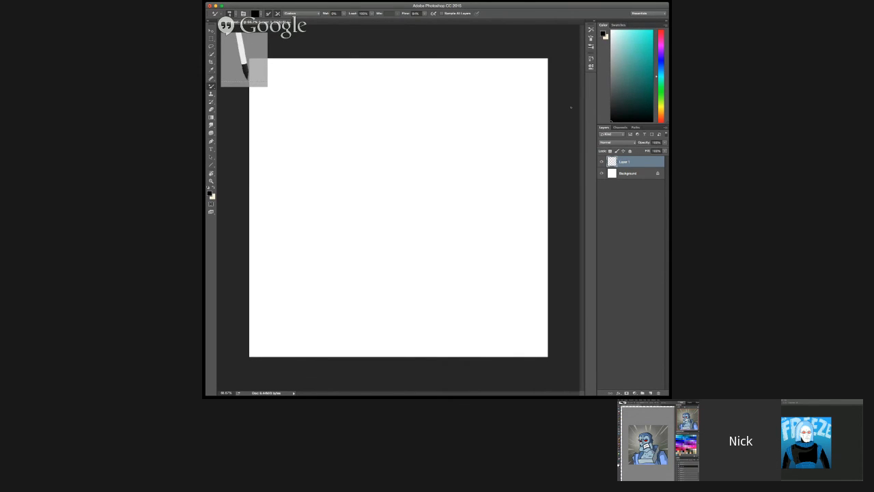
left_click_drag(362, 141, 367, 199)
mouse_move(359, 143)
left_mouse_down()
mouse_move(369, 142)
mouse_move(368, 199)
left_mouse_up()
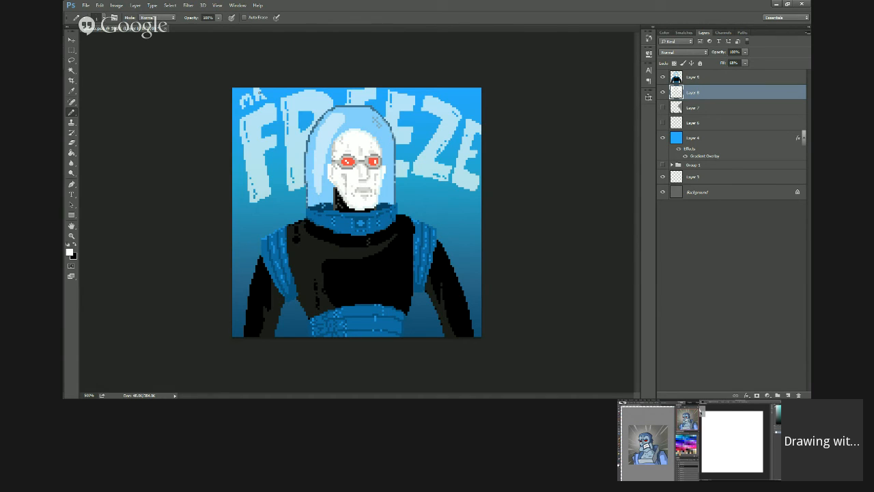
key("e")
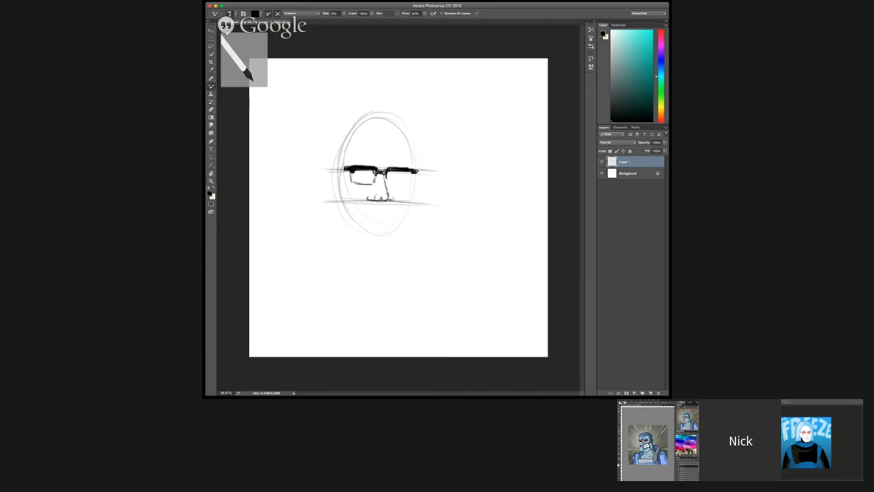
Step: Sketch the rectangular lens frame of the glasses and draw both eyebrows above it
left_click_drag(375, 180, 355, 183)
left_click_drag(353, 176, 353, 183)
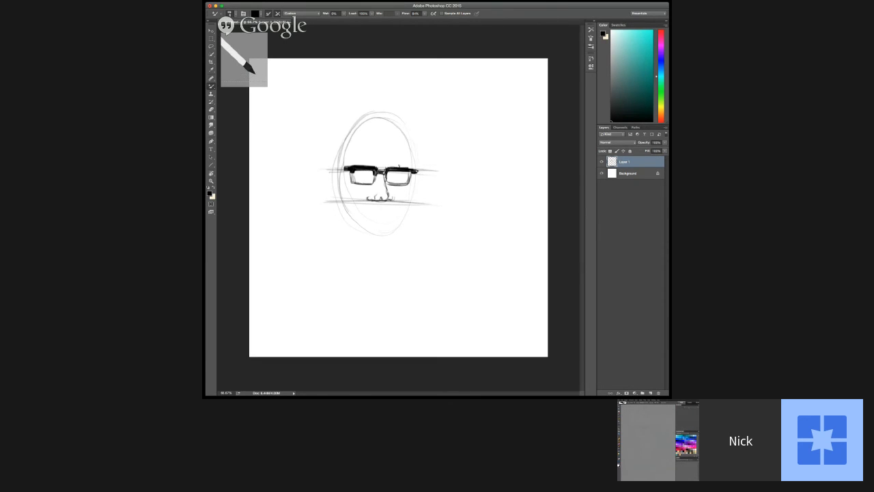
left_click_drag(355, 164, 410, 166)
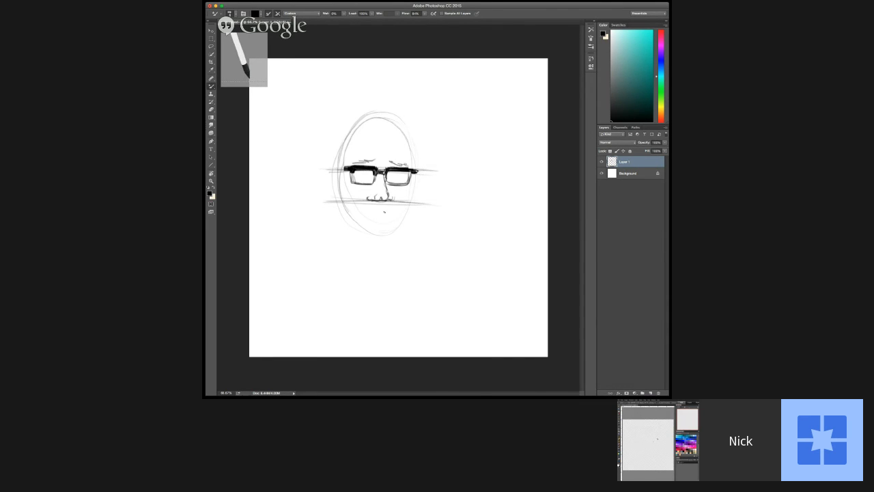
Step: Erase the horizontal construction lines around the nose of the sketched head
key("e")
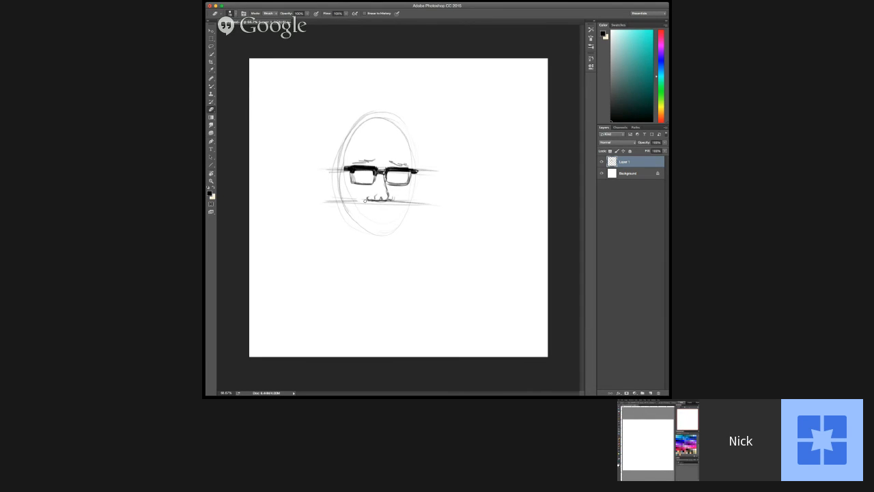
mouse_move(359, 198)
left_mouse_down()
mouse_move(341, 201)
mouse_move(432, 204)
left_mouse_up()
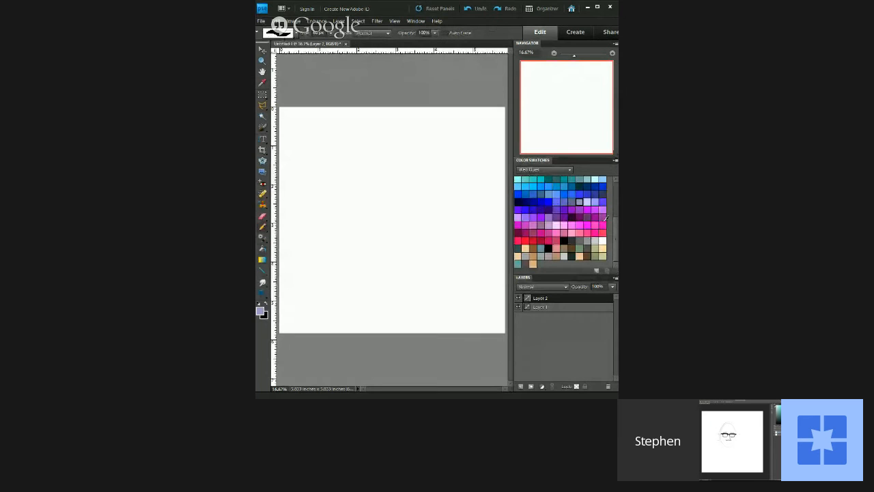
Step: Pick a grey-teal swatch and sketch circles and a curved outline for a new figure on Layer 2 of the blank drawing
left_click_drag(615, 234, 616, 216)
left_click(580, 212)
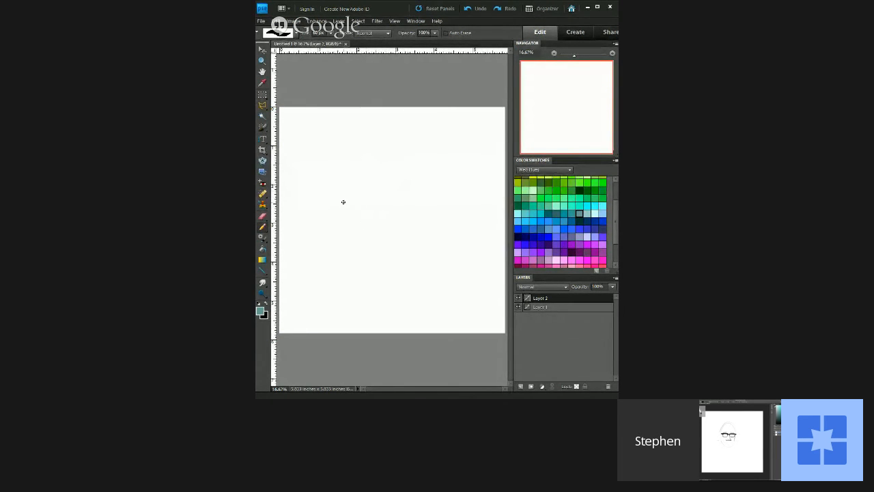
left_click_drag(361, 209, 344, 196)
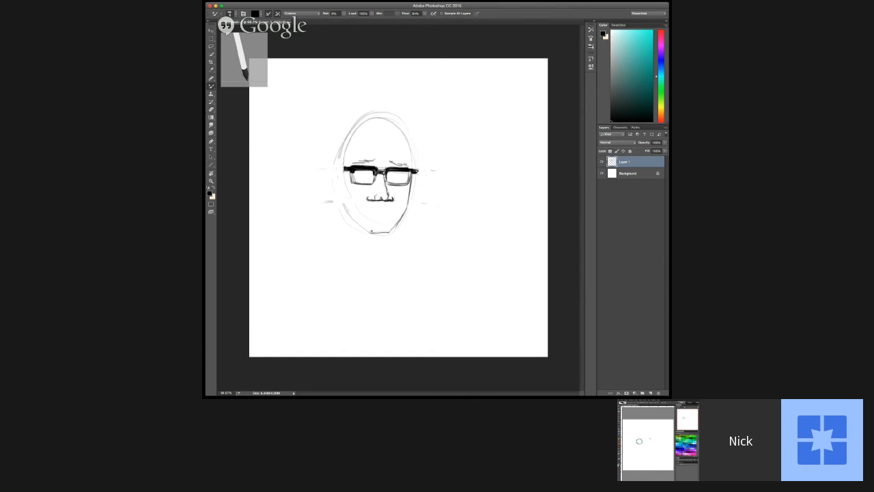
mouse_move(372, 232)
left_mouse_down()
mouse_move(388, 231)
mouse_move(353, 219)
mouse_move(343, 186)
mouse_move(352, 219)
mouse_move(371, 234)
mouse_move(400, 217)
left_mouse_up()
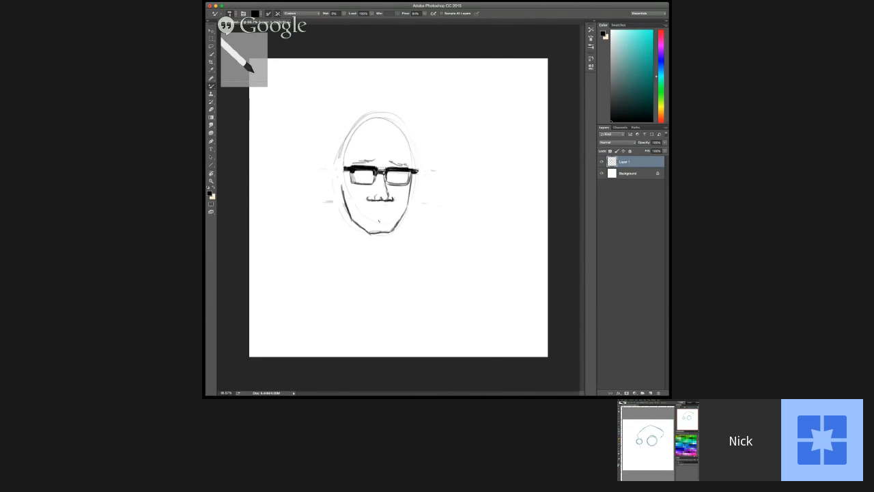
Step: Draw both pupils inside the glasses and rough in the mouth area beneath the nose
left_click_drag(351, 172, 353, 182)
left_click_drag(362, 175, 394, 175)
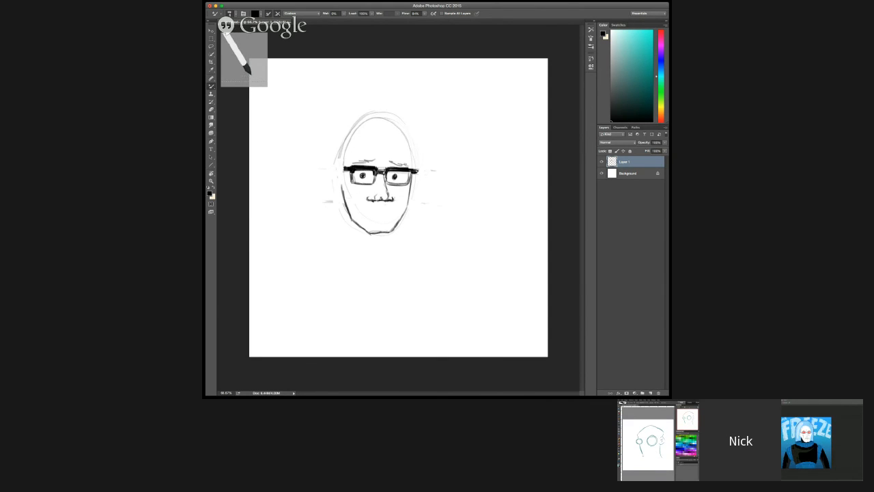
key("super+plus")
key("super+plus")
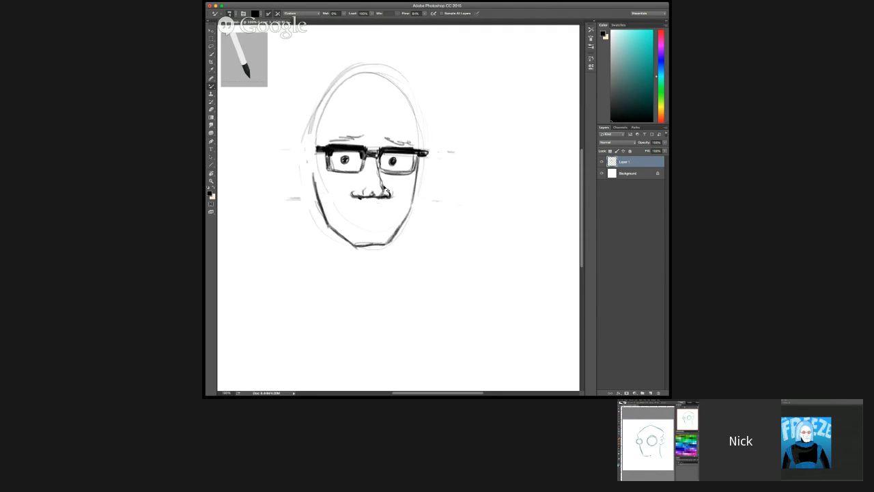
left_click_drag(355, 206, 381, 214)
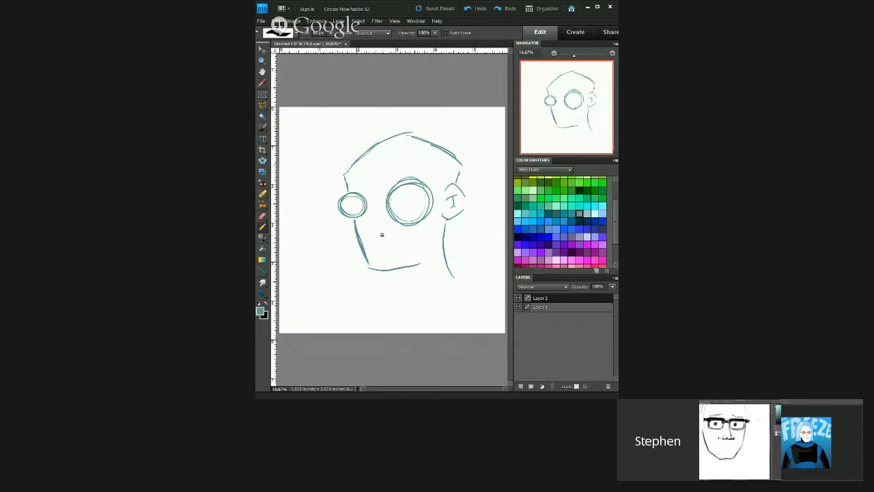
Step: Redraw the teal head's lower jaw line and sketch the neck beneath it
key("ctrl+z")
mouse_move(376, 272)
left_mouse_down()
mouse_move(413, 257)
mouse_move(420, 289)
left_mouse_up()
key("ctrl+z")
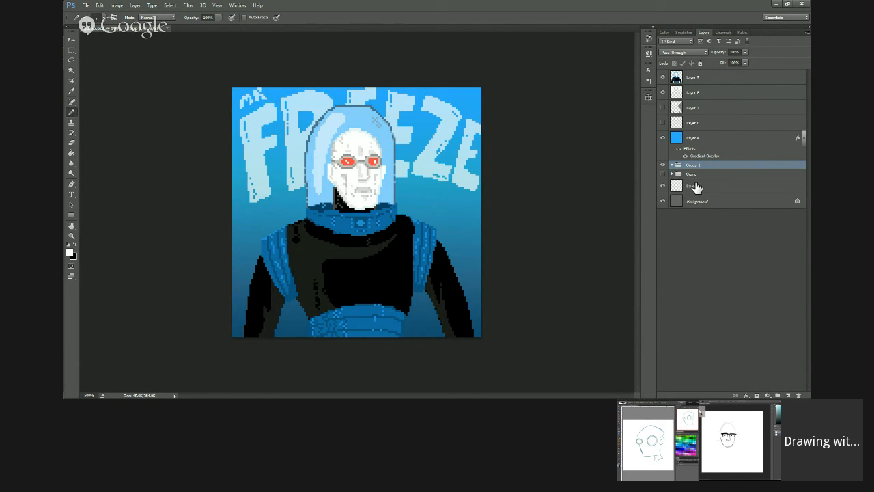
Step: Rename the layer group holding the FREEZE artwork as Mr Freeze
double_click(691, 165)
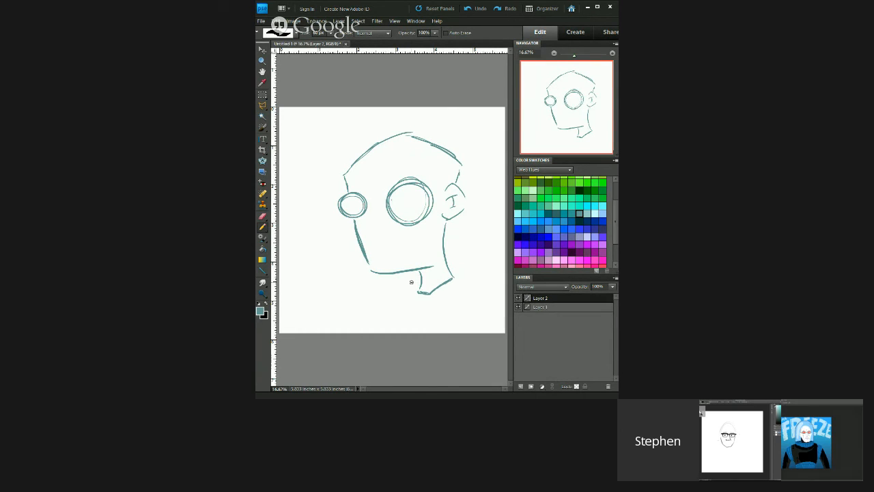
Step: Sketch the nose between the round eyes and a frowning mouth on the teal head
left_click_drag(371, 221, 373, 232)
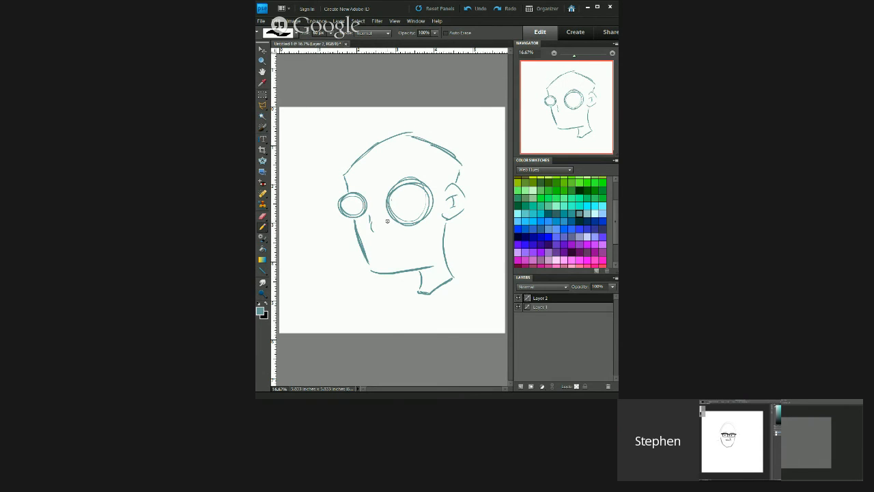
left_click_drag(373, 216, 387, 230)
left_click_drag(378, 250, 410, 239)
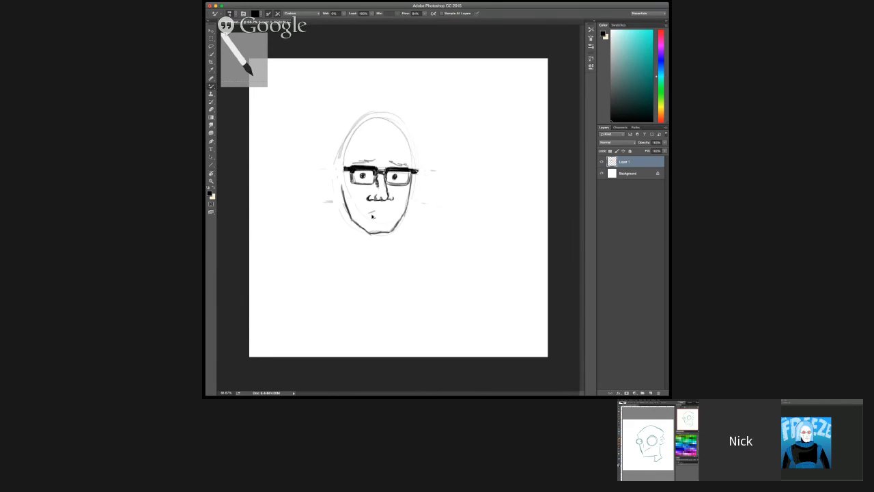
Step: Draw a wavy mouth and a lower lip line on the bespectacled face
mouse_move(370, 213)
left_mouse_down()
mouse_move(394, 213)
mouse_move(365, 216)
left_mouse_up()
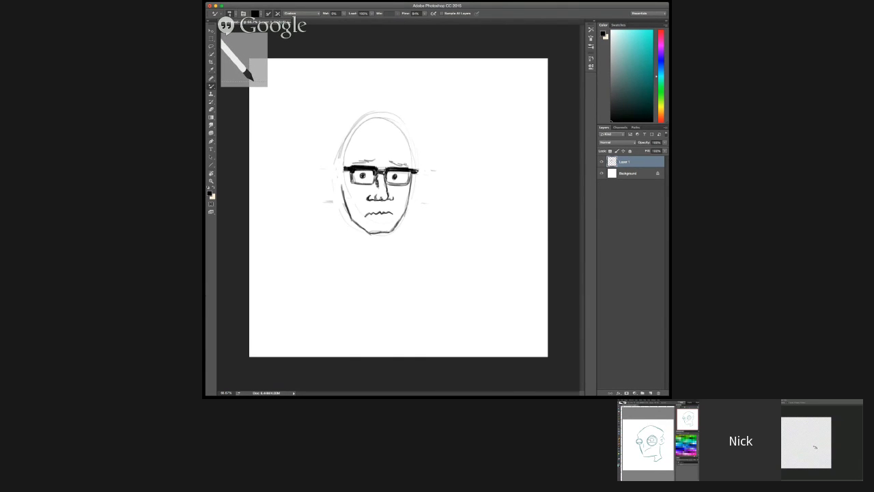
left_click_drag(373, 218, 386, 219)
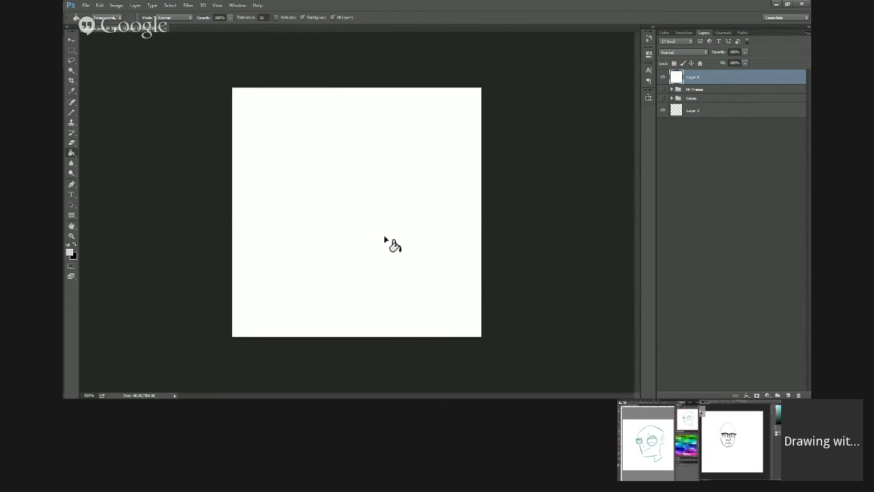
Step: Fill the blank white layer with light grey, add a new layer above it and set up the drawing colour
left_click(385, 239)
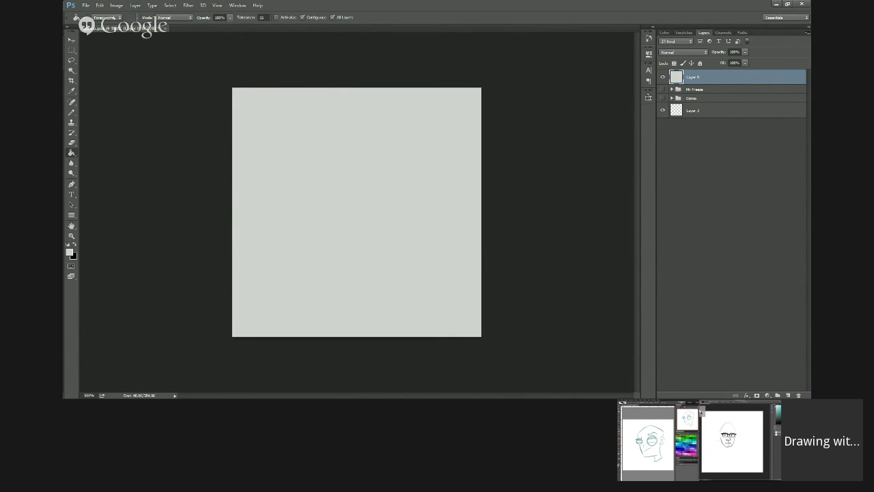
left_click(789, 395)
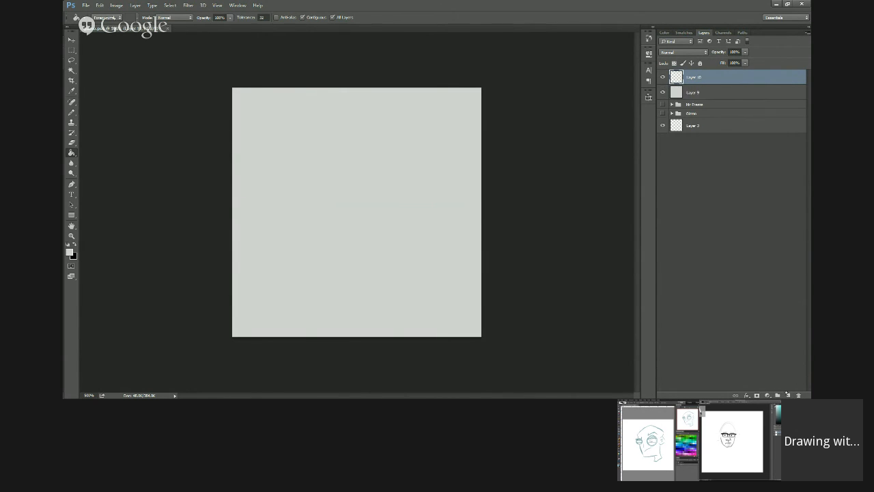
left_click(72, 256)
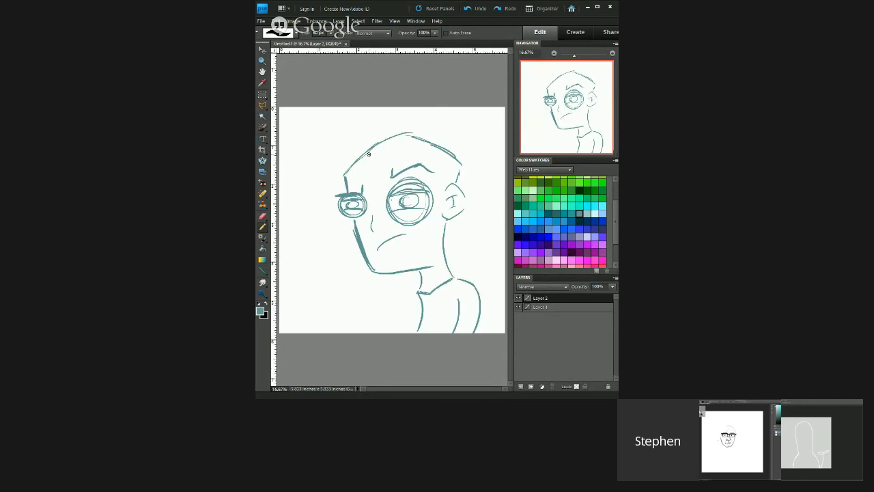
Step: Rework the outline across the forehead and back of the skull on the teal sketch
mouse_move(348, 169)
left_mouse_down()
mouse_move(396, 139)
mouse_move(450, 148)
mouse_move(461, 159)
left_mouse_up()
left_click_drag(415, 137, 459, 165)
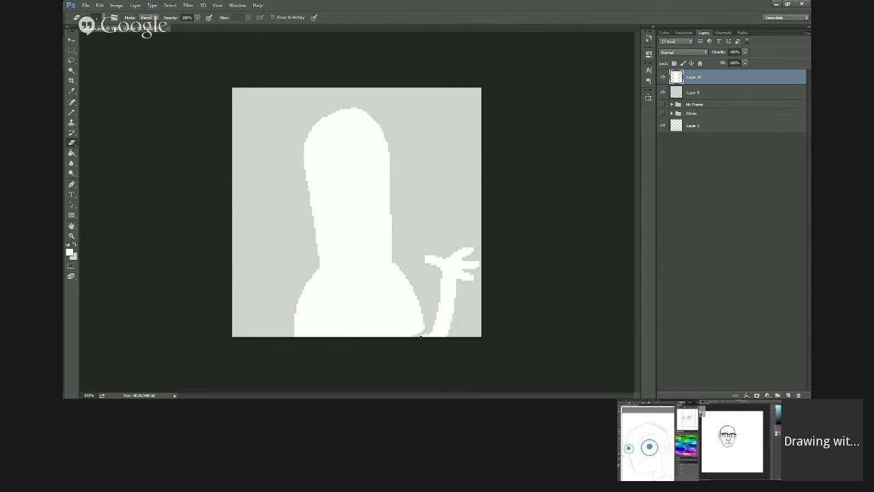
Step: Erase thin lines in the white silhouette to separate the arm from the torso and the head from the body
left_click_drag(402, 313, 407, 339)
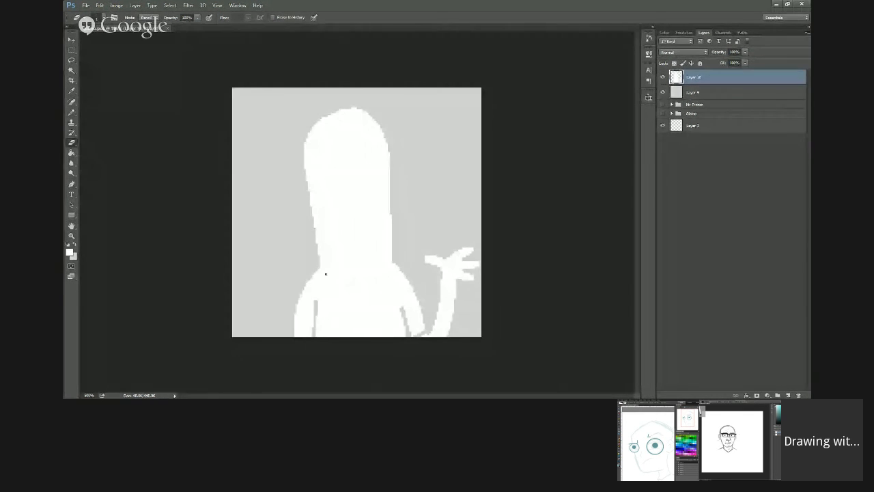
mouse_move(318, 261)
left_mouse_down()
mouse_move(347, 281)
mouse_move(381, 274)
mouse_move(392, 262)
left_mouse_up()
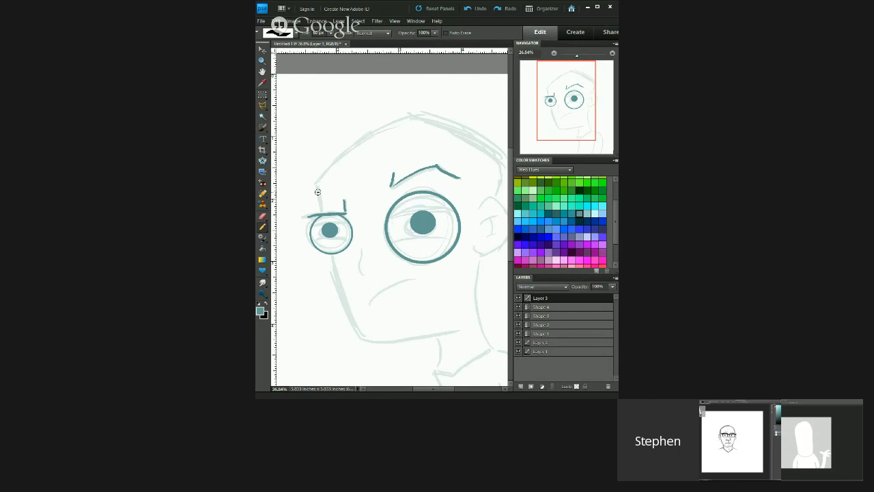
Step: Trace the top and back of the head and the ear in solid teal over the faded sketch, redrawing the forehead curve until clean
key("ctrl+z")
left_click_drag(330, 161, 397, 115)
key("ctrl+z")
left_click_drag(317, 184, 412, 112)
key("ctrl+z")
mouse_move(317, 185)
left_mouse_down()
mouse_move(362, 139)
mouse_move(405, 116)
left_mouse_up()
key("ctrl+z")
mouse_move(317, 184)
left_mouse_down()
mouse_move(366, 138)
mouse_move(415, 112)
left_mouse_up()
left_click_drag(431, 156, 370, 167)
mouse_move(350, 125)
left_mouse_down()
mouse_move(394, 137)
mouse_move(441, 169)
mouse_move(430, 203)
mouse_move(449, 224)
mouse_move(452, 246)
mouse_move(414, 262)
left_mouse_up()
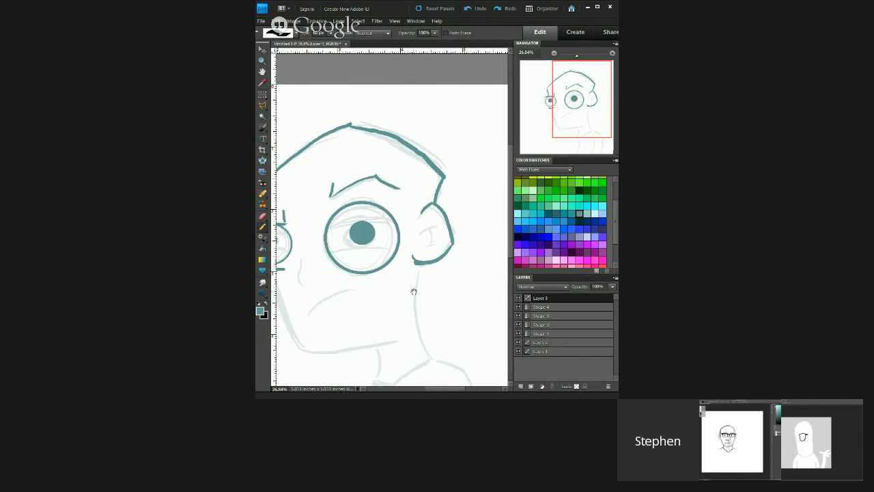
Step: Trace the nose and frowning mouth, and add the inner ear and eyelid lines to the teal head
left_click_drag(403, 273, 451, 219)
mouse_move(349, 205)
left_mouse_down()
mouse_move(347, 225)
mouse_move(356, 231)
mouse_move(365, 210)
left_mouse_up()
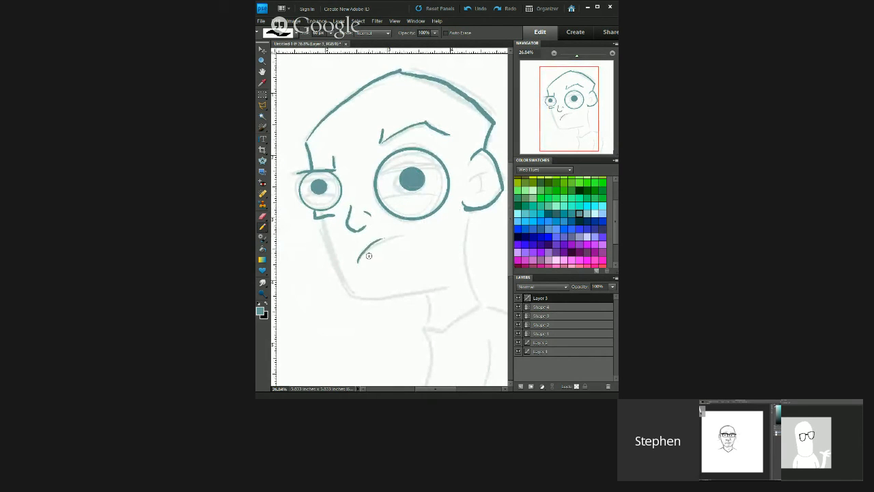
left_click_drag(359, 261, 397, 234)
mouse_move(466, 182)
left_mouse_down()
mouse_move(487, 172)
mouse_move(481, 190)
mouse_move(491, 188)
left_mouse_up()
mouse_move(304, 197)
left_mouse_down()
mouse_move(336, 196)
mouse_move(335, 182)
left_mouse_up()
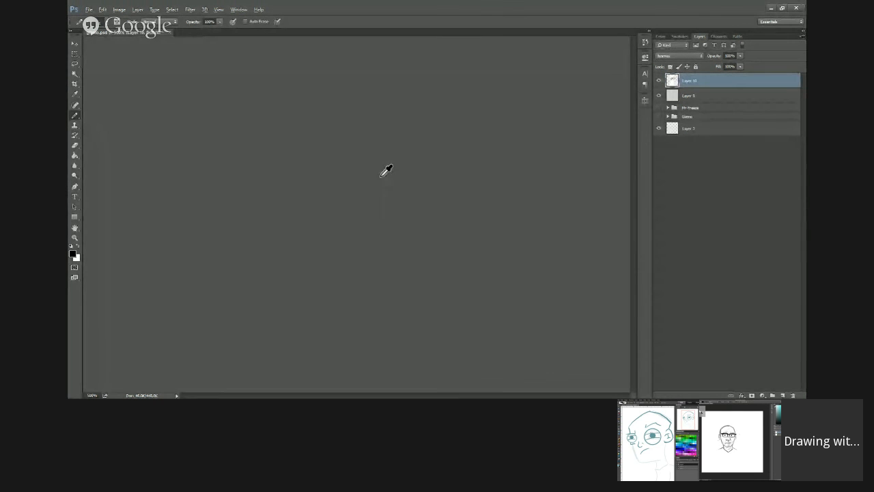
Step: Fill the grey area inside the glasses lens that overhangs the pixel-art head with white
left_click(381, 176, "alt")
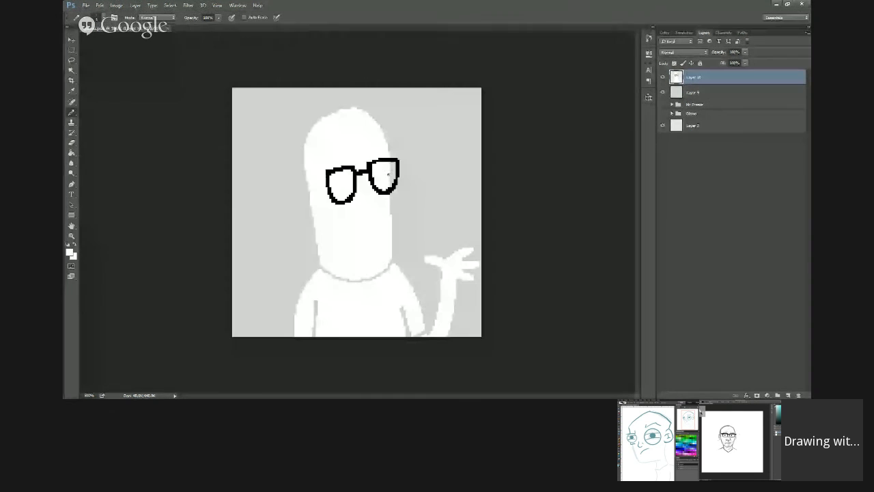
key("g")
left_click(397, 180)
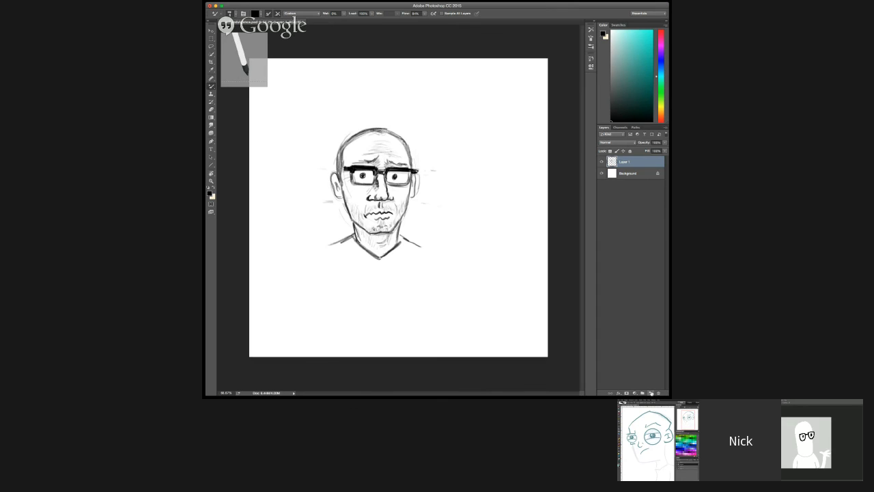
Step: Place the new Layer 2 beneath Layer 1 in the bespectacled portrait as the colouring layer
left_click_drag(635, 172, 635, 179)
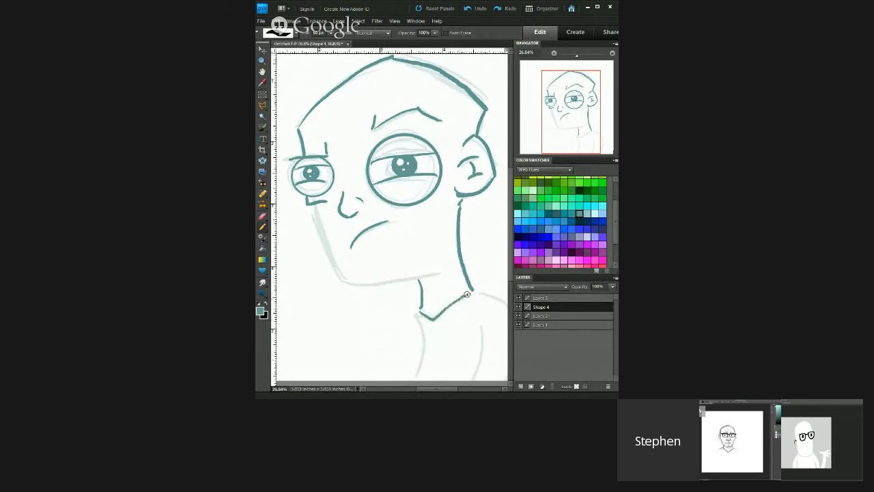
left_click_drag(468, 294, 478, 293)
Step: Trace the cheek and lower jaw of the teal head in solid line, redrawing each stroke until it fits the sketch
mouse_move(315, 207)
left_mouse_down()
mouse_move(343, 265)
mouse_move(359, 281)
left_mouse_up()
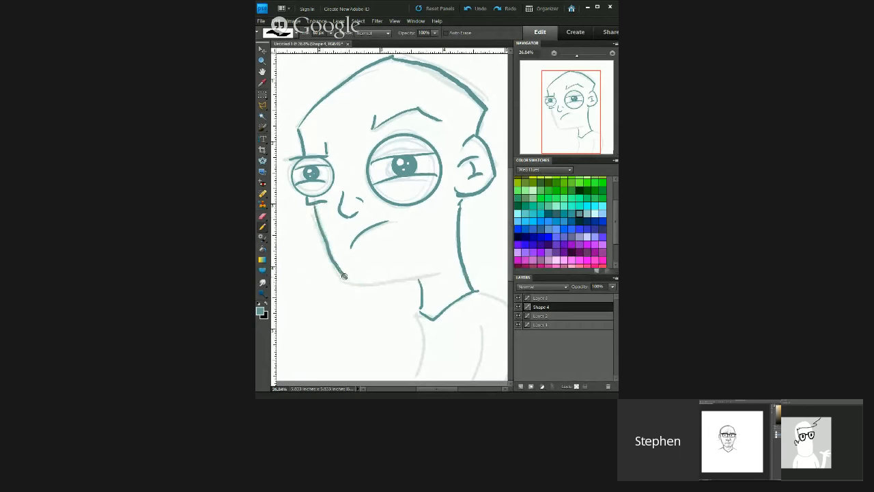
key("ctrl+z")
left_click_drag(314, 202, 348, 276)
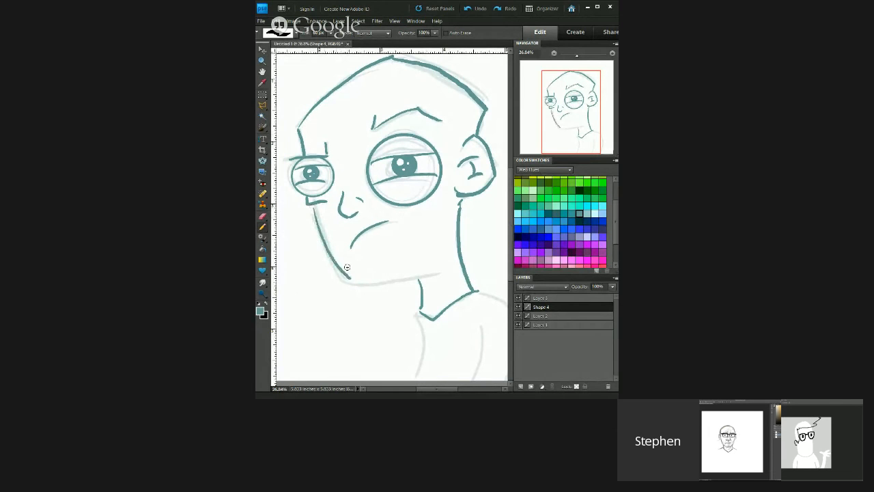
left_click_drag(348, 278, 436, 271)
key("ctrl+z")
mouse_move(351, 282)
left_mouse_down()
mouse_move(423, 272)
mouse_move(430, 259)
left_mouse_up()
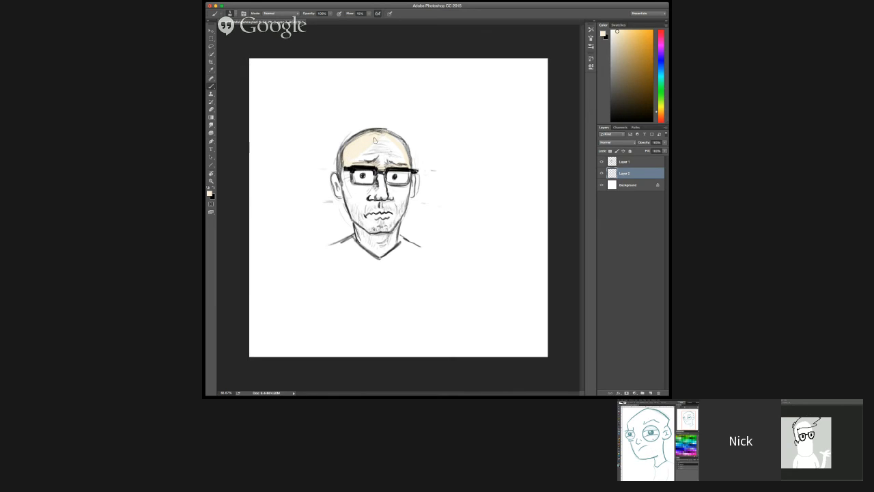
Step: Trace the chest, shoulder and arm lines below the teal figure's neck
mouse_move(374, 141)
left_mouse_down()
mouse_move(354, 161)
mouse_move(401, 146)
left_mouse_up()
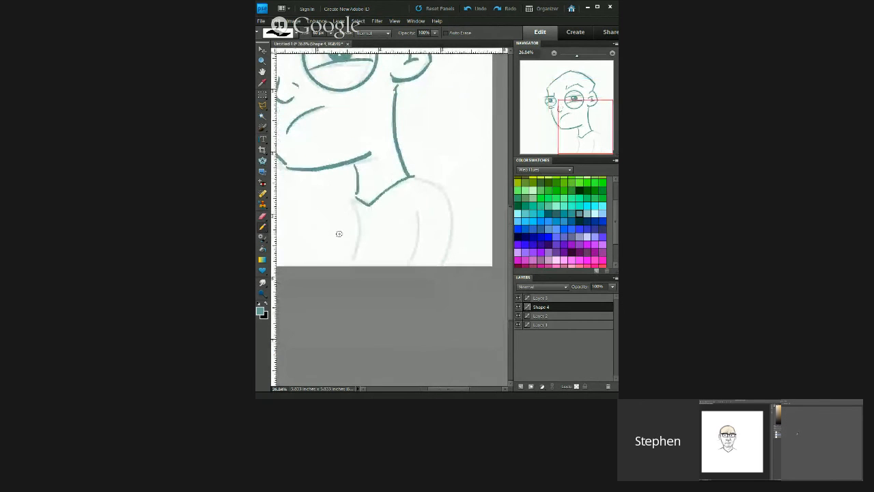
left_click_drag(356, 197, 350, 259)
left_click_drag(411, 177, 449, 266)
left_click_drag(420, 212, 418, 265)
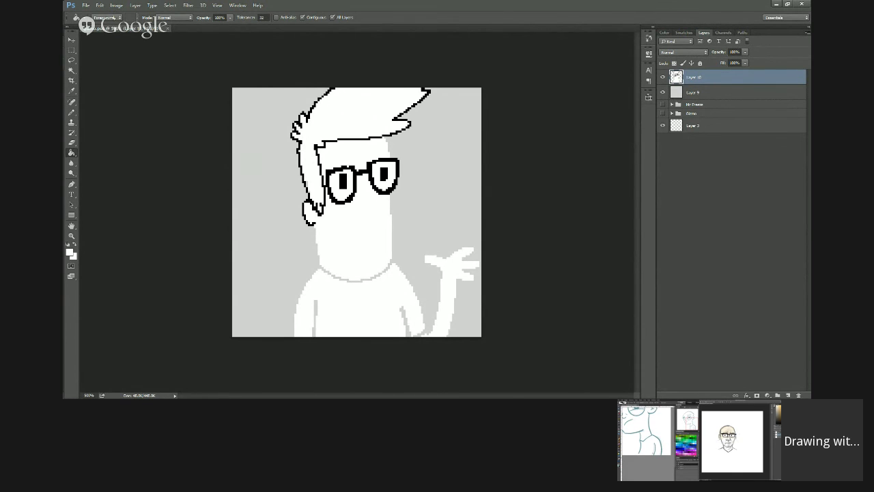
Step: Switch to the Pencil tool for the pixel-art figure with glasses and swept hair
left_click(71, 112)
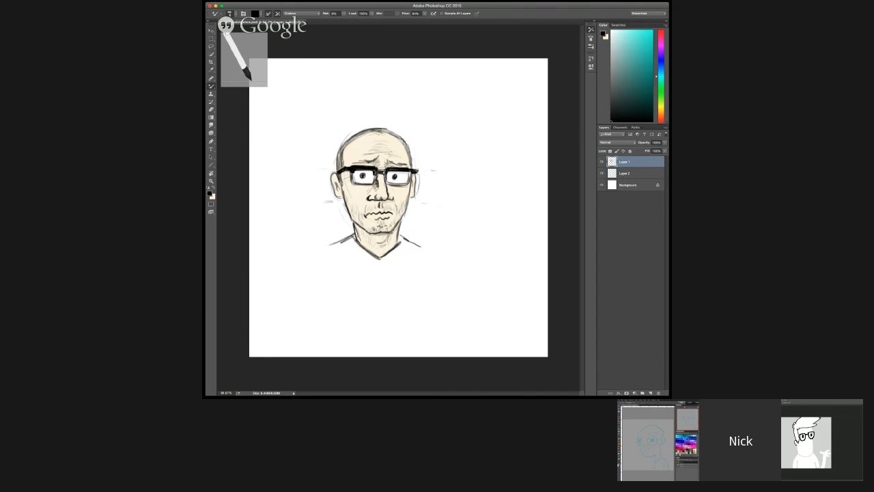
Step: On Layer 2 of the bespectacled portrait, swap to the cream colour and start painting with the Brush tool
left_click(631, 175)
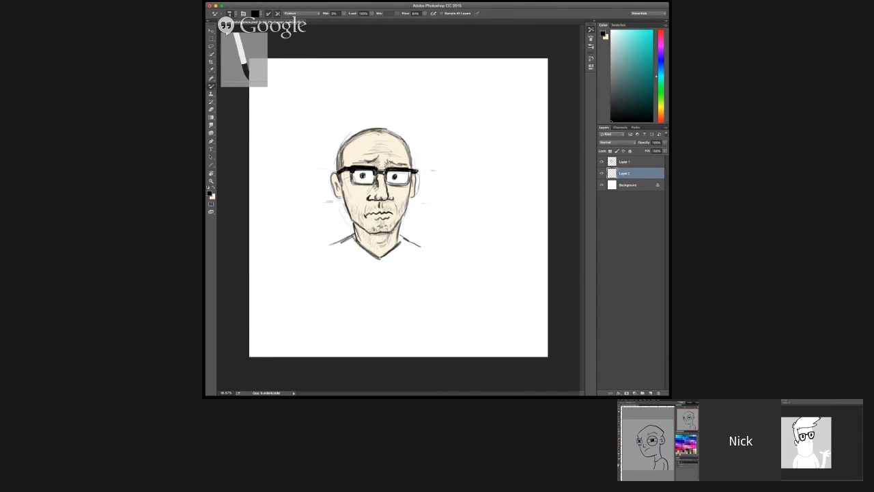
left_click(213, 187)
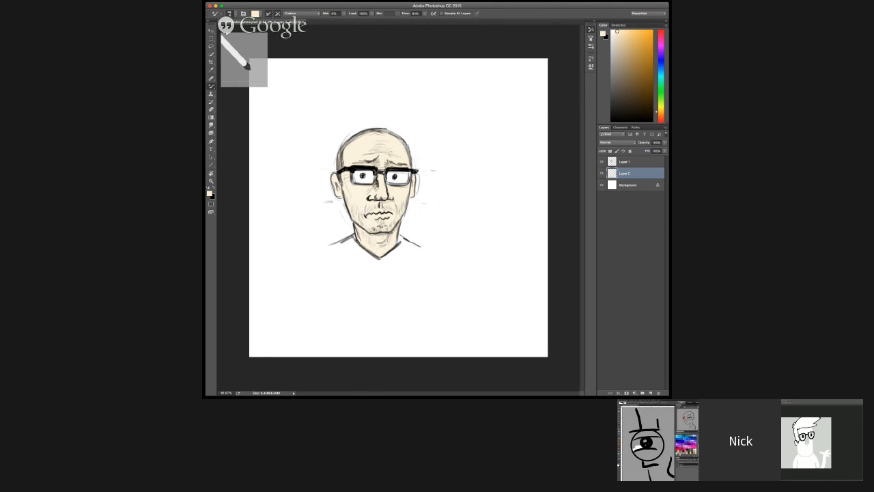
key("shift+b")
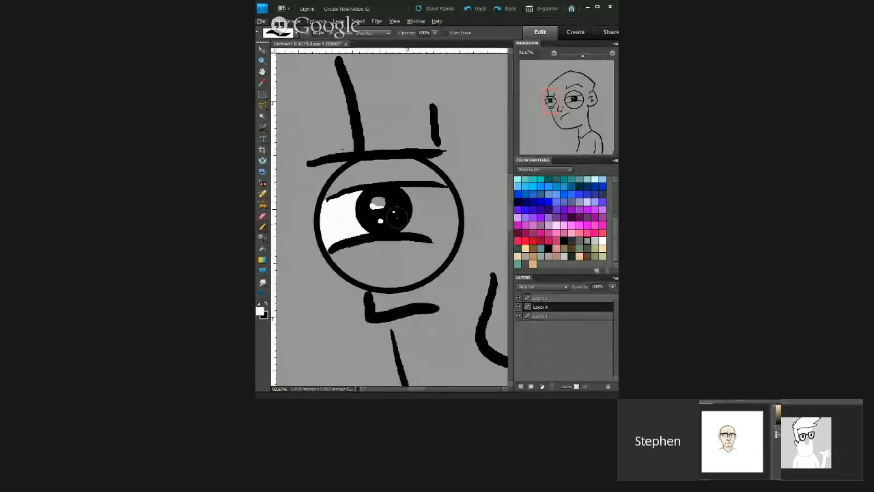
mouse_move(395, 214)
left_mouse_down()
mouse_move(452, 240)
mouse_move(430, 233)
left_mouse_up()
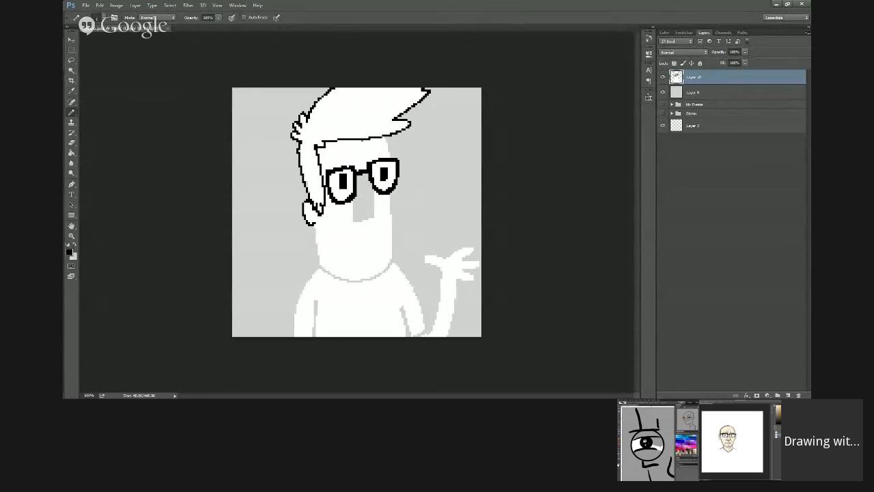
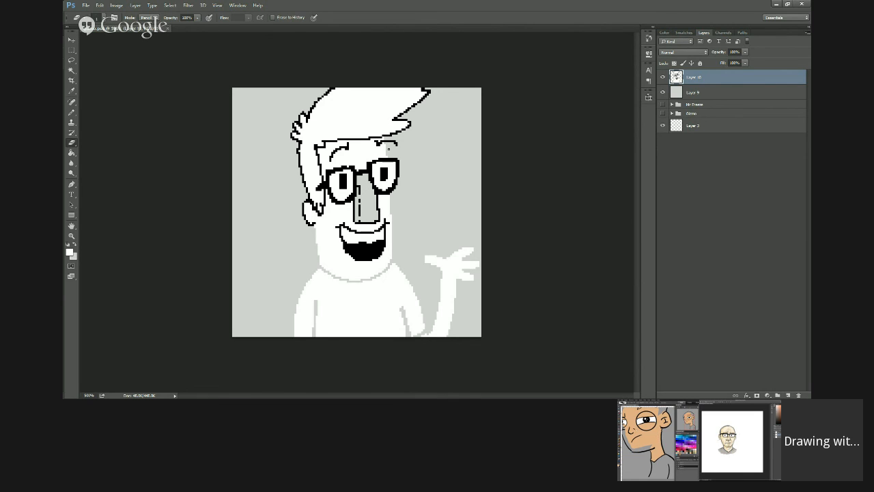
Step: Add a short brush stroke between the brows of the bespectacled portrait
left_click_drag(384, 160, 392, 160)
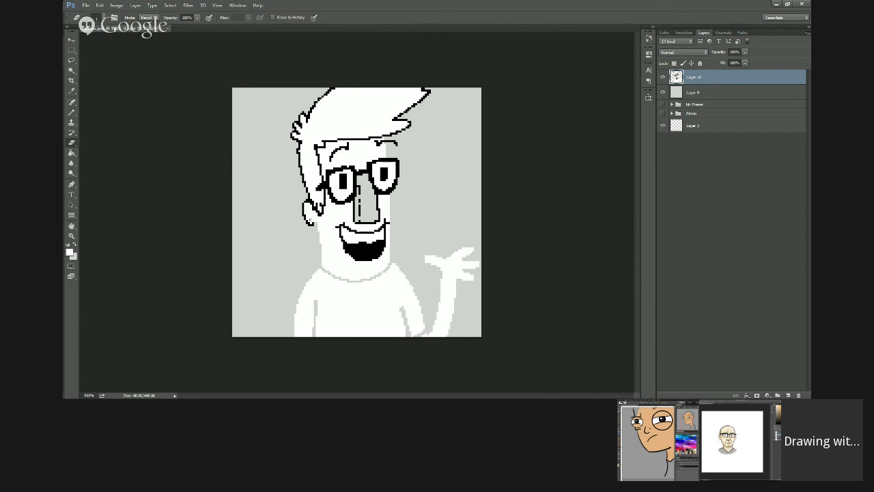
key("b")
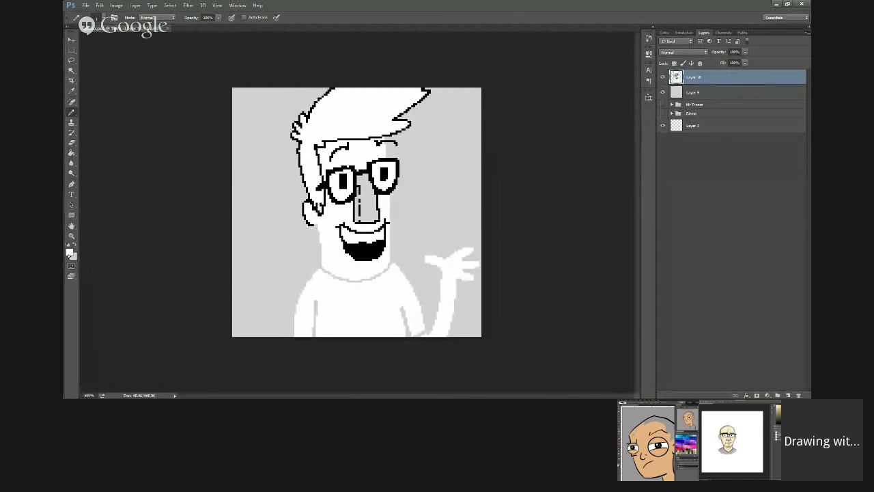
Step: Set the foreground colour to dark grey #646363 for the pixel-art figure's outline
left_click(69, 253)
left_click(340, 151)
left_click(341, 151)
left_click_drag(341, 151, 338, 141)
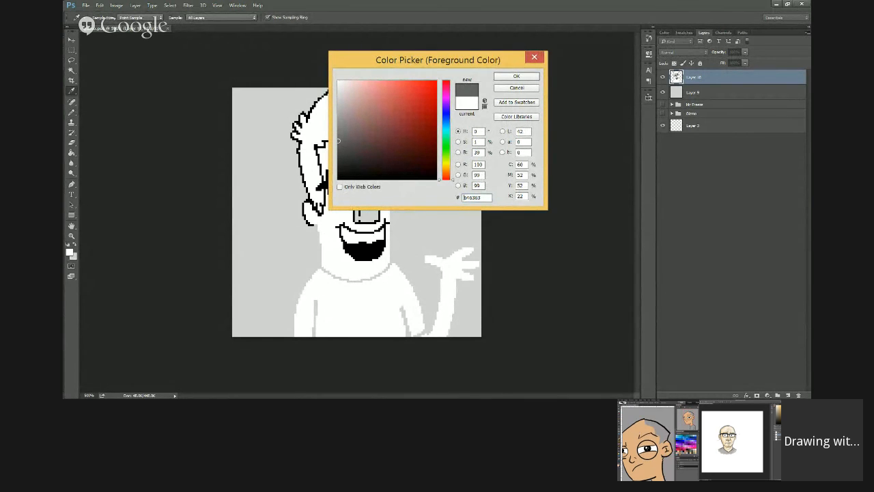
key("Return")
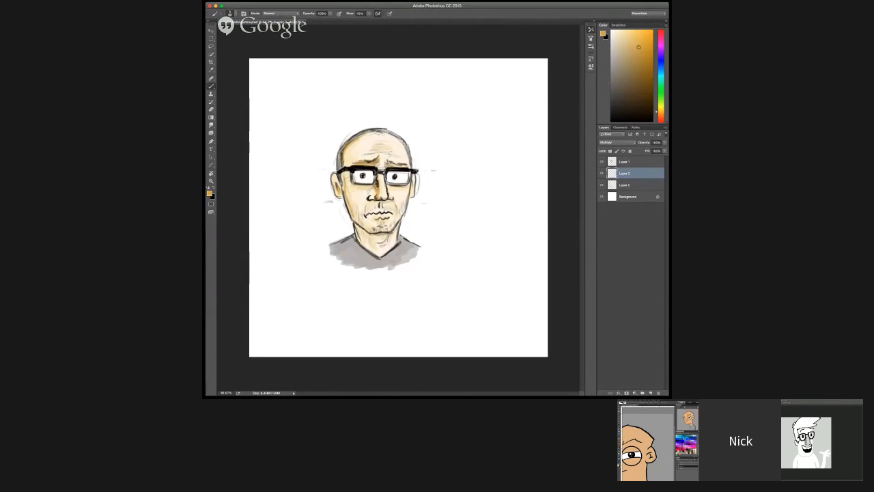
Step: Touch up the tan skin fill beside the big-eyed figure's ear on Layer 5 with the Pencil tool
key("e")
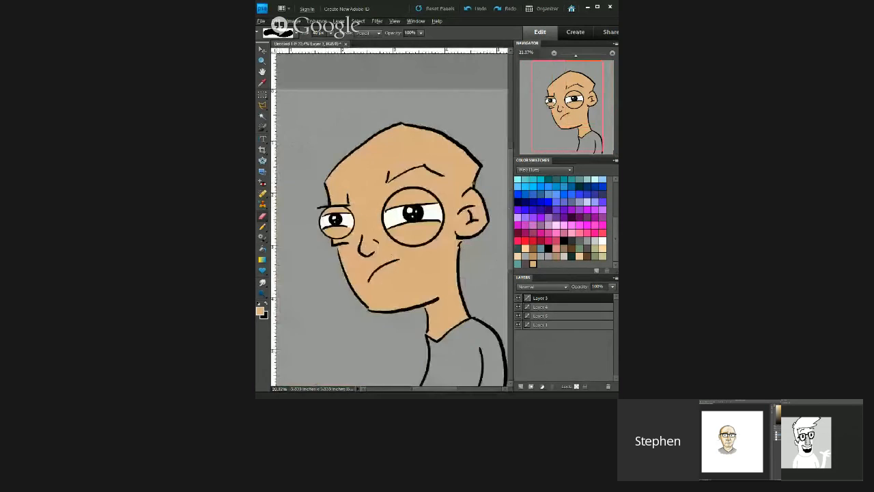
scroll(465, 219, "up", 5)
key("n")
left_click(463, 250)
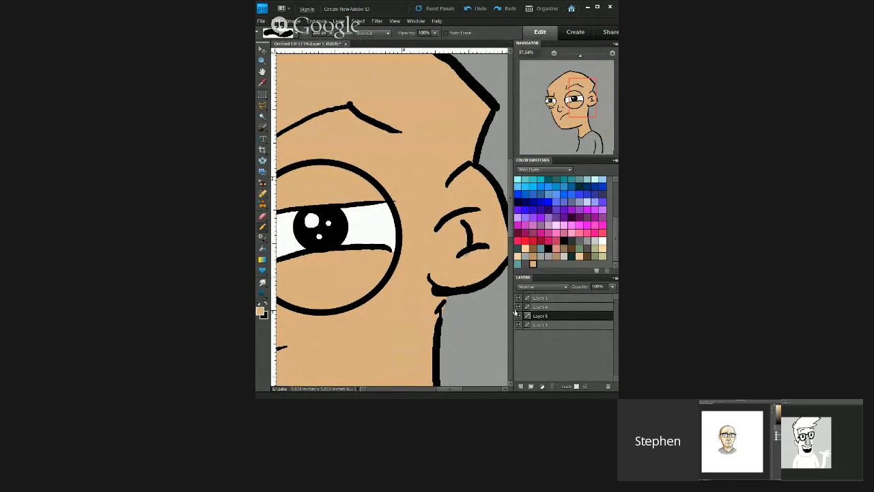
scroll(397, 214, "down", 4)
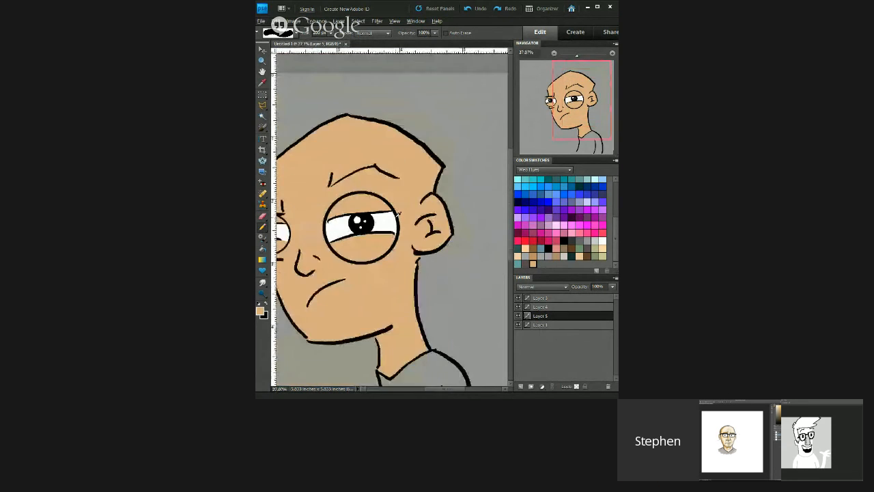
scroll(399, 215, "down", 2)
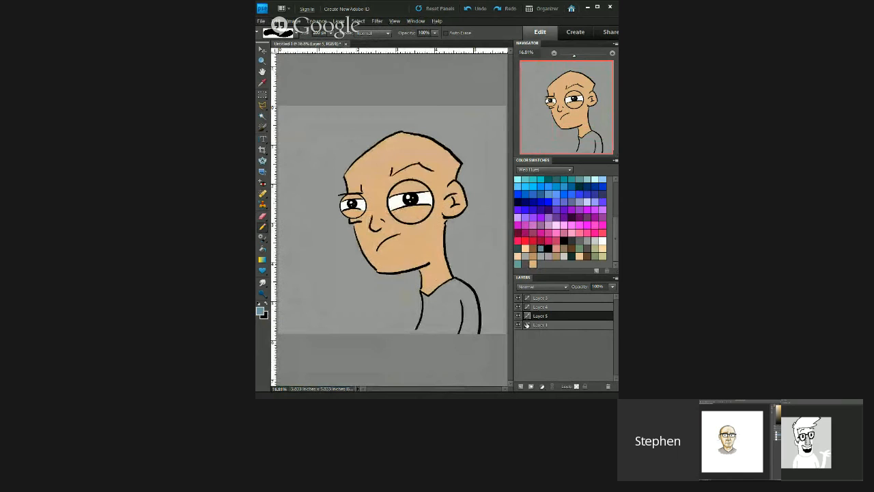
Step: Paint the big-eyed figure's shirt solid grey-blue on Layer 6, beneath the skin layer
left_click(528, 325)
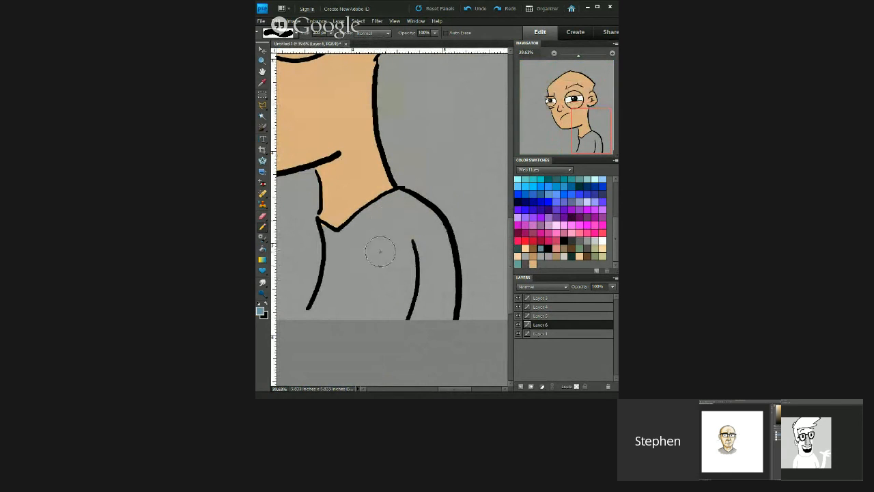
mouse_move(364, 264)
left_mouse_down()
mouse_move(368, 347)
mouse_move(365, 253)
mouse_move(314, 328)
mouse_move(332, 282)
mouse_move(334, 220)
mouse_move(361, 273)
mouse_move(362, 214)
mouse_move(411, 323)
mouse_move(435, 319)
mouse_move(441, 294)
mouse_move(438, 327)
left_mouse_up()
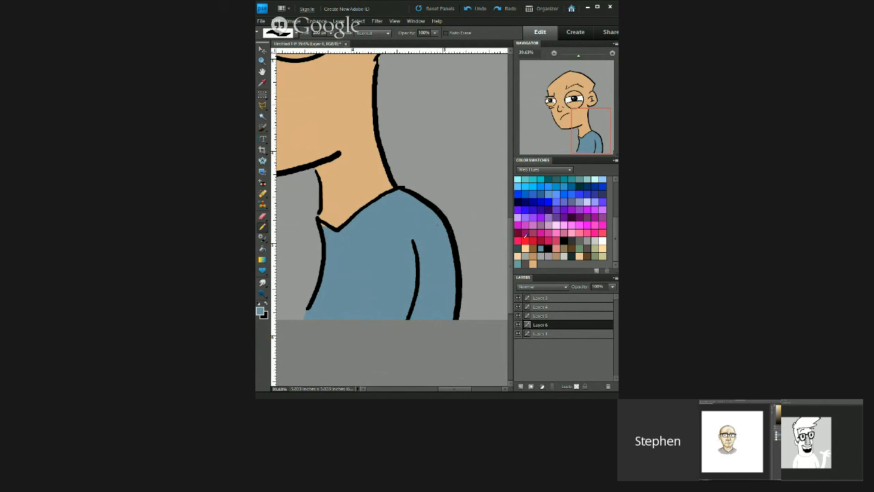
left_click(550, 335)
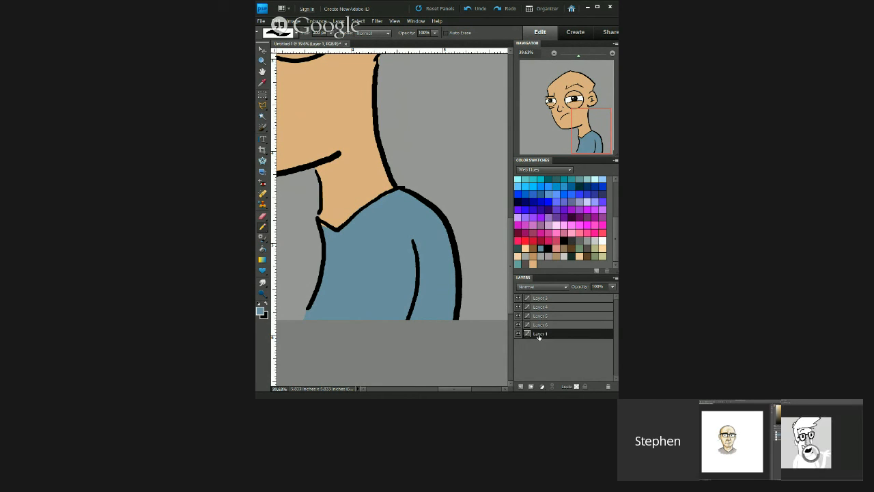
left_click(539, 325)
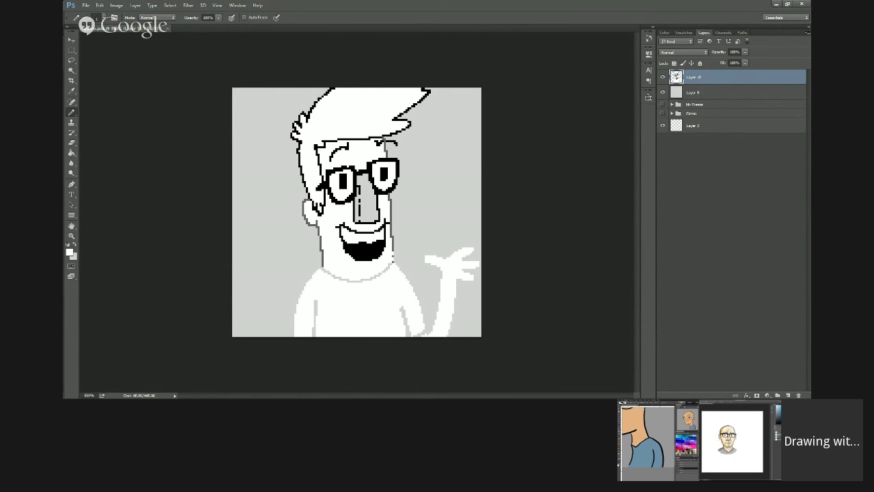
Step: Swap the foreground colour back to dark grey for outlining the pixel-art figure
key("ctrl+plus")
key("ctrl+plus")
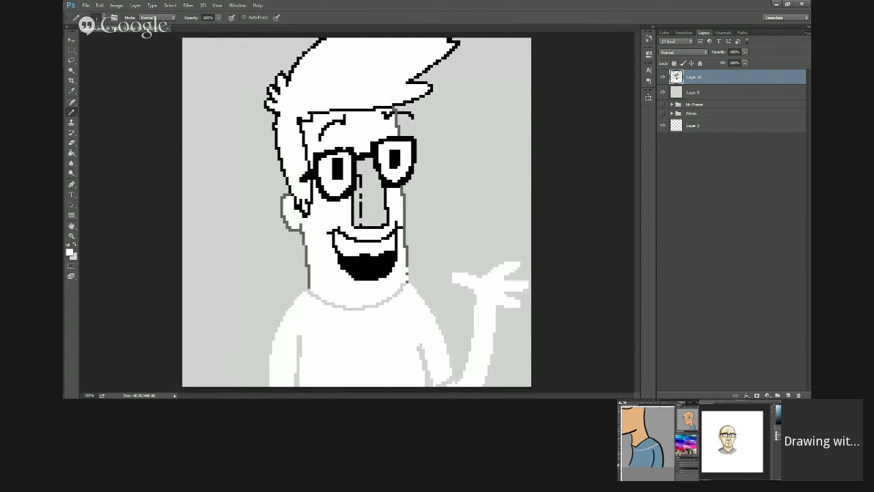
left_click(74, 244)
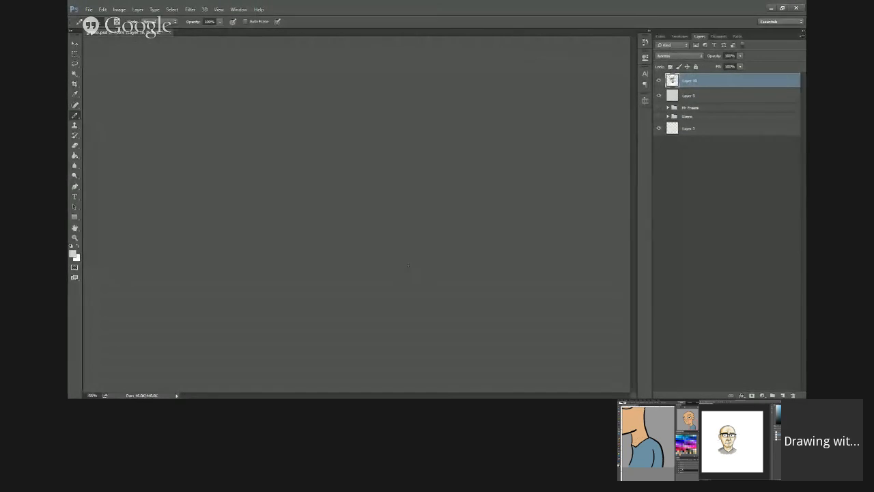
key("super")
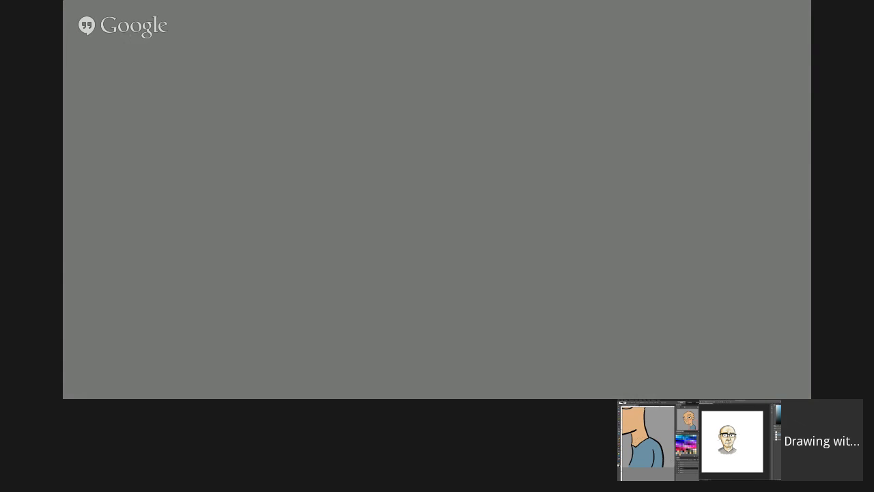
left_click(172, 316)
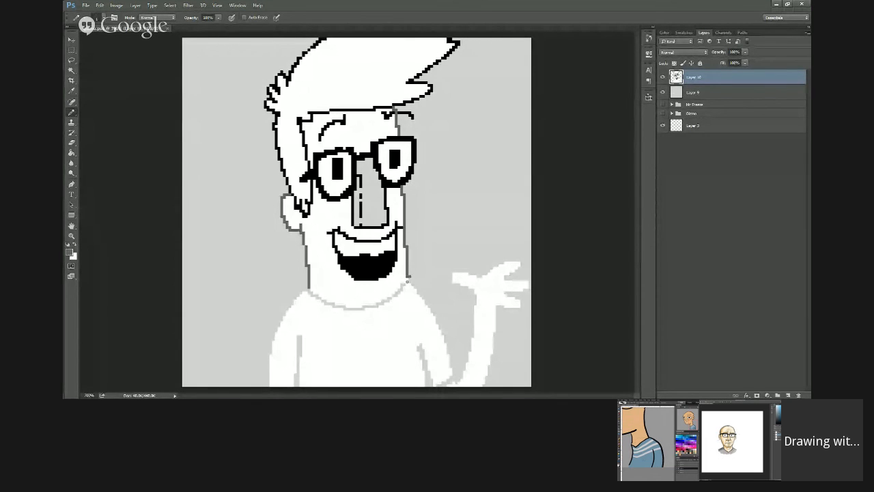
key("e")
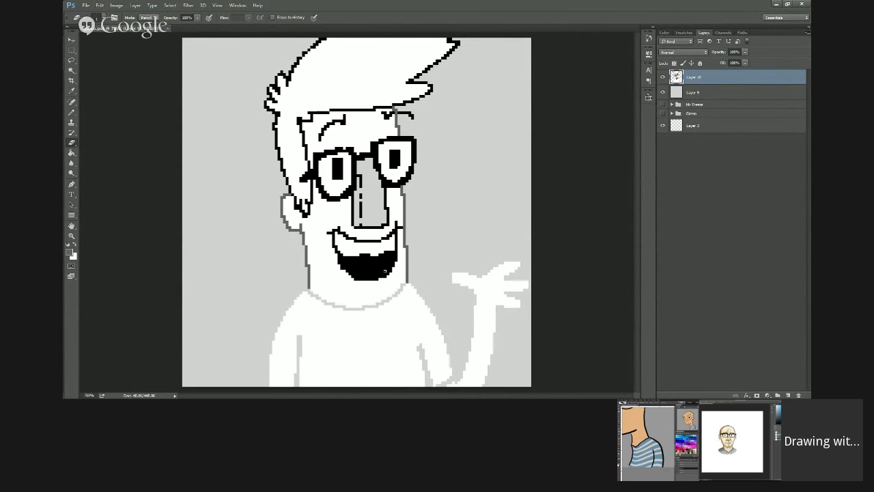
left_click_drag(370, 290, 392, 284)
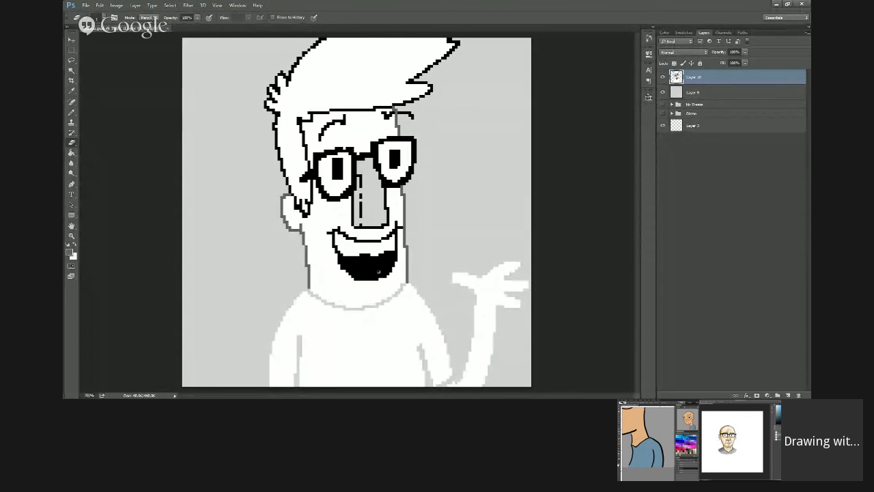
left_click(69, 252)
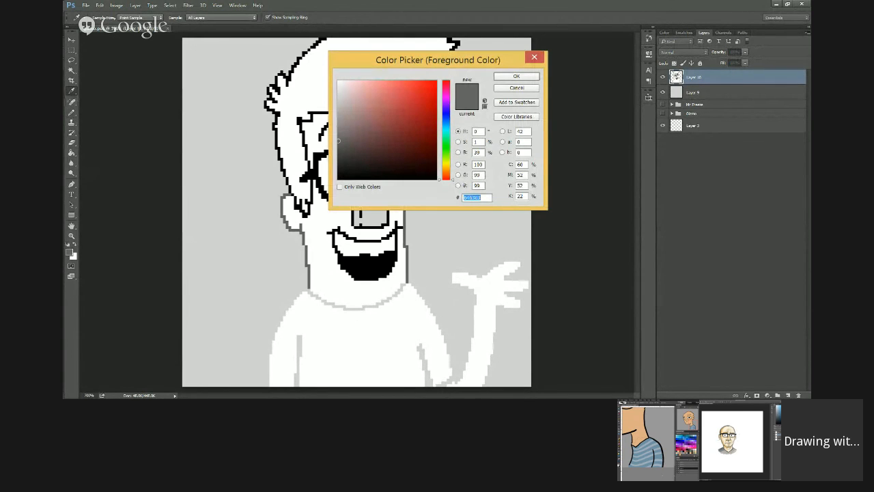
key("Escape")
Step: Draw a small chin mark and both outer shoulder lines of the pixel-art figure in dark grey with the Pencil tool
left_click(72, 112)
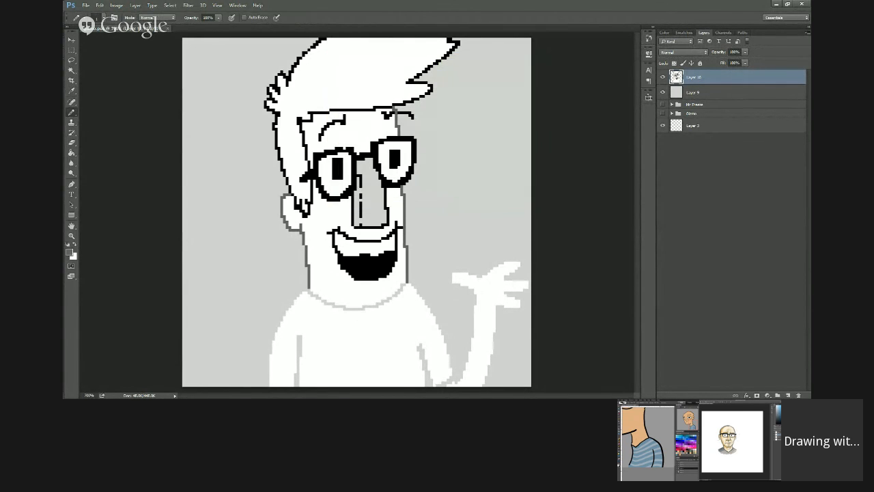
left_click_drag(373, 292, 387, 286)
mouse_move(311, 292)
left_mouse_down()
mouse_move(277, 337)
mouse_move(270, 386)
left_mouse_up()
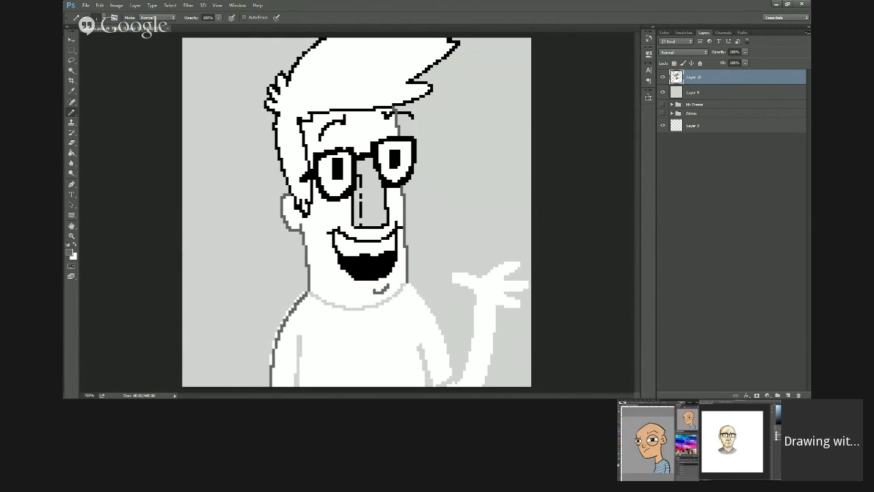
mouse_move(408, 286)
left_mouse_down()
mouse_move(422, 297)
mouse_move(451, 378)
left_mouse_up()
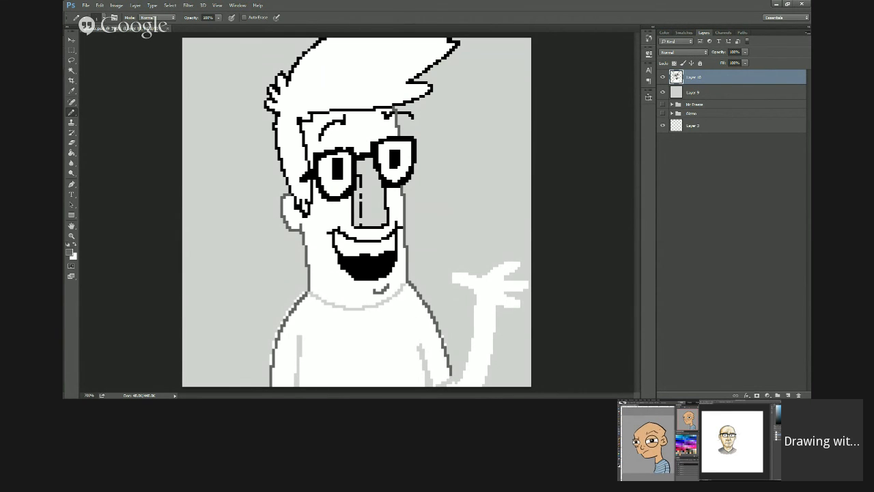
Step: Trace the inner lines of both arms on the pixel-art figure's shirt in dark grey
left_click_drag(419, 343, 427, 389)
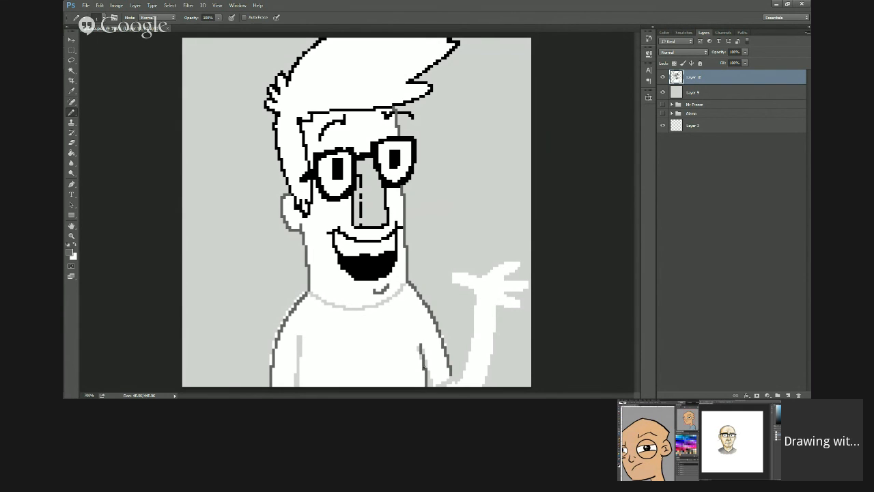
left_click_drag(419, 351, 425, 378)
left_click_drag(304, 337, 295, 388)
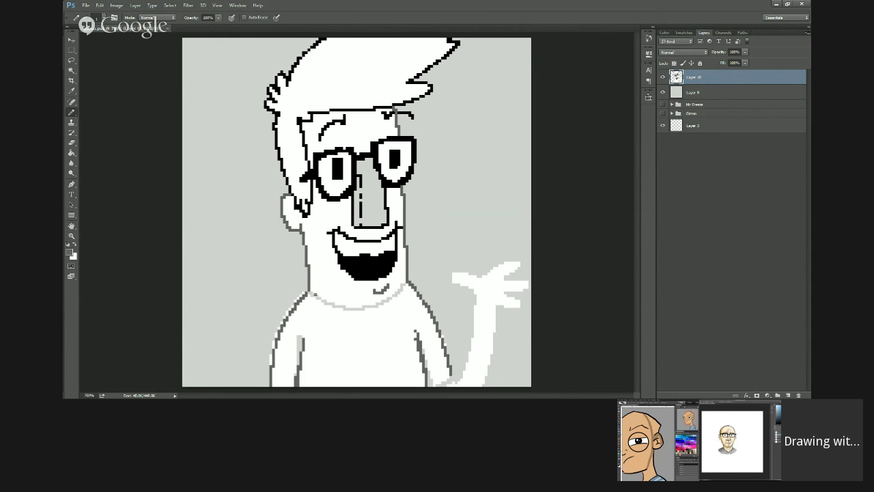
Step: Outline the pixel-art figure's neckline in dark grey and paint white over the old light-grey neckline
mouse_move(311, 294)
left_mouse_down()
mouse_move(358, 320)
mouse_move(405, 284)
left_mouse_up()
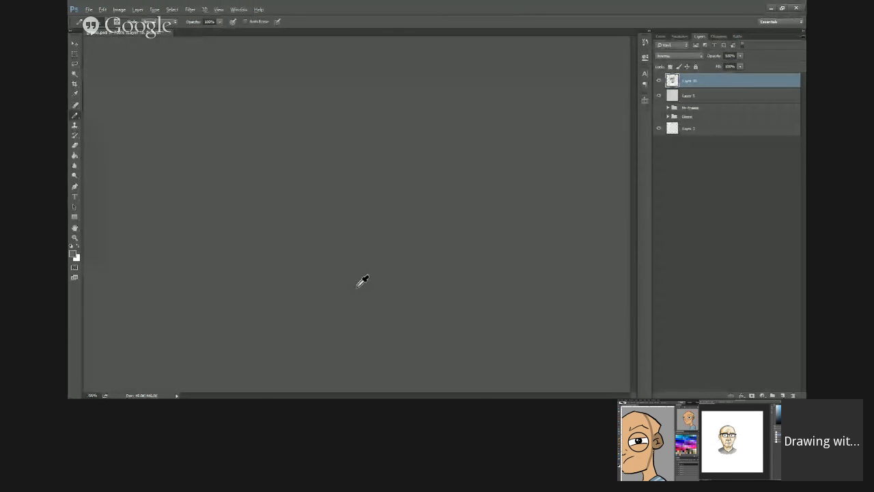
left_click(357, 287, "alt")
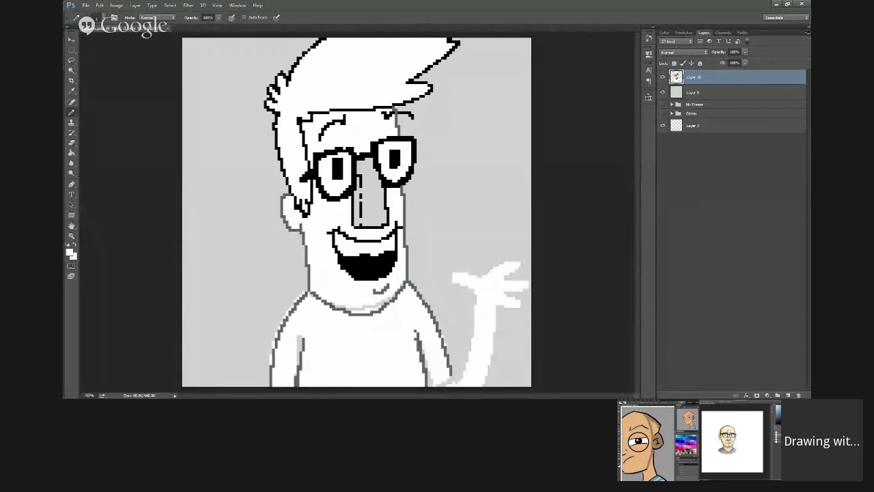
left_click_drag(351, 311, 391, 299)
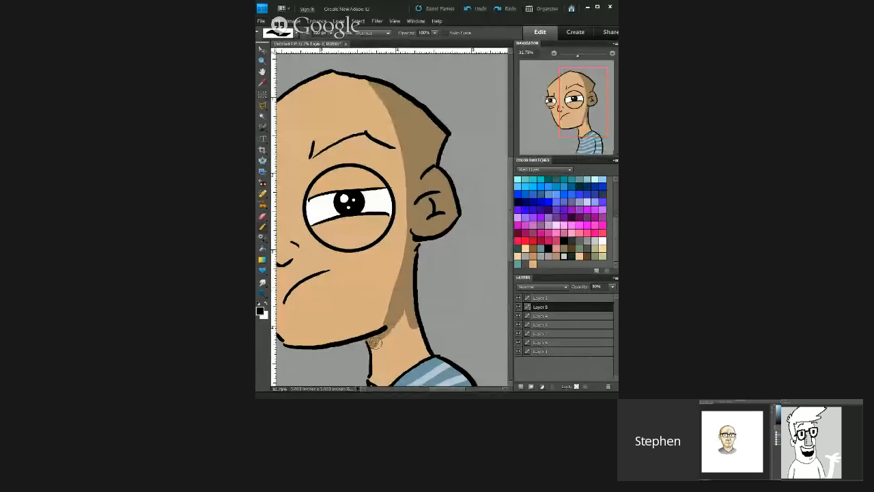
Step: Extend the translucent shadow across the big-eyed figure's neck below the jaw and add a new layer above the shading
mouse_move(375, 342)
left_mouse_down()
mouse_move(418, 357)
mouse_move(414, 331)
left_mouse_up()
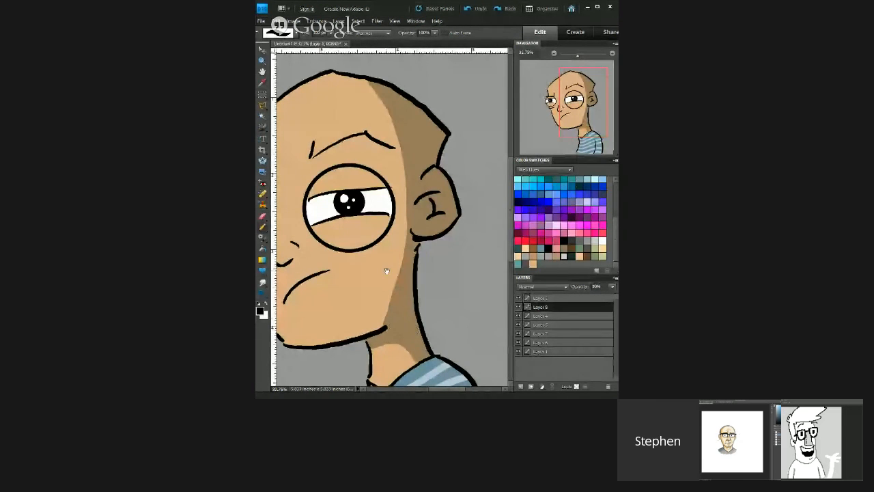
left_click_drag(380, 258, 410, 198)
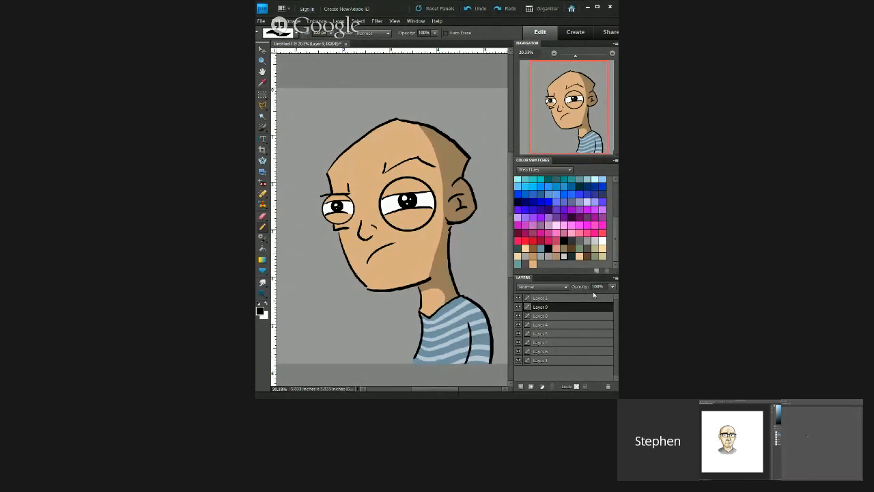
left_click(522, 386)
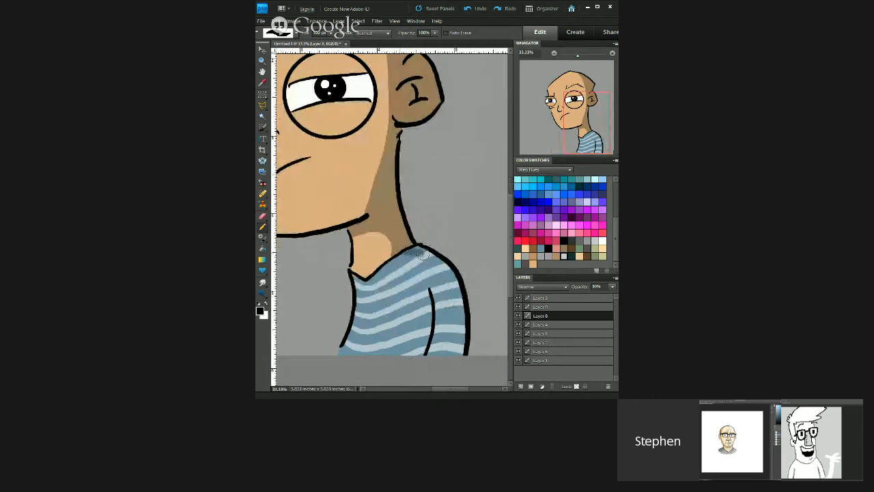
Step: Shade the sleeve and lower body of the big-eyed figure's striped shirt on Layer 8 in black at 30% layer opacity
mouse_move(431, 257)
left_mouse_down()
mouse_move(455, 280)
mouse_move(458, 311)
mouse_move(445, 369)
left_mouse_up()
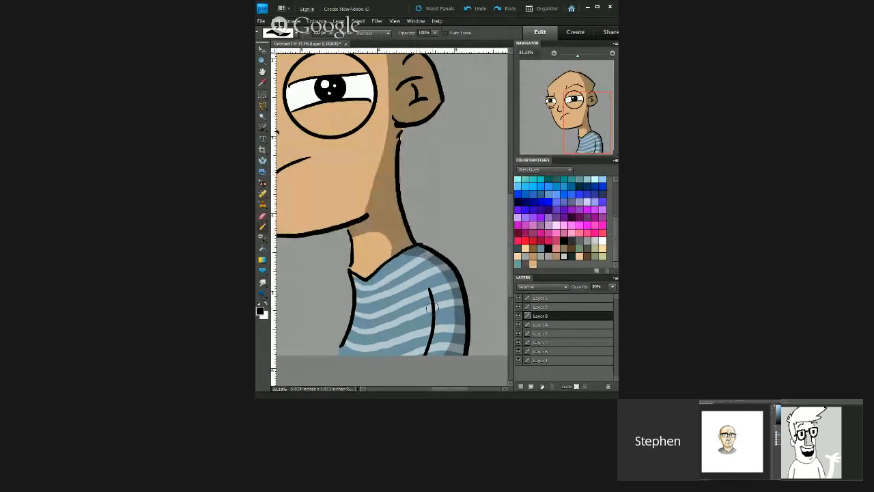
left_click_drag(433, 308, 402, 362)
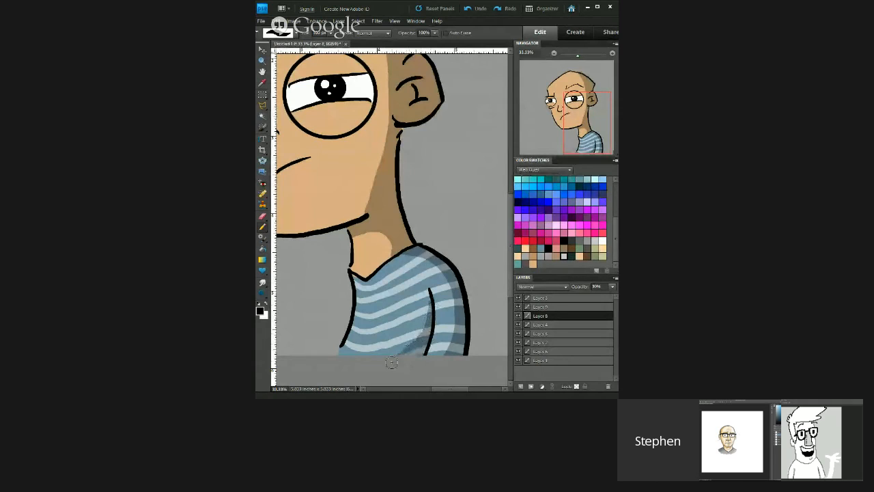
mouse_move(430, 311)
left_mouse_down()
mouse_move(427, 321)
mouse_move(432, 305)
left_mouse_up()
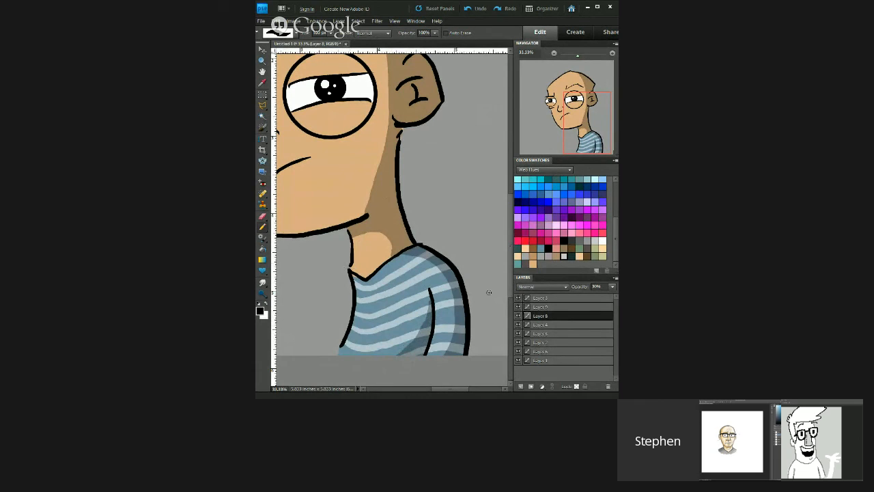
mouse_move(427, 312)
left_mouse_down()
mouse_move(393, 369)
mouse_move(411, 332)
mouse_move(407, 351)
left_mouse_up()
scroll(358, 257, "down", 5)
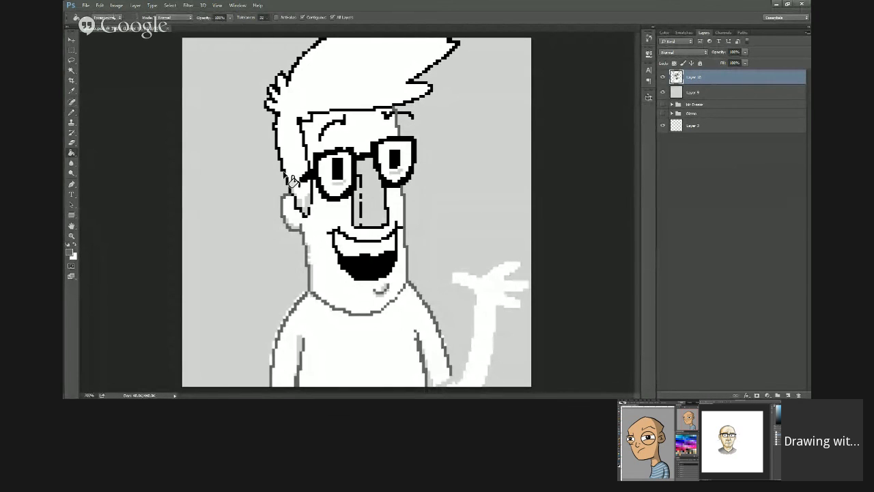
Step: Apply a dark-grey Paint Bucket fill at the edge of the pixel-art figure's hair above the ear
left_click(289, 179)
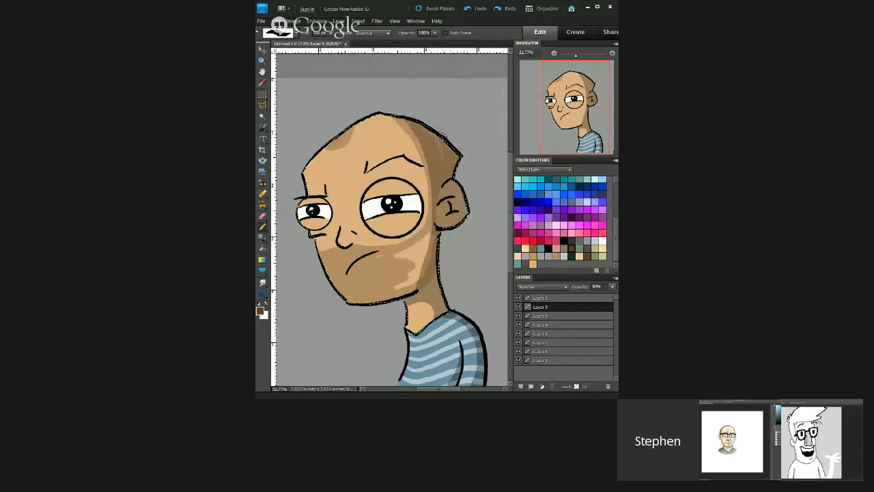
Step: Complete the translucent brown stubble shadow over the big-eyed figure's mouth and jaw on Layer 9 and clear the selection
mouse_move(425, 237)
left_mouse_down()
mouse_move(388, 256)
mouse_move(417, 251)
mouse_move(430, 234)
mouse_move(416, 283)
mouse_move(403, 281)
mouse_move(422, 254)
left_mouse_up()
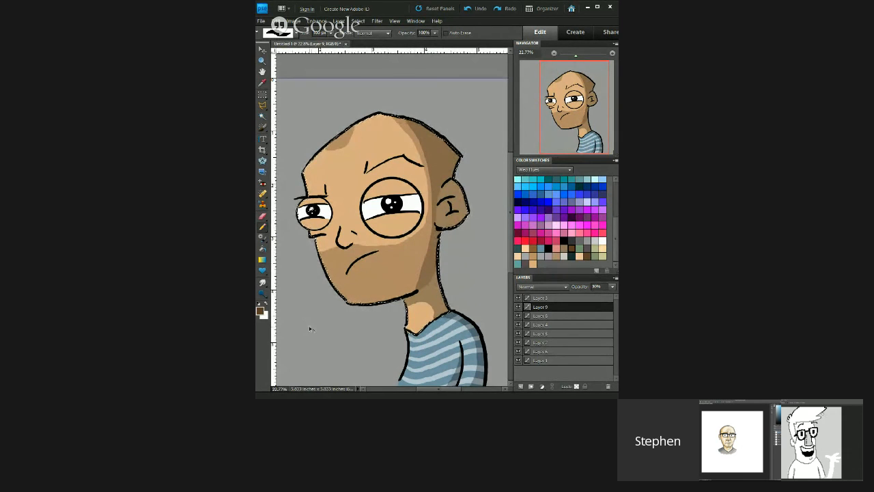
key("ctrl+d")
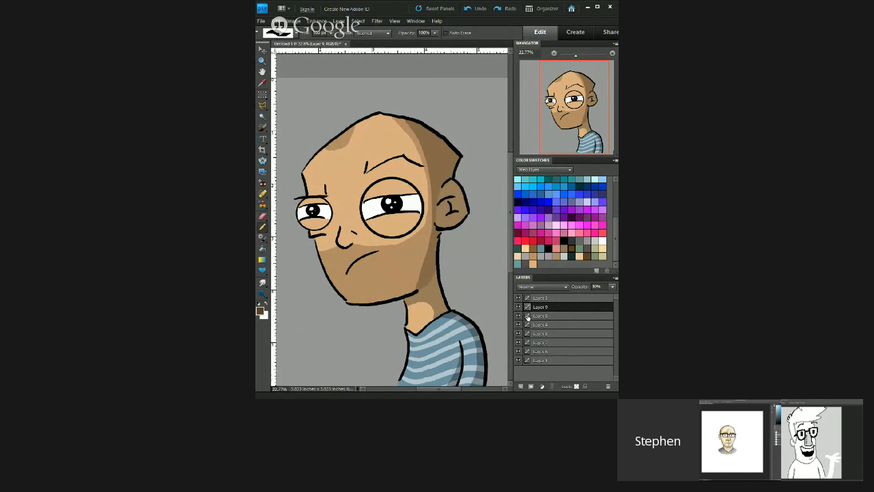
Step: Slightly lower the opacity of Layer 8, which holds the shading of the big-eyed figure's striped shirt
left_click(577, 315)
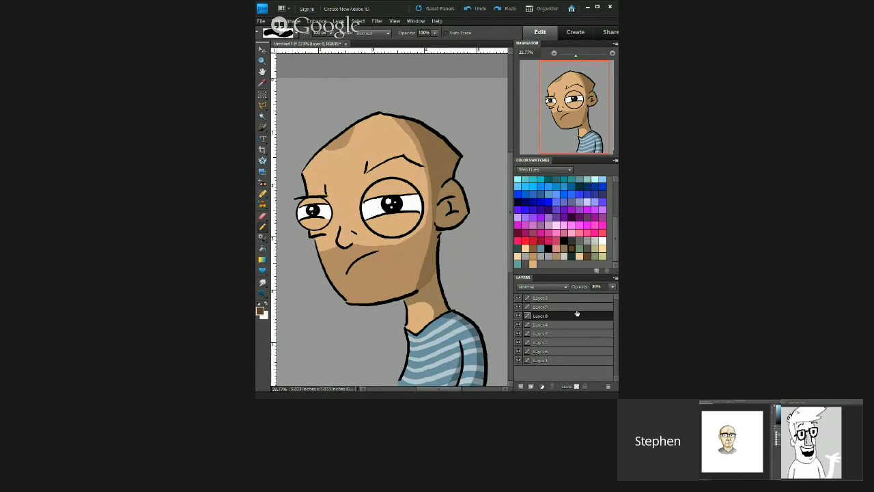
left_click_drag(596, 286, 594, 286)
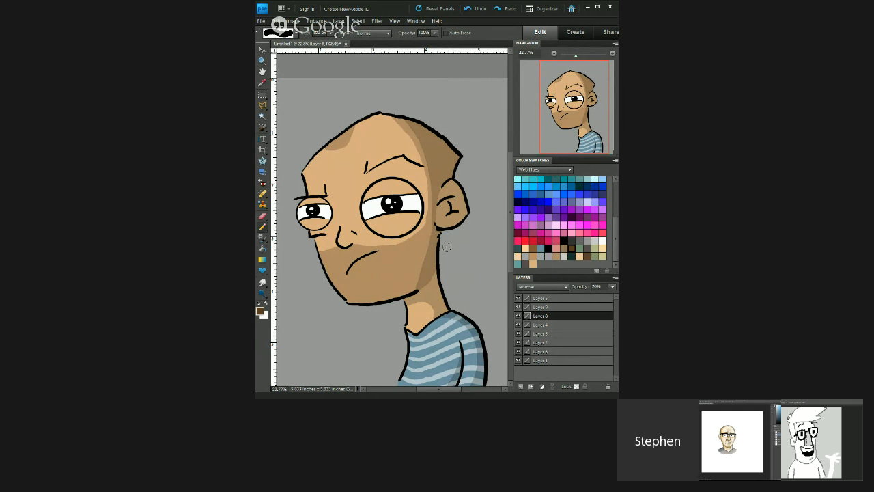
key("ctrl+z")
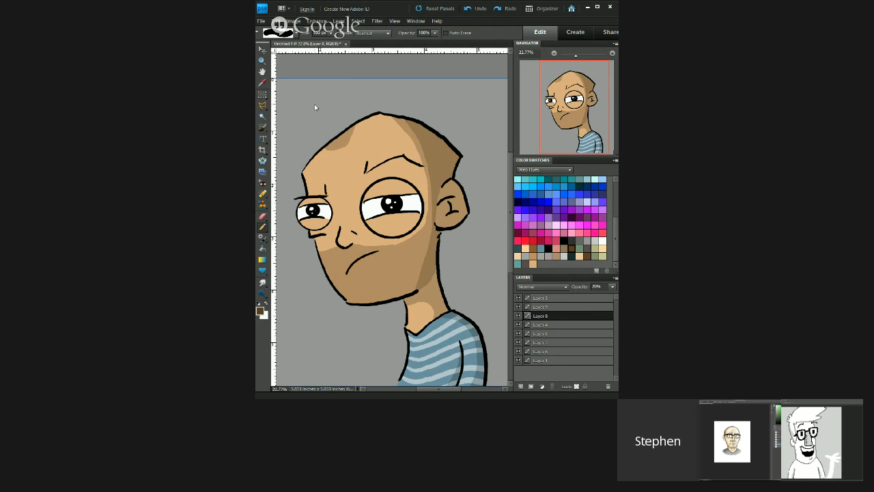
scroll(314, 104, "right", 1)
scroll(314, 104, "left", 1)
scroll(314, 104, "down", 3)
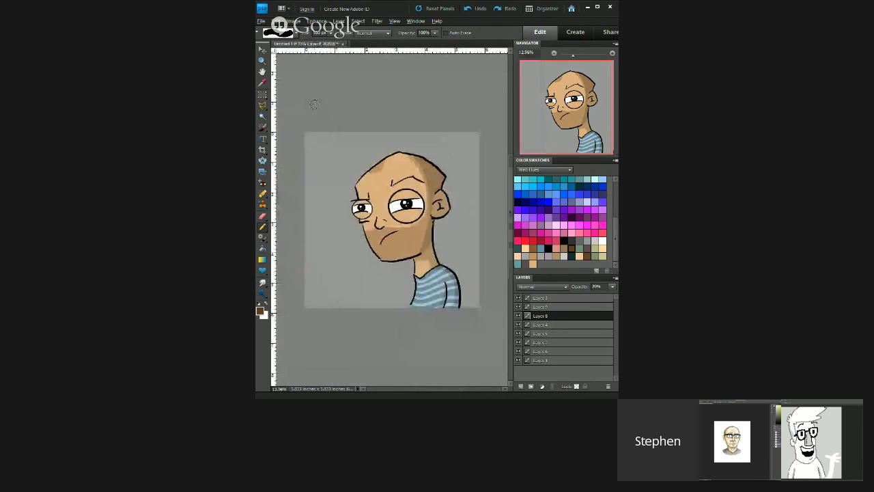
scroll(315, 105, "up", 2)
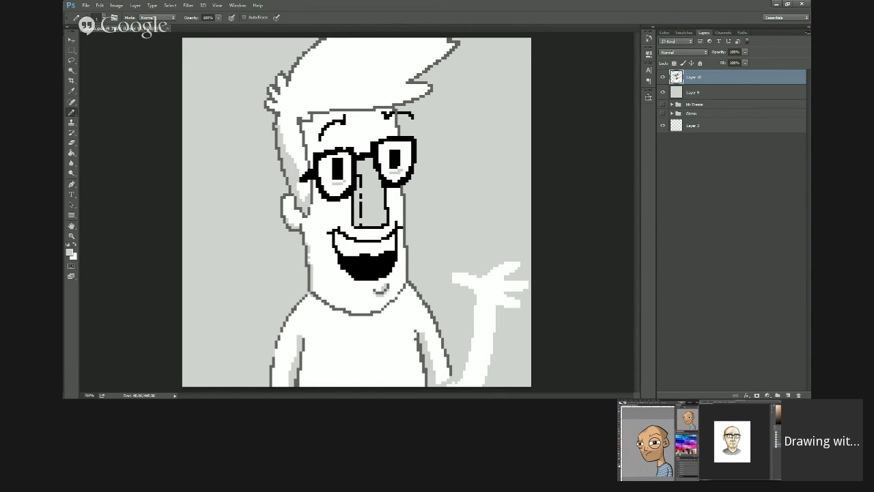
Step: Try a large light-grey shaded area inside the quiff of the pixel-art figure's hair
mouse_move(362, 46)
left_mouse_down()
mouse_move(327, 65)
mouse_move(318, 100)
mouse_move(396, 91)
mouse_move(403, 71)
mouse_move(390, 60)
left_mouse_up()
key("g")
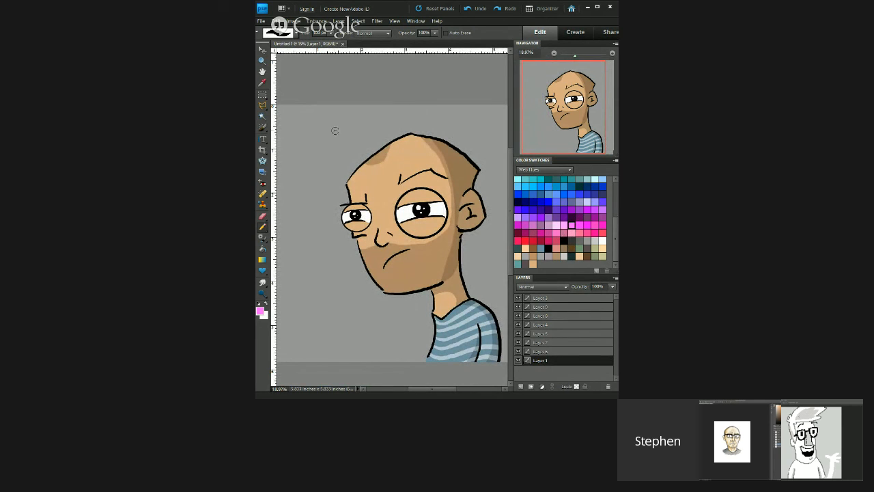
key("bracketleft")
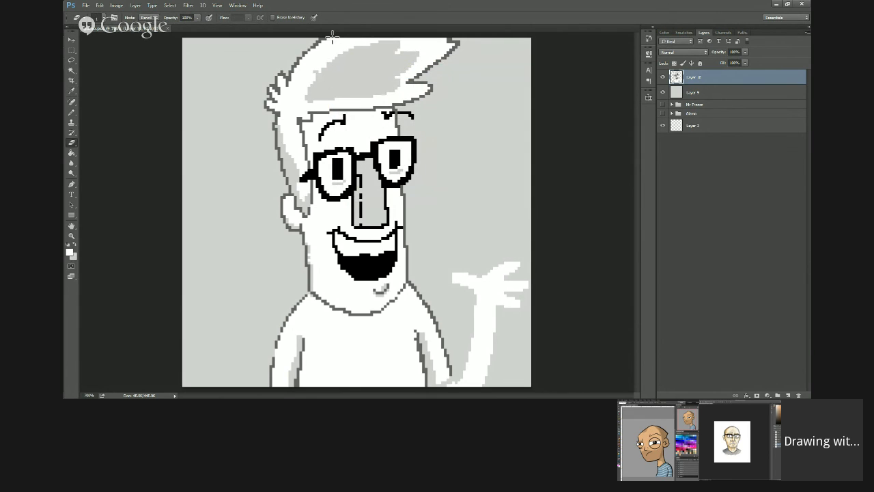
left_click(71, 112)
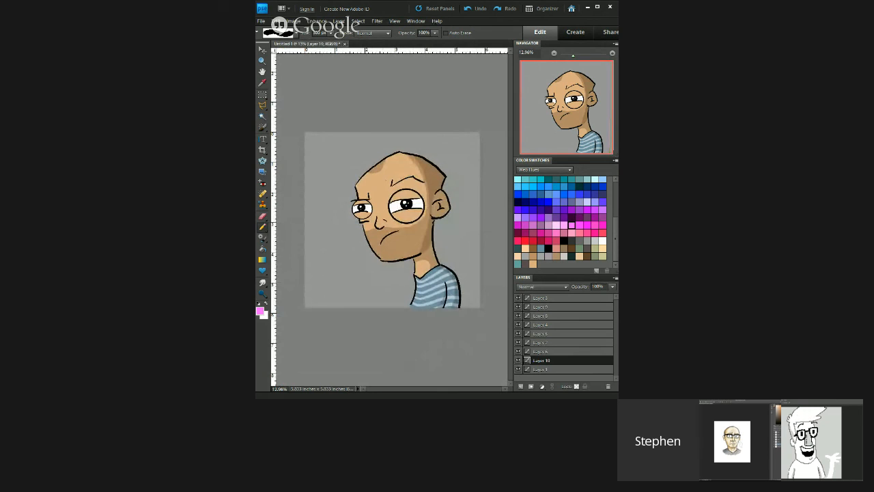
Step: Pick up the dark grey of the pixel-art figure's outline as the drawing colour for the waving arm
left_click(452, 105)
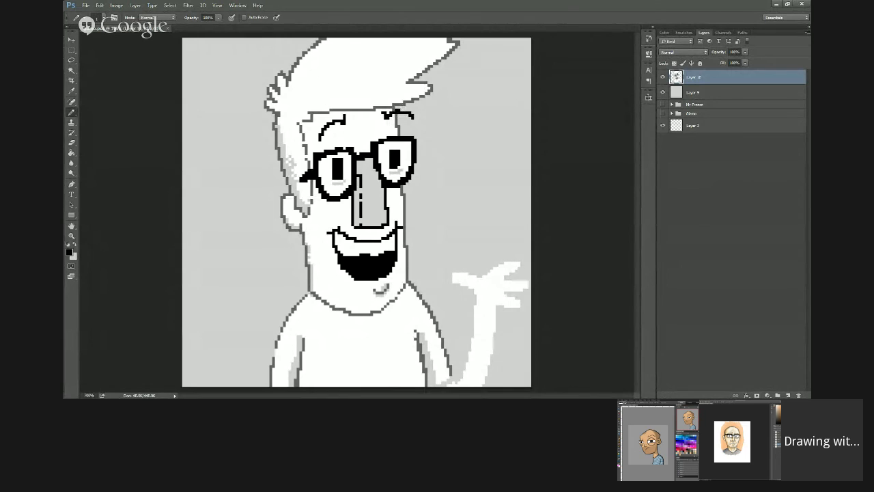
key("ctrl+minus")
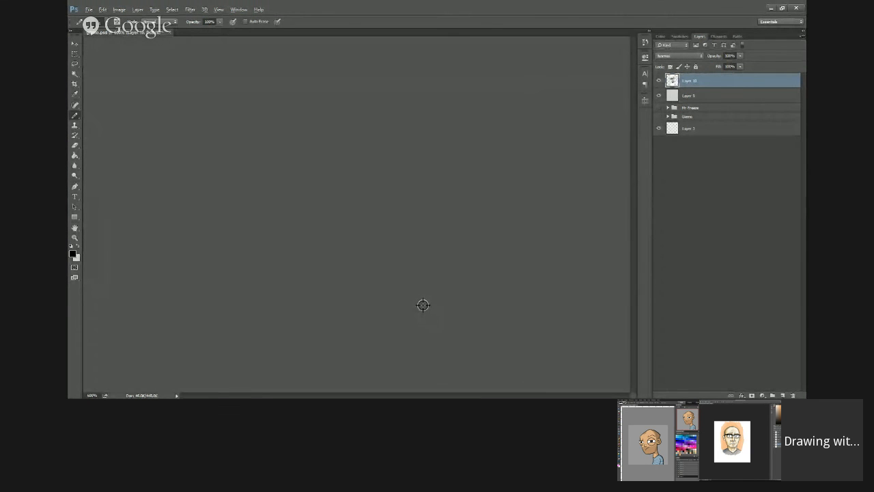
left_click(422, 305, "alt")
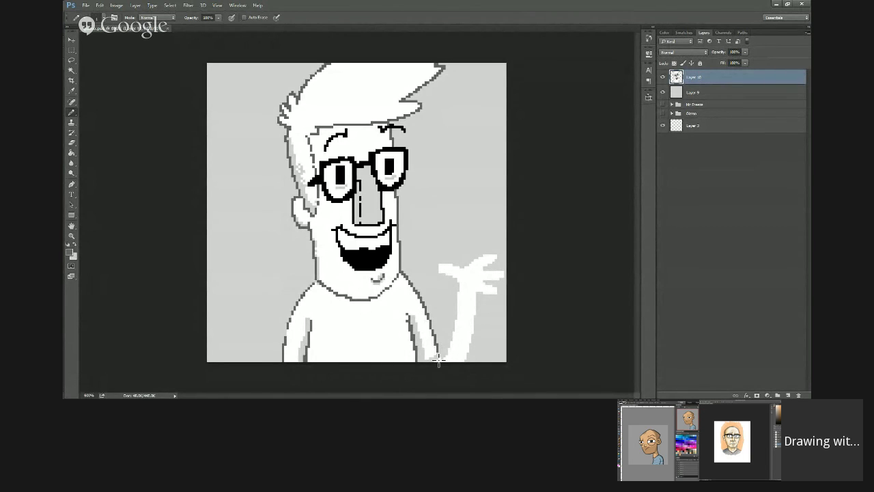
key("ctrl+z")
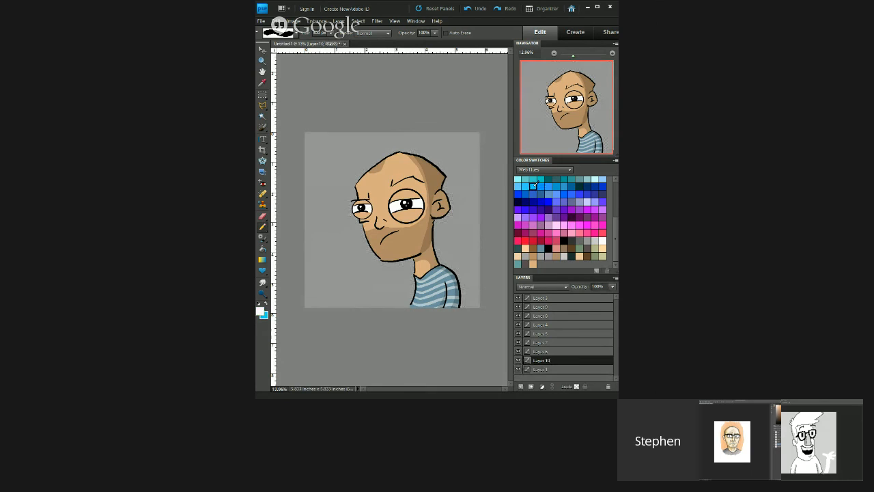
Step: Fill Layer 10 behind the big-eyed figure with a vertical gradient from bright blue below to darker blue above and open Hue/Saturation
left_click(533, 185)
key("i")
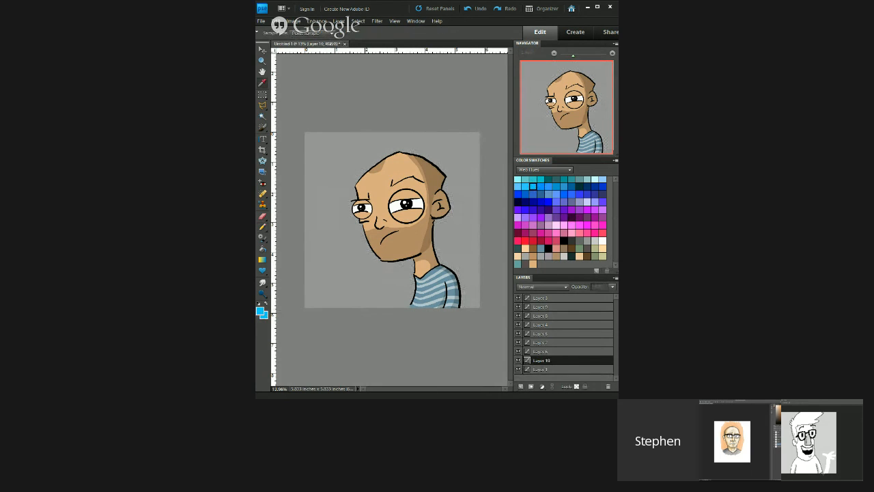
key("g")
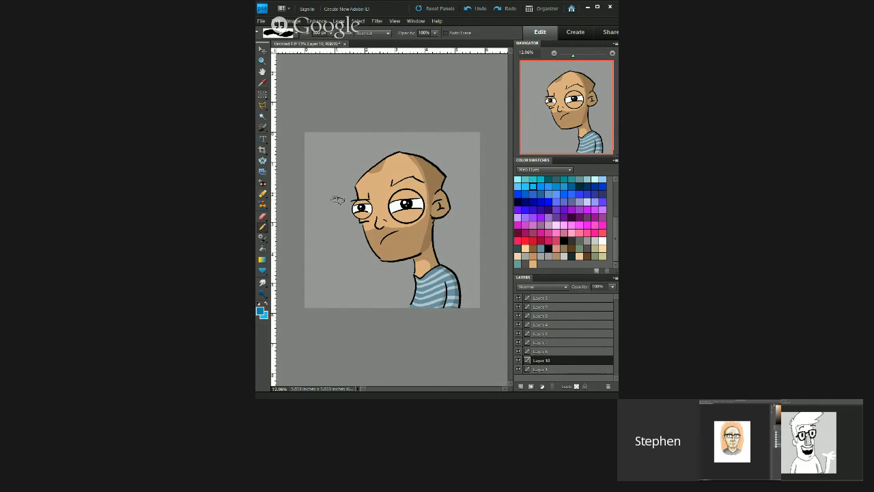
left_click_drag(375, 245, 374, 136)
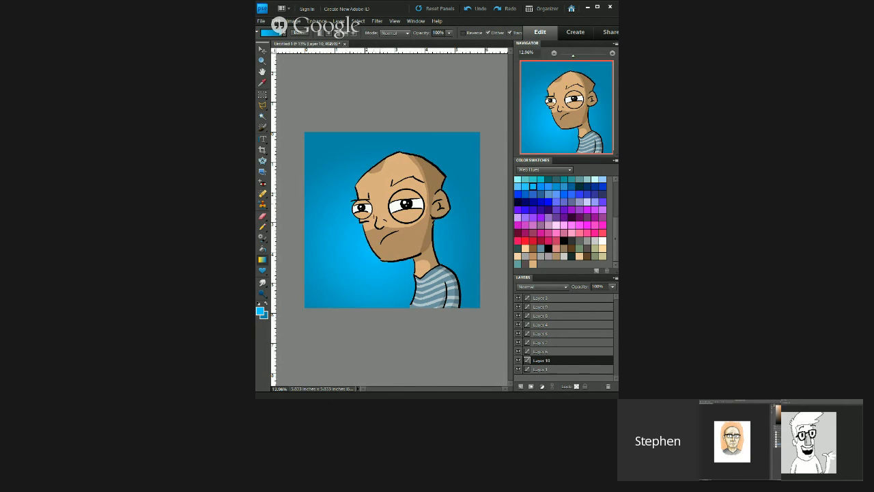
left_click_drag(387, 241, 384, 164)
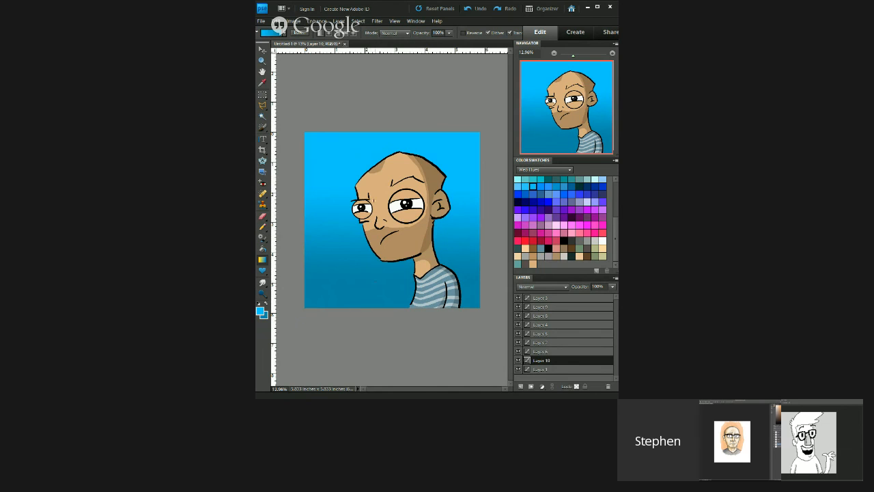
left_click_drag(375, 279, 375, 170)
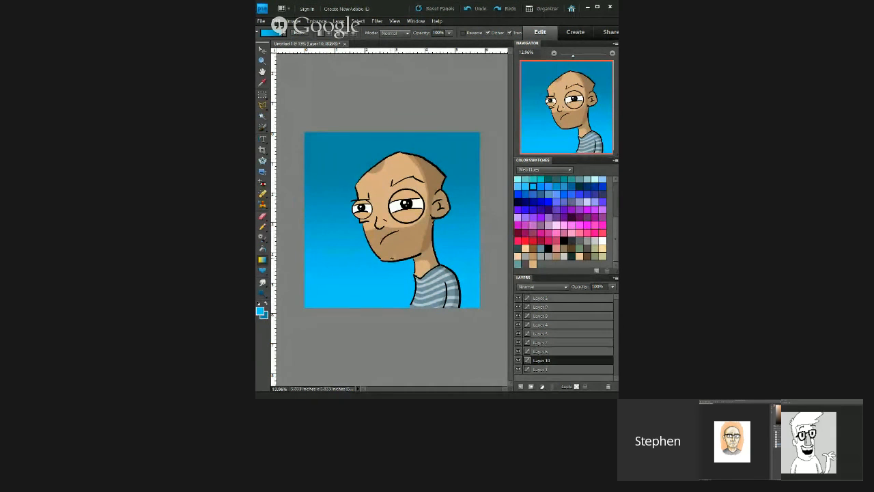
key("ctrl+u")
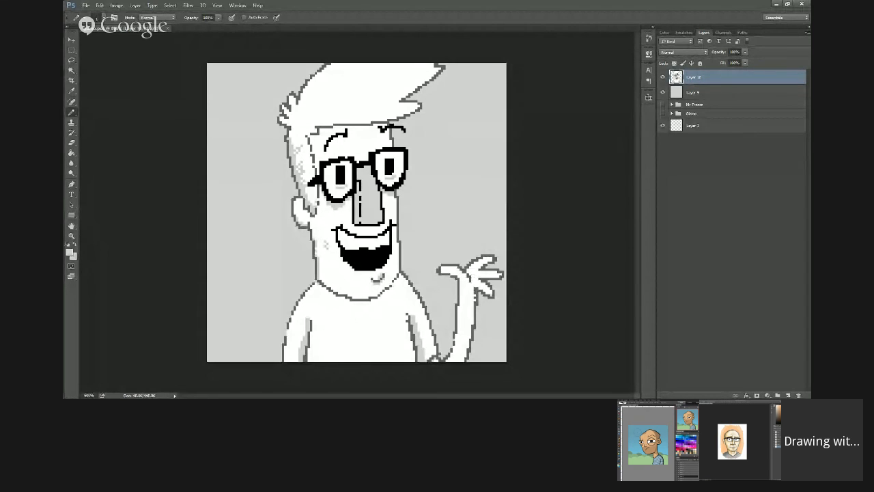
key("super")
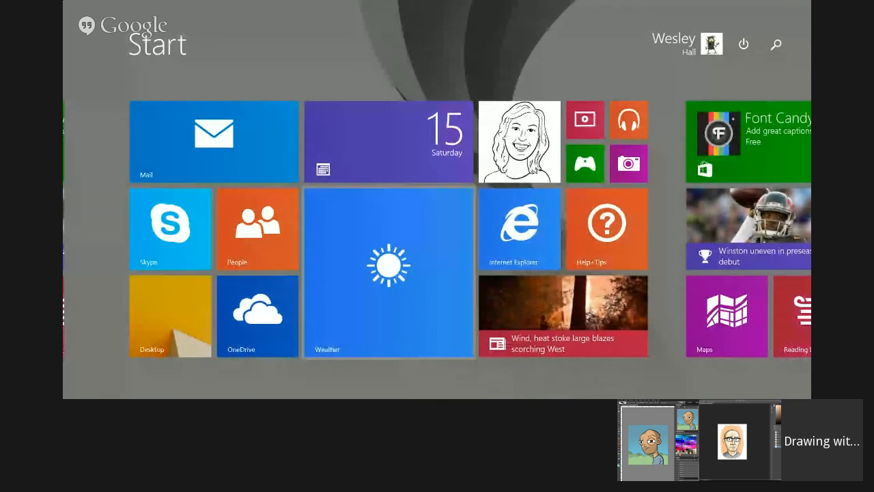
key("super")
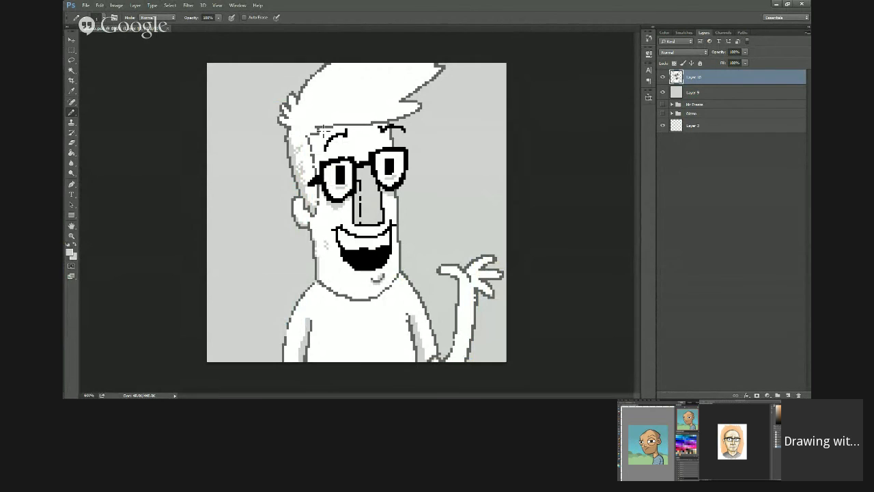
left_click(117, 5)
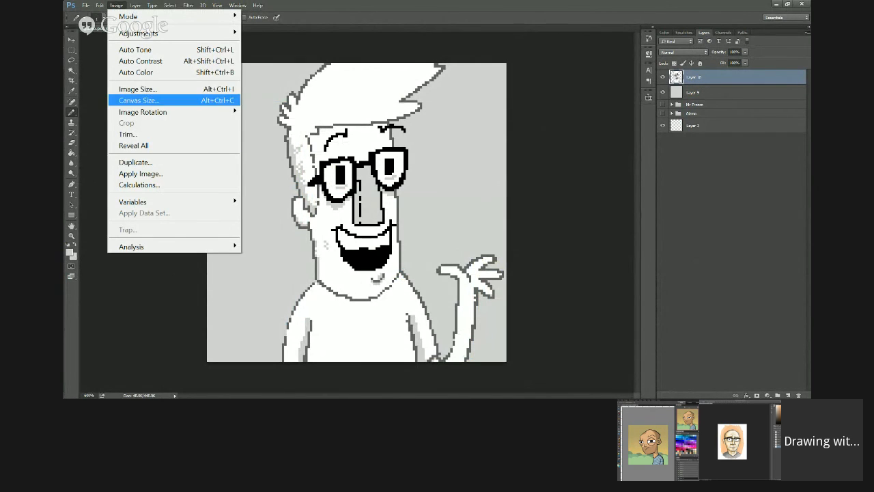
left_click(139, 100)
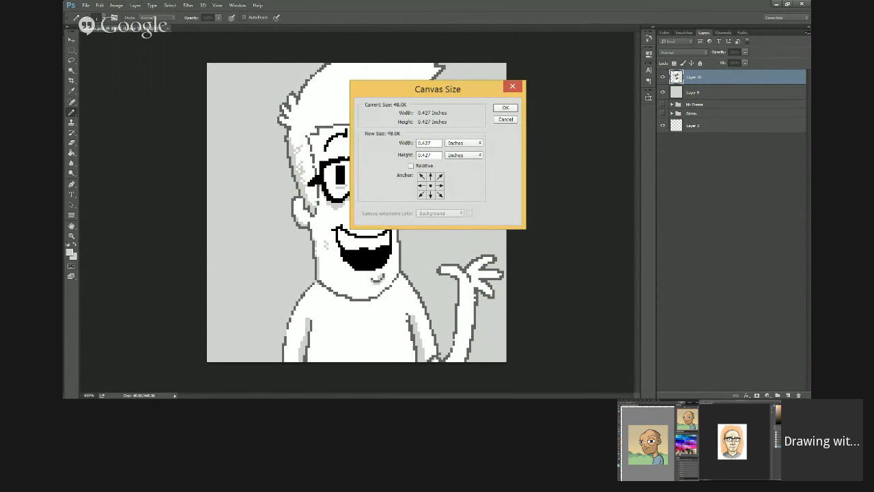
left_click(505, 119)
Step: Review the Image Size settings of the pixel-art picture with Nearest Neighbor (hard edges) as the resampling method
left_click(116, 5)
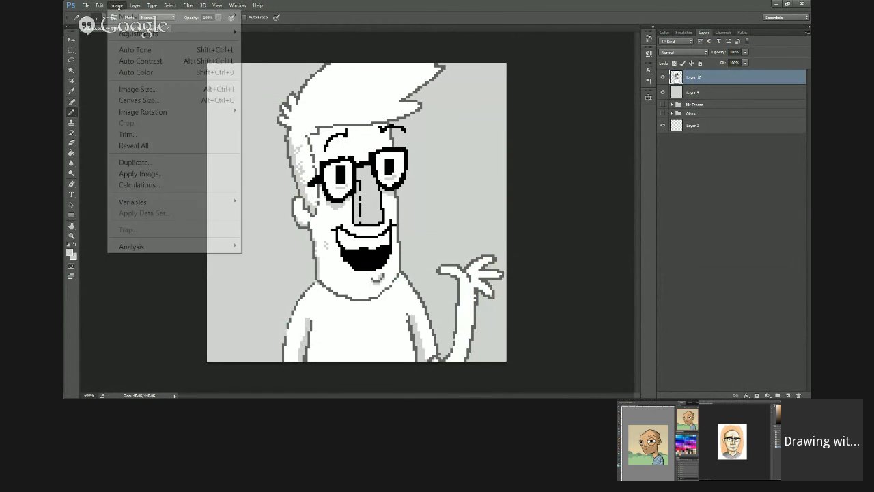
left_click(138, 89)
left_click(515, 180)
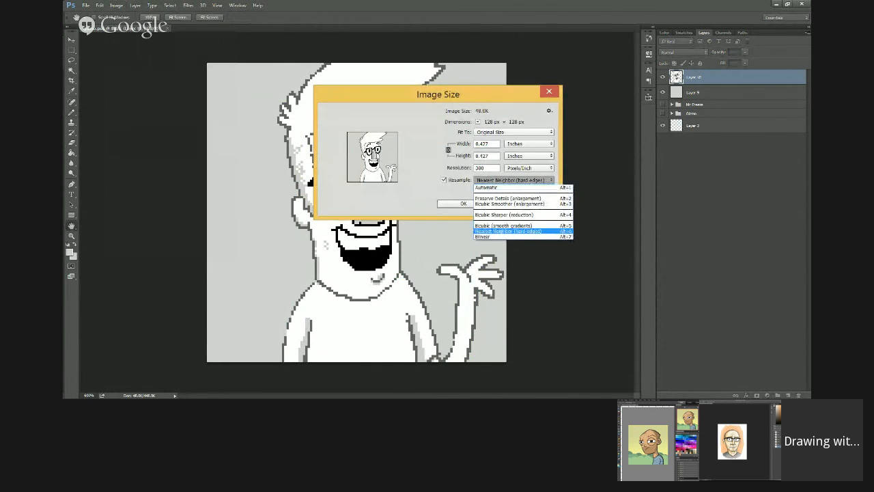
left_click(513, 231)
left_click(478, 204)
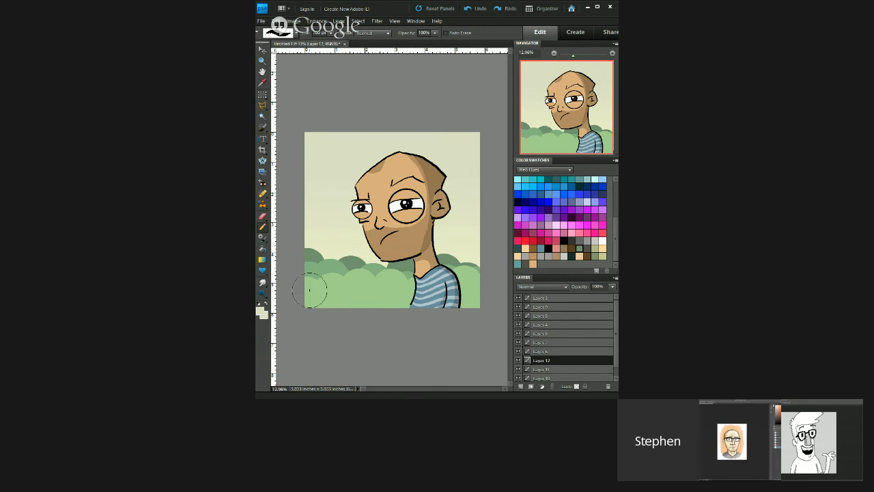
Step: Paint white clouds in the sky on both sides of the big-eyed figure's head
left_click(260, 311)
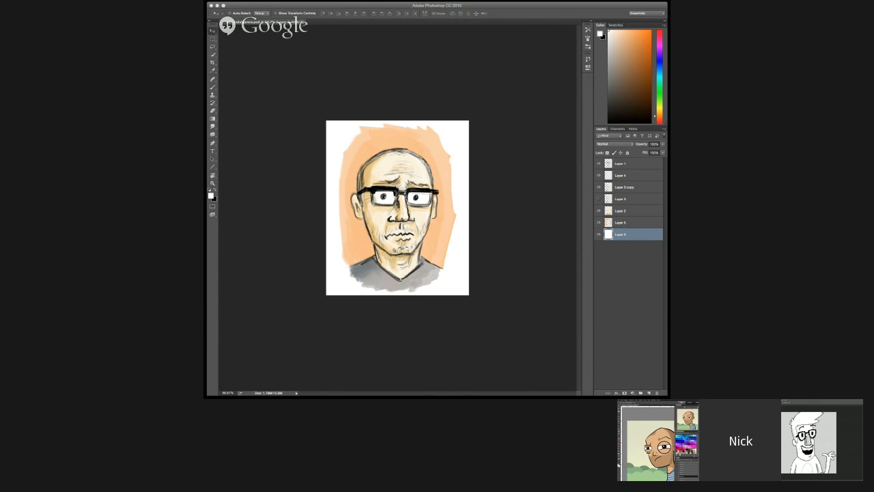
mouse_move(324, 151)
left_mouse_down()
mouse_move(371, 152)
mouse_move(352, 145)
mouse_move(363, 144)
left_mouse_up()
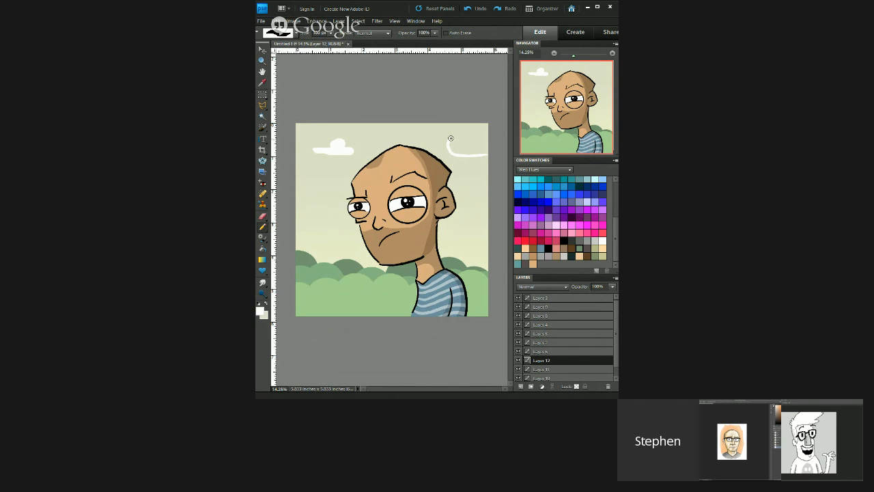
left_click_drag(451, 139, 464, 149)
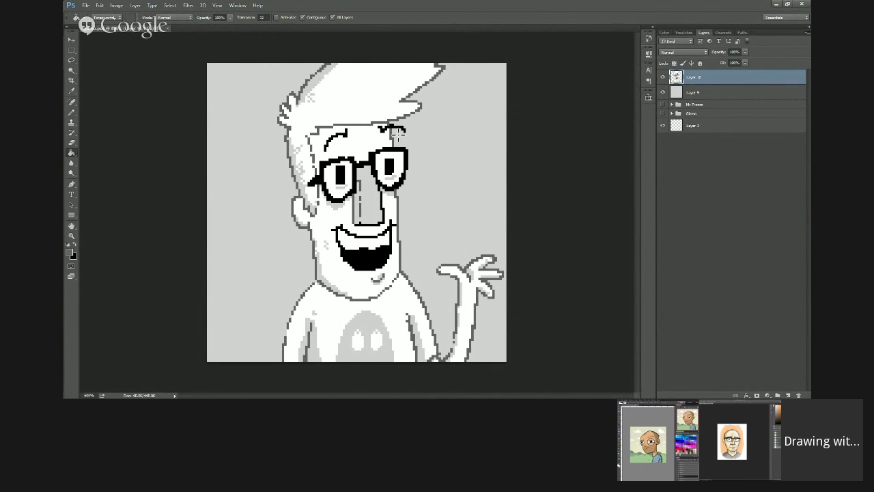
Step: Recolour the remaining black outline of the pixel-art figure's nose in dark grey
left_click(72, 112)
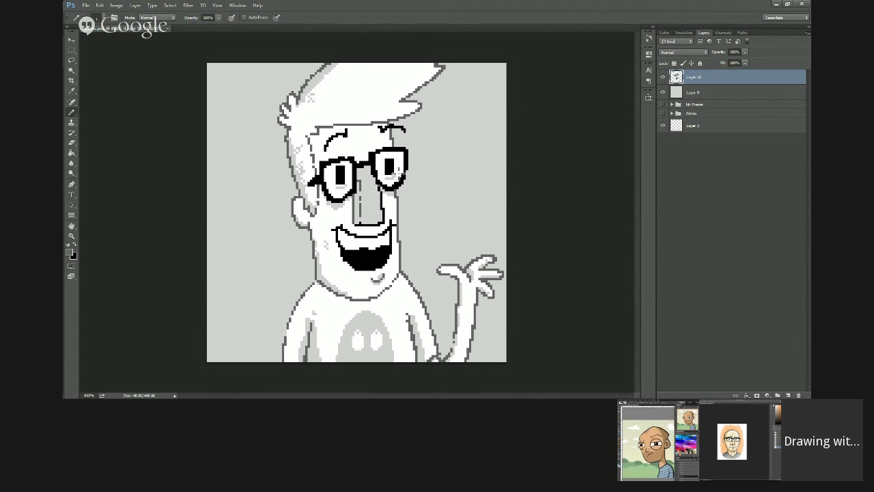
key("g")
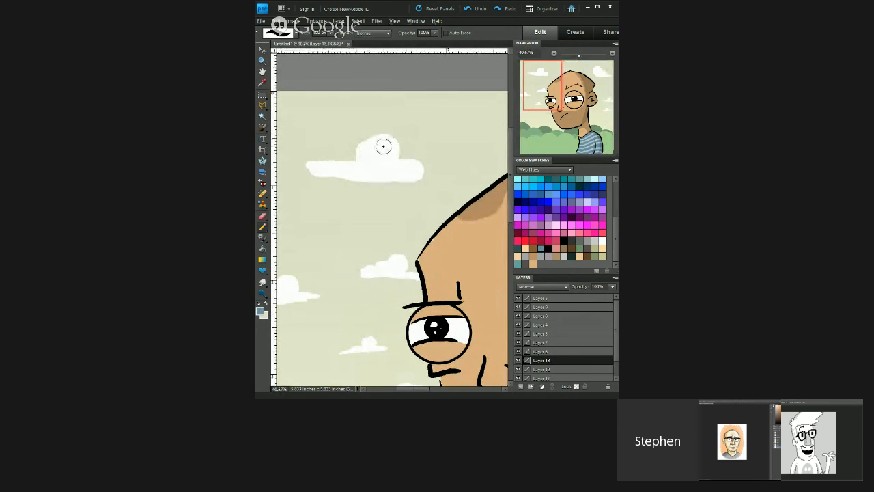
Step: Paint blue-grey shadow strokes on the puffs and undersides of the clouds left of the big-eyed figure on Layer 13
mouse_move(362, 147)
left_mouse_down()
mouse_move(360, 162)
mouse_move(324, 171)
mouse_move(368, 176)
left_mouse_up()
mouse_move(369, 275)
left_mouse_down()
mouse_move(392, 275)
mouse_move(390, 267)
left_mouse_up()
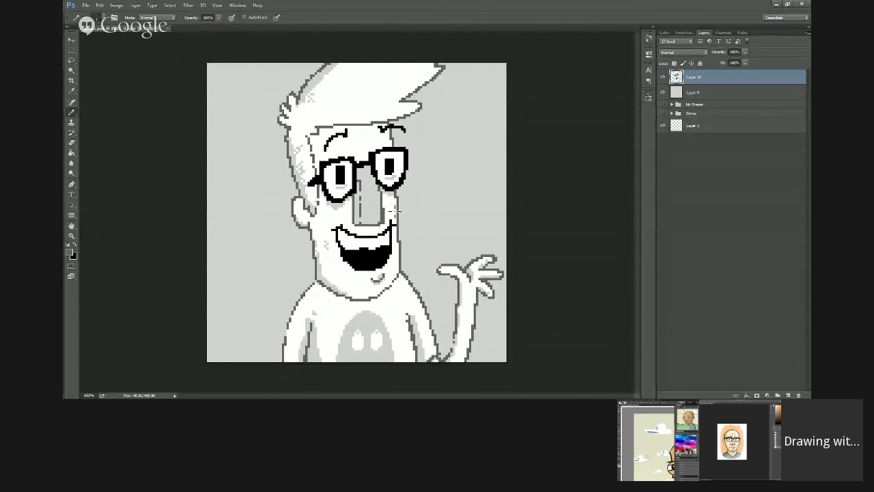
key("e")
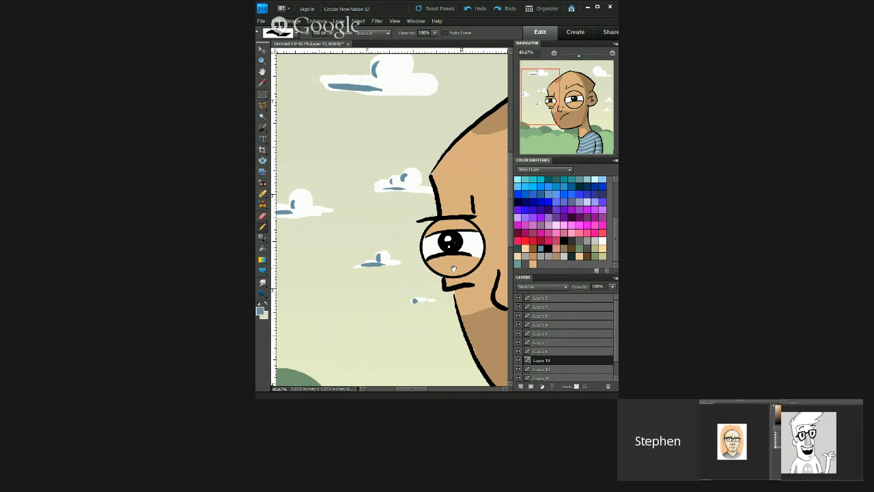
Step: Add matching blue-grey shadow strokes to the clouds right of the big-eyed figure's head on Layer 13
mouse_move(453, 268)
left_mouse_down()
mouse_move(302, 229)
mouse_move(259, 253)
left_mouse_up()
left_click_drag(471, 188, 289, 219)
mouse_move(316, 123)
left_mouse_down()
mouse_move(312, 154)
mouse_move(363, 161)
mouse_move(349, 156)
left_mouse_up()
mouse_move(387, 304)
left_mouse_down()
mouse_move(383, 316)
mouse_move(400, 322)
mouse_move(450, 256)
left_mouse_up()
left_click_drag(424, 299, 423, 307)
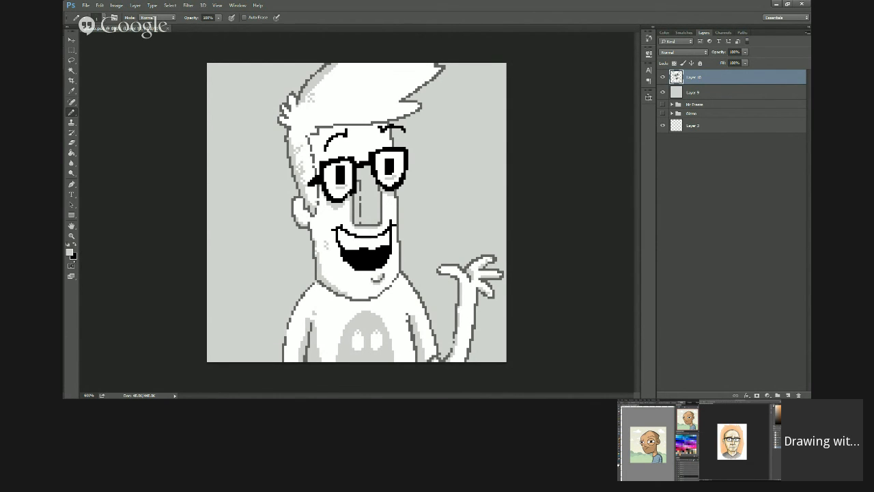
Step: Hand-letter the words DRAW YOUR HEAR in black pixels on the grey background beside the pixel-art figure's head
left_click(67, 245)
mouse_move(435, 131)
left_mouse_down()
mouse_move(434, 149)
mouse_move(456, 139)
mouse_move(473, 145)
mouse_move(487, 132)
left_mouse_up()
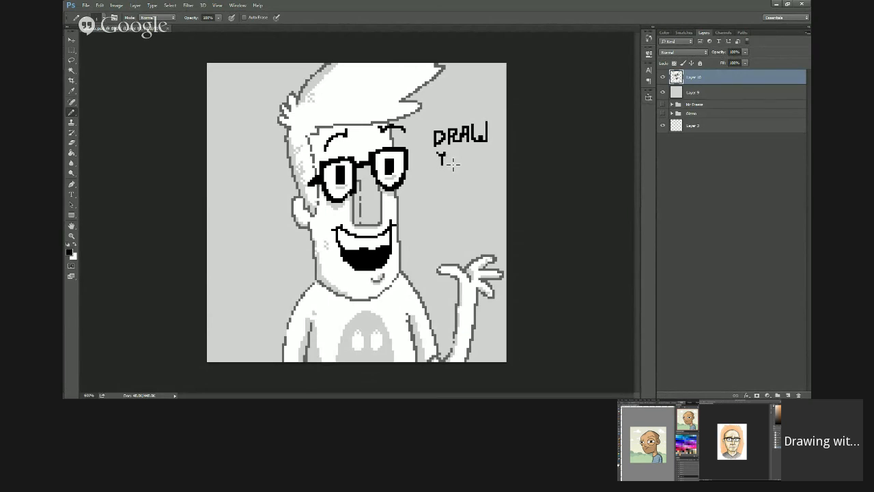
mouse_move(445, 151)
left_mouse_down()
mouse_move(451, 166)
mouse_move(469, 152)
left_mouse_up()
mouse_move(476, 150)
left_mouse_down()
mouse_move(475, 164)
mouse_move(485, 163)
left_mouse_up()
mouse_move(433, 171)
left_mouse_down()
mouse_move(433, 193)
mouse_move(441, 182)
mouse_move(441, 193)
mouse_move(450, 189)
mouse_move(450, 173)
mouse_move(471, 189)
left_mouse_up()
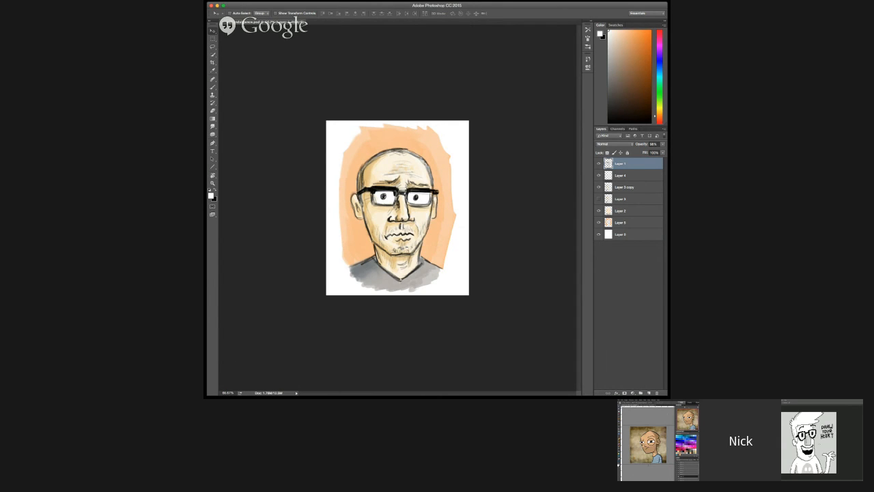
mouse_move(413, 218)
left_mouse_down()
mouse_move(425, 200)
mouse_move(423, 218)
mouse_move(436, 204)
mouse_move(490, 202)
left_mouse_up()
mouse_move(422, 205)
left_mouse_down()
mouse_move(427, 128)
mouse_move(464, 114)
mouse_move(494, 124)
mouse_move(504, 168)
mouse_move(490, 209)
mouse_move(483, 200)
mouse_move(501, 168)
mouse_move(502, 182)
mouse_move(504, 140)
left_mouse_up()
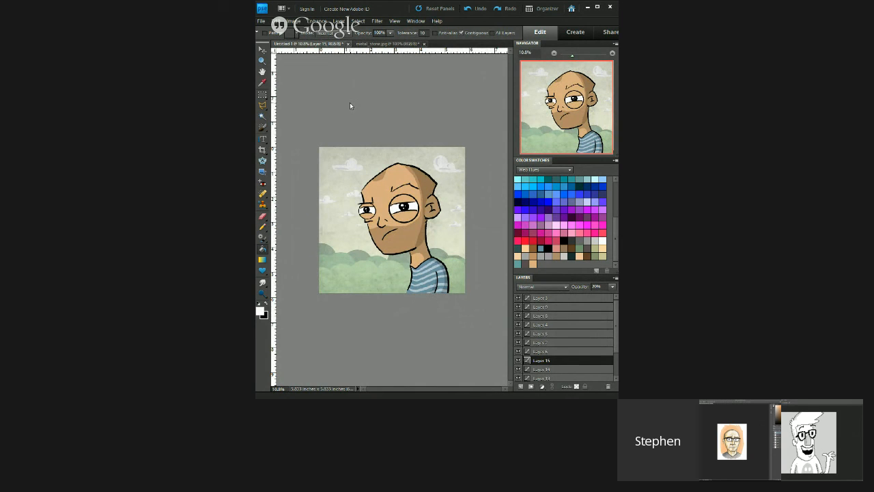
Step: Preview the Layer 15 texture over the big-eyed figure's background at 100% opacity and return it to 20%
key("0")
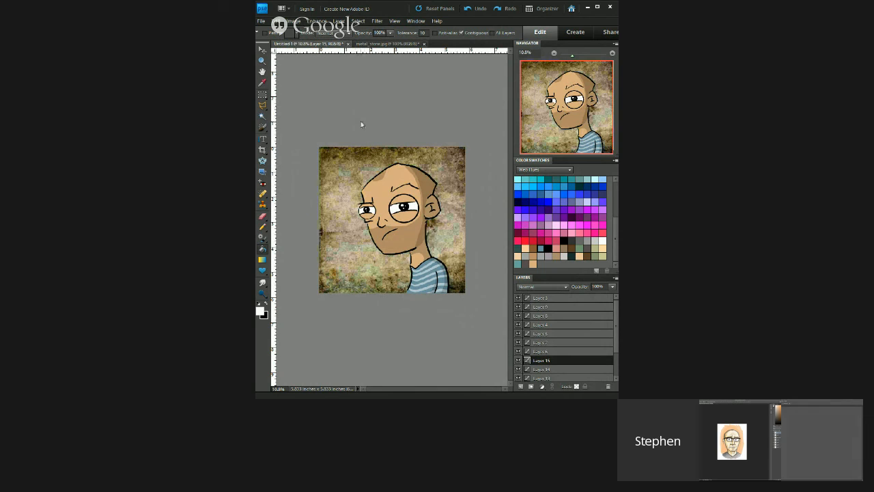
left_click_drag(603, 287, 558, 278)
type("20")
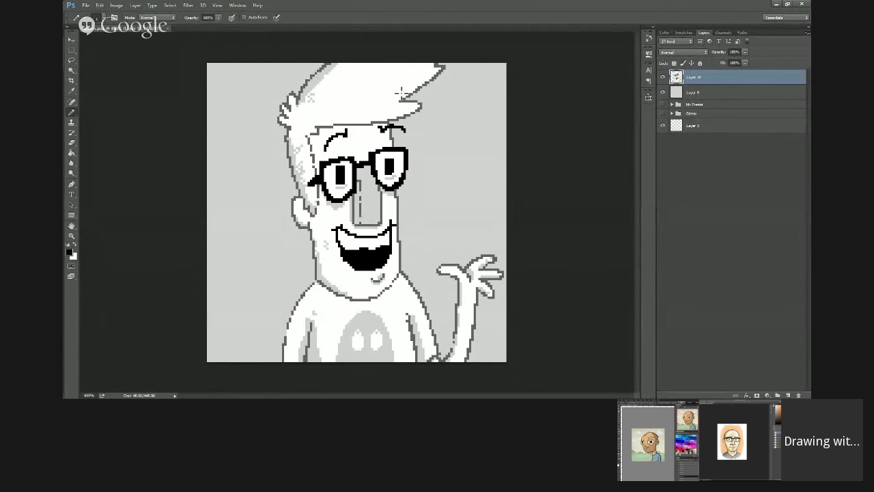
Step: Set the foreground colour to dark grey #303030 for the pixel-art figure's mouth detail and save the document
key("ctrl+minus")
key("ctrl+minus")
key("ctrl+minus")
key("ctrl+minus")
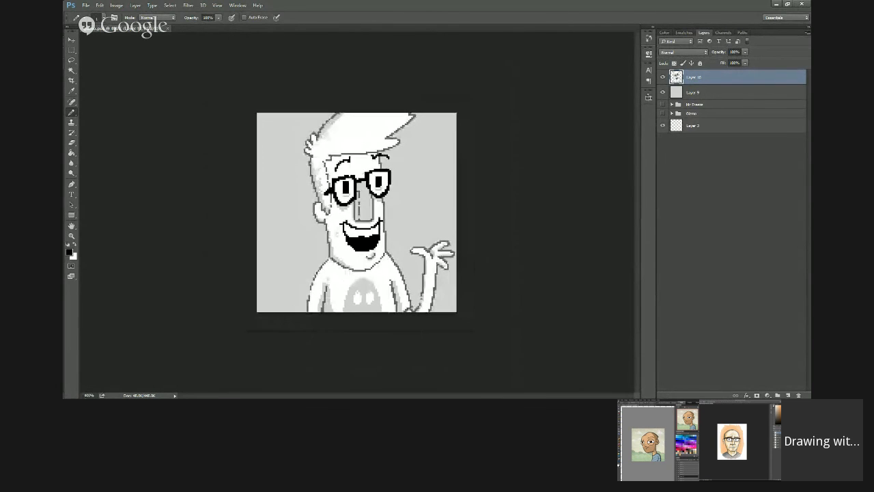
key("ctrl+plus")
key("ctrl+plus")
key("ctrl+plus")
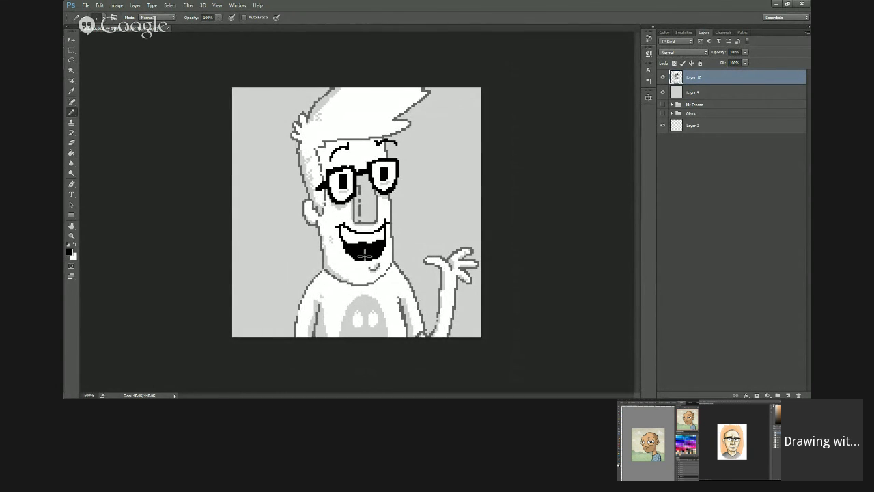
key("alt+Tab")
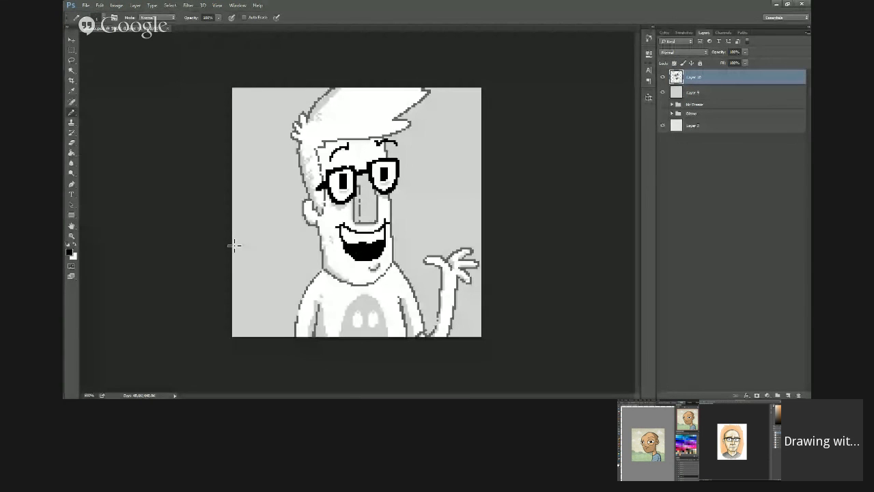
left_click(73, 253)
left_click(337, 143)
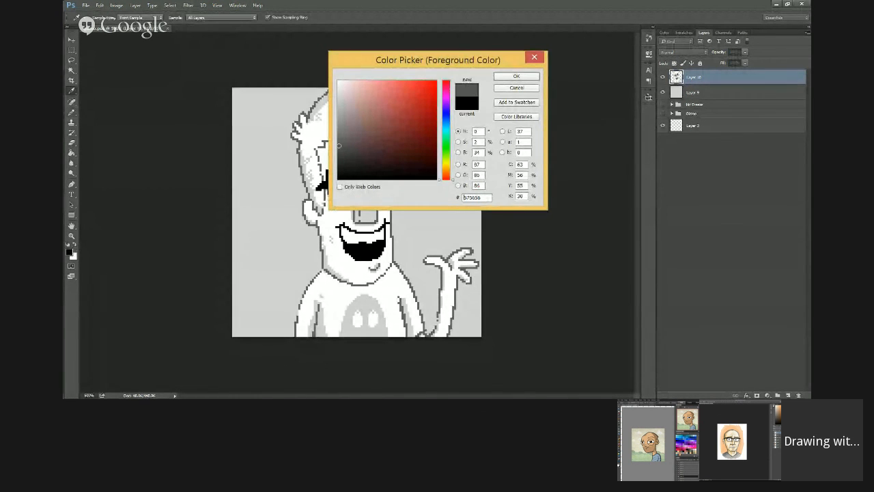
left_click_drag(337, 142, 338, 161)
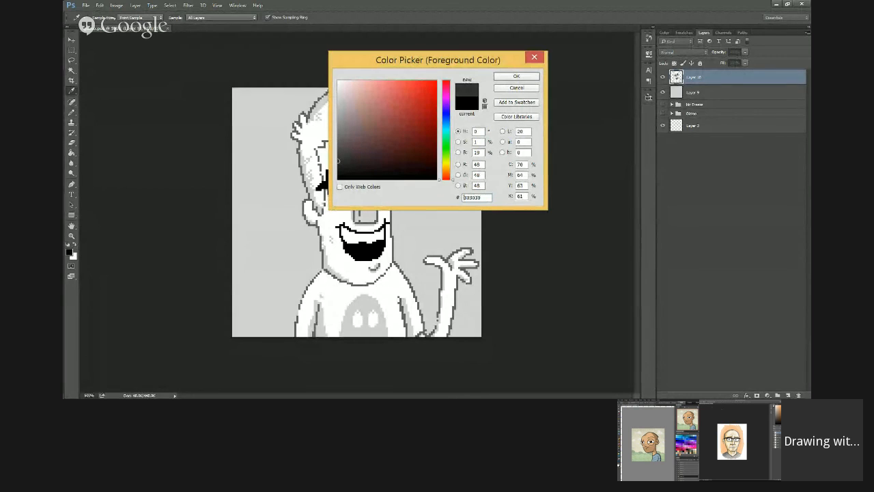
key("Return")
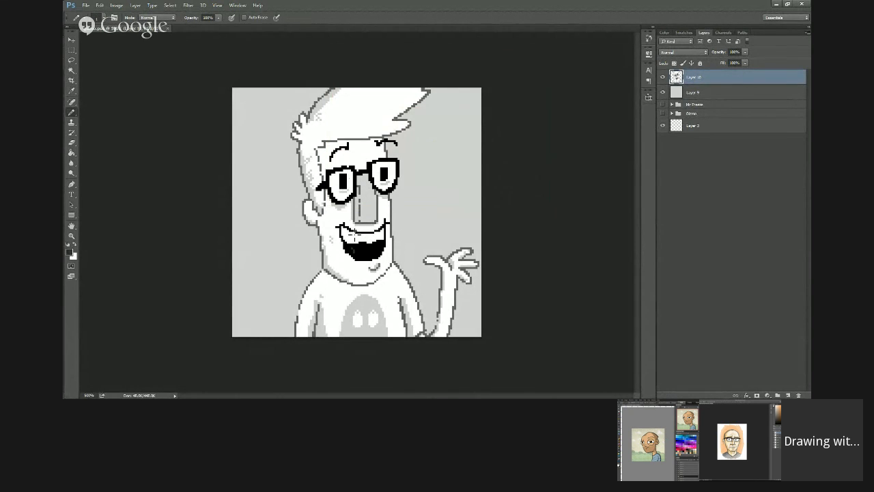
key("ctrl+s")
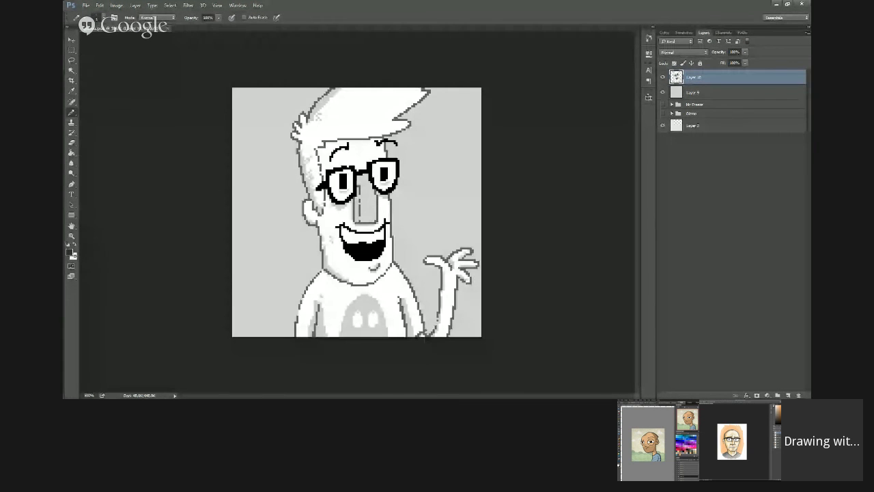
left_click(69, 252)
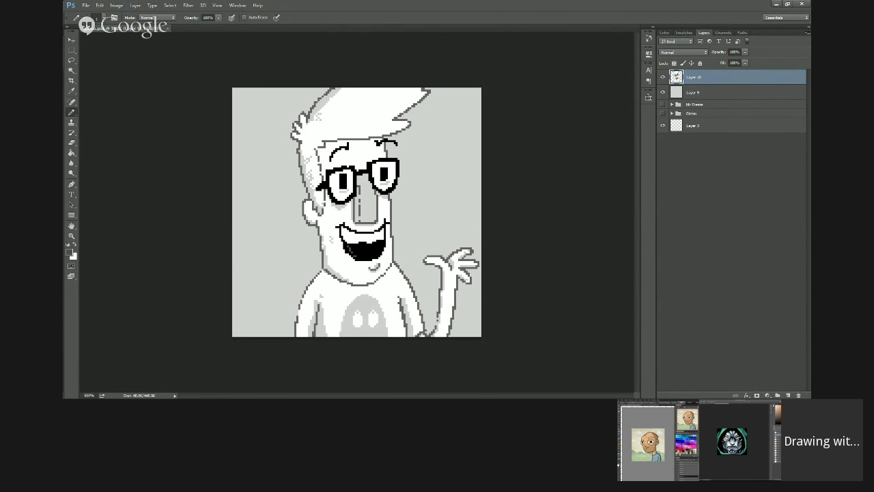
left_click(706, 97)
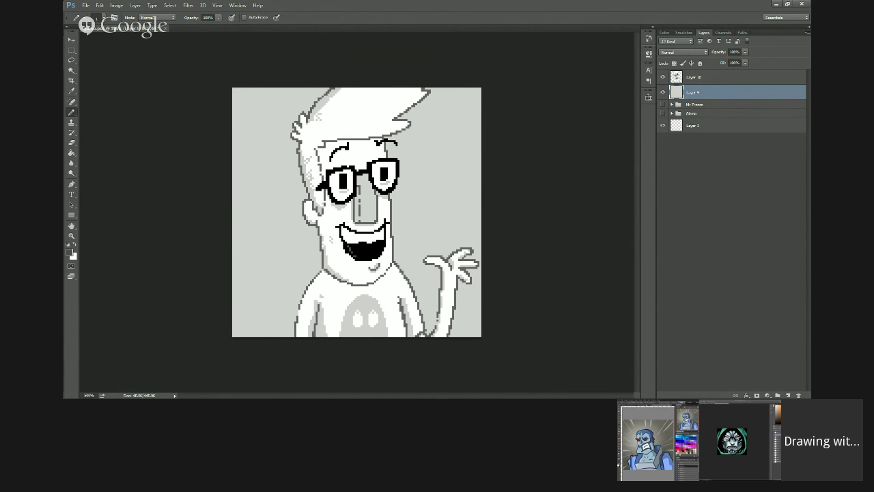
key("e")
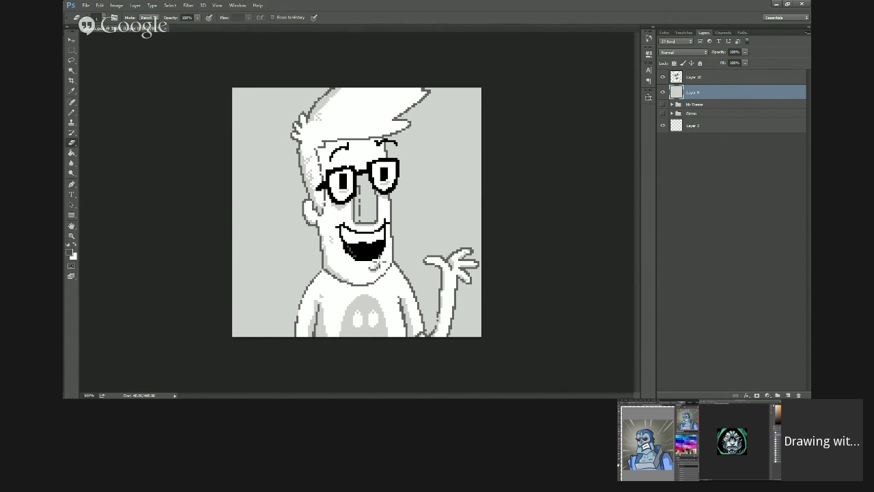
left_click(706, 79)
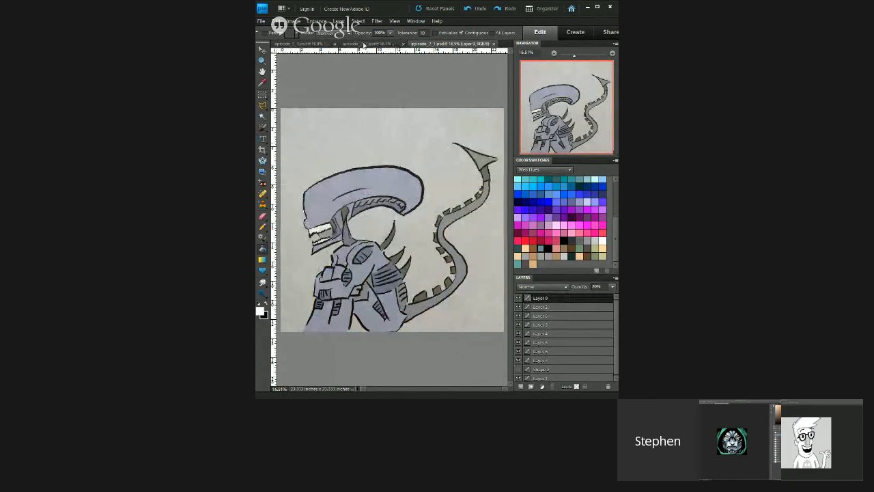
Step: Compare the open character drawings of the long-headed alien, the blue red-eyed figure and the bald big-eyed figure
left_click(364, 44)
left_click(324, 43)
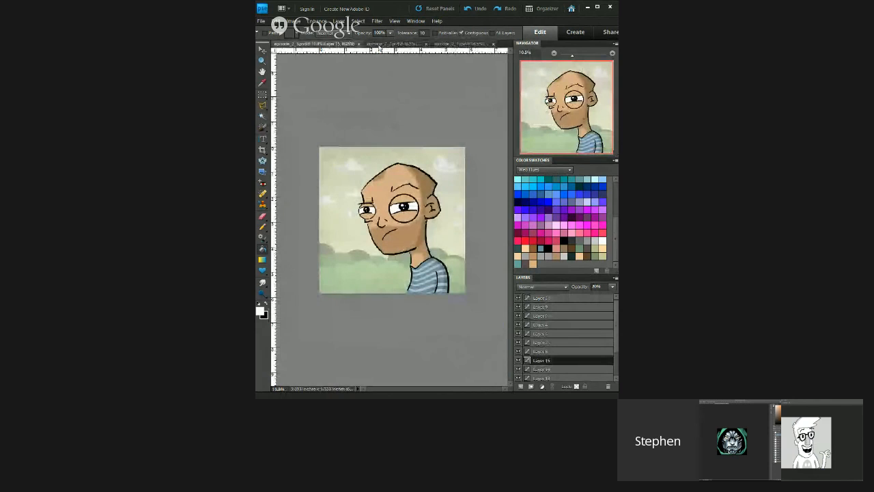
left_click(379, 45)
left_click(456, 45)
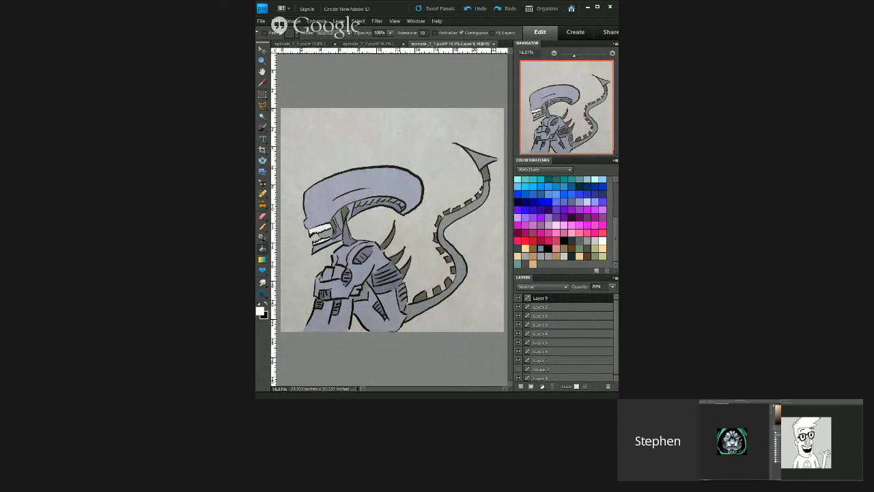
left_click(363, 43)
left_click(291, 44)
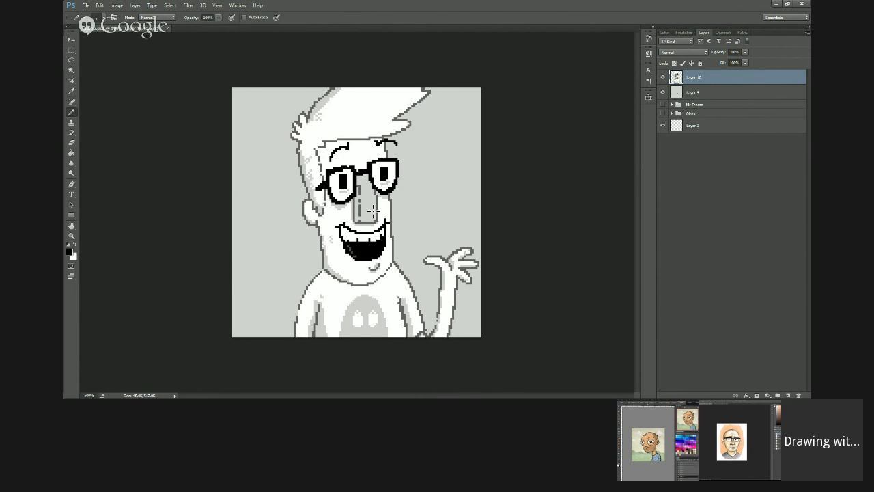
key("f")
key("x")
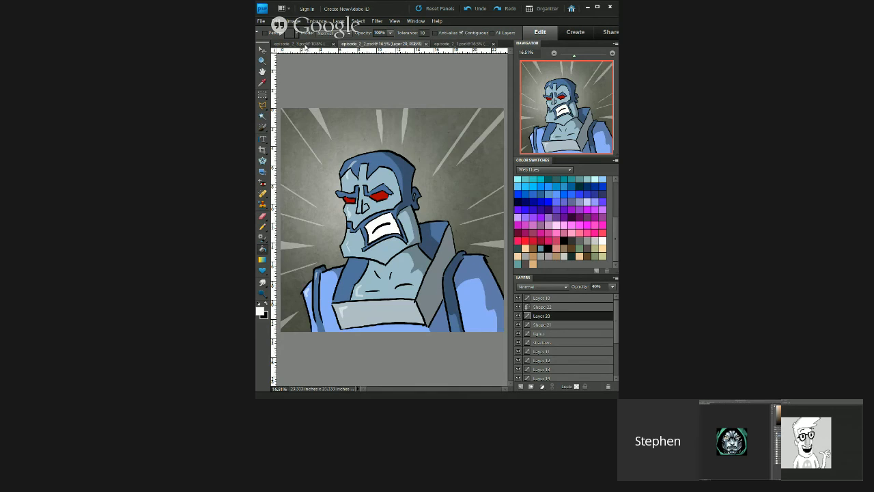
left_click(304, 44)
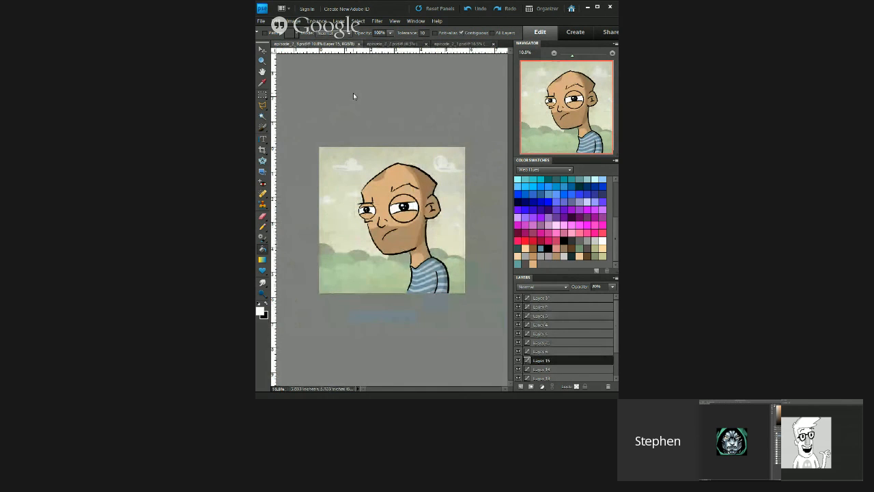